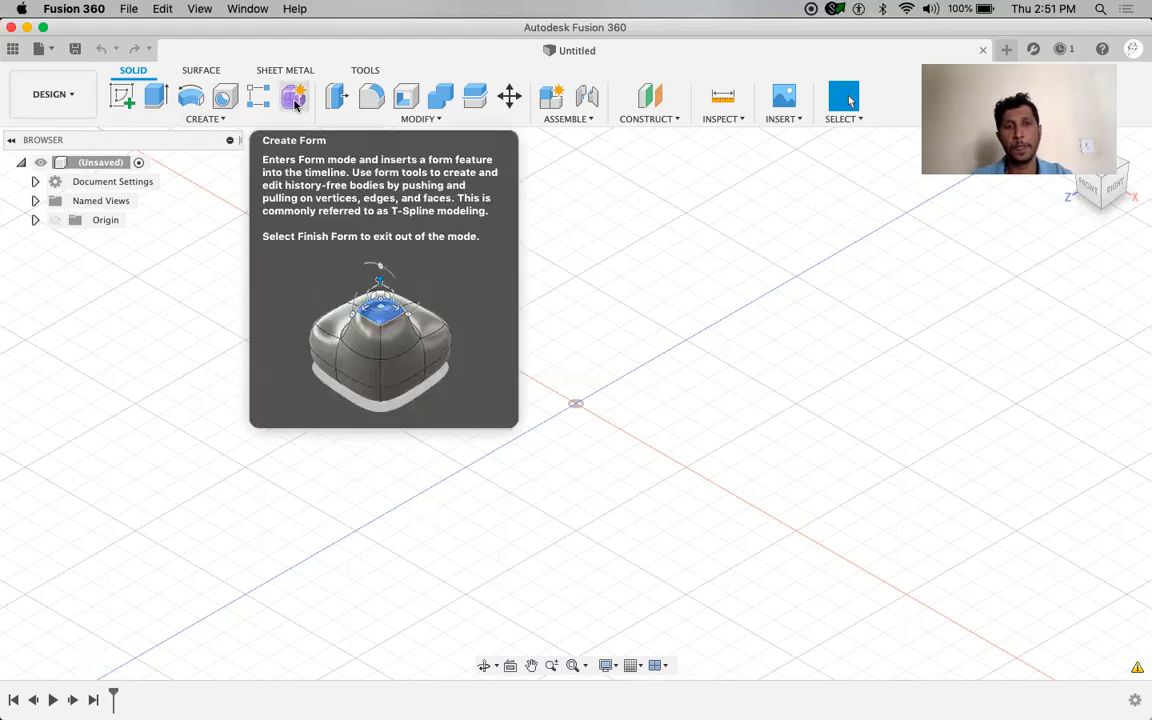
# Use Create Form to switch into the T-spline Form workspace
pyautogui.click(295, 105)
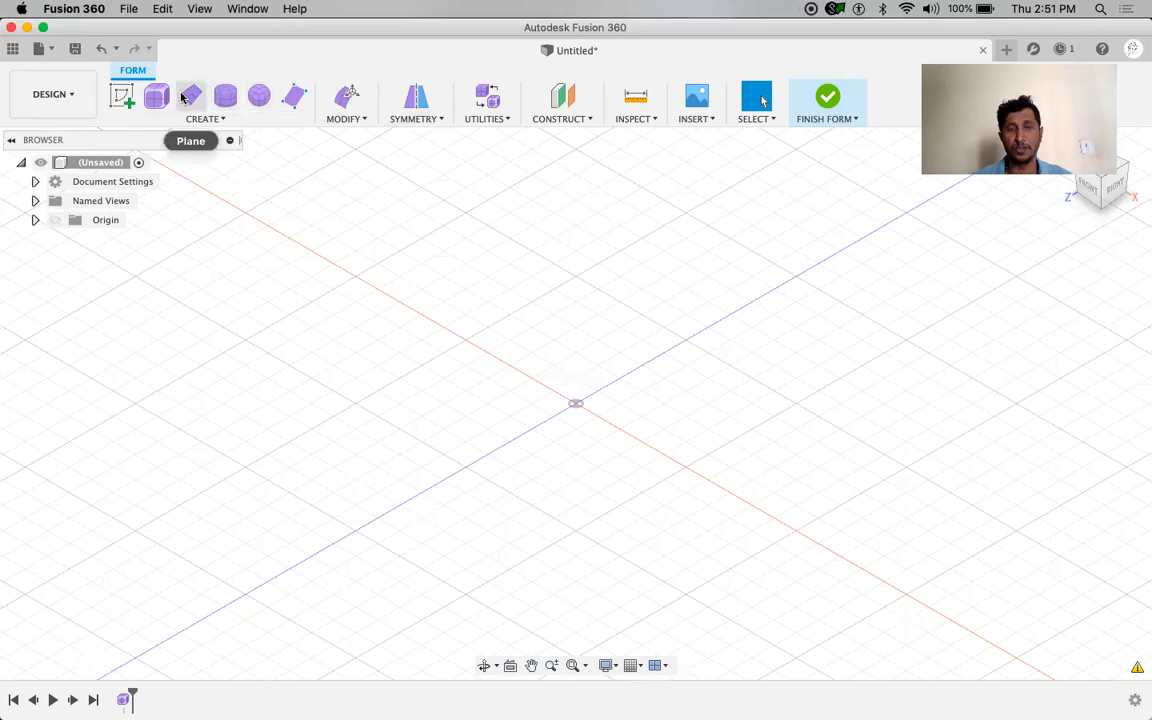
pyautogui.moveTo(254, 103)
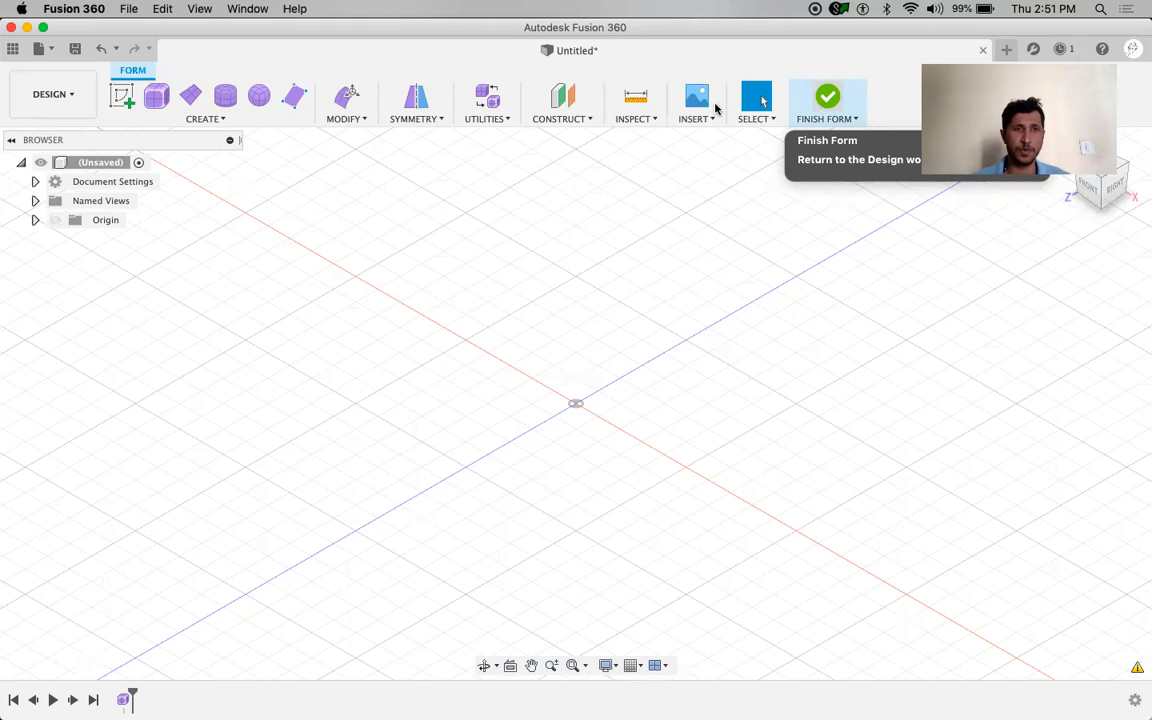
# Choose Box from the Form CREATE menu to start a T-spline box
pyautogui.click(205, 119)
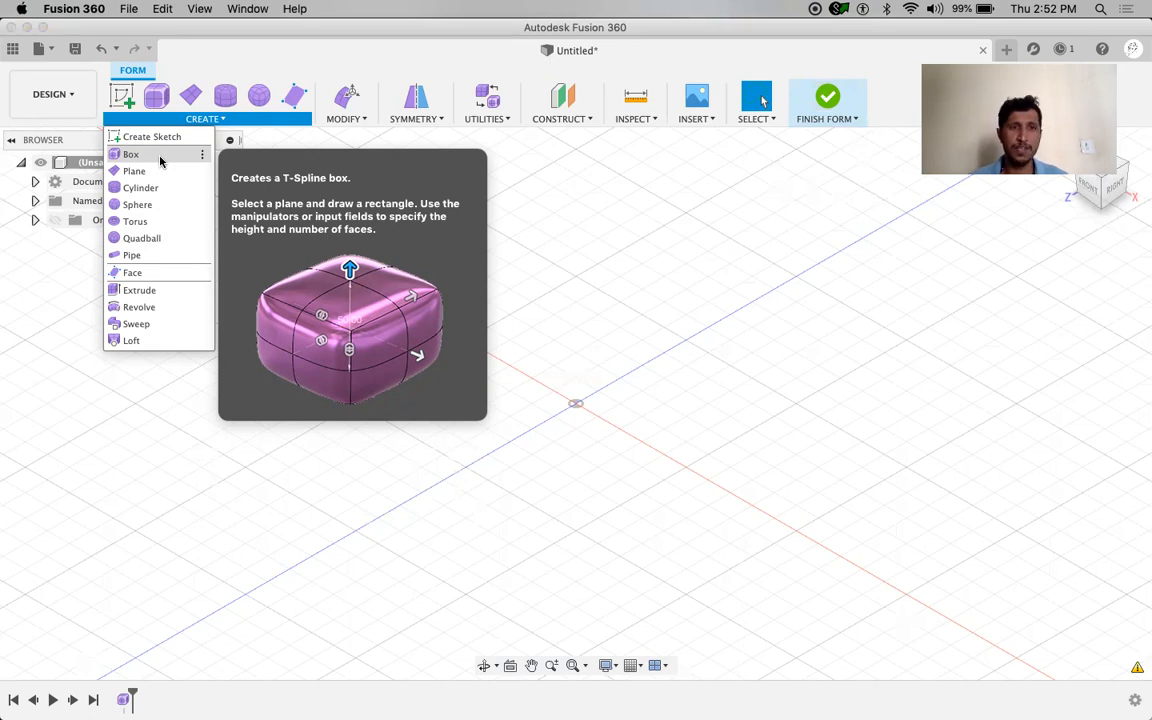
pyautogui.click(160, 156)
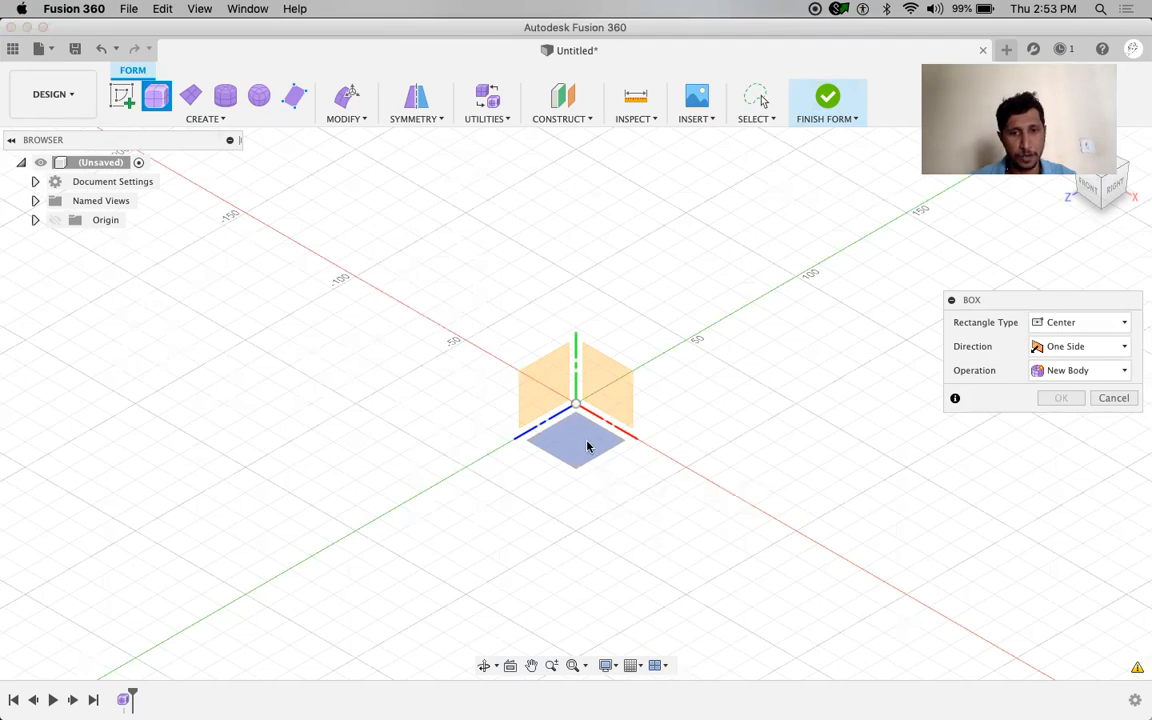
# Place the box on the ground plane, centred on the origin, and drag out a corner
pyautogui.click(587, 443)
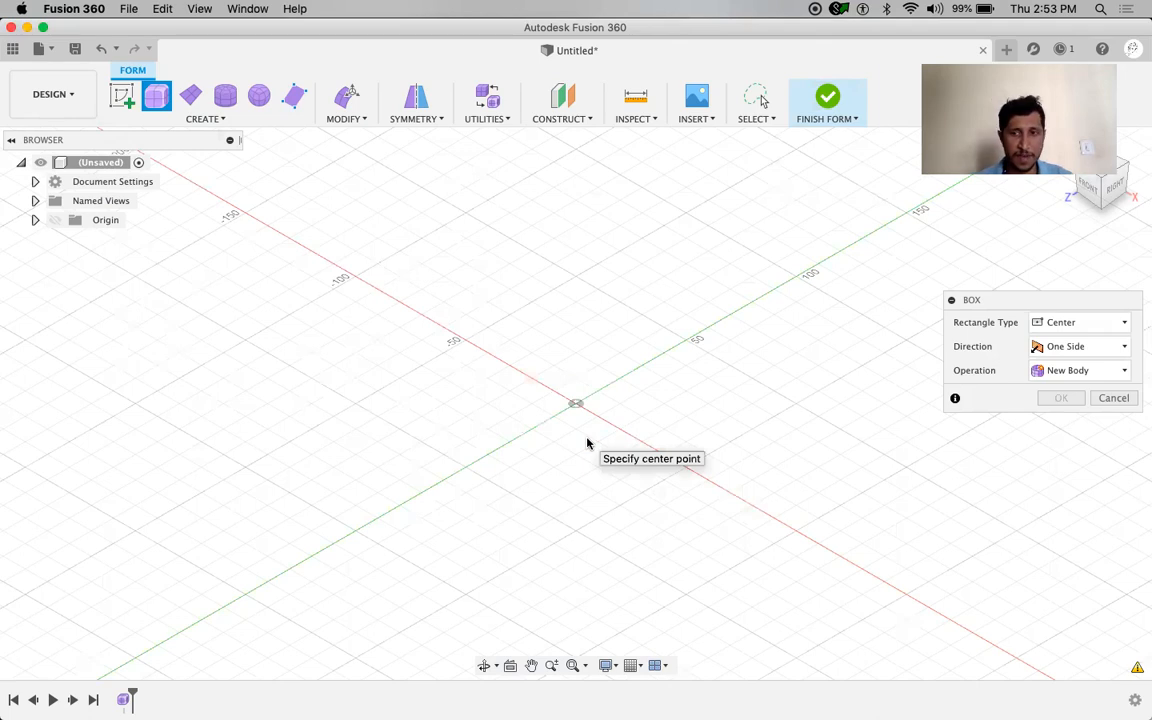
pyautogui.click(576, 404)
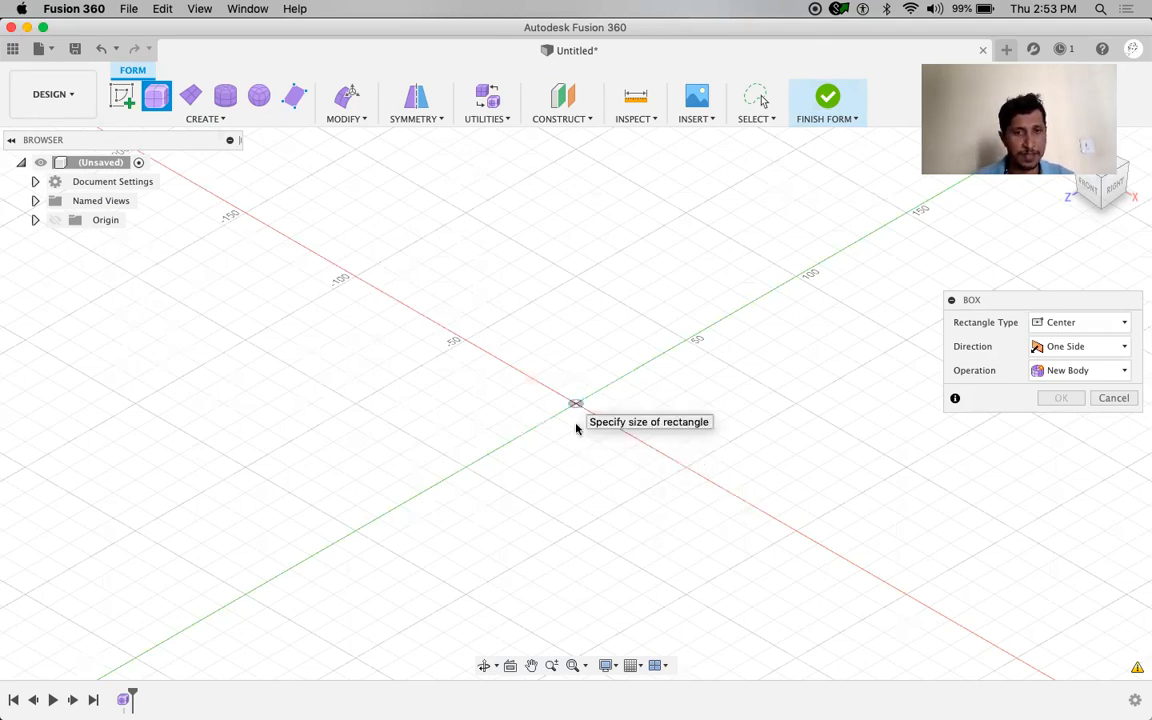
pyautogui.click(496, 591)
pyautogui.moveTo(1044, 307); pyautogui.dragTo(1028, 242)
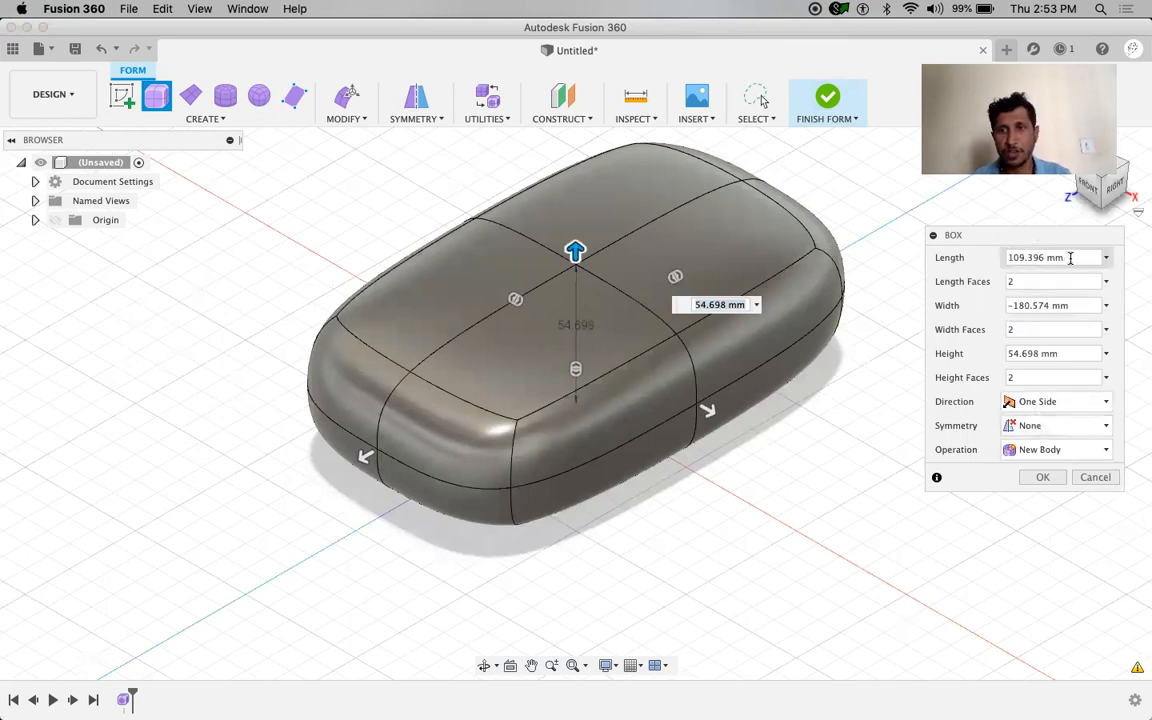
# Set the box dimensions to length 70, width 100 and height 15
pyautogui.moveTo(1072, 258); pyautogui.dragTo(992, 243)
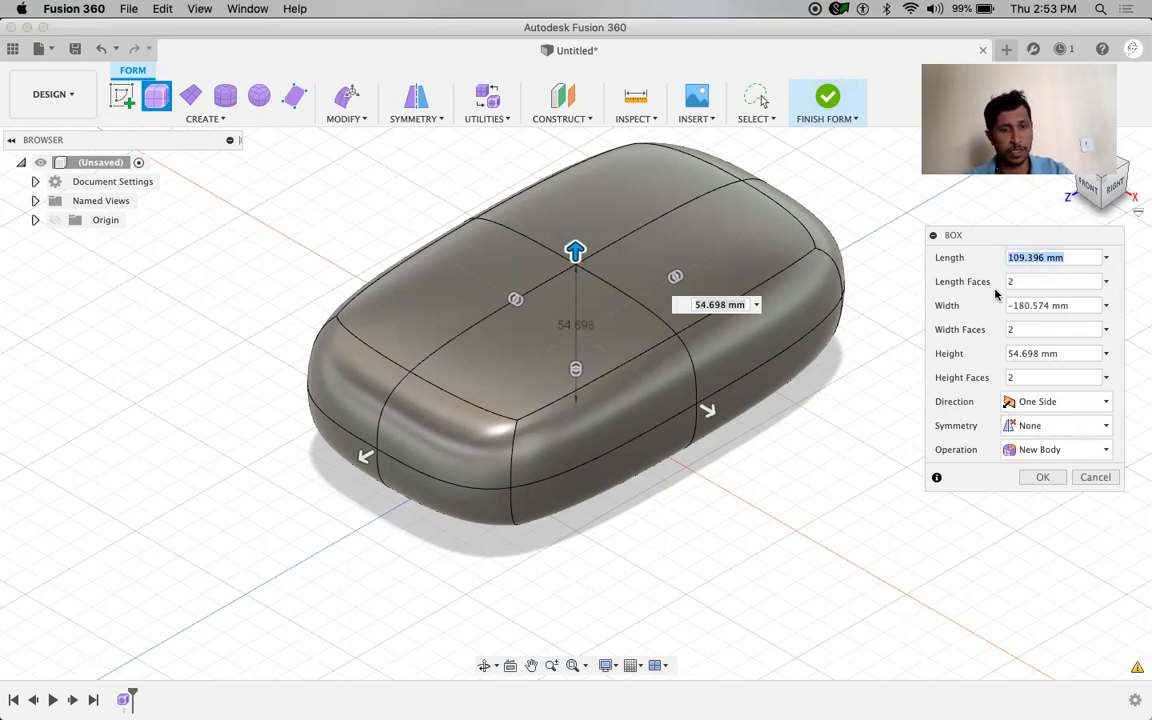
pyautogui.write('50')
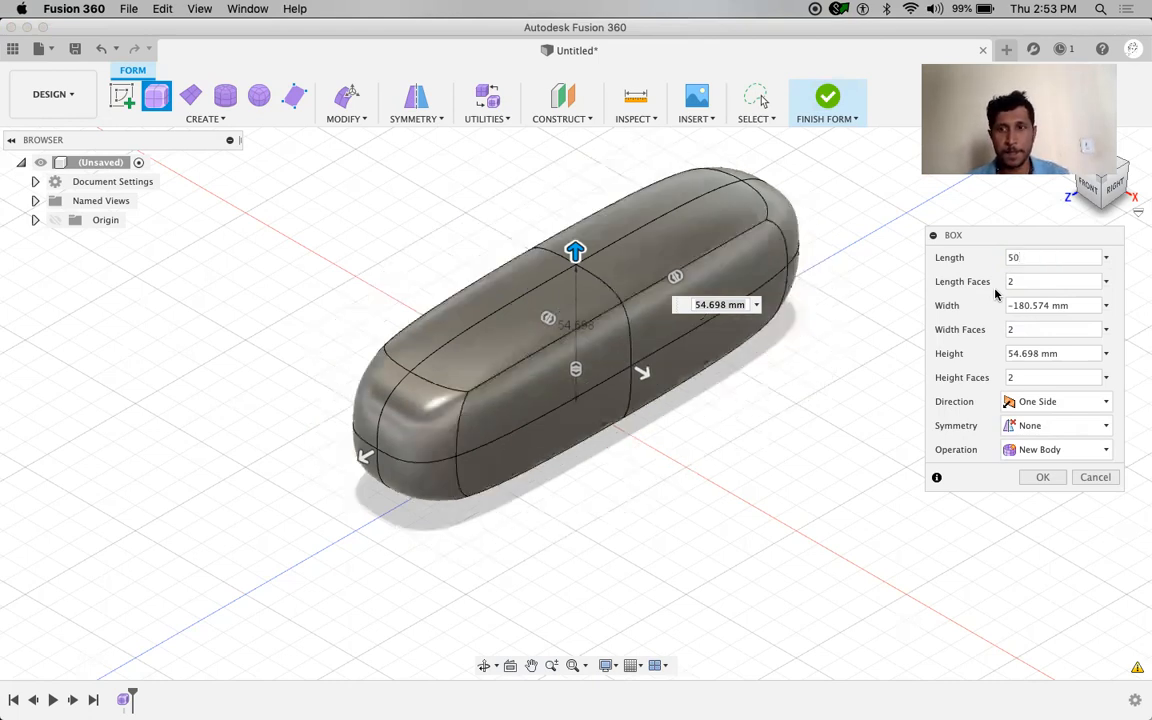
pyautogui.moveTo(1082, 306); pyautogui.dragTo(989, 309)
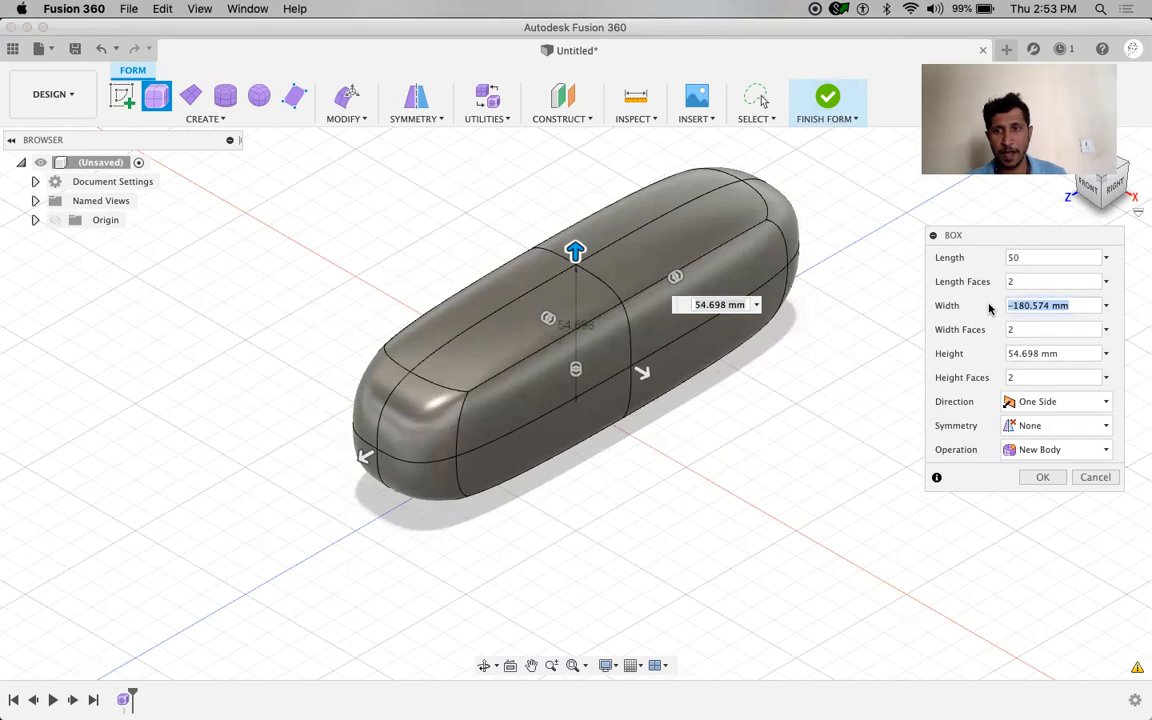
pyautogui.write('100')
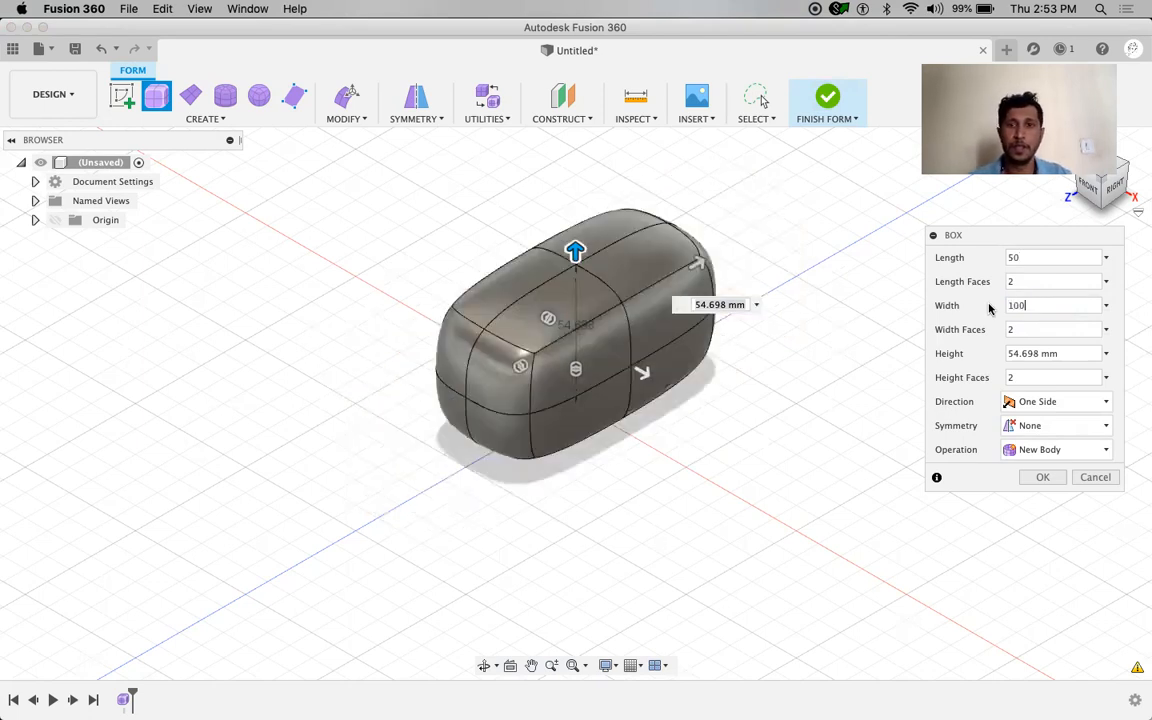
pyautogui.moveTo(1029, 257); pyautogui.dragTo(1005, 251)
pyautogui.write('70')
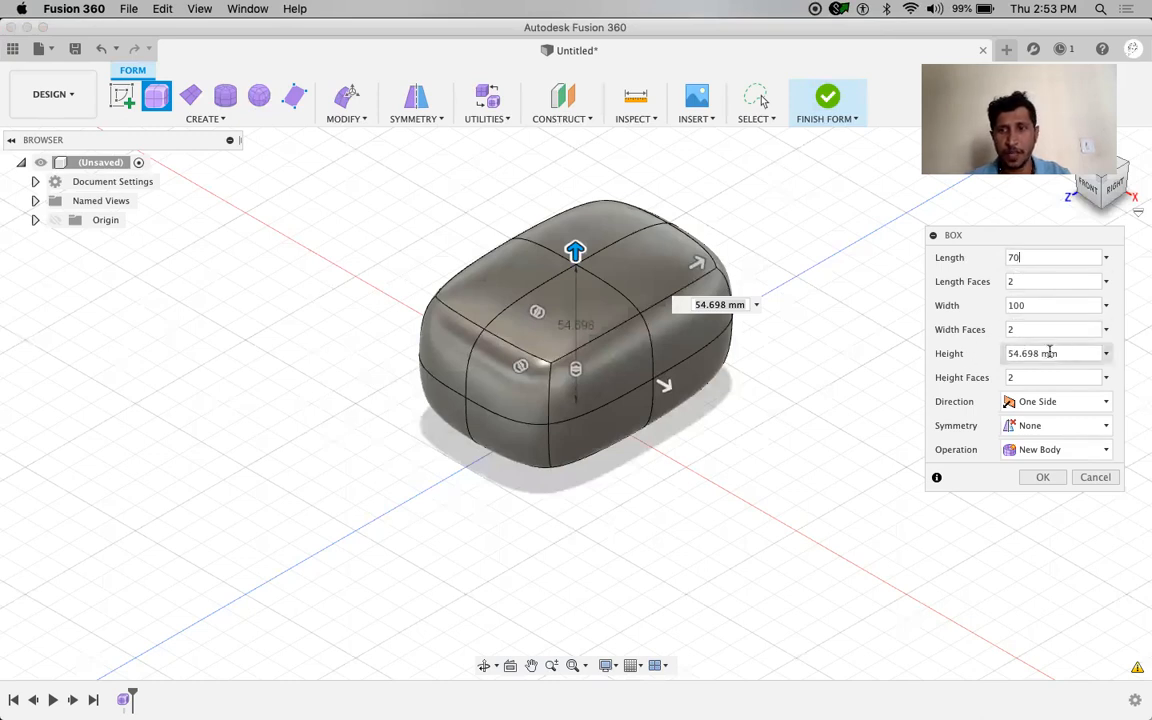
pyautogui.moveTo(1052, 353); pyautogui.dragTo(985, 353)
pyautogui.write('15')
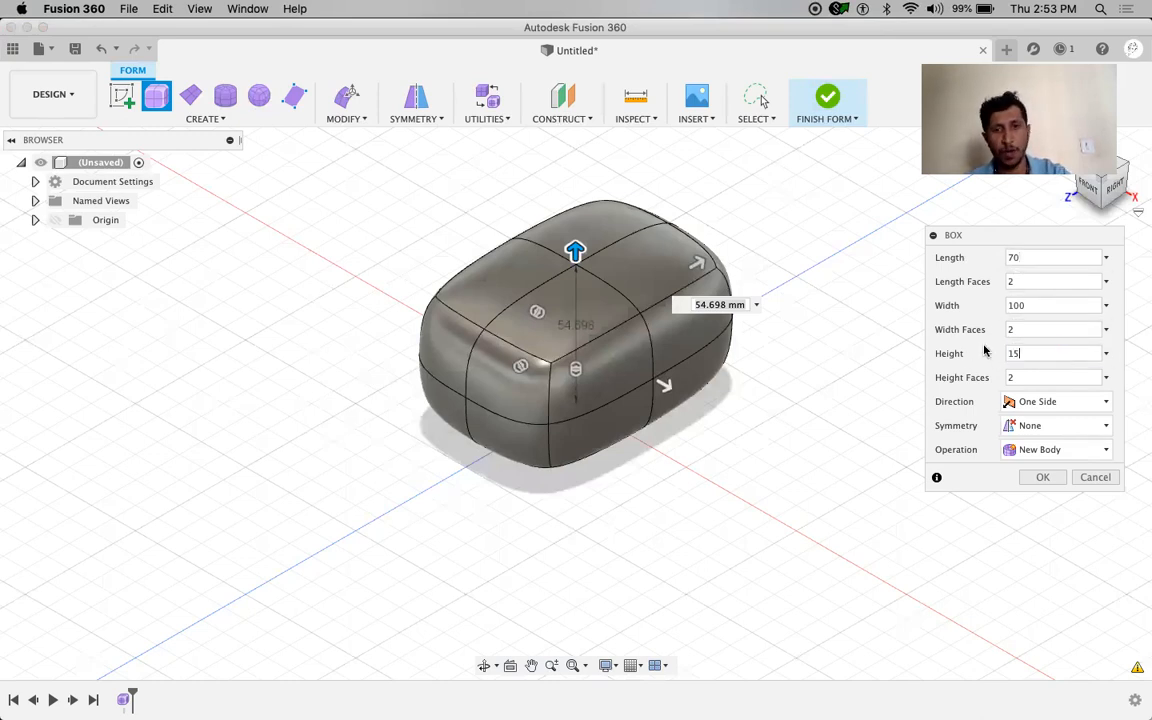
pyautogui.scroll(6, 633, 399)
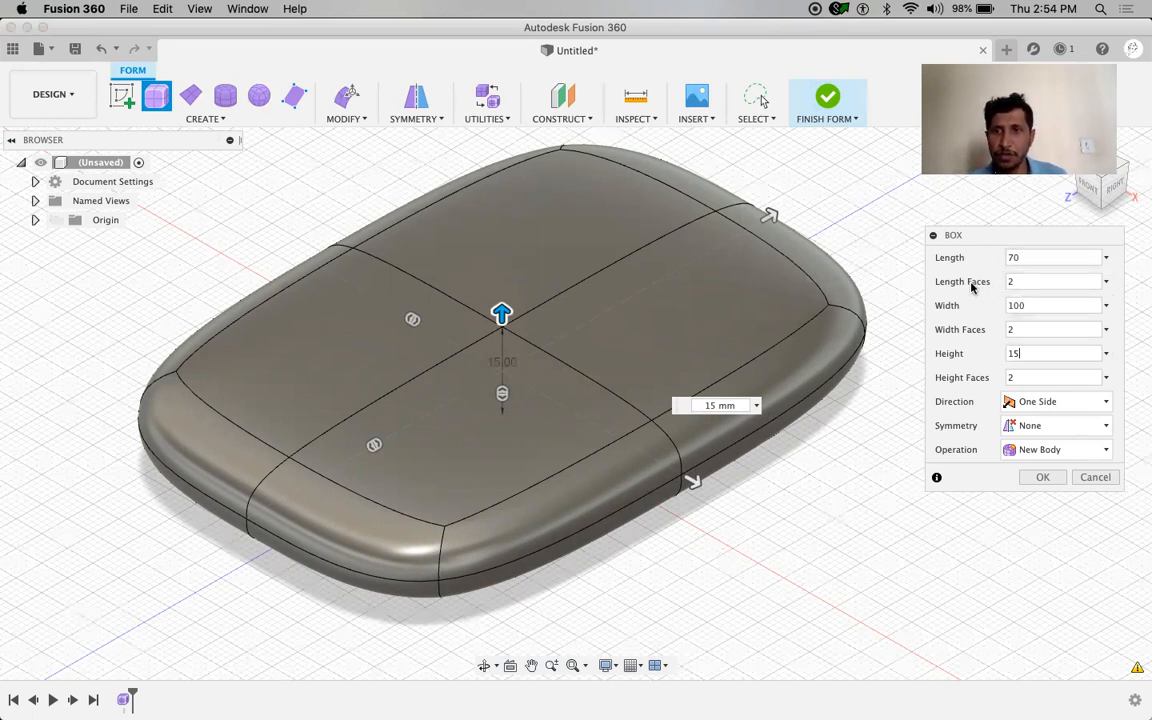
# Commit the 15 mm height, set Width Faces to 4, and confirm the box
pyautogui.click(1029, 376)
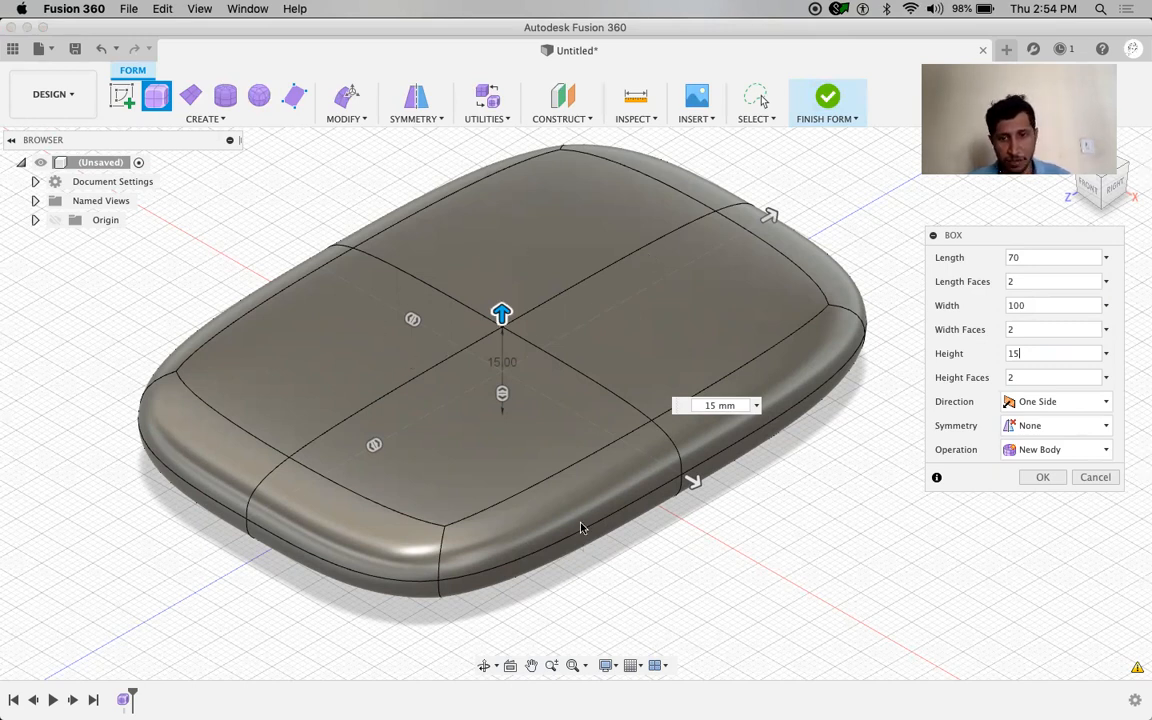
pyautogui.click(1009, 329)
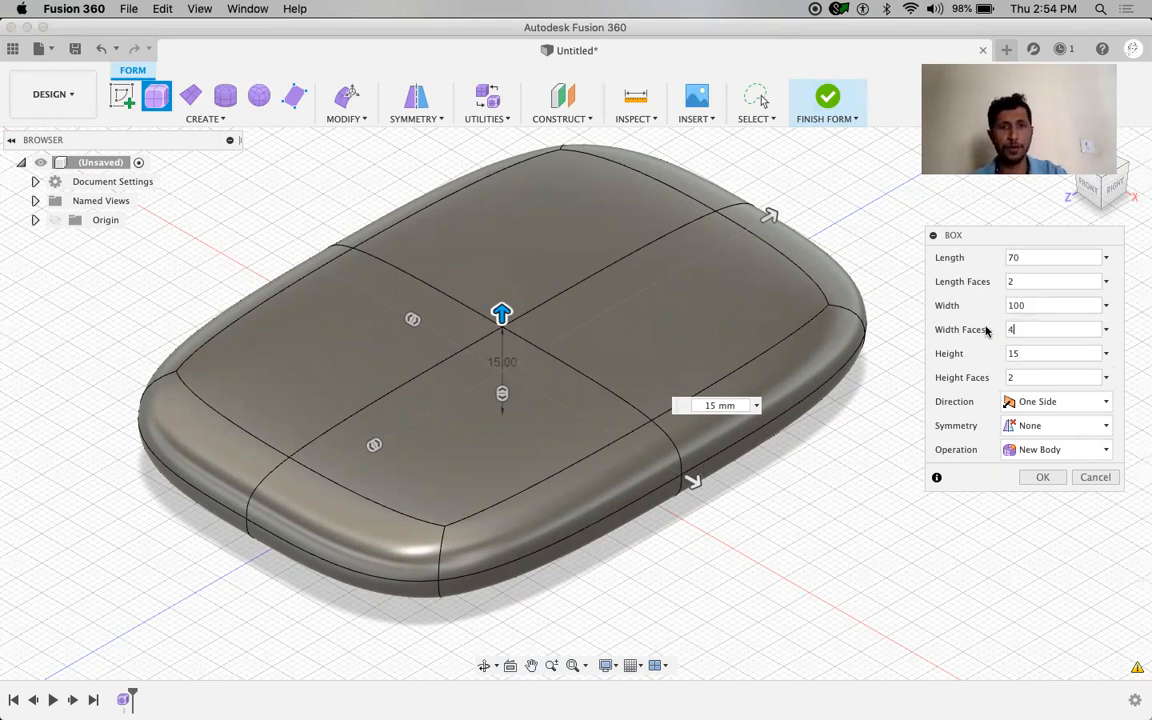
pyautogui.write('4')
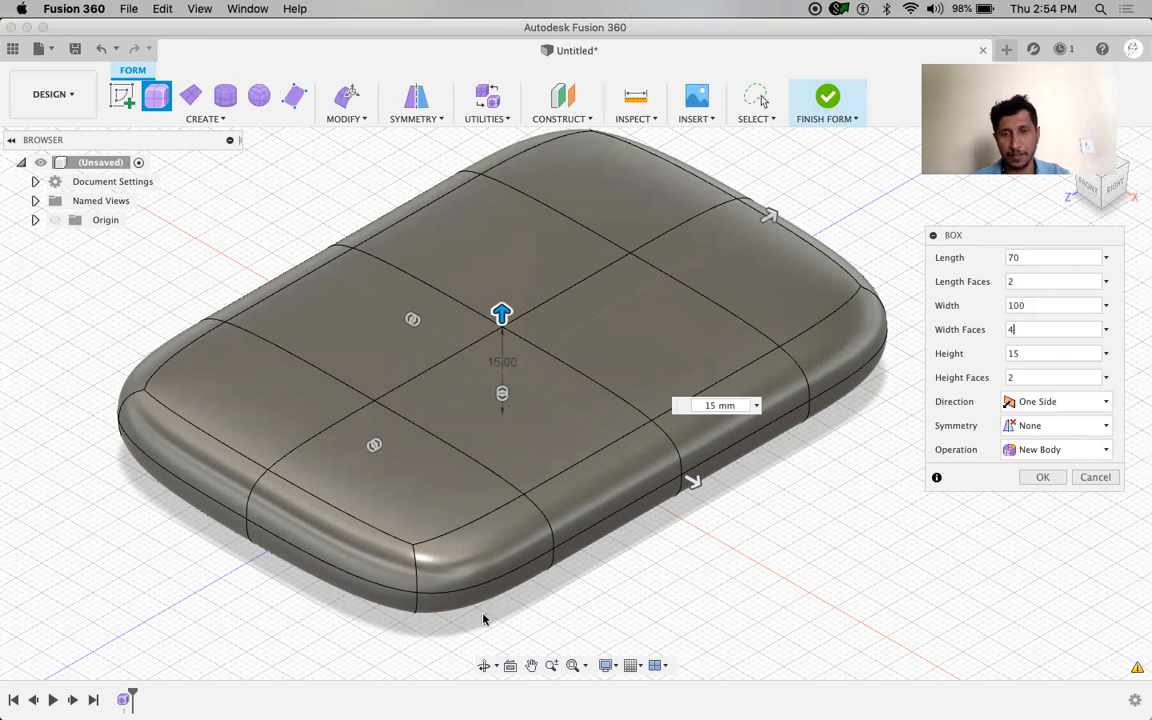
pyautogui.click(1043, 478)
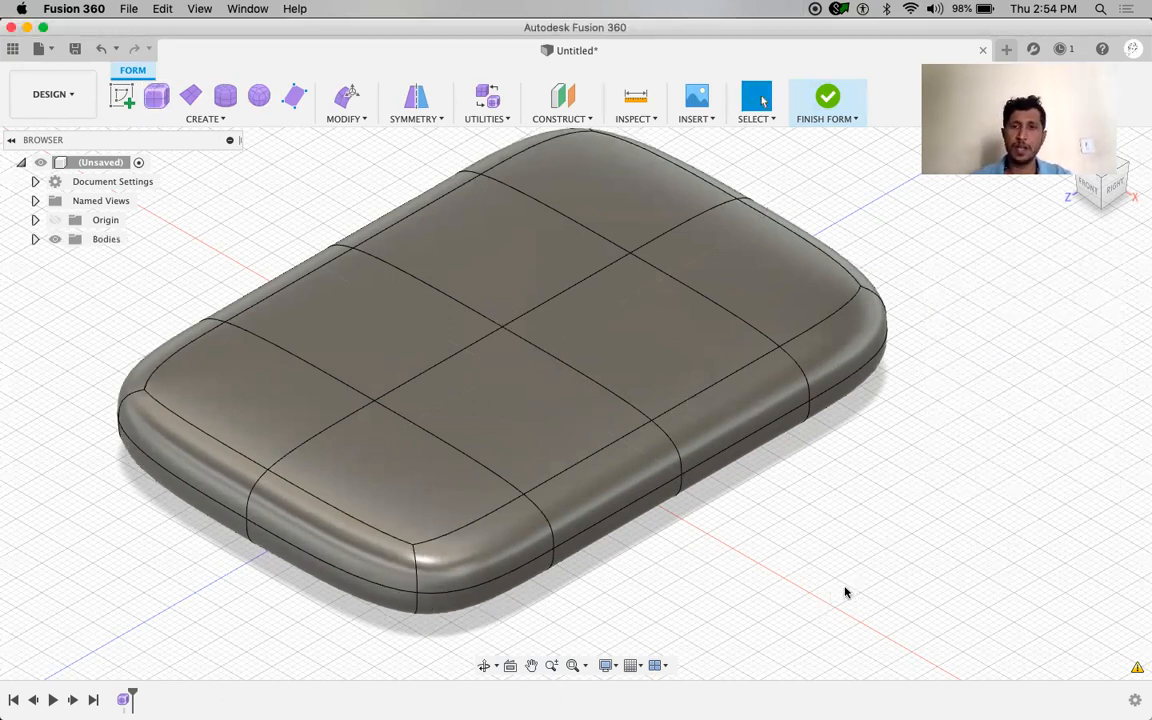
pyautogui.scroll(2, 844, 592)
# Select the two adjoining middle faces on the slab's top and open their right-click menu
pyautogui.scroll(-3, 843, 591)
pyautogui.scroll(2, 858, 568)
pyautogui.moveTo(890, 560); pyautogui.dragTo(900, 584, button='middle')
pyautogui.click(533, 461)
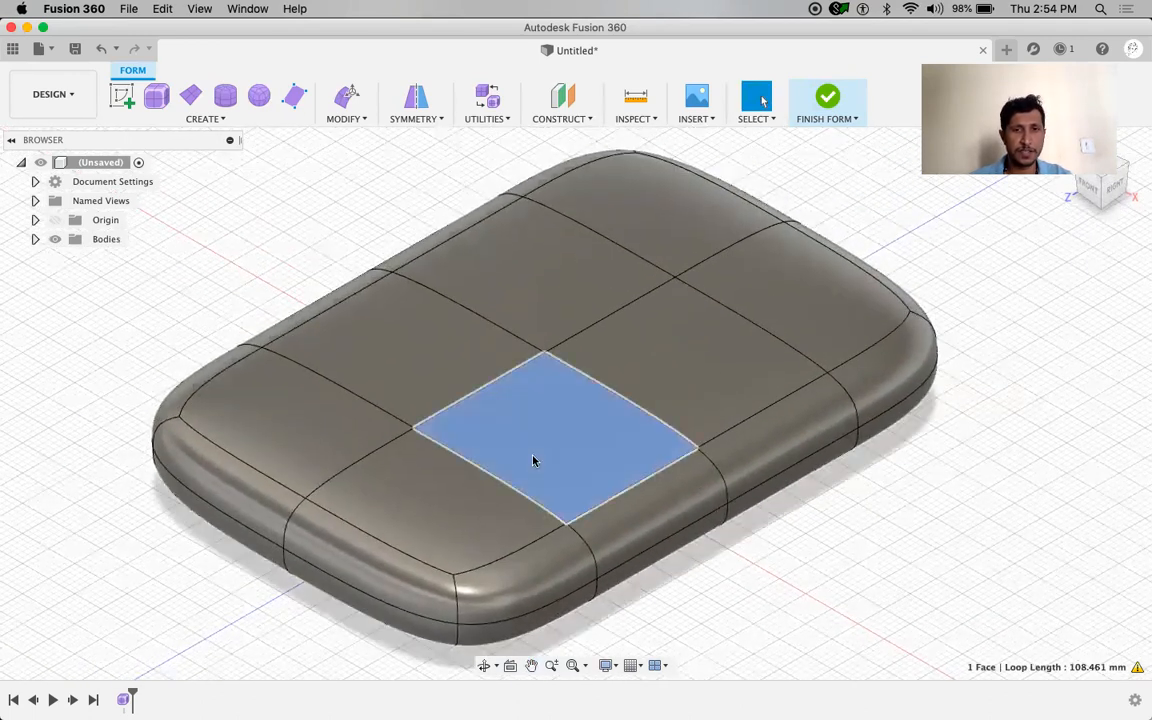
pyautogui.click(587, 381)
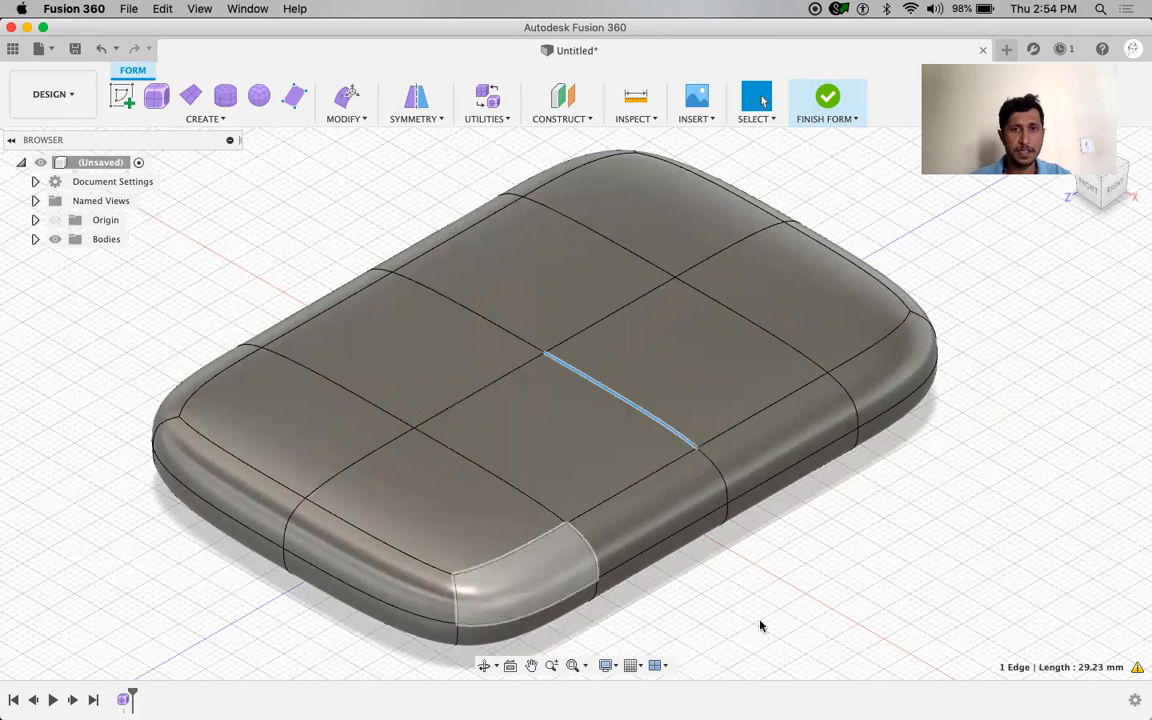
pyautogui.click(543, 354)
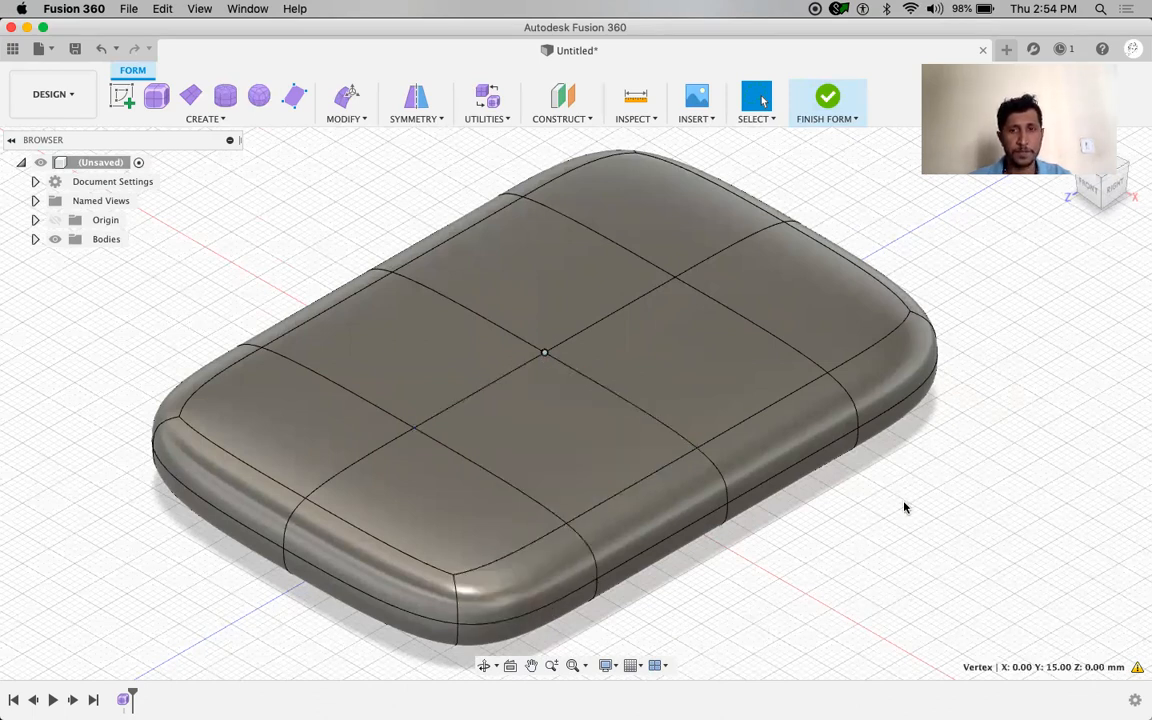
pyautogui.scroll(-2, 866, 527)
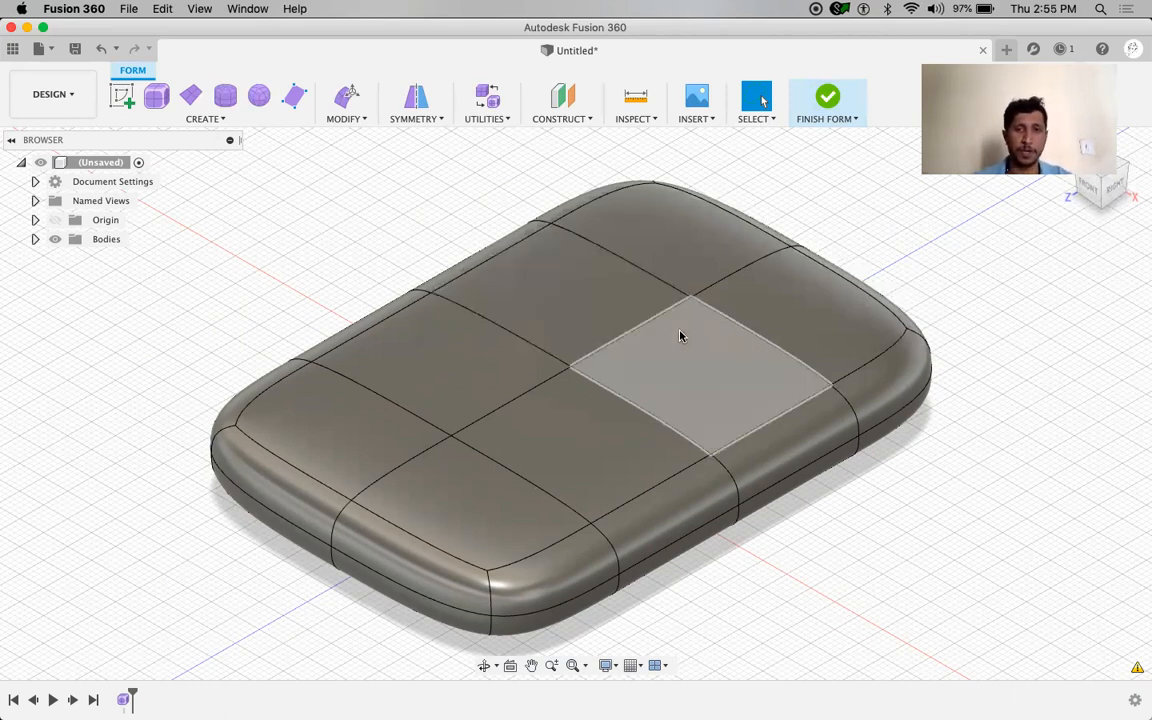
pyautogui.click(593, 317)
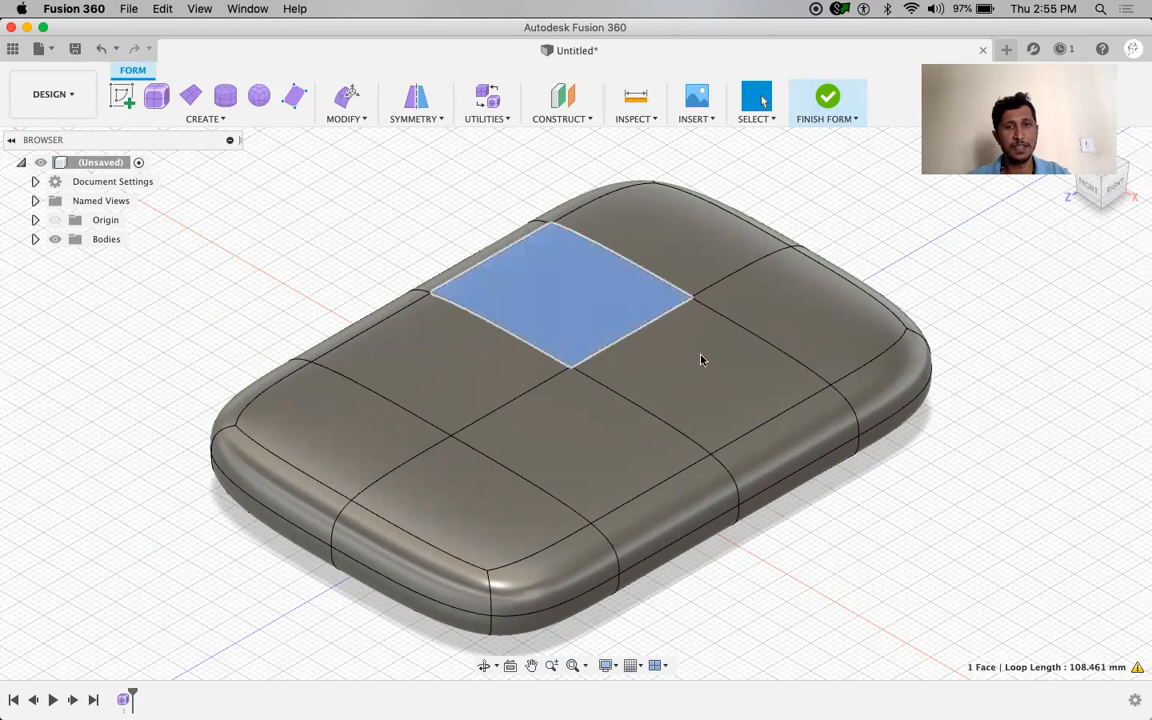
pyautogui.keyDown('shift'); pyautogui.click(767, 371); pyautogui.keyUp('shift')
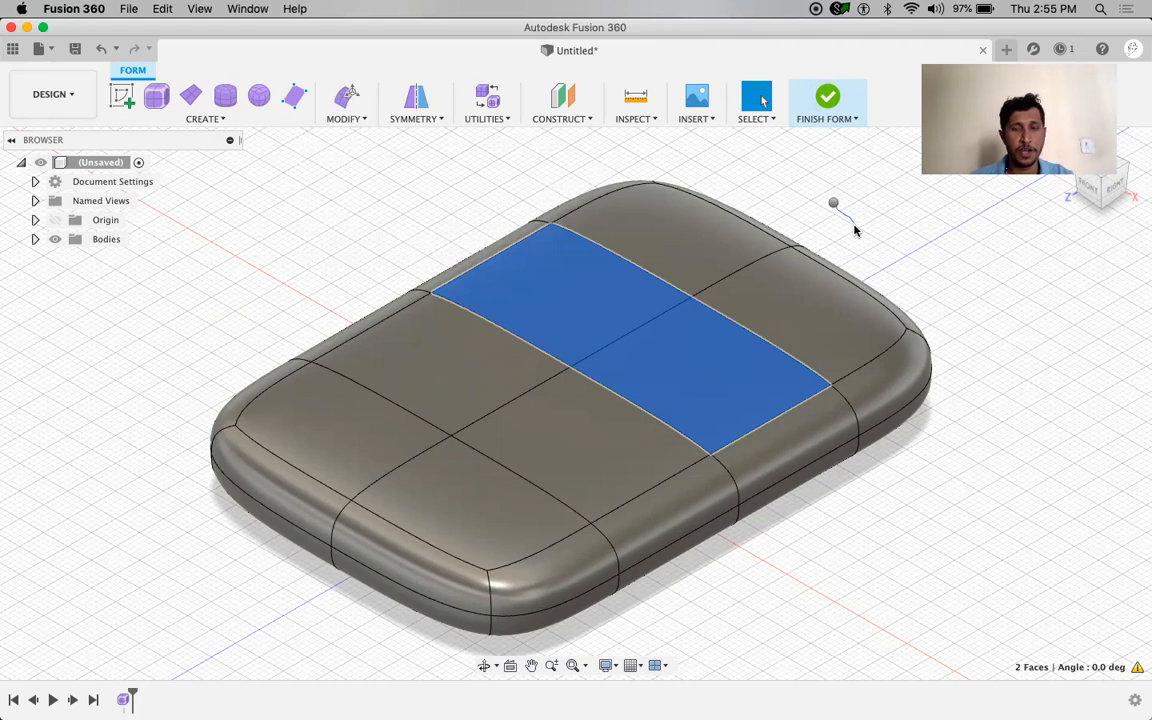
pyautogui.rightClick(835, 207)
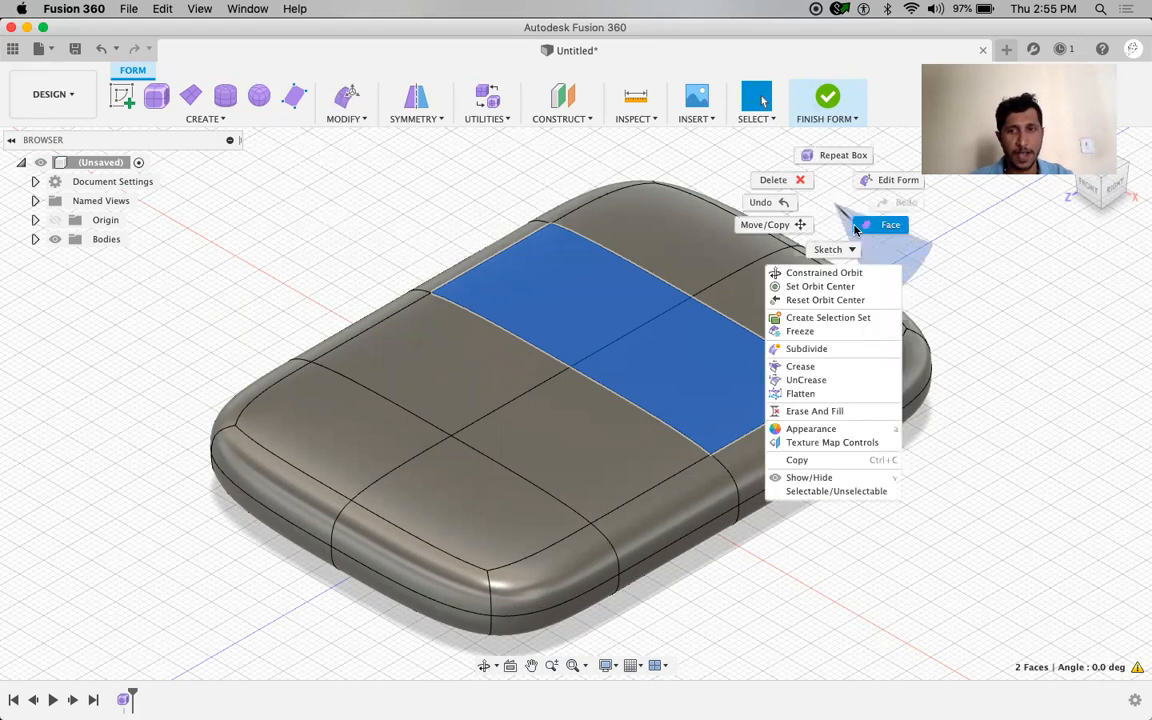
# Start Edit Form on the two faces, try a freehand raise, then undo it
pyautogui.click(893, 184)
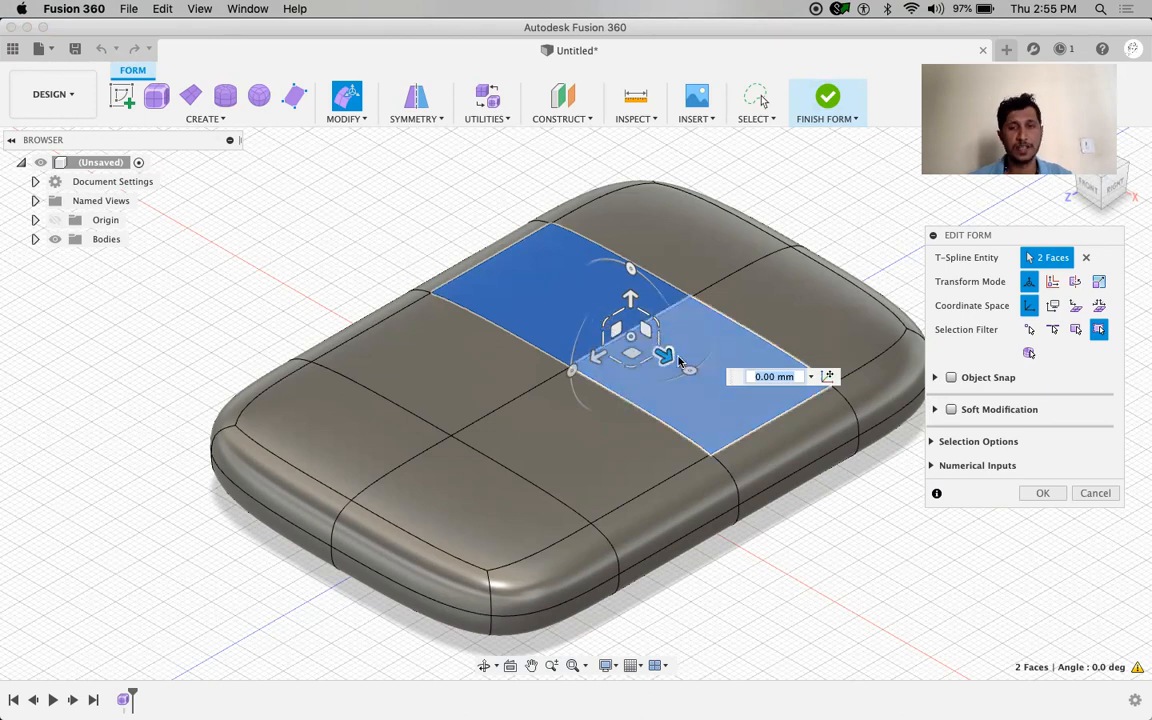
pyautogui.scroll(3, 679, 362)
pyautogui.scroll(-2, 679, 362)
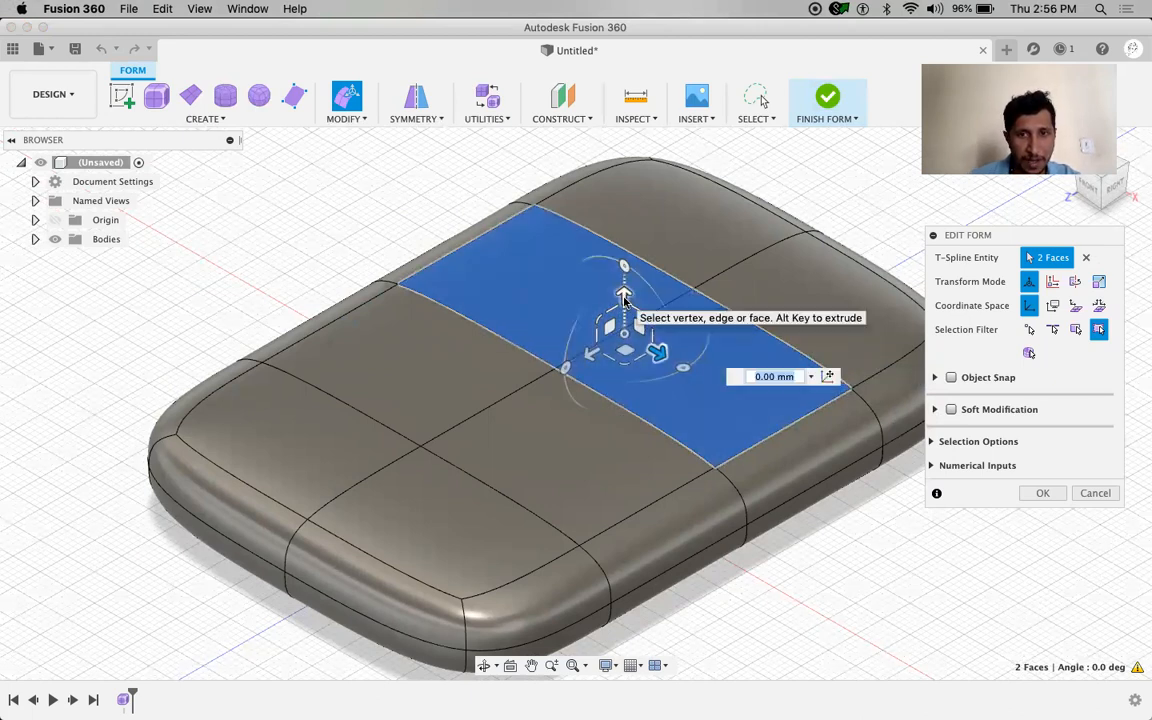
pyautogui.moveTo(624, 297); pyautogui.dragTo(606, 188)
pyautogui.keyDown('shift'); pyautogui.moveTo(609, 378); pyautogui.dragTo(635, 413, button='middle'); pyautogui.keyUp('shift')
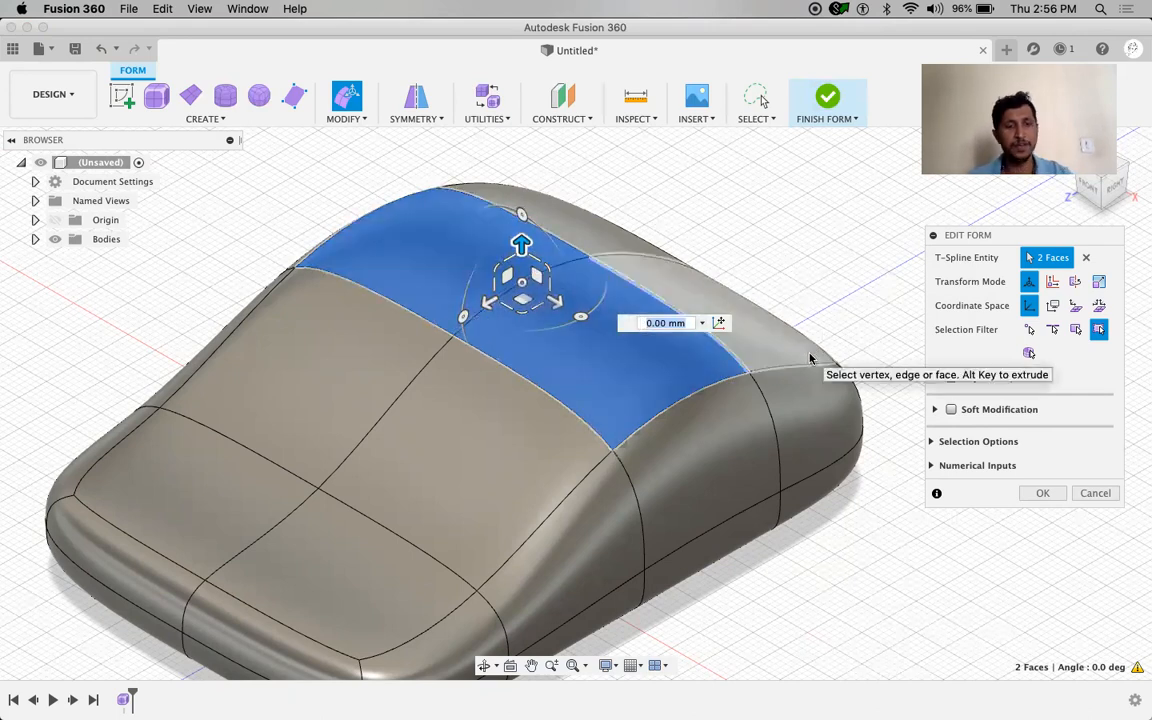
pyautogui.press('super+z')
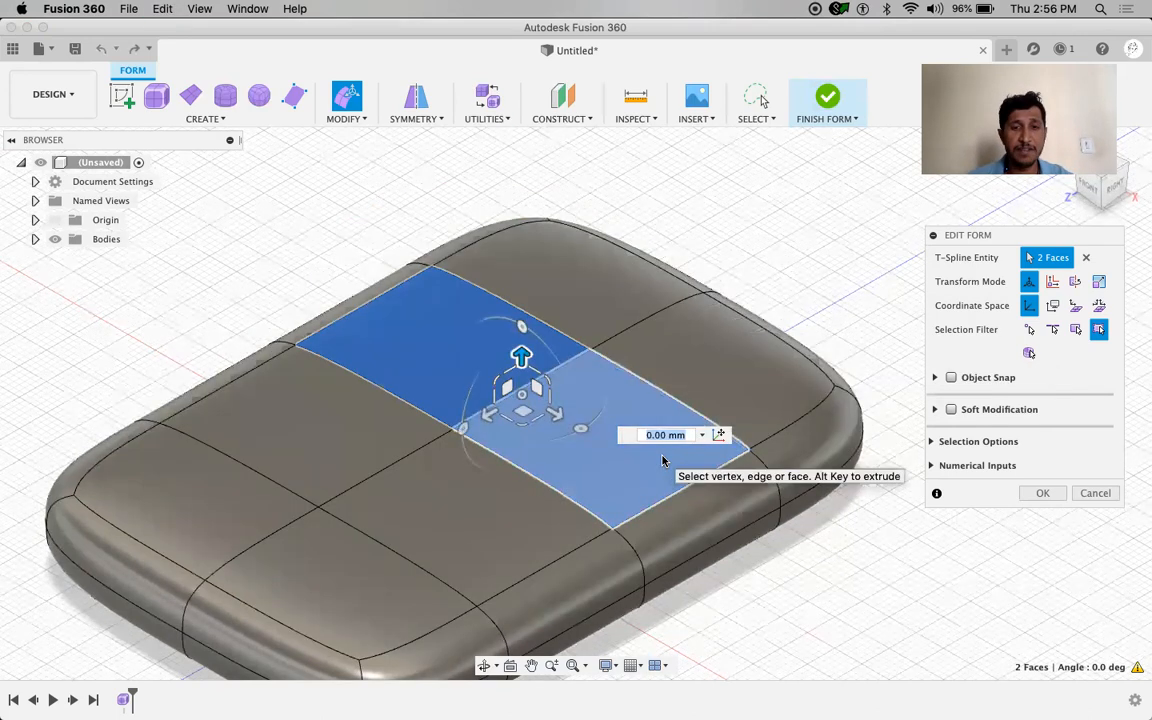
# Raise the two middle top faces by exactly 15 mm and clear the selection
pyautogui.moveTo(521, 352); pyautogui.dragTo(538, 270)
pyautogui.write('15')
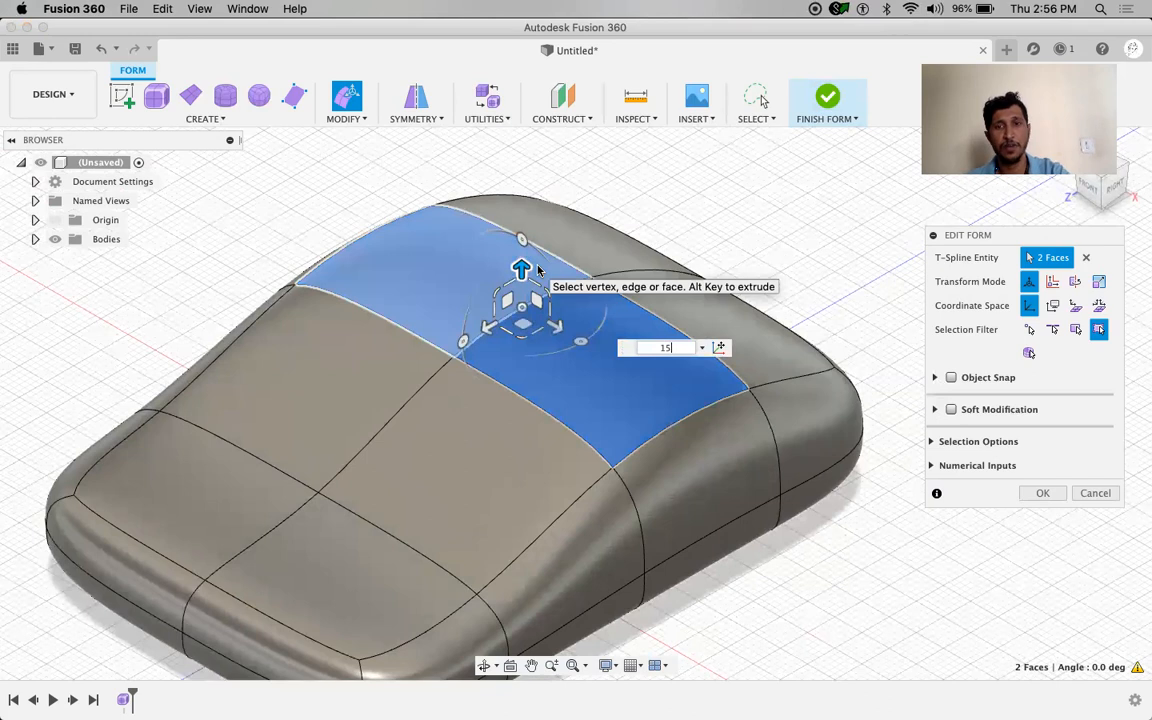
pyautogui.press('Return')
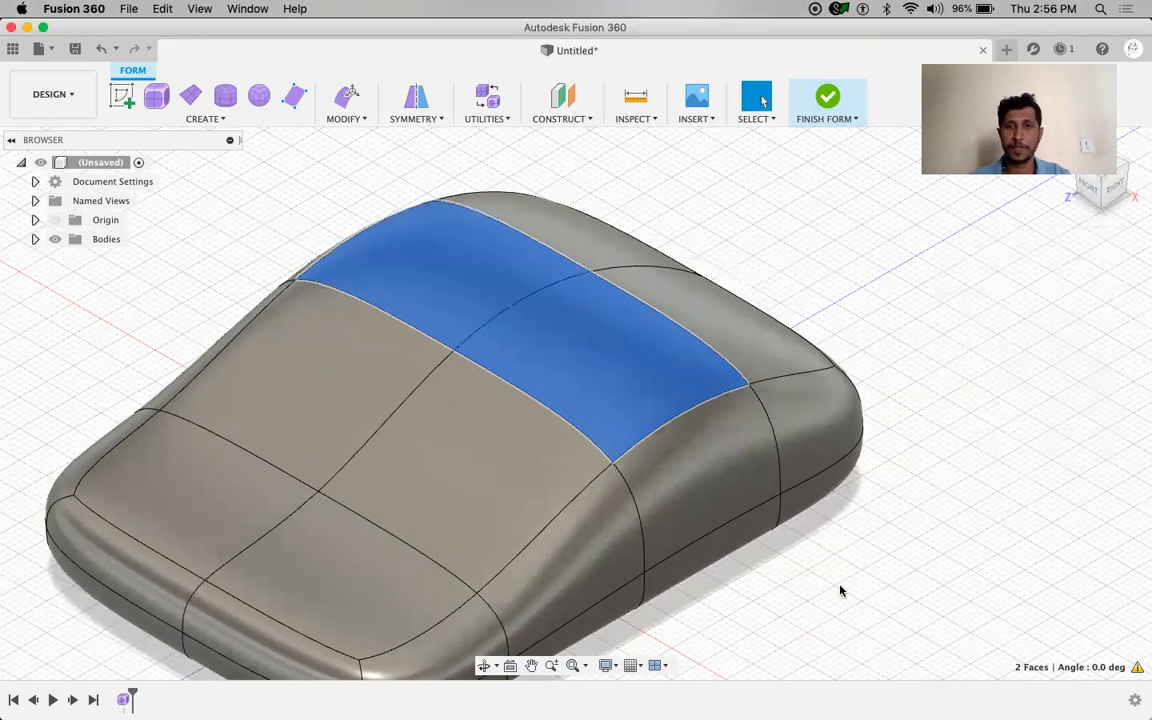
pyautogui.click(762, 590)
pyautogui.moveTo(781, 564); pyautogui.dragTo(736, 547, button='middle')
pyautogui.scroll(2, 791, 560)
pyautogui.scroll(-3, 791, 560)
pyautogui.scroll(-3, 792, 565)
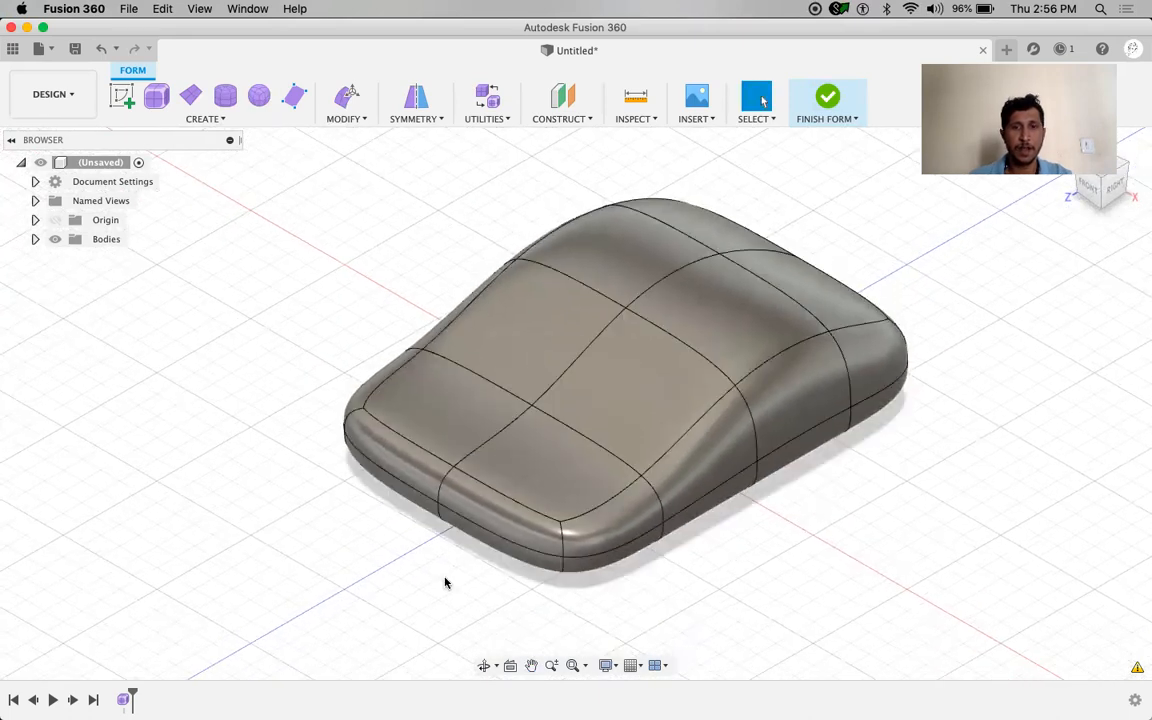
# Move the front top edges down by -5 mm with Edit Form
pyautogui.click(434, 460)
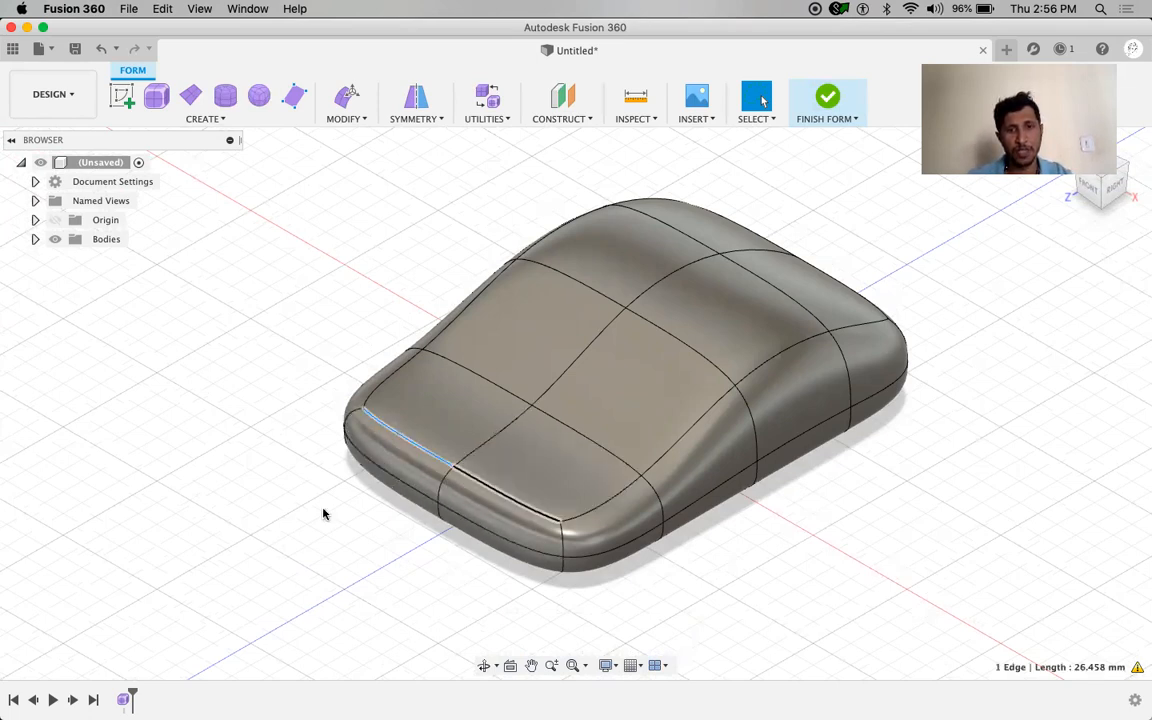
pyautogui.moveTo(303, 510); pyautogui.dragTo(325, 483, button='right')
pyautogui.click(349, 490)
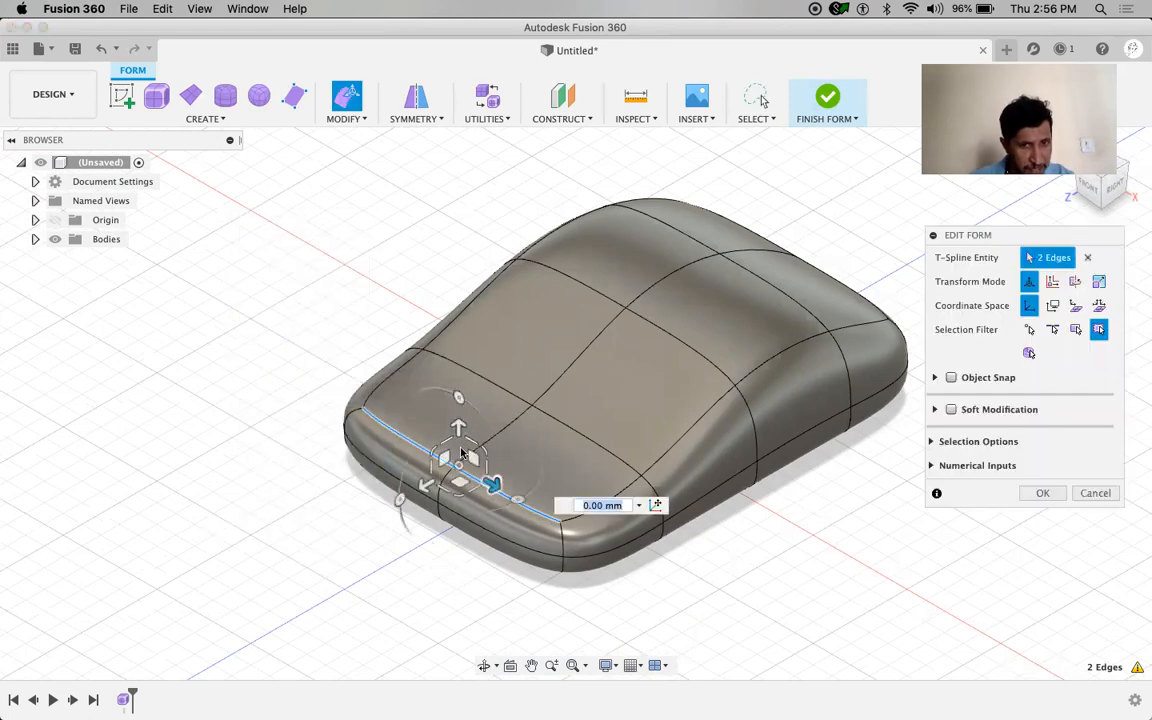
pyautogui.moveTo(457, 428); pyautogui.dragTo(457, 442)
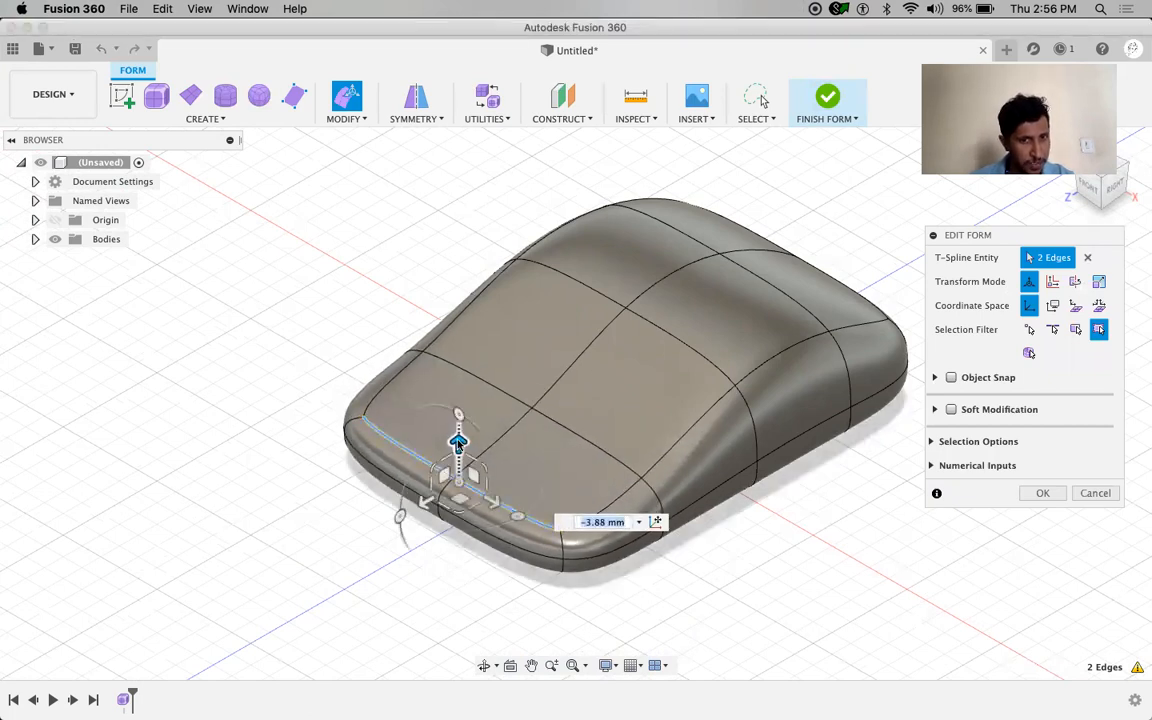
pyautogui.write('-')
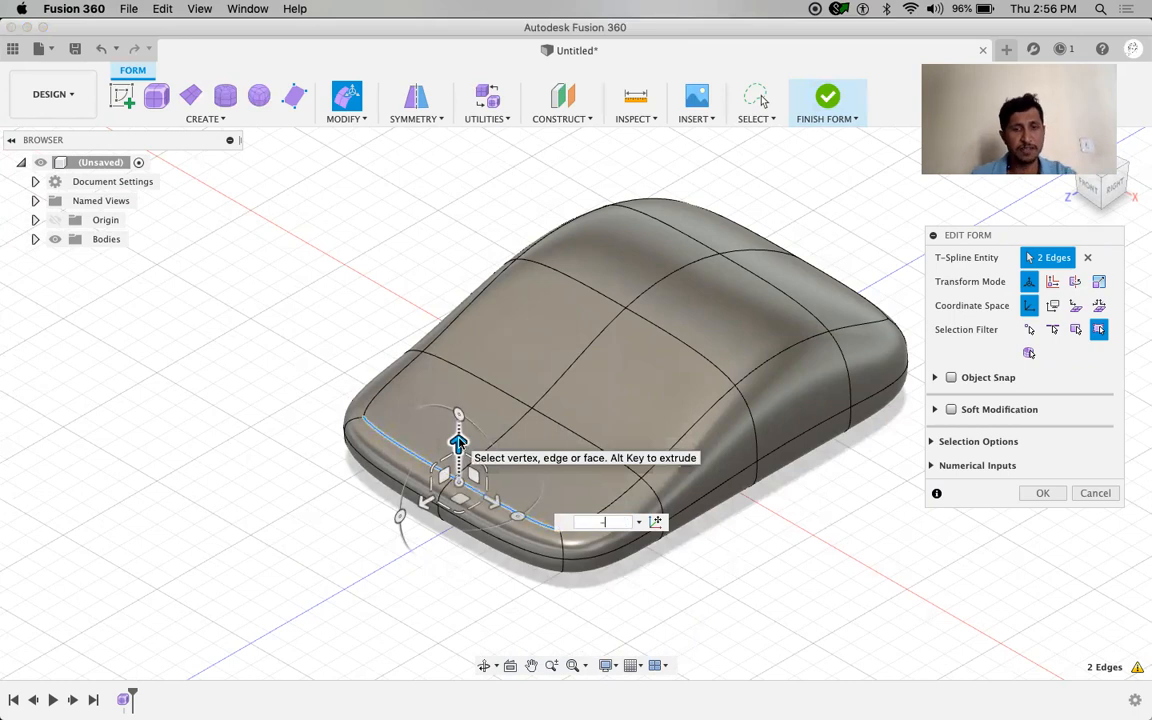
pyautogui.write('5')
pyautogui.press('Return')
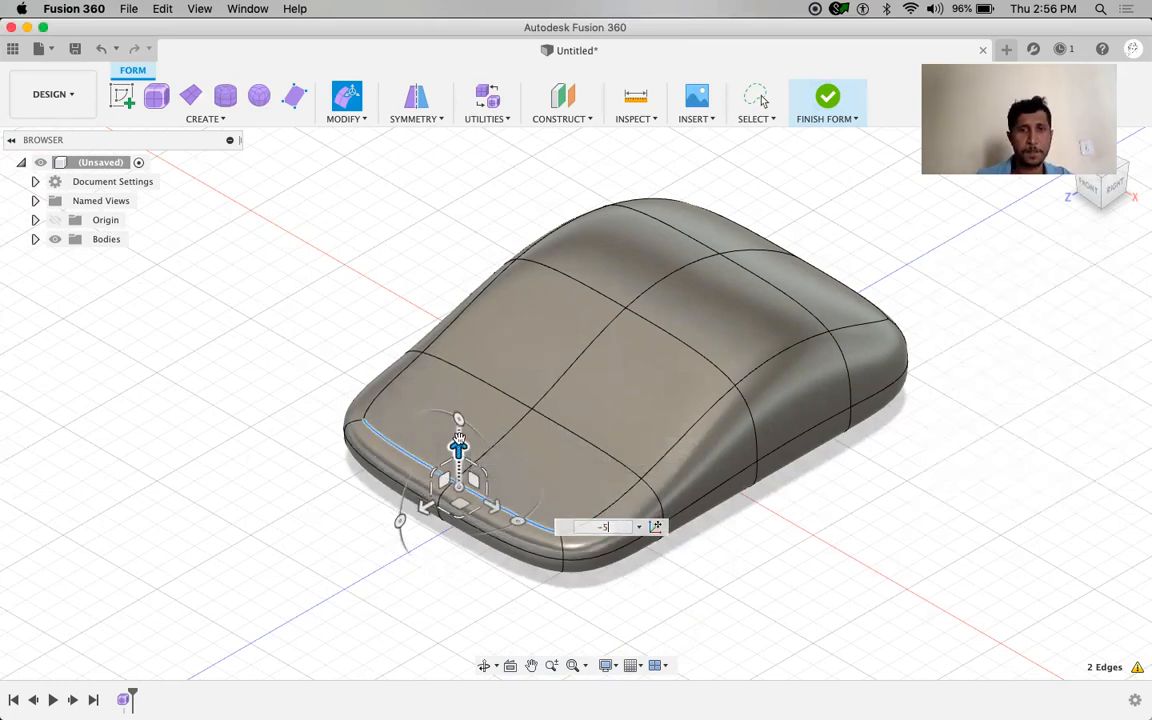
pyautogui.click(688, 575)
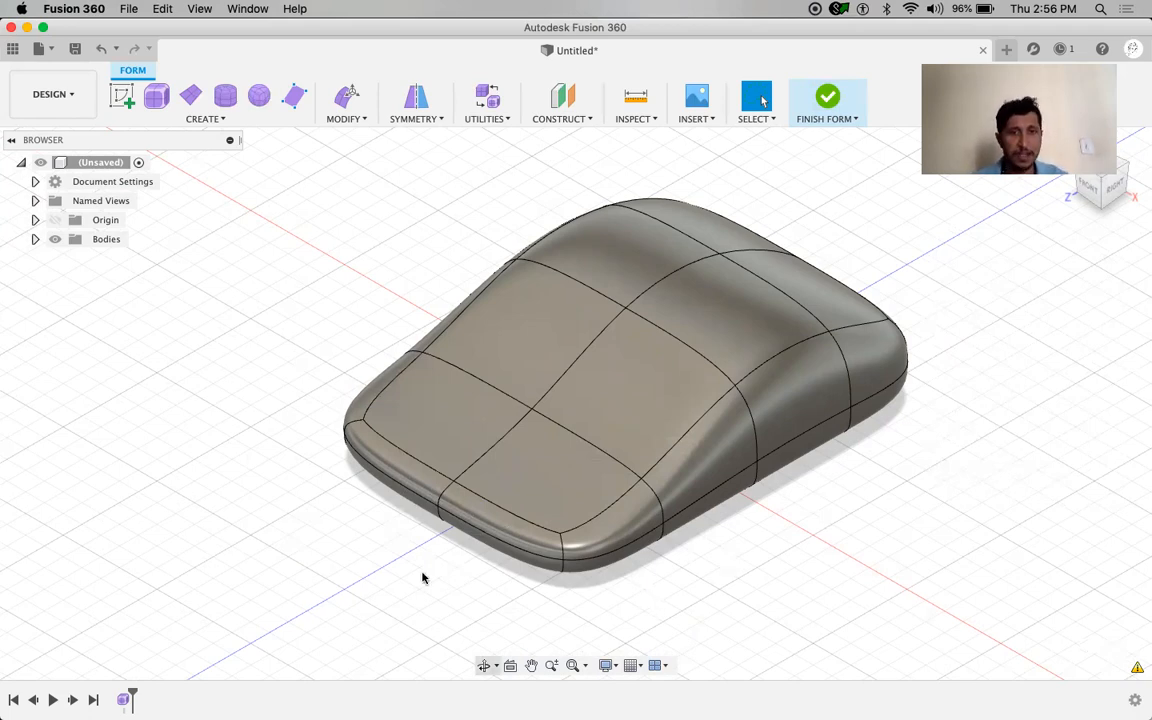
# Push the two short front-edge segments outward by 20 mm with Edit Form
pyautogui.click(444, 498)
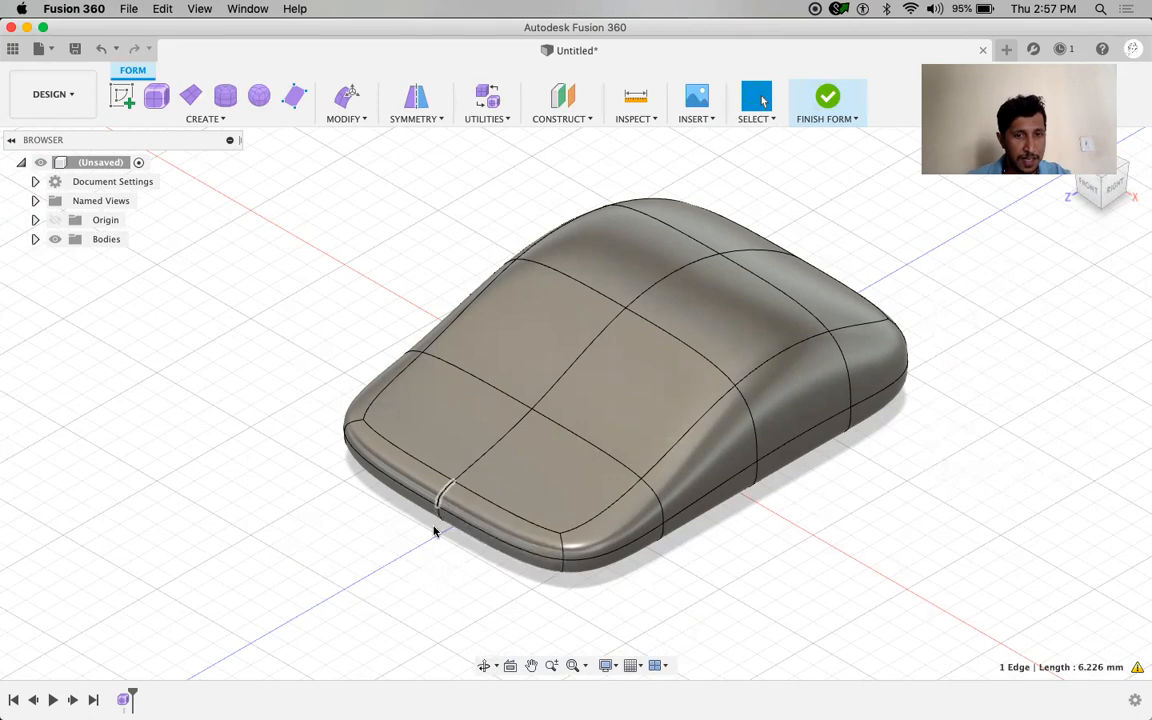
pyautogui.keyDown('shift'); pyautogui.click(441, 516); pyautogui.keyUp('shift')
pyautogui.moveTo(369, 543); pyautogui.dragTo(442, 522, button='right')
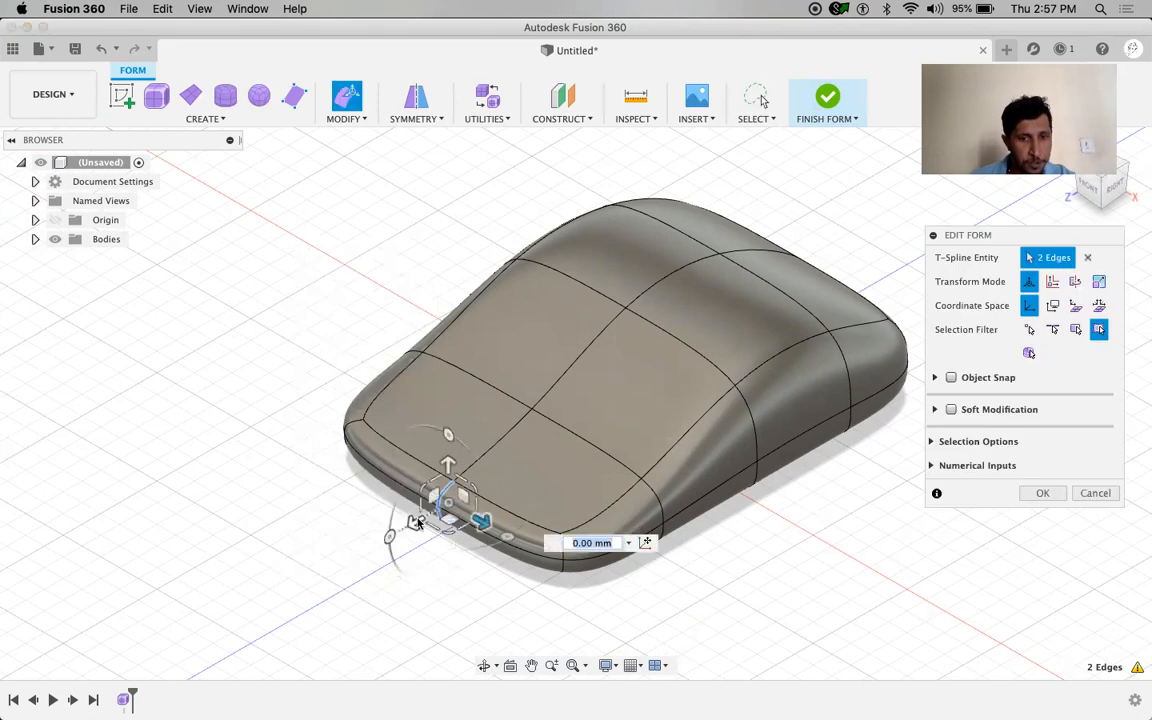
pyautogui.moveTo(416, 521); pyautogui.dragTo(340, 567)
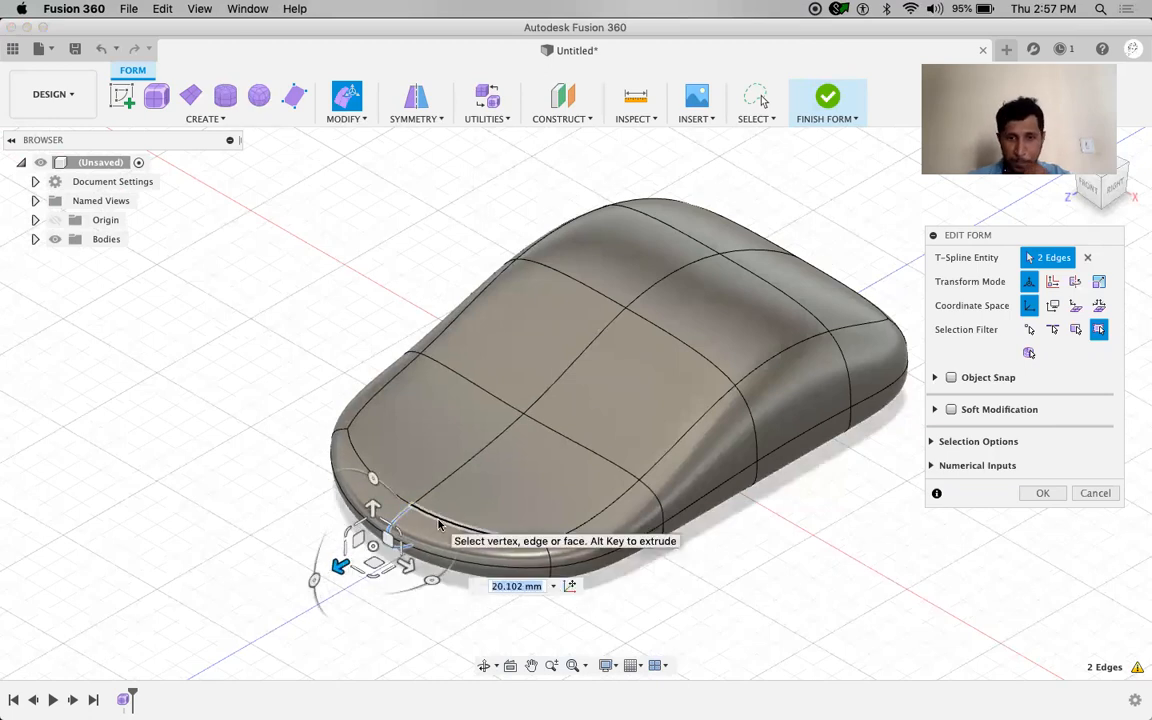
pyautogui.write('20')
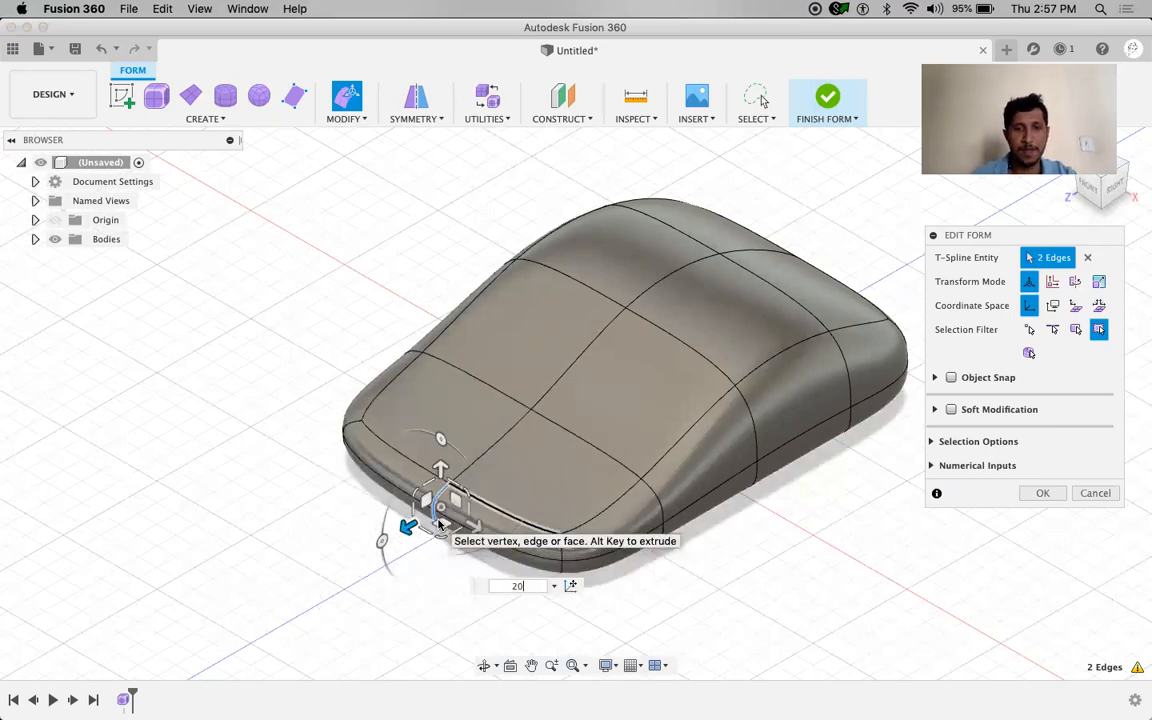
pyautogui.press('Return')
pyautogui.keyDown('shift'); pyautogui.moveTo(748, 566); pyautogui.dragTo(774, 555, button='middle'); pyautogui.keyUp('shift')
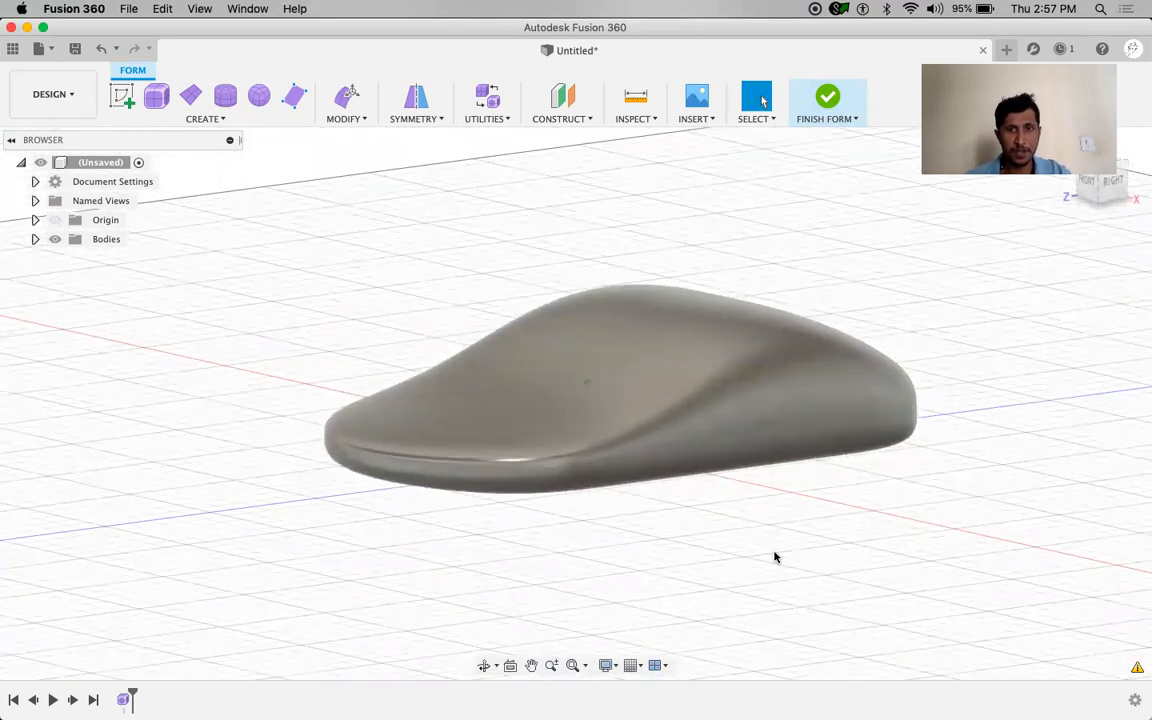
pyautogui.click(1112, 181)
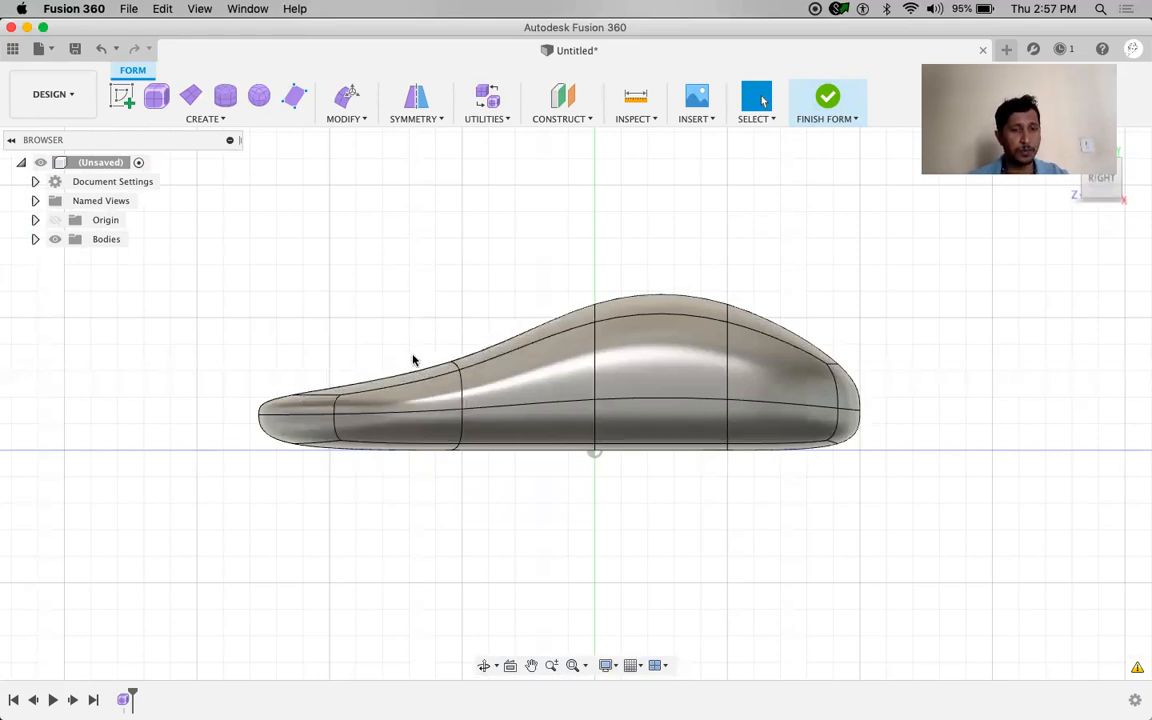
pyautogui.keyDown('shift'); pyautogui.moveTo(375, 347); pyautogui.dragTo(504, 321, button='middle'); pyautogui.keyUp('shift')
# Rotate the two middle top faces by -20 degrees, viewed from the RIGHT side
pyautogui.click(504, 321)
pyautogui.keyDown('shift'); pyautogui.click(604, 383); pyautogui.keyUp('shift')
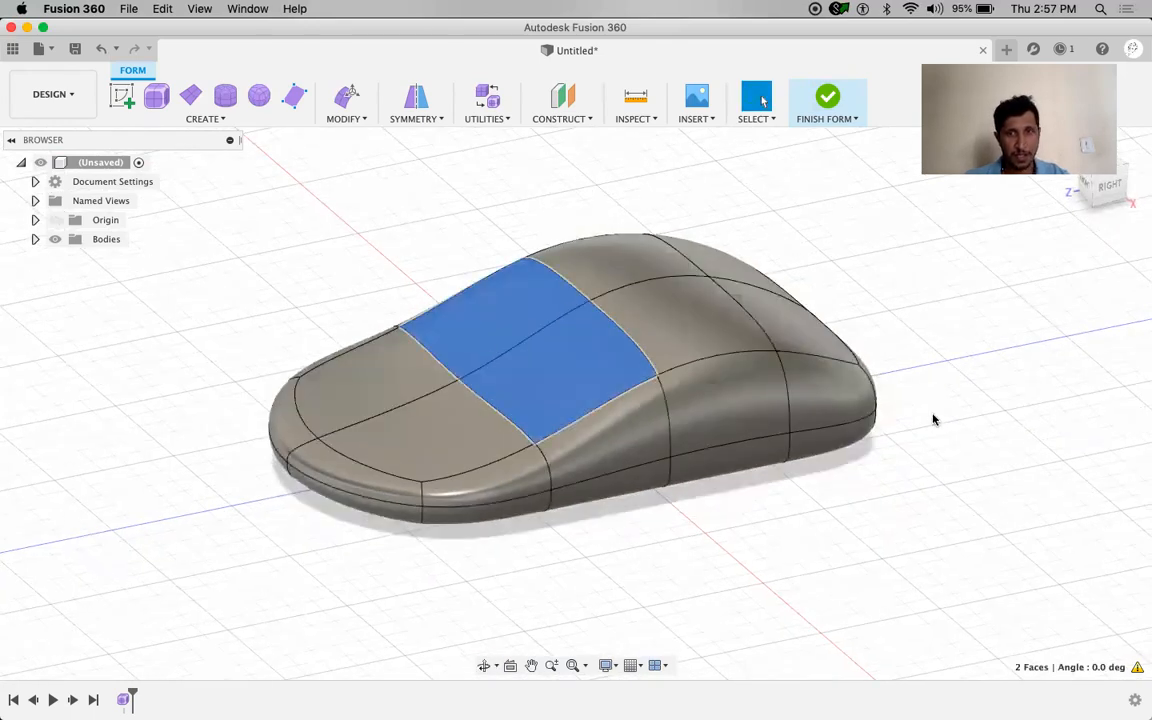
pyautogui.moveTo(1019, 355); pyautogui.dragTo(1029, 346, button='right')
pyautogui.click(1042, 333)
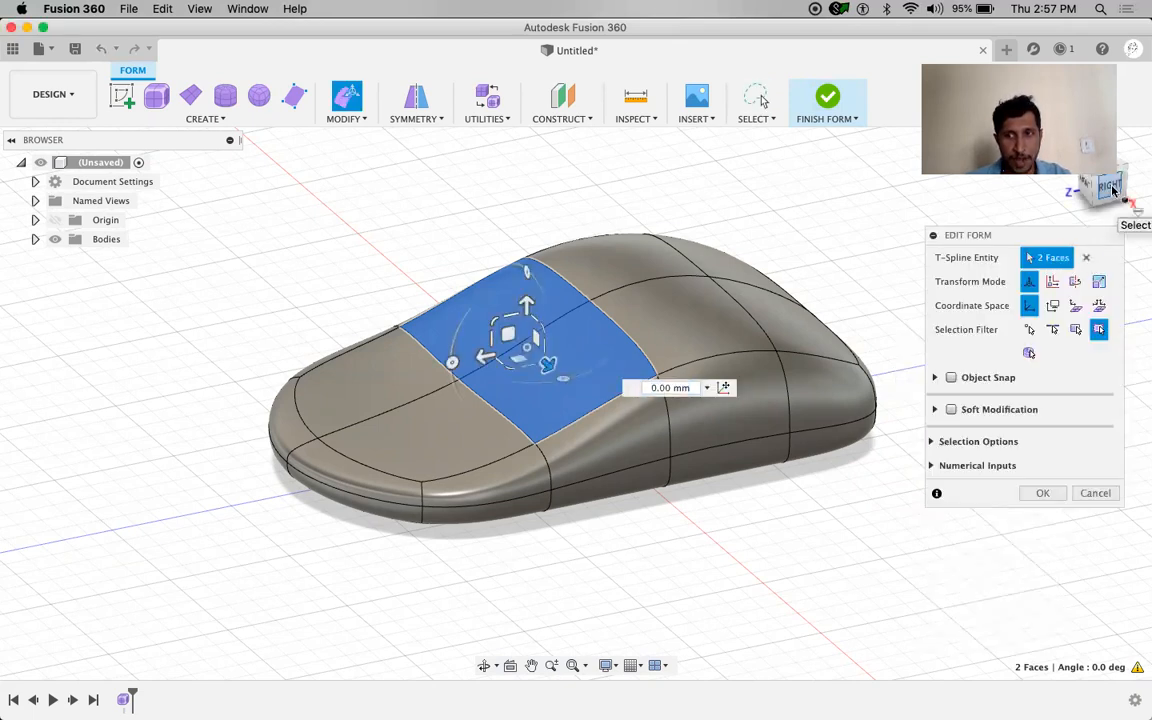
pyautogui.click(1110, 187)
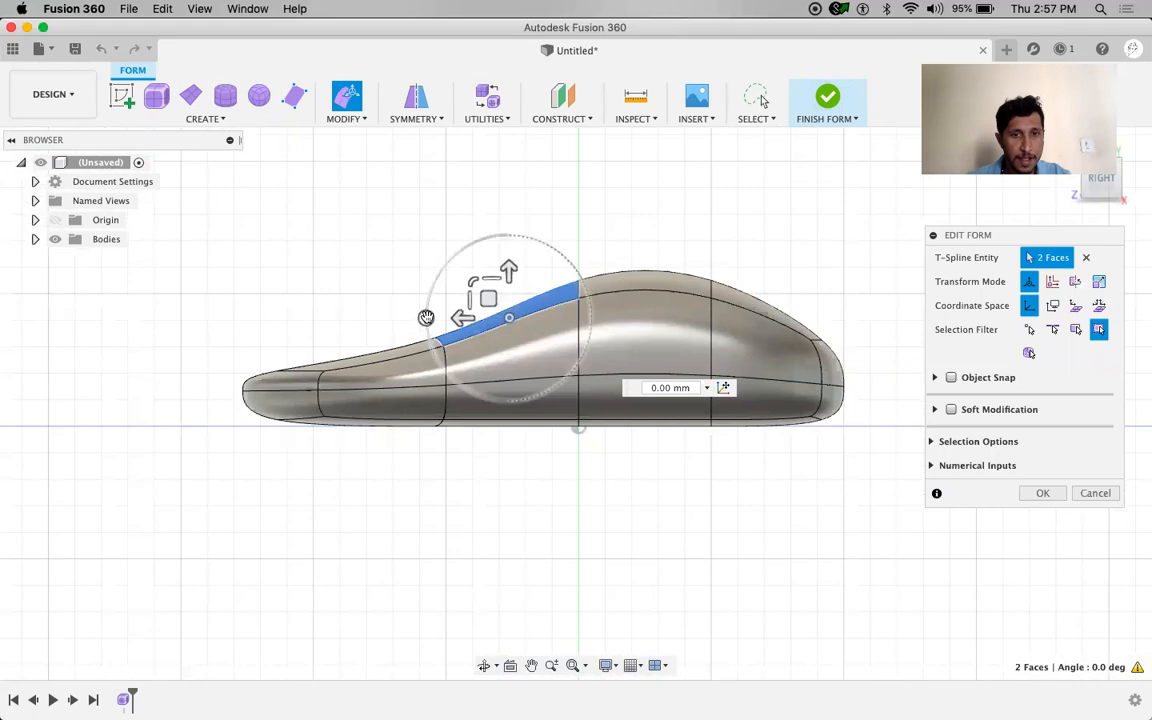
pyautogui.moveTo(426, 317)
pyautogui.mouseDown()
pyautogui.moveTo(429, 289)
pyautogui.moveTo(465, 255)
pyautogui.moveTo(434, 293)
pyautogui.mouseUp()
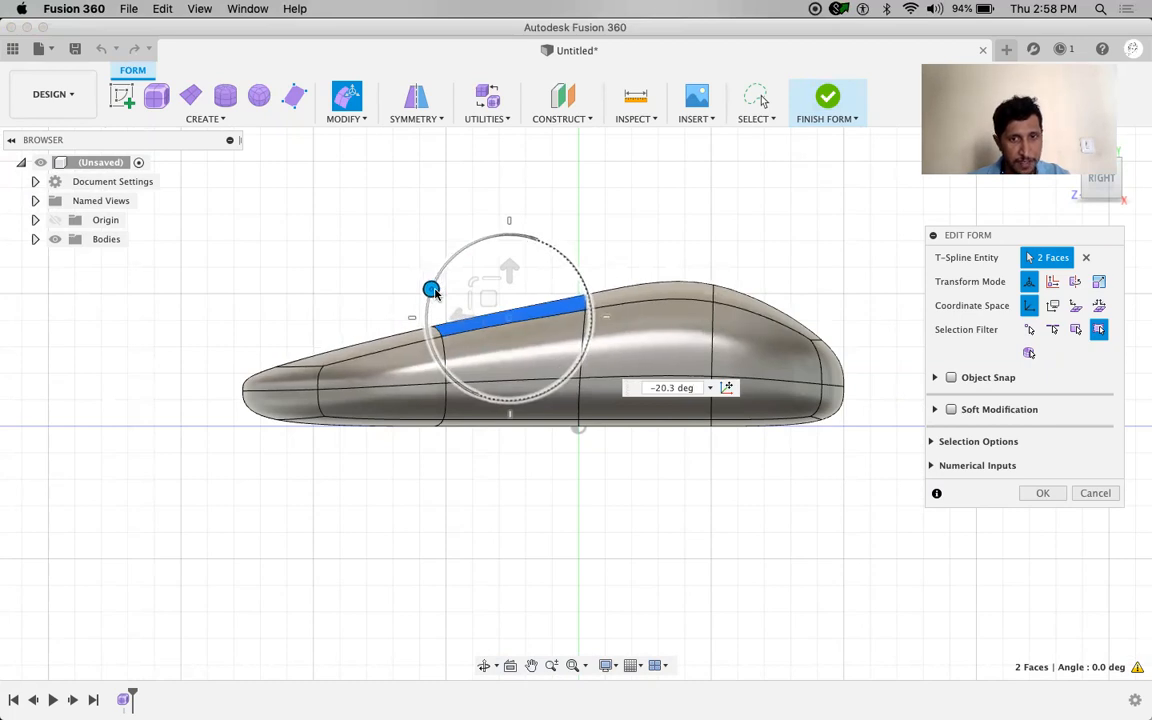
pyautogui.moveTo(434, 293); pyautogui.dragTo(434, 293)
pyautogui.write('-20')
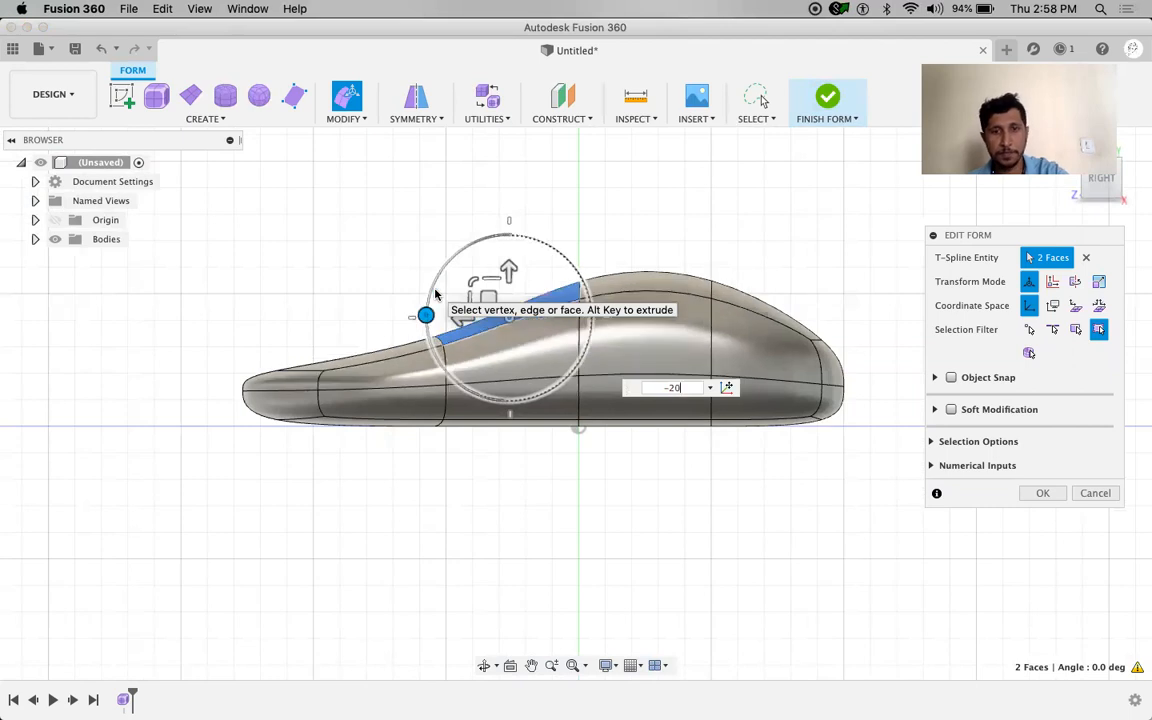
pyautogui.press('Return')
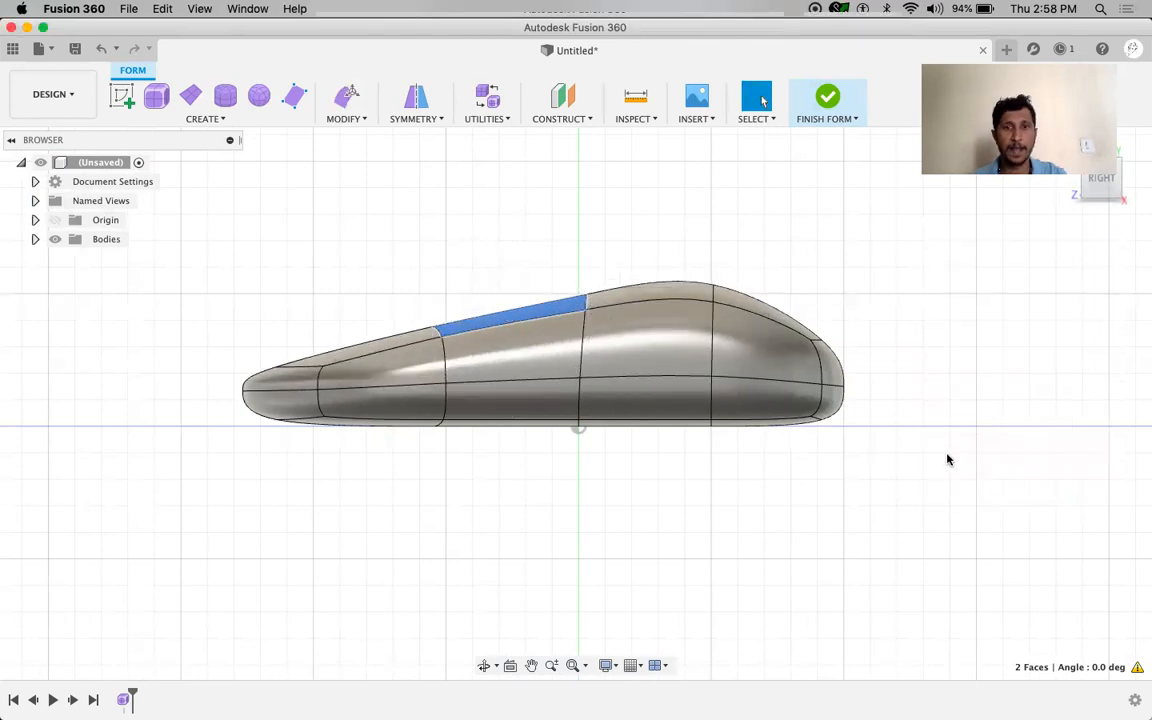
pyautogui.press('Escape')
# Move the vertex on the lower side edge inward by -15 mm with Edit Form
pyautogui.keyDown('shift'); pyautogui.moveTo(452, 327); pyautogui.dragTo(856, 404, button='middle'); pyautogui.keyUp('shift')
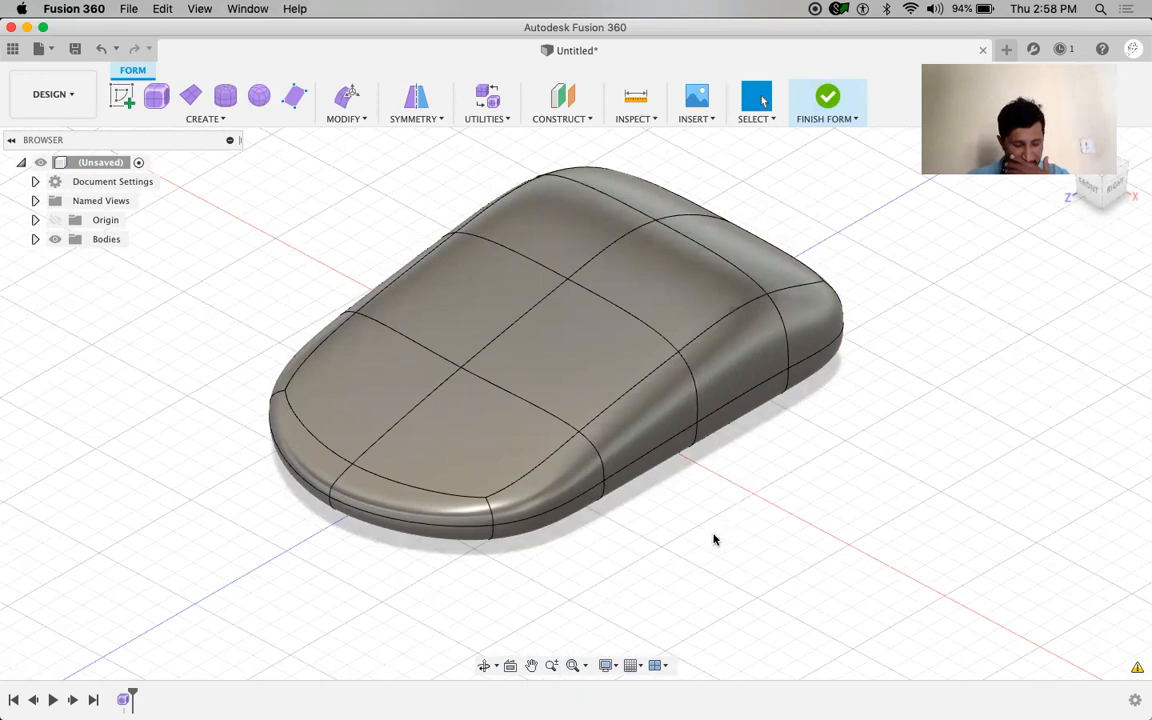
pyautogui.click(604, 481)
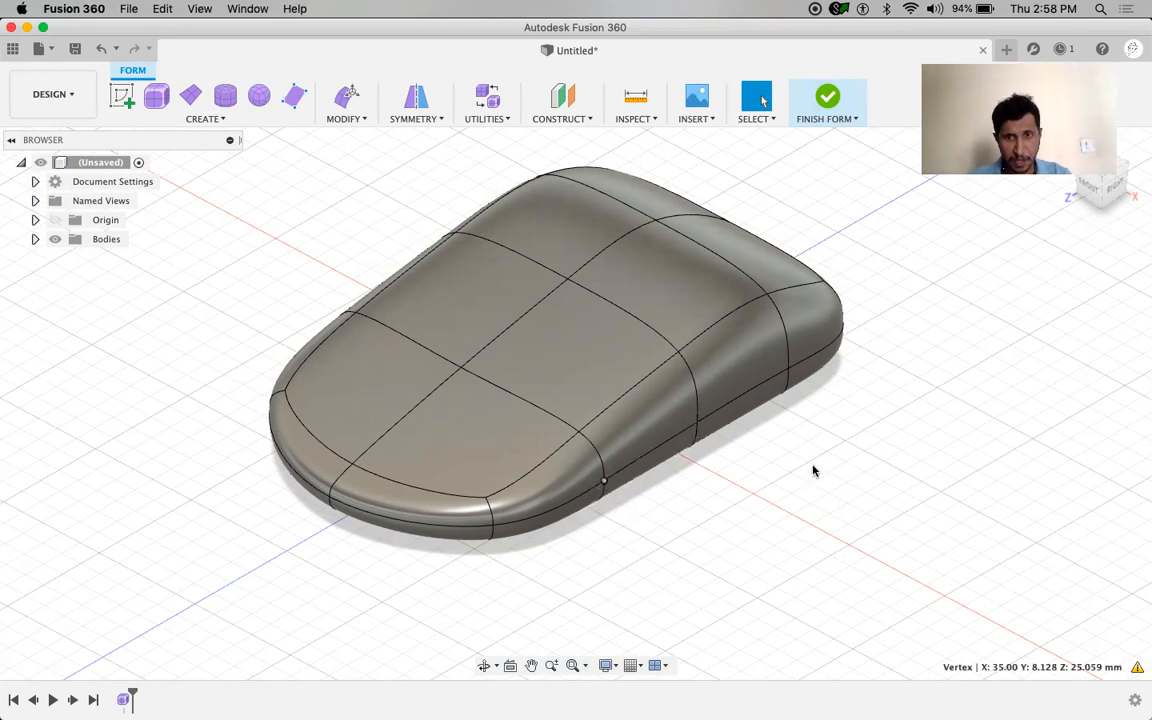
pyautogui.moveTo(875, 458); pyautogui.dragTo(877, 456, button='right')
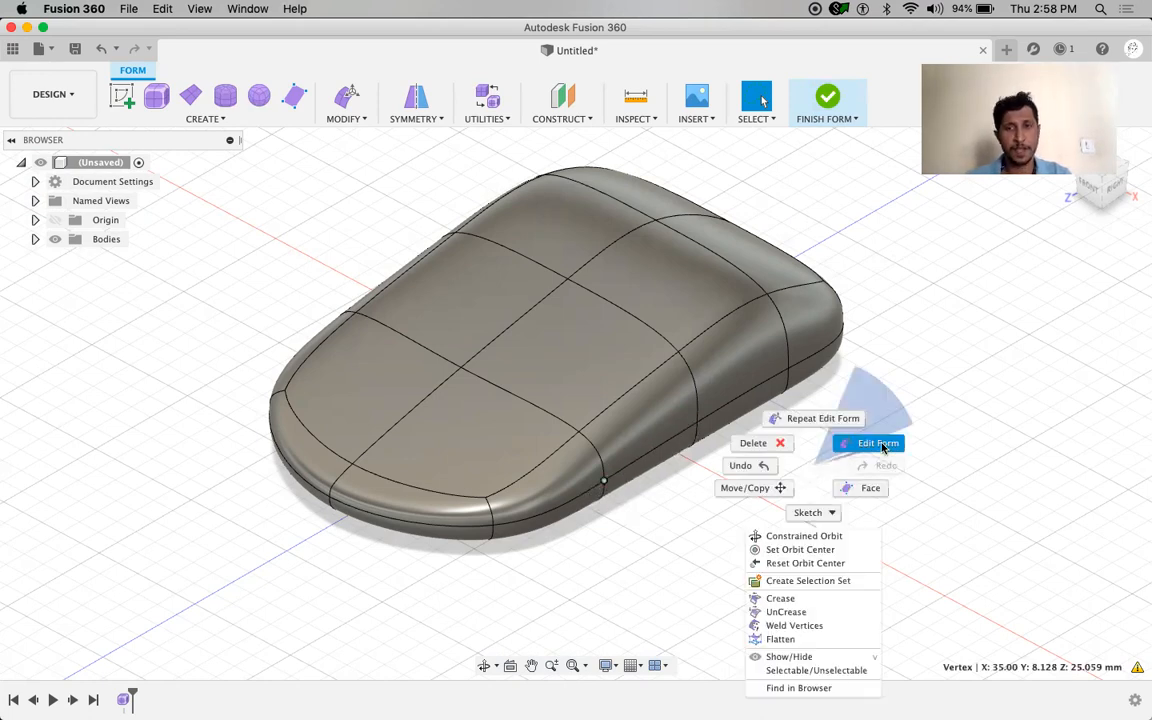
pyautogui.click(882, 448)
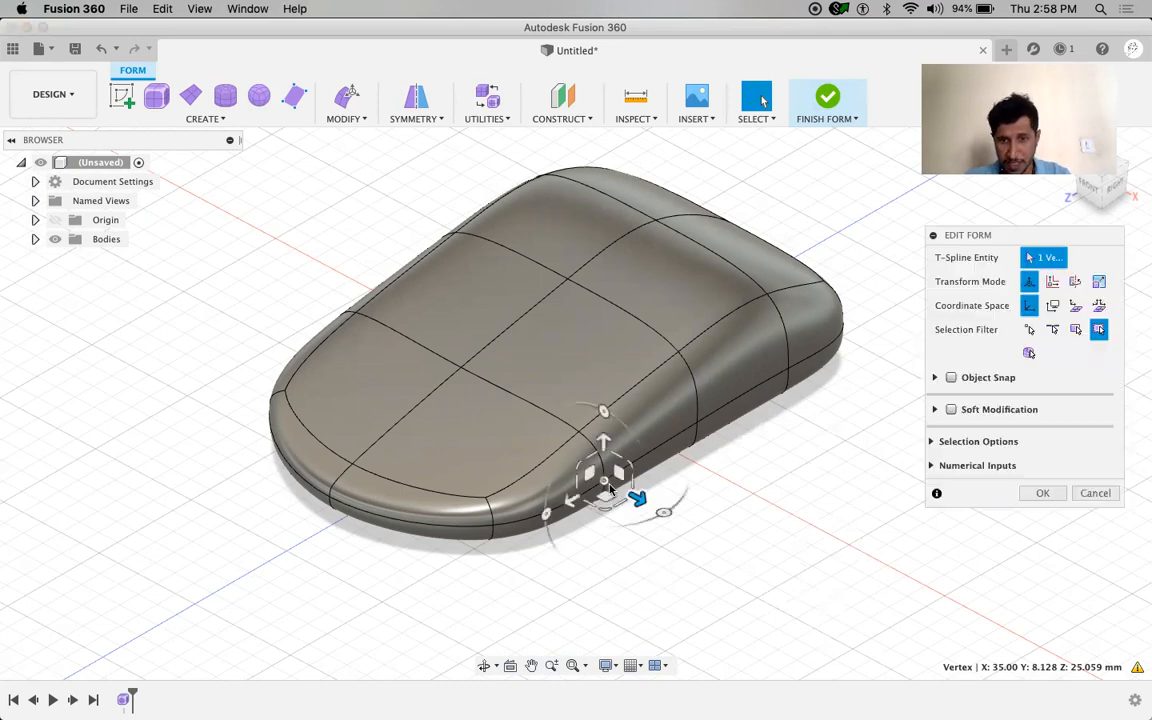
pyautogui.click(635, 497)
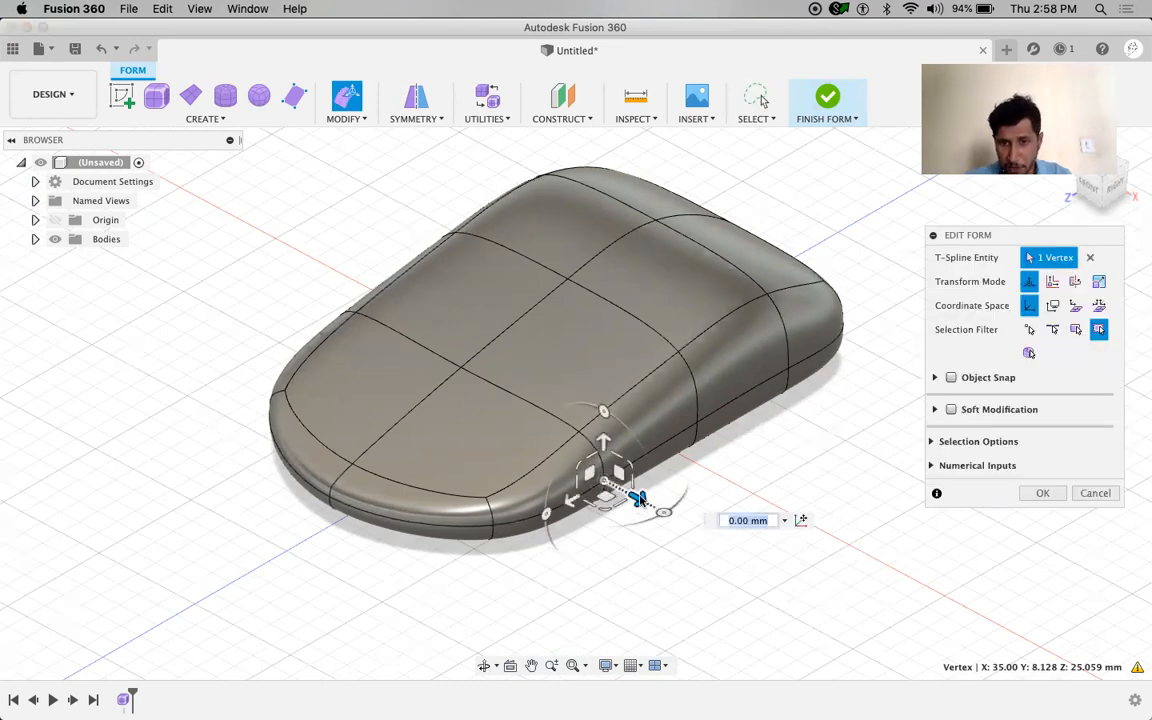
pyautogui.moveTo(628, 492); pyautogui.dragTo(570, 465)
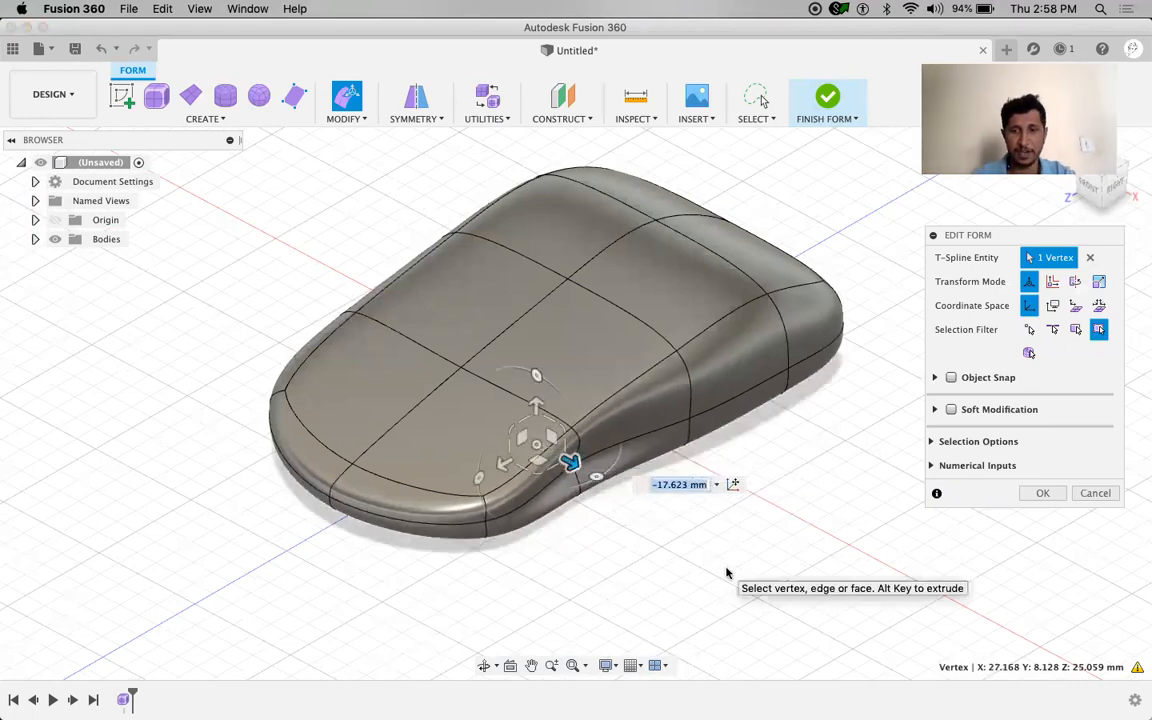
pyautogui.write('-1')
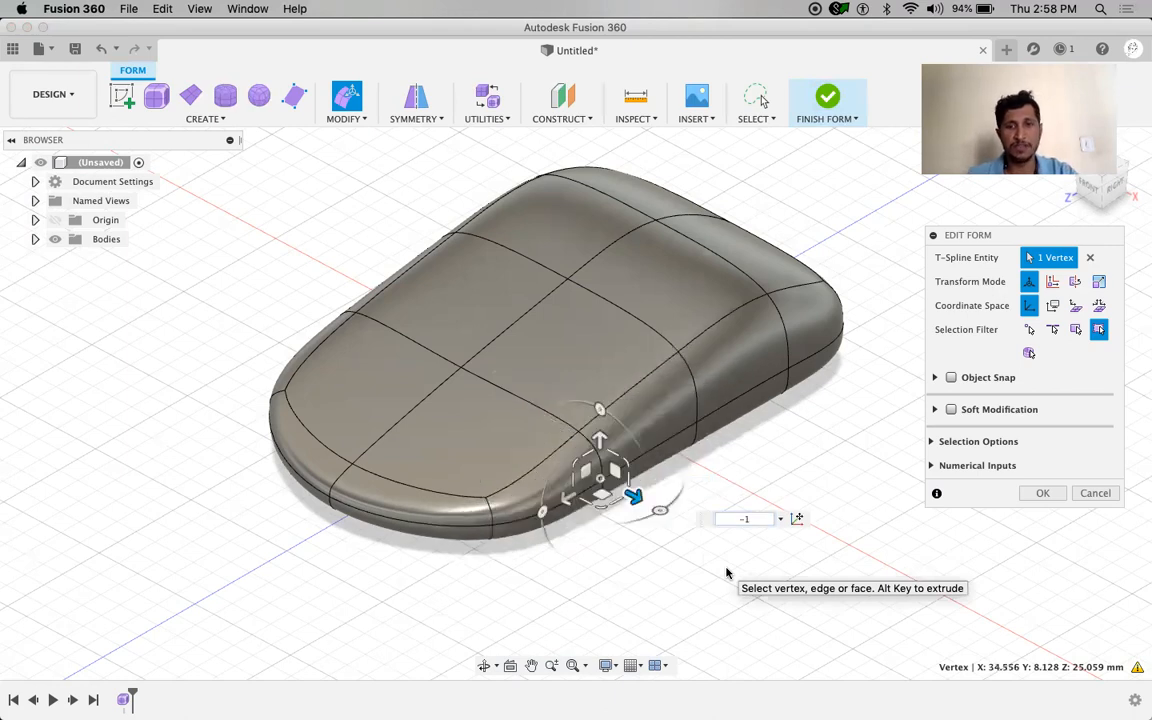
pyautogui.write('5')
pyautogui.press('Return')
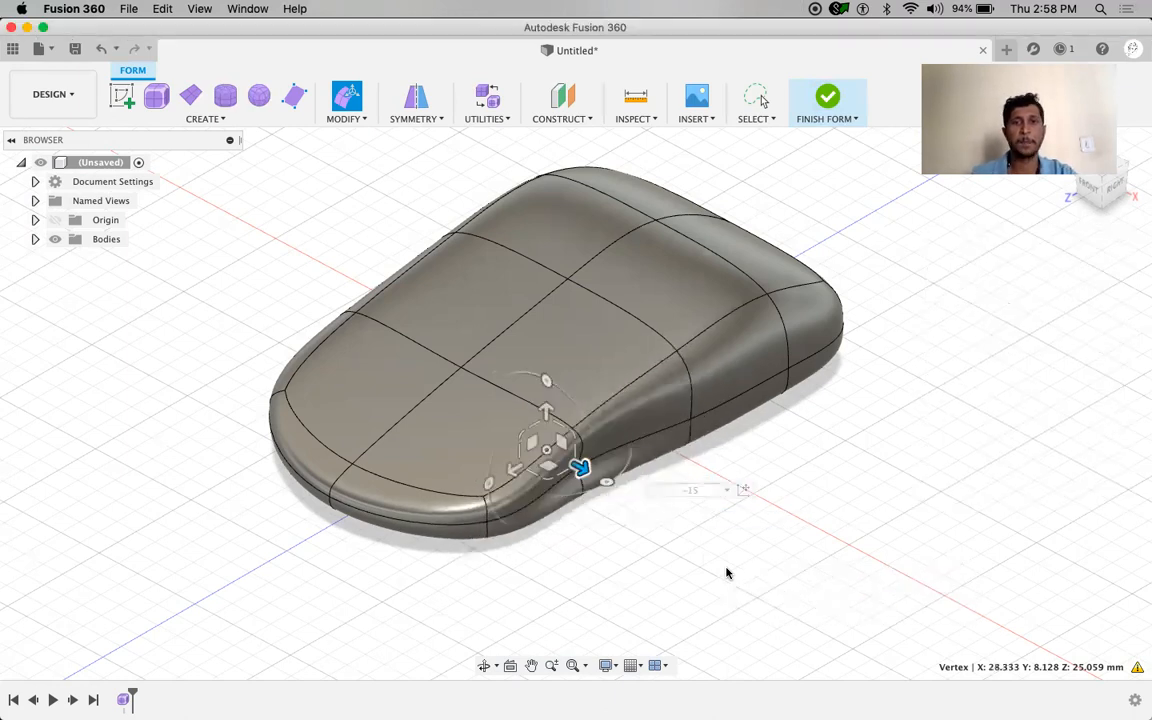
pyautogui.scroll(3, 853, 538)
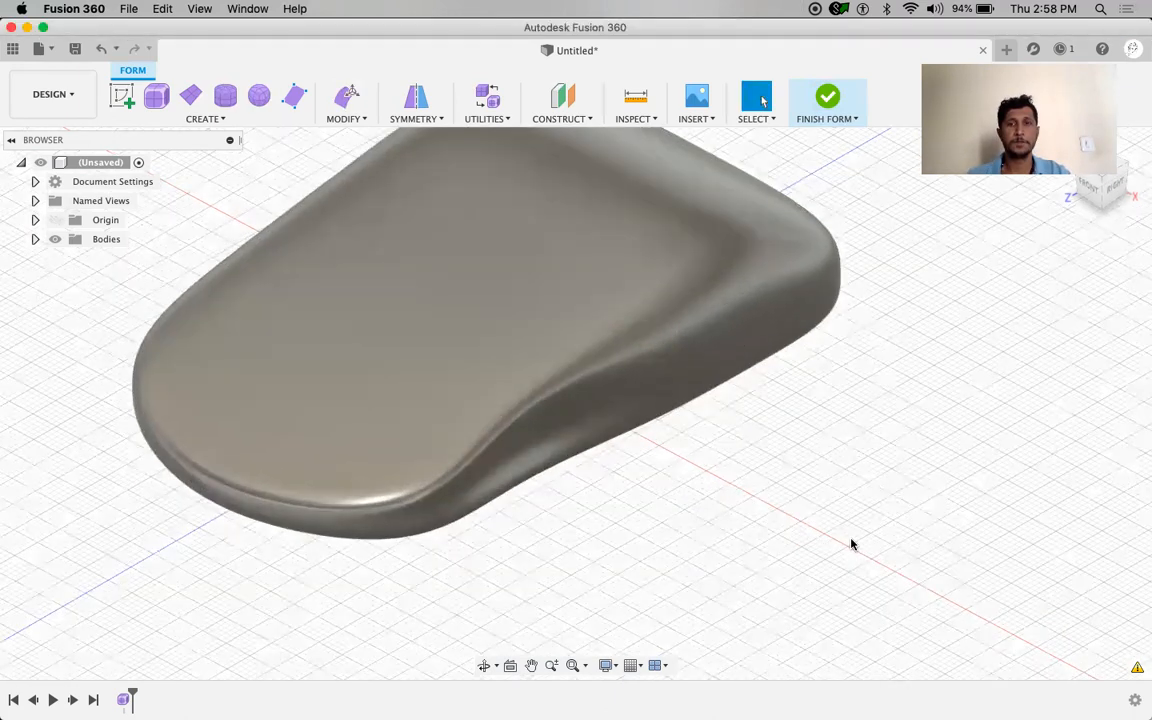
pyautogui.scroll(-5, 851, 540)
# Orbit the view, expand the Bodies folder and select Body1 as a whole
pyautogui.moveTo(792, 530)
pyautogui.keyDown('shift'); pyautogui.mouseDown(button='middle')
pyautogui.moveTo(725, 528)
pyautogui.moveTo(895, 525)
pyautogui.moveTo(836, 540)
pyautogui.moveTo(843, 553)
pyautogui.moveTo(787, 540)
pyautogui.mouseUp(button='middle'); pyautogui.keyUp('shift')
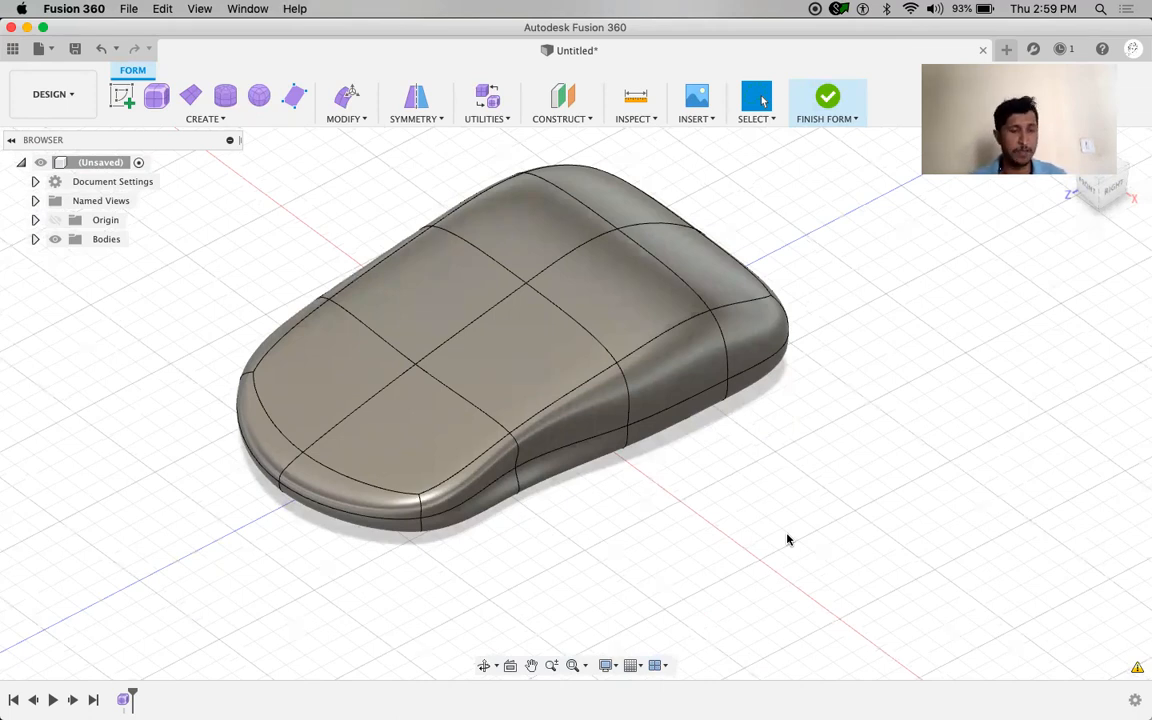
pyautogui.keyDown('shift'); pyautogui.moveTo(180, 491); pyautogui.dragTo(195, 463, button='middle'); pyautogui.keyUp('shift')
pyautogui.click(37, 241)
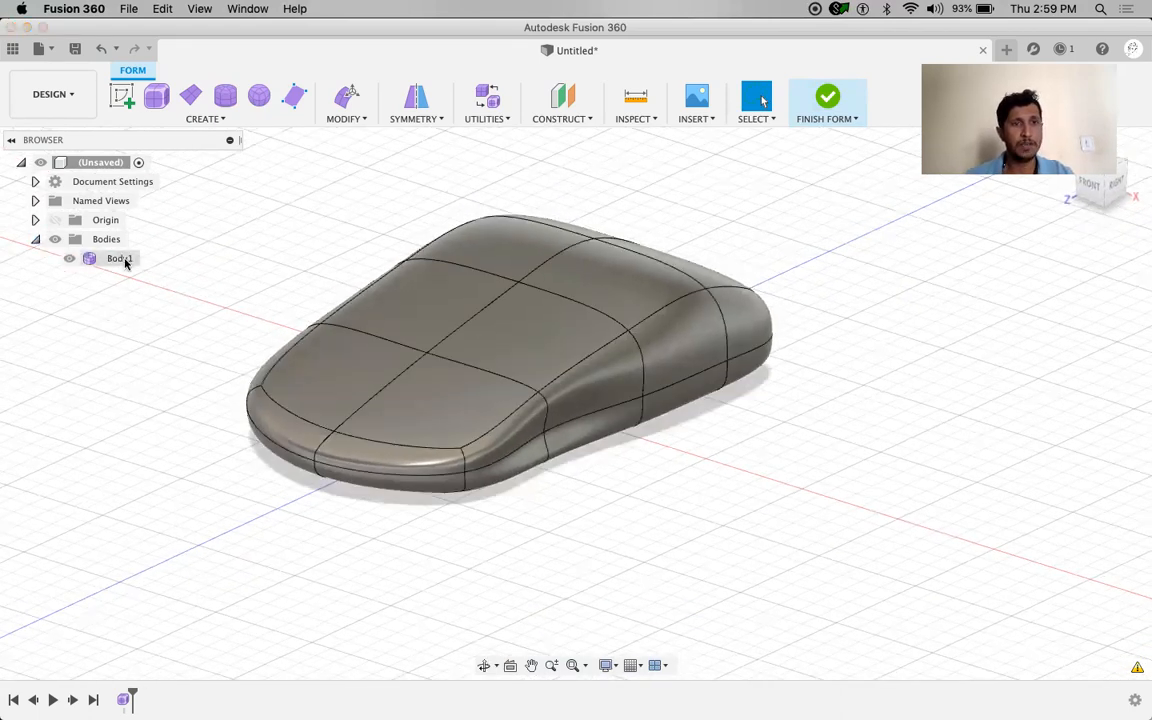
pyautogui.click(124, 259)
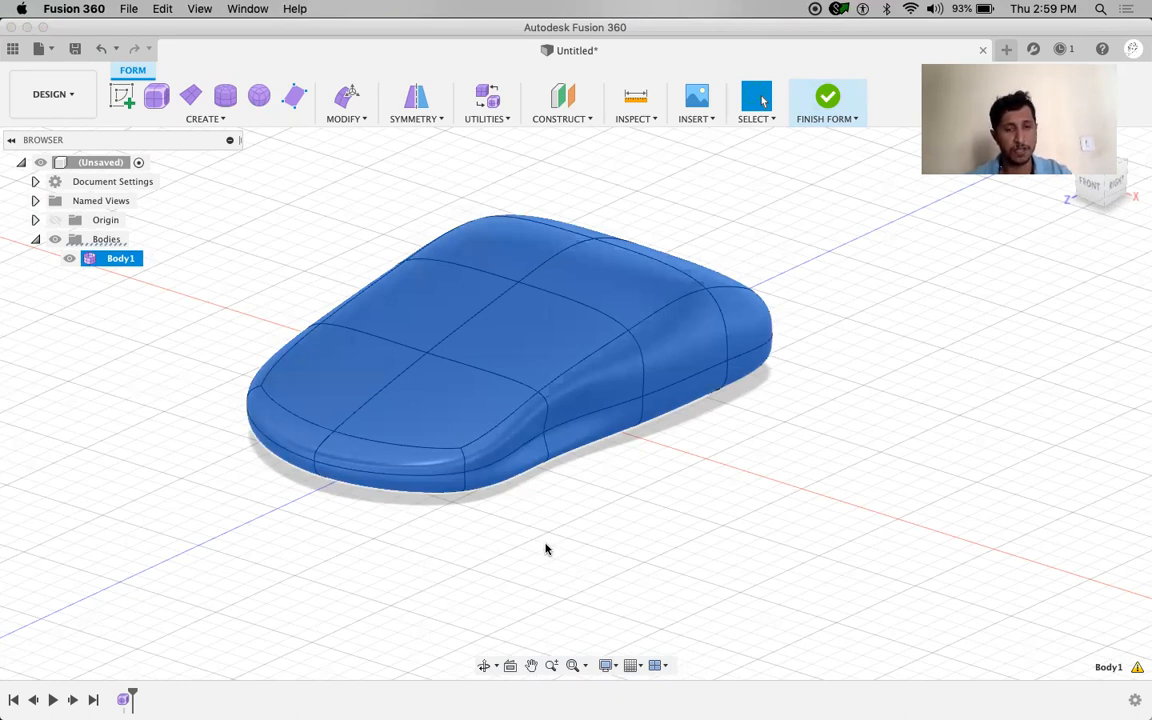
# Copy and paste Body1, moving the duplicate 108.052 mm along X beside the original
pyautogui.press('super+c')
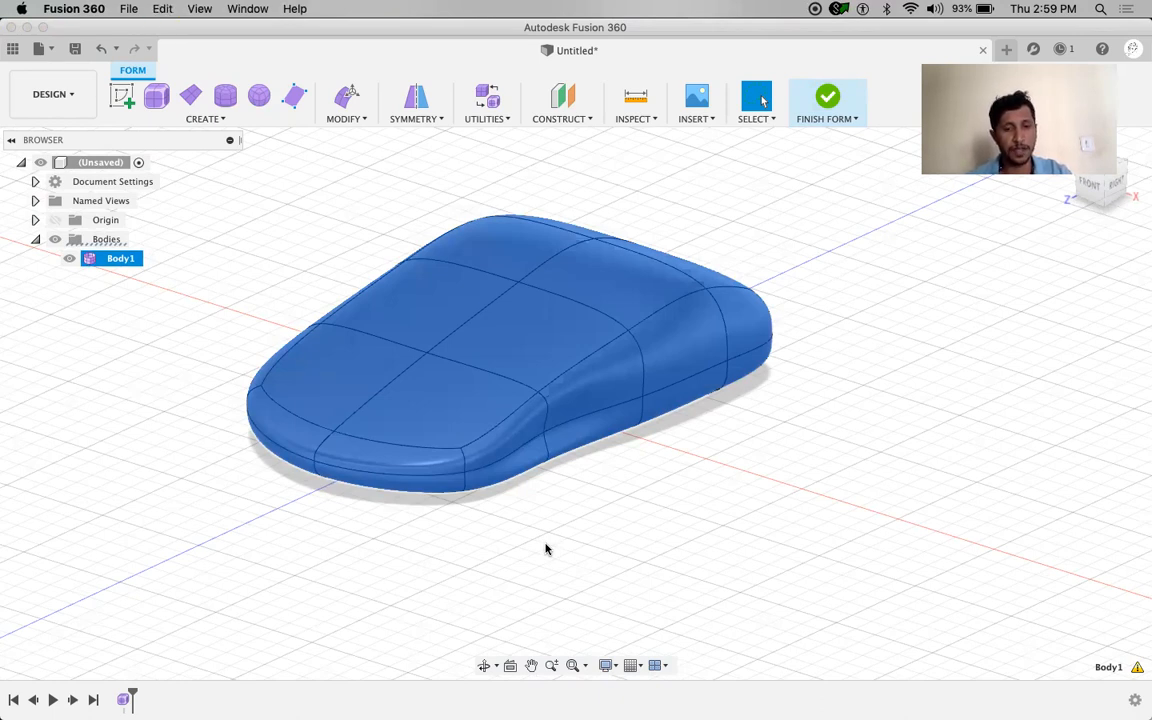
pyautogui.press('super+v')
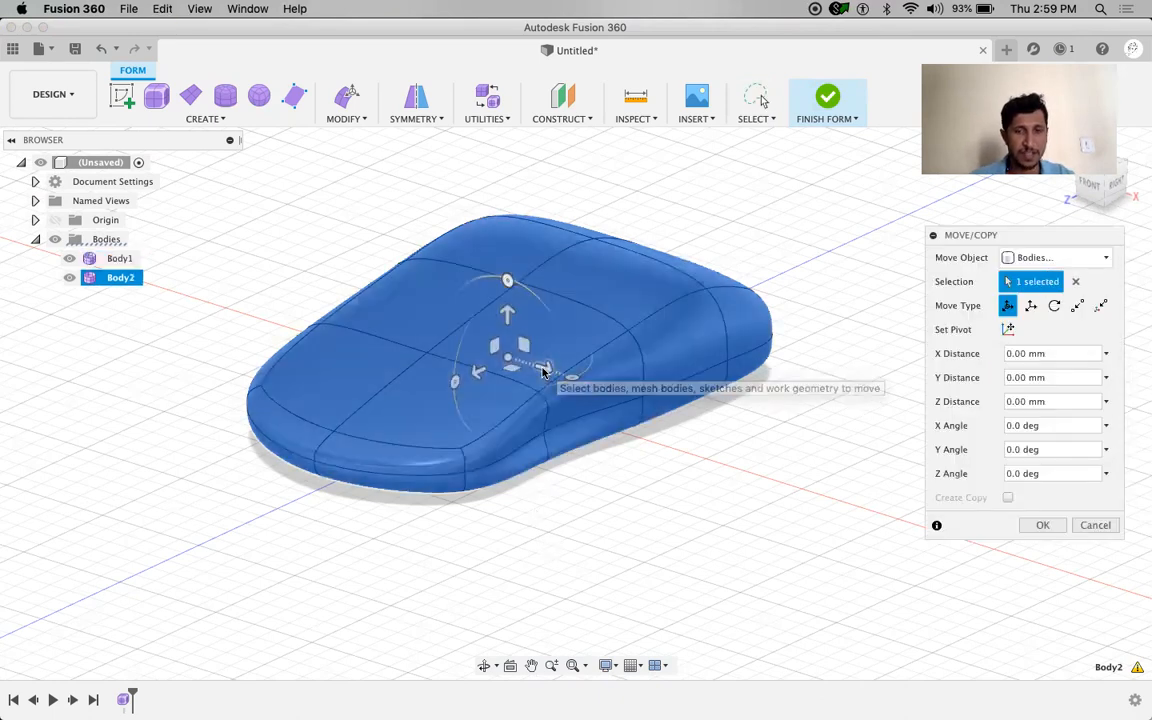
pyautogui.moveTo(545, 372); pyautogui.dragTo(1068, 527)
pyautogui.click(1068, 527)
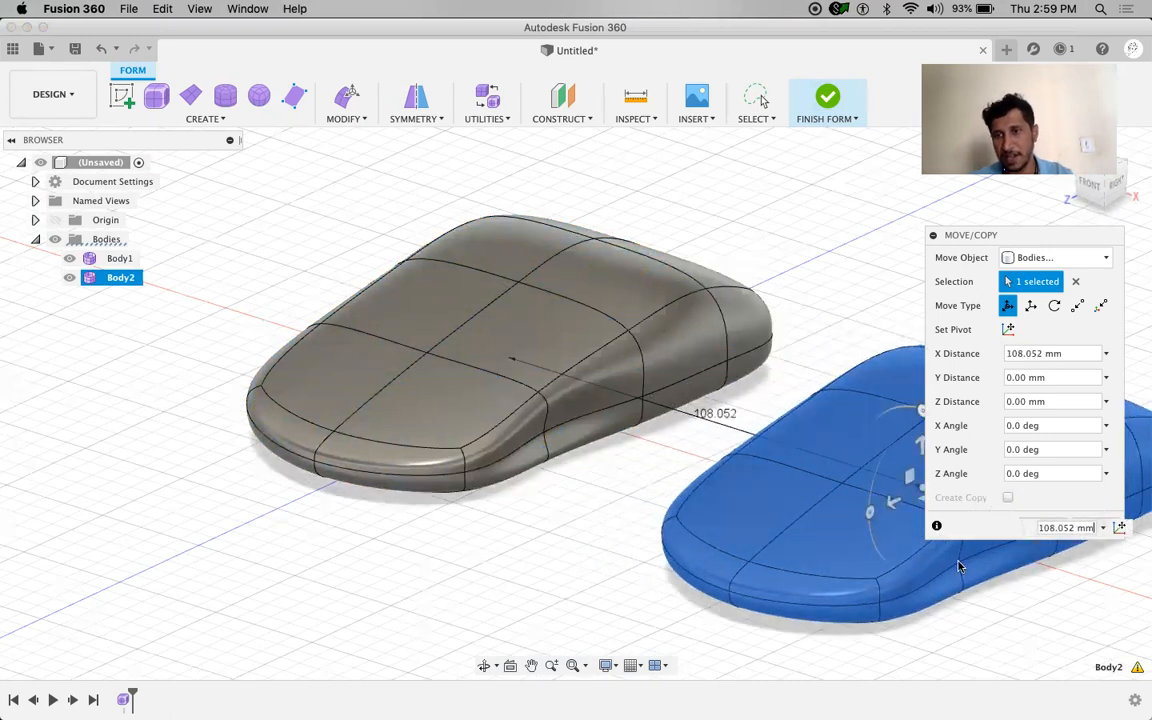
pyautogui.moveTo(1057, 231); pyautogui.dragTo(1070, 216)
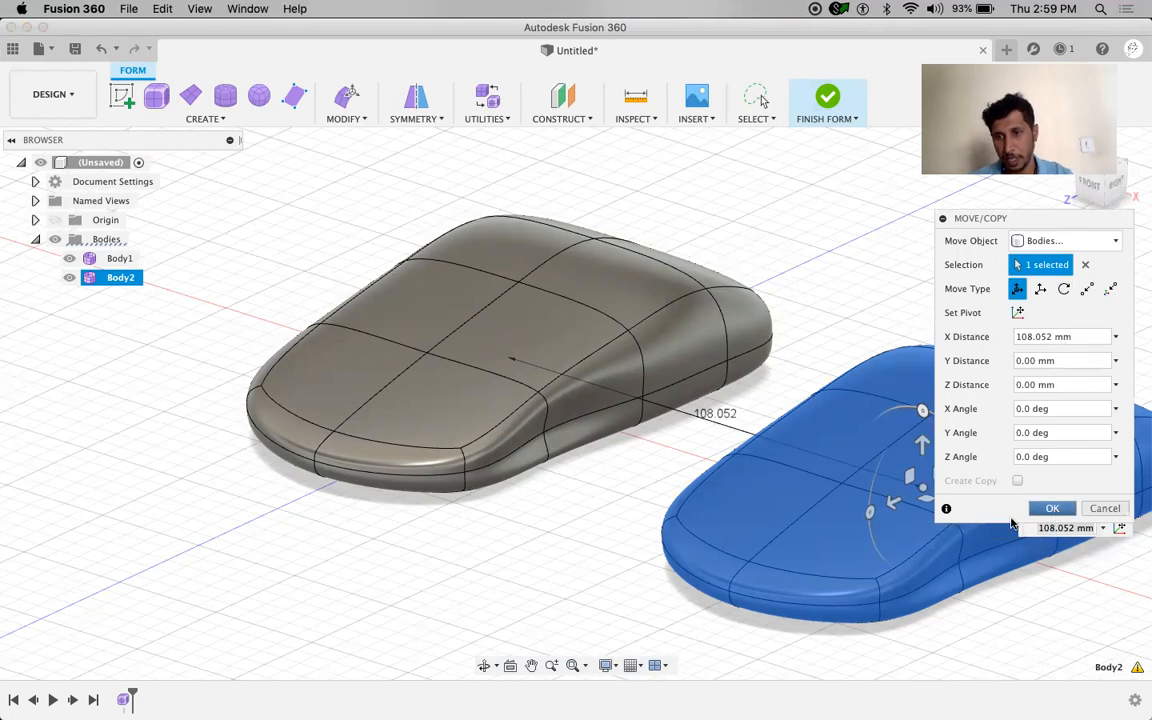
pyautogui.click(1048, 508)
pyautogui.scroll(3, 591, 485)
pyautogui.scroll(-4, 586, 481)
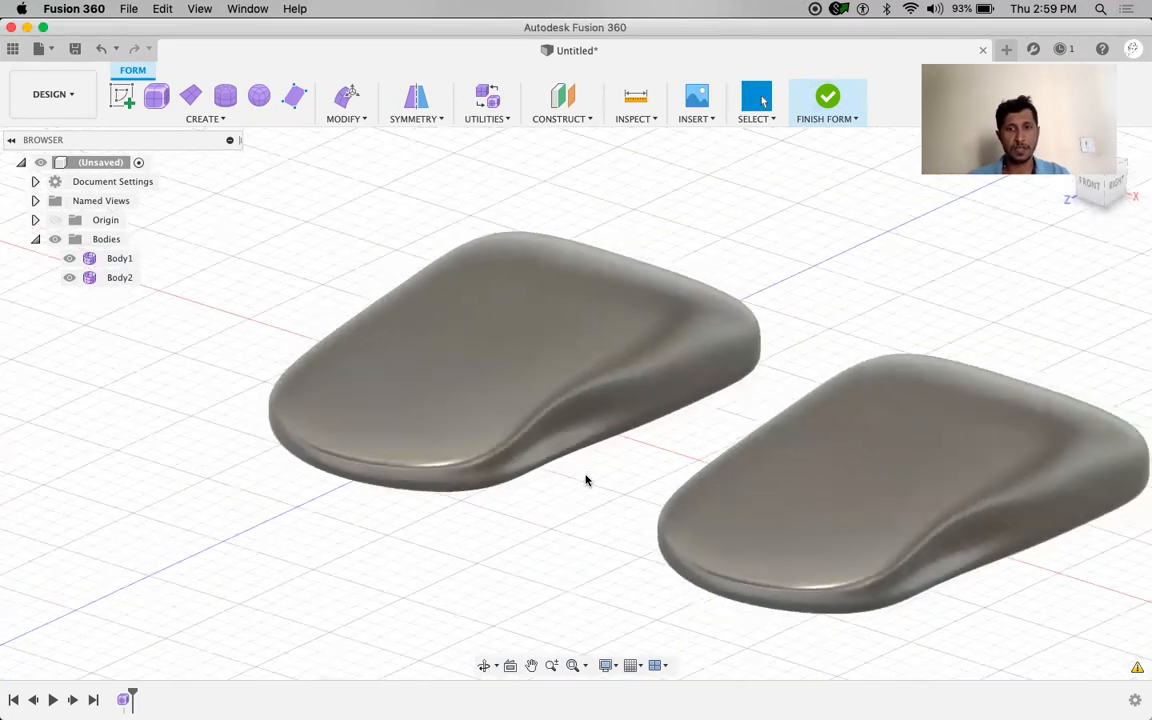
pyautogui.moveTo(586, 481); pyautogui.dragTo(421, 432, button='middle')
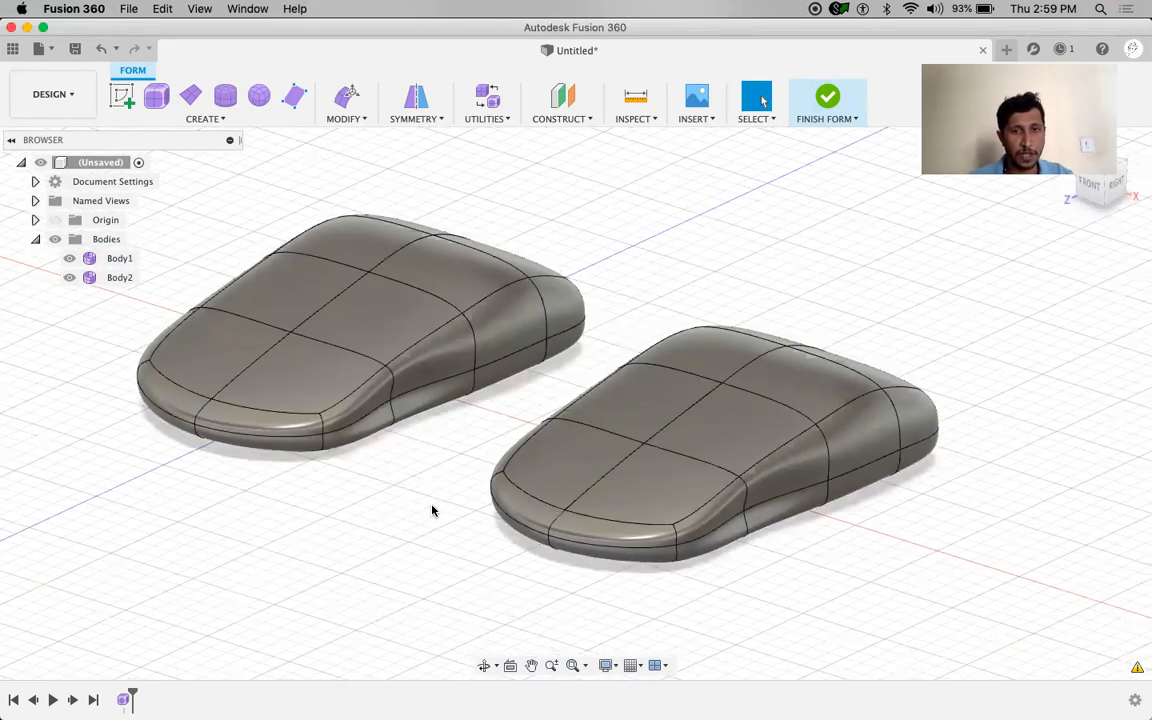
# Pick and clear top and front faces on both the original body and the copy
pyautogui.click(690, 445)
pyautogui.click(836, 525)
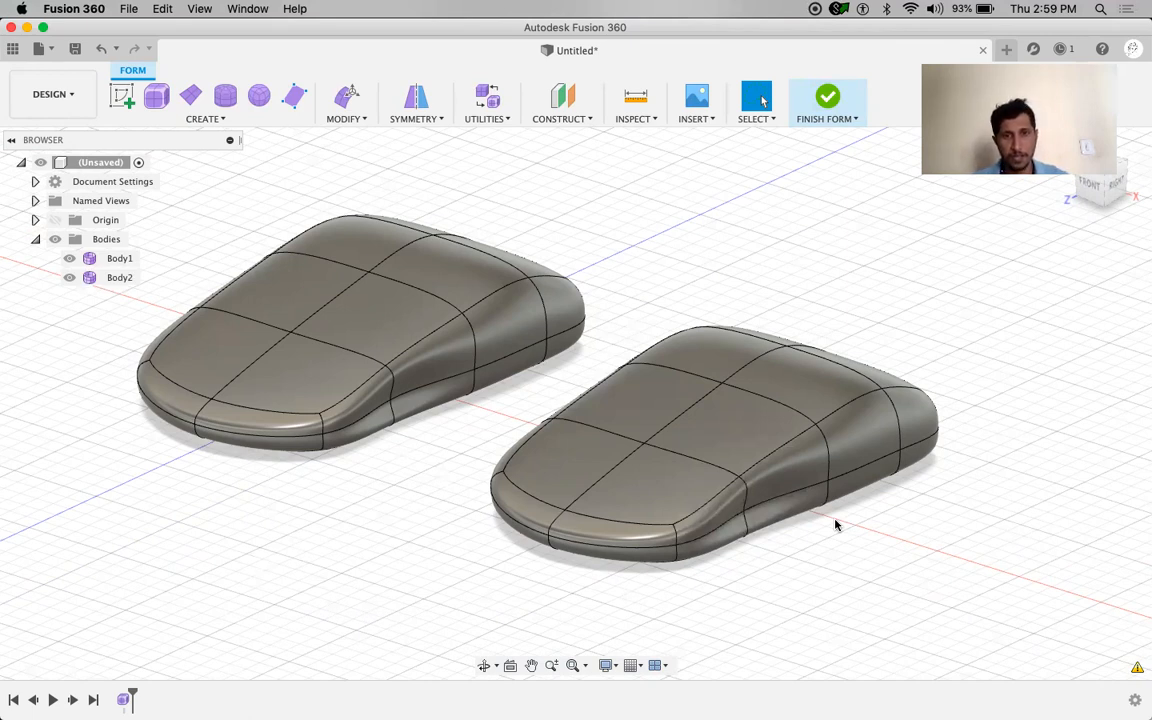
pyautogui.click(311, 352)
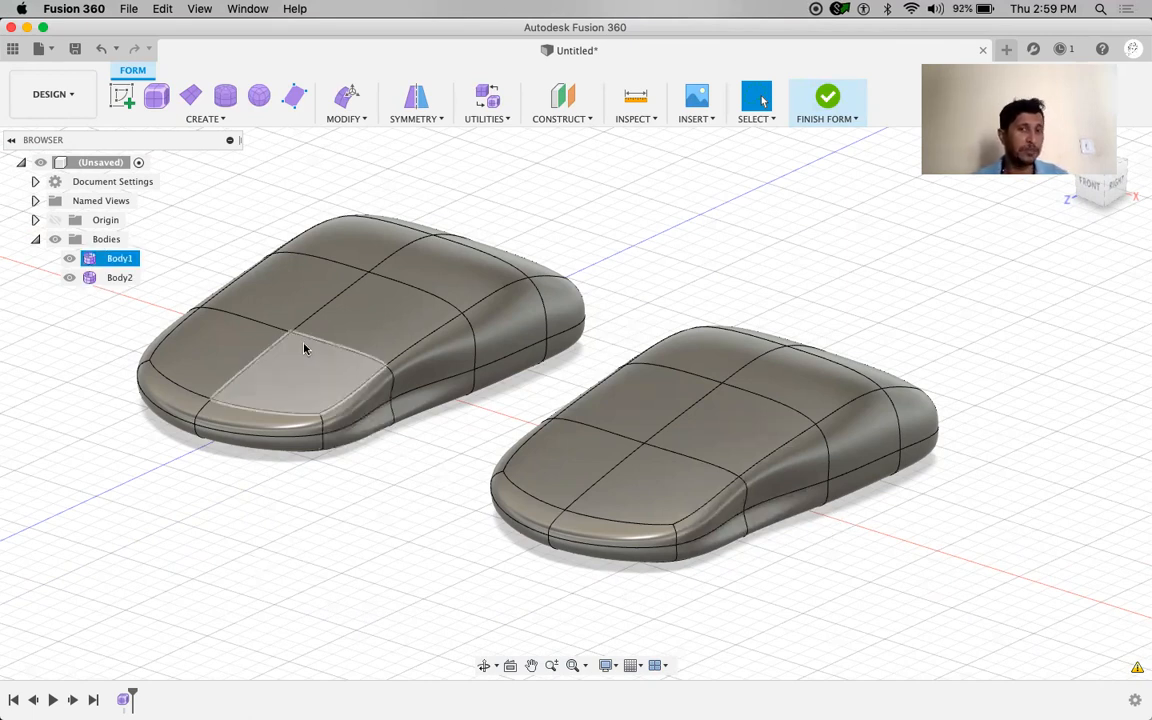
pyautogui.click(656, 485)
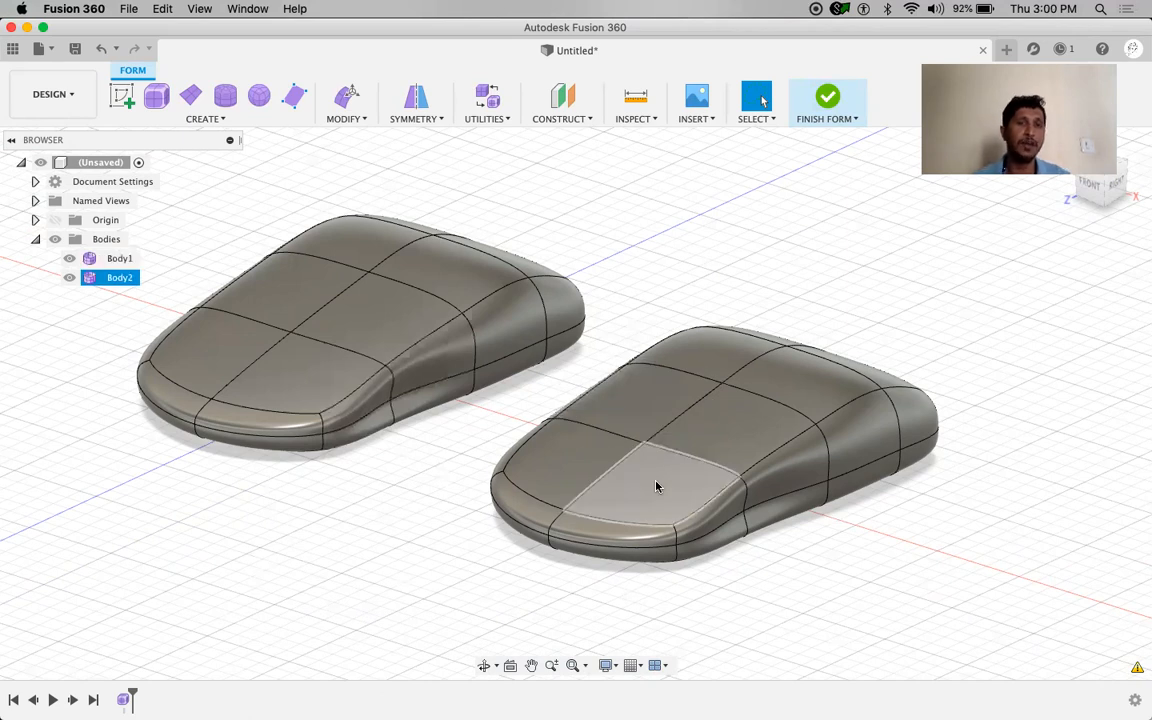
pyautogui.click(404, 556)
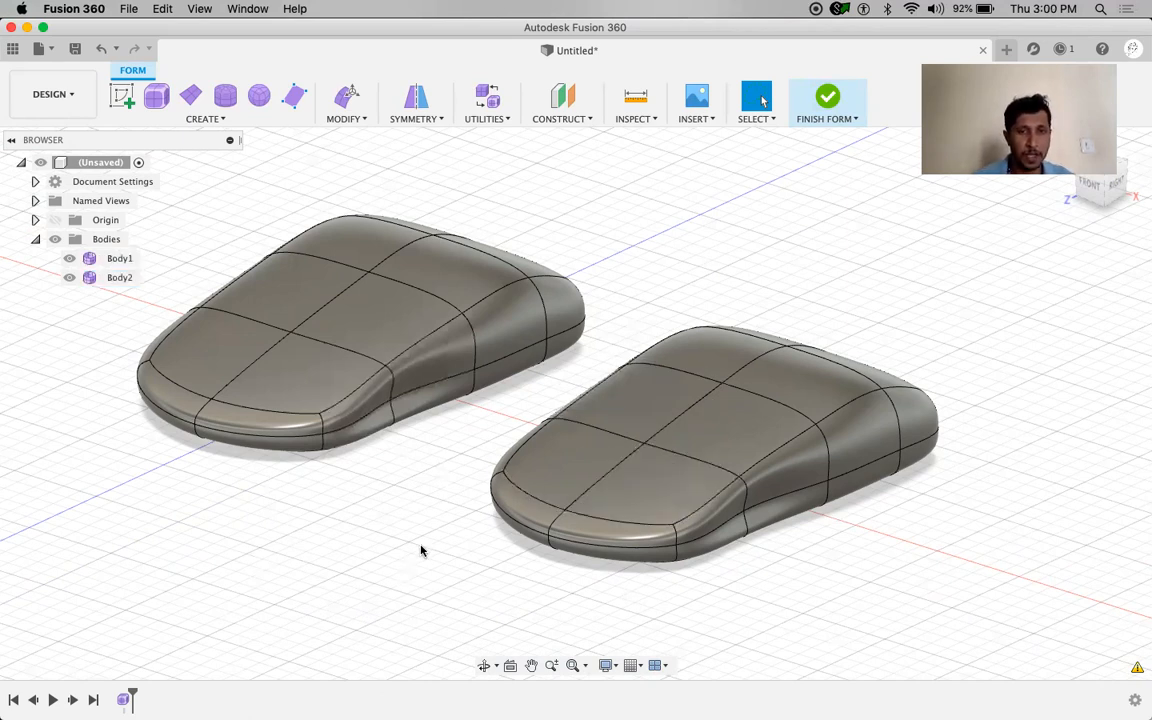
# Zoom in toward Body2, select side faces on both bodies, and open the Modify menu
pyautogui.scroll(3, 434, 548)
pyautogui.scroll(2, 434, 548)
pyautogui.moveTo(362, 555); pyautogui.dragTo(339, 440, button='middle')
pyautogui.click(417, 309)
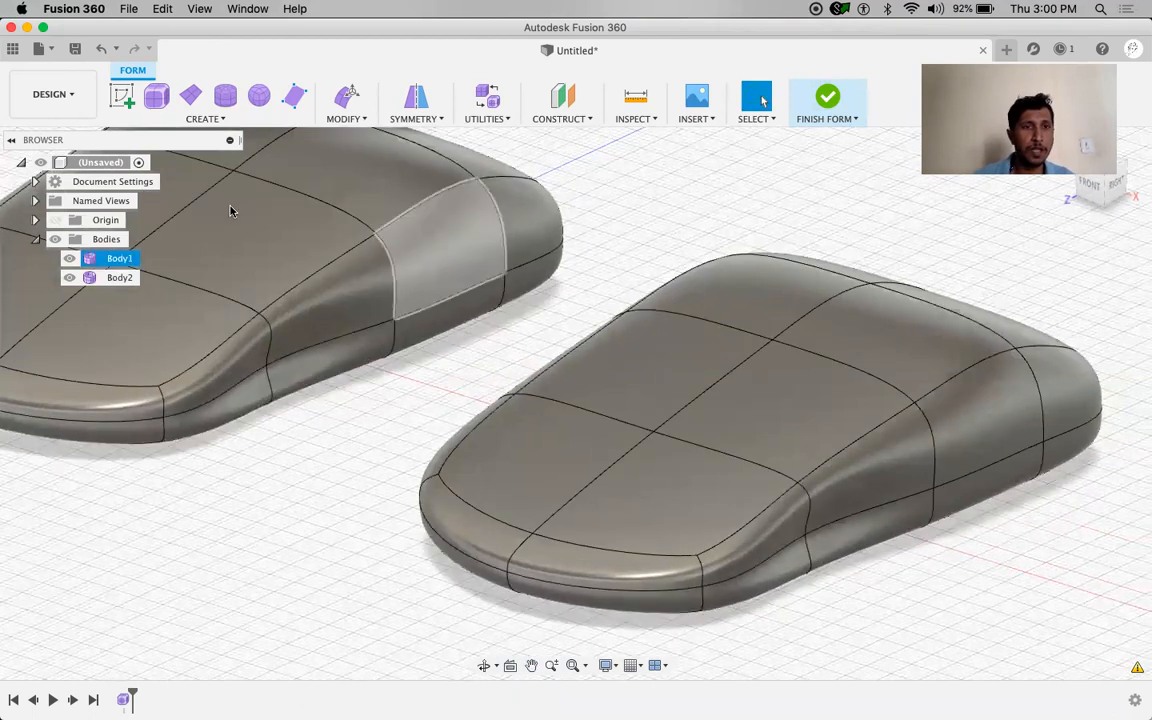
pyautogui.click(643, 432)
pyautogui.click(625, 453)
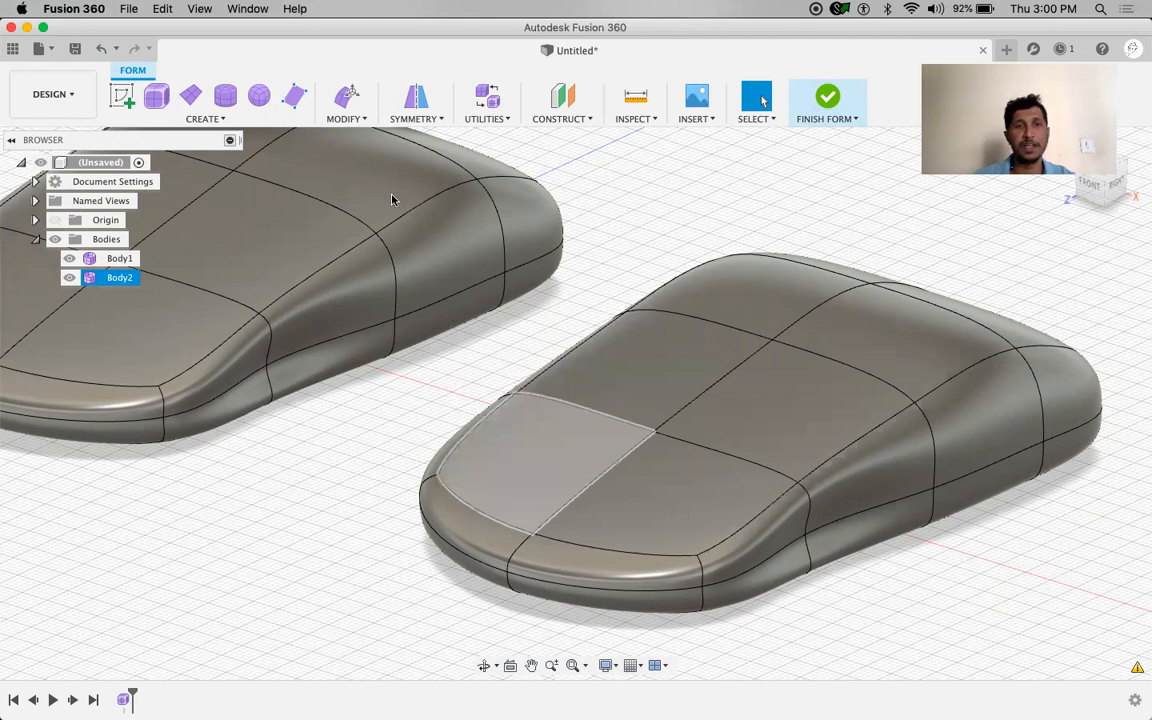
pyautogui.click(346, 118)
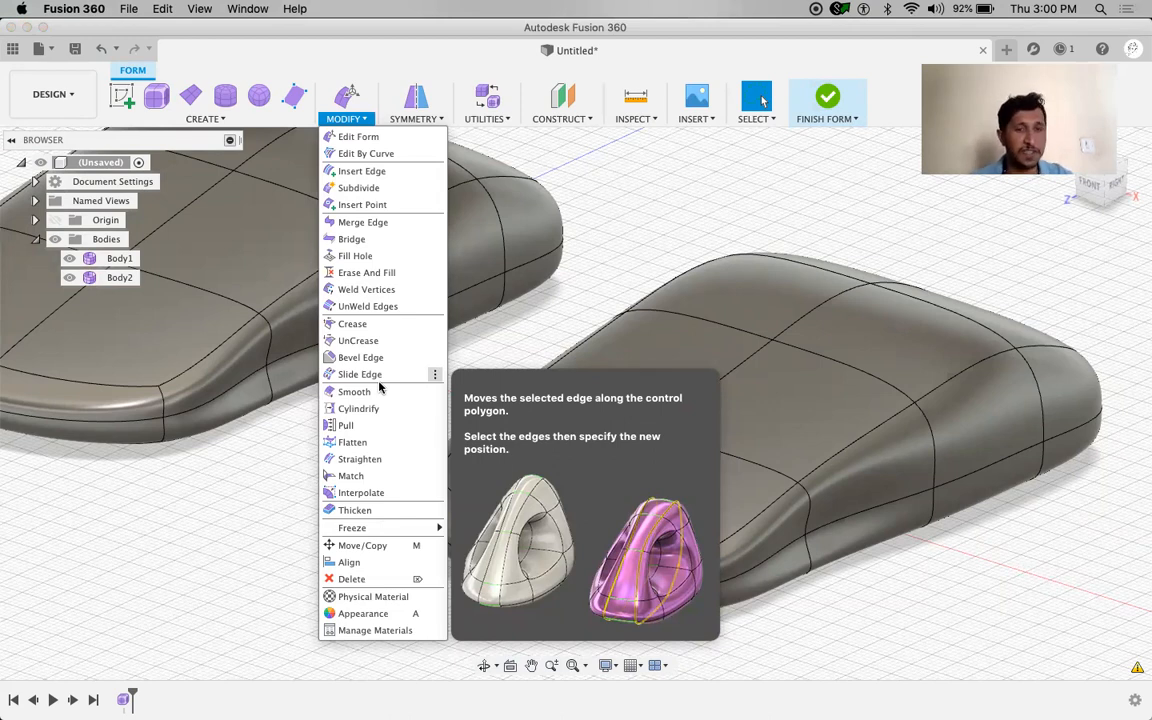
# Insert edges on both sides of Body2's two middle crosswise edges at location 0.2
pyautogui.click(363, 174)
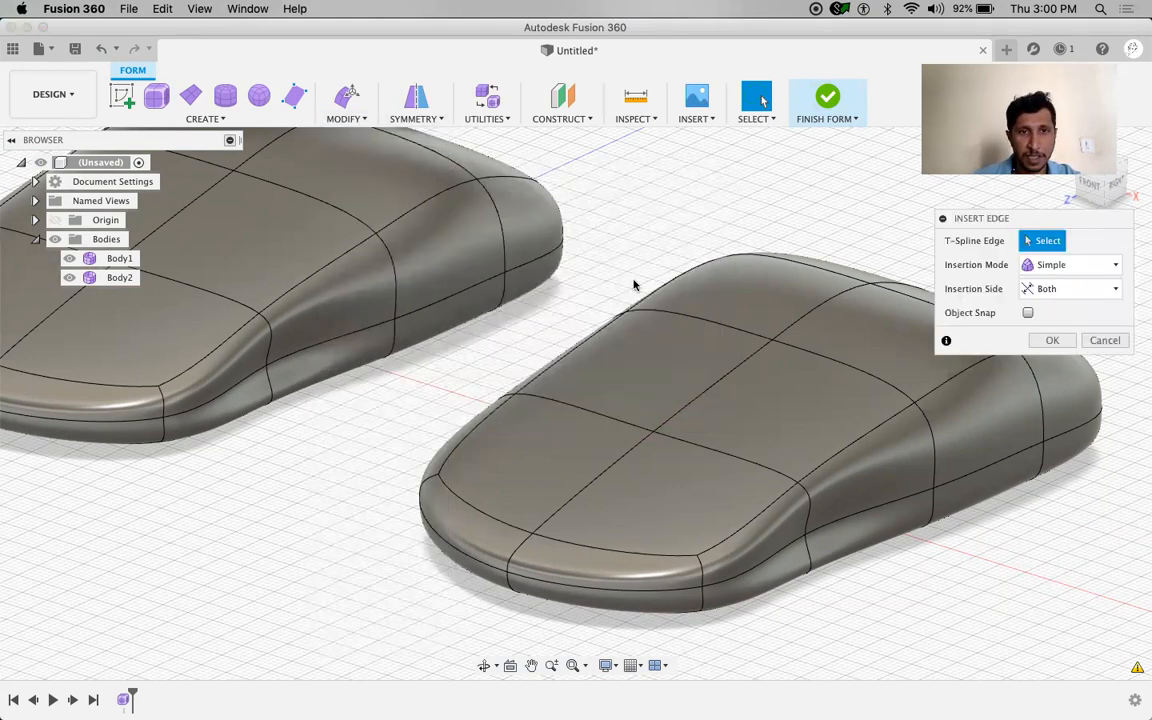
pyautogui.click(640, 430)
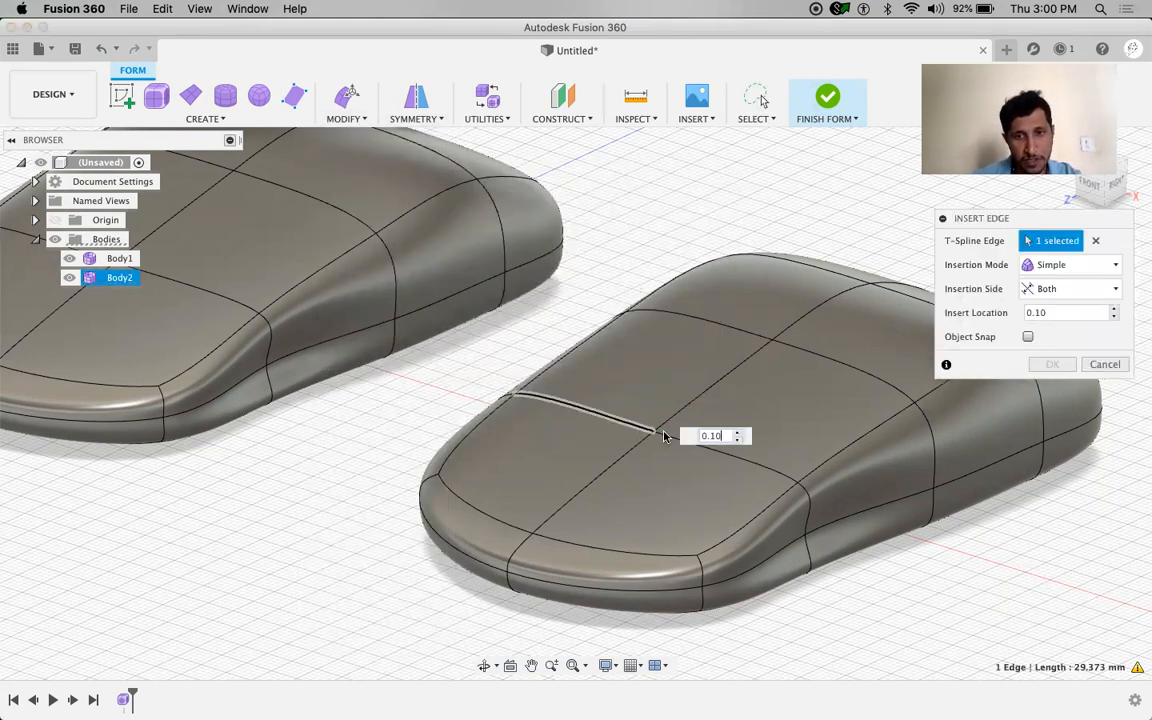
pyautogui.click(672, 443)
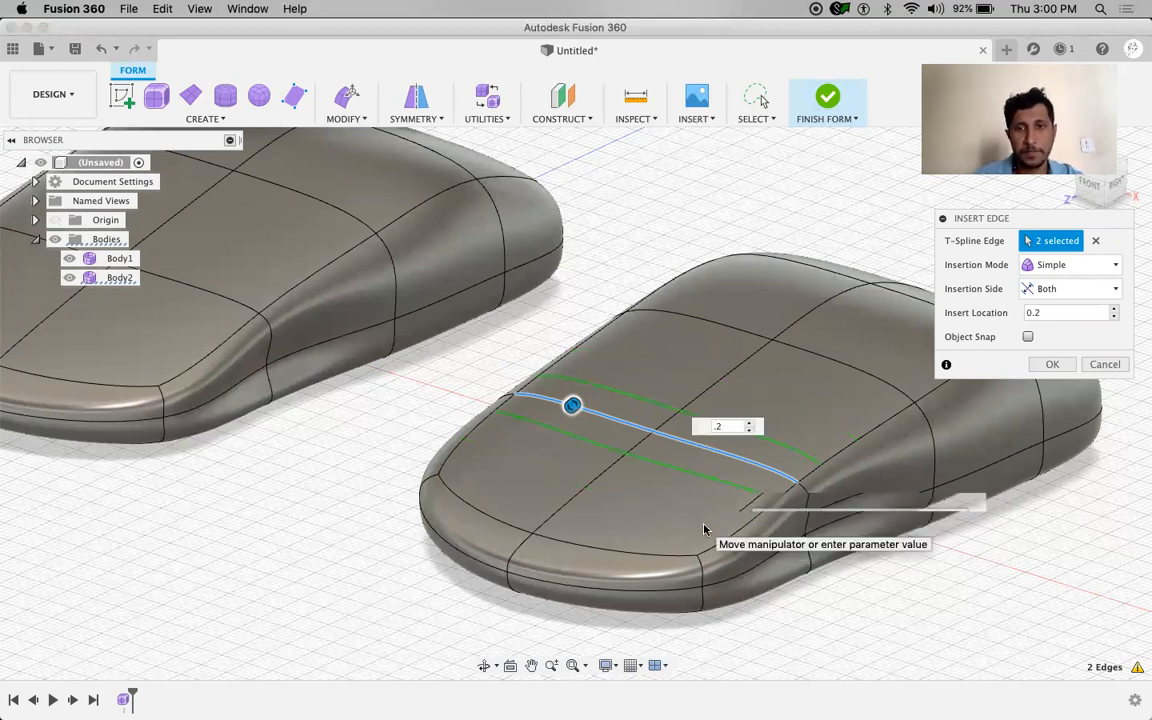
pyautogui.click(1058, 290)
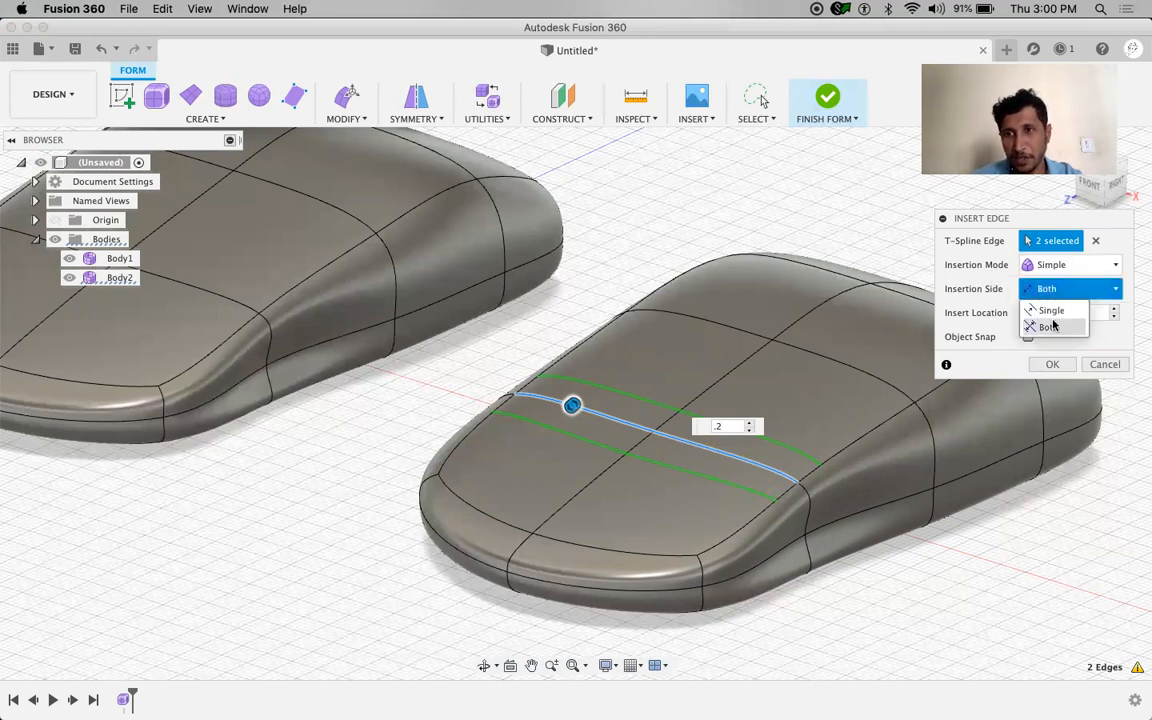
pyautogui.click(1052, 327)
pyautogui.click(1058, 289)
pyautogui.click(1052, 327)
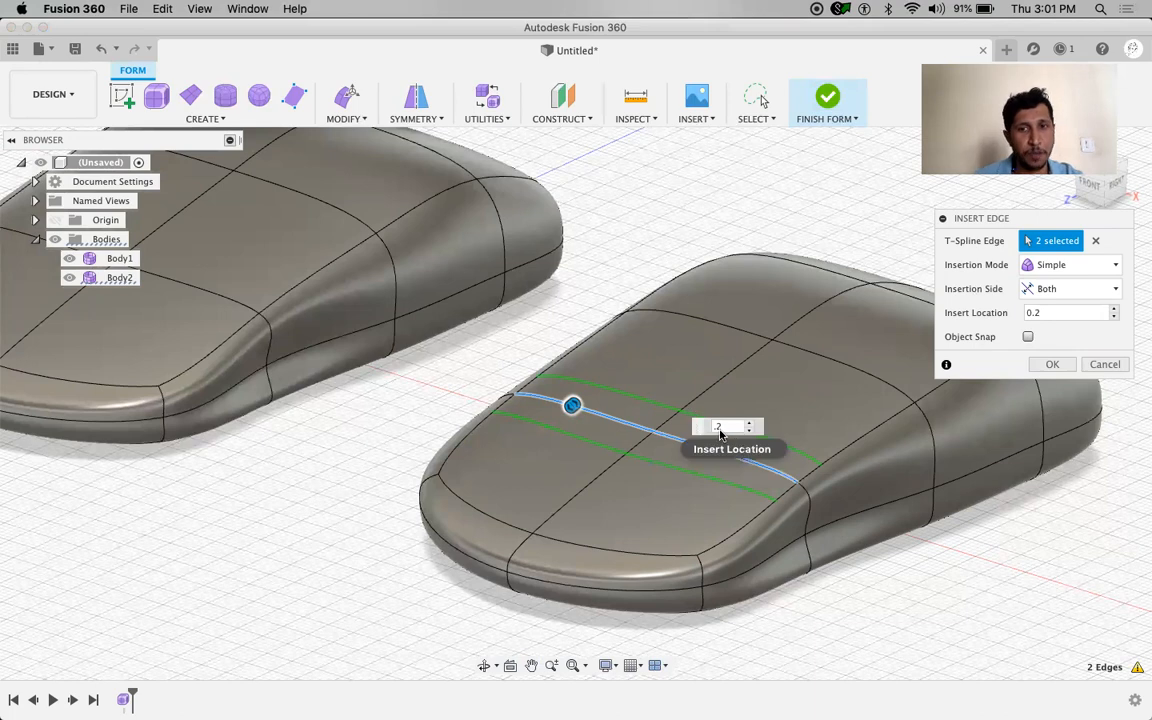
pyautogui.click(1052, 364)
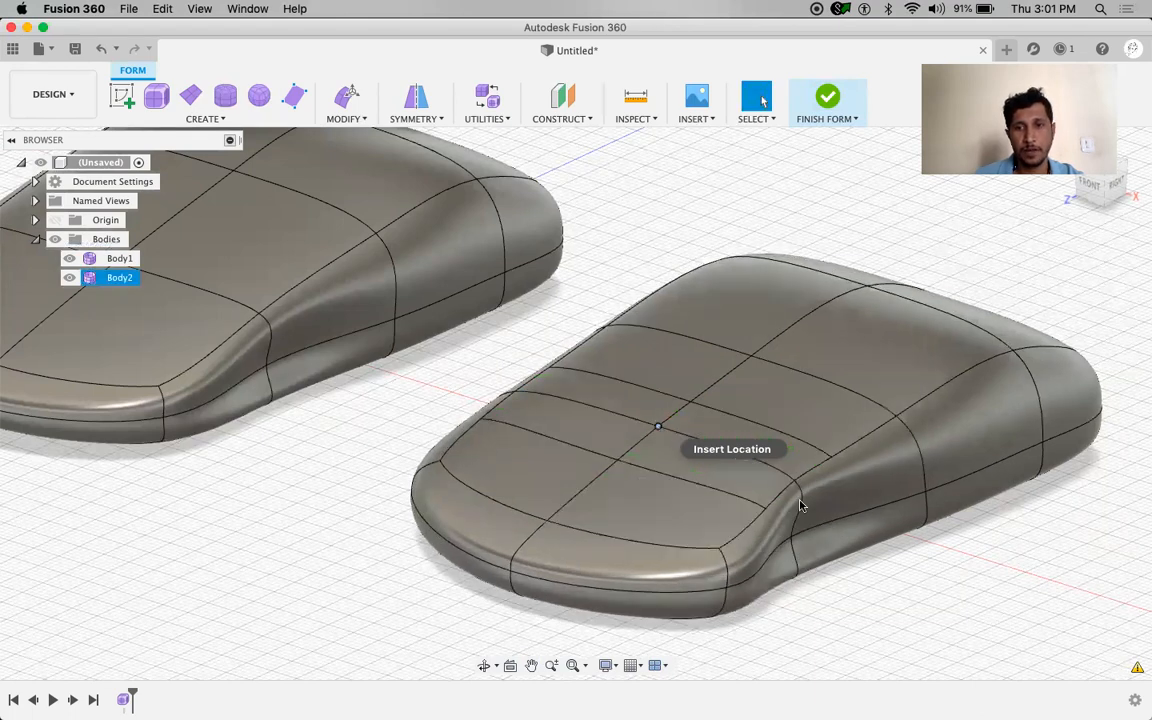
# Insert edges at 0.1 on both sides of Body2's two central lengthwise edges
pyautogui.click(368, 120)
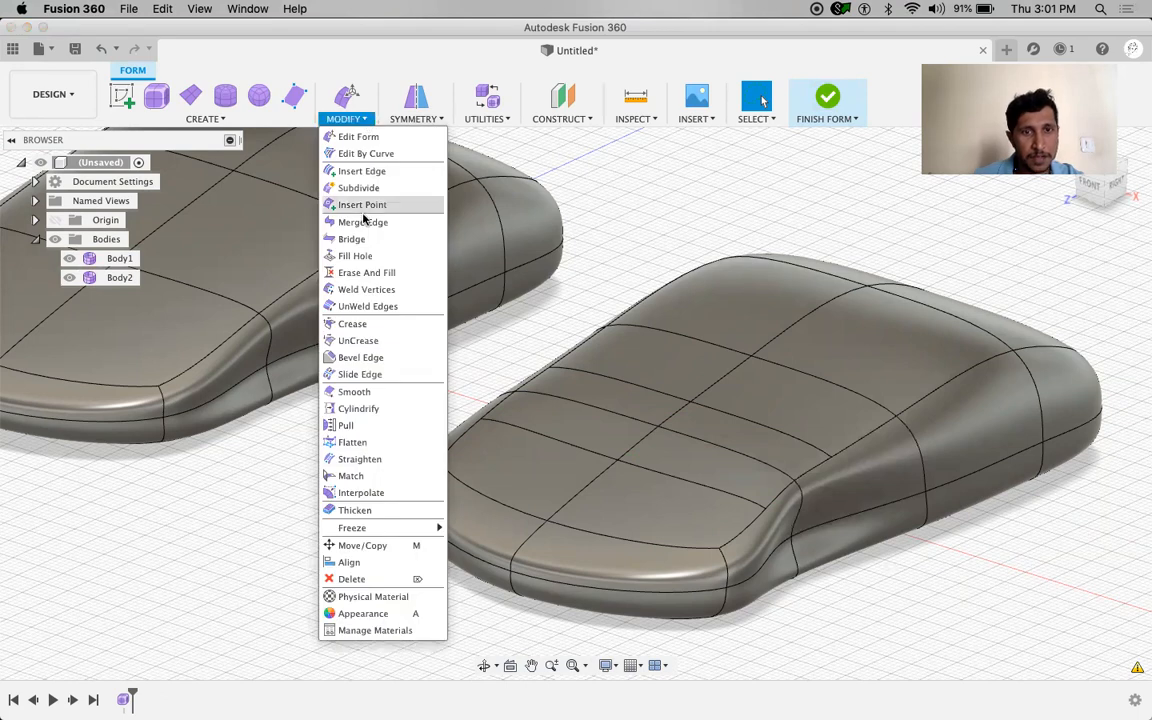
pyautogui.click(369, 175)
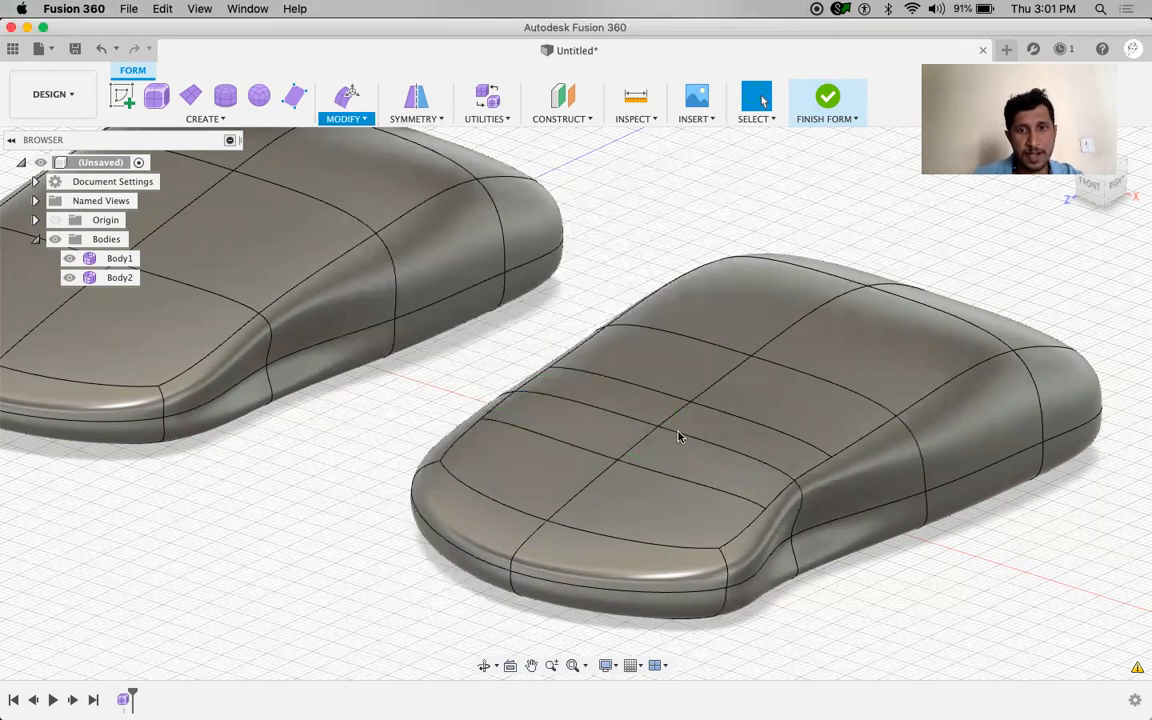
pyautogui.click(640, 445)
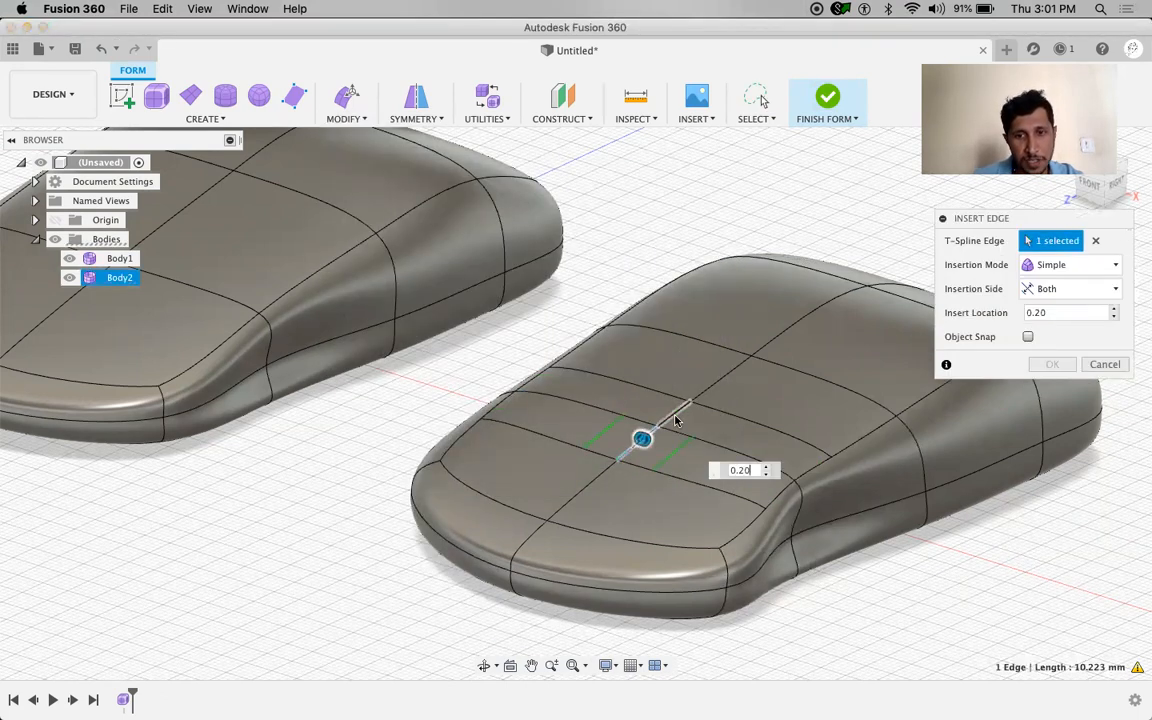
pyautogui.click(672, 420)
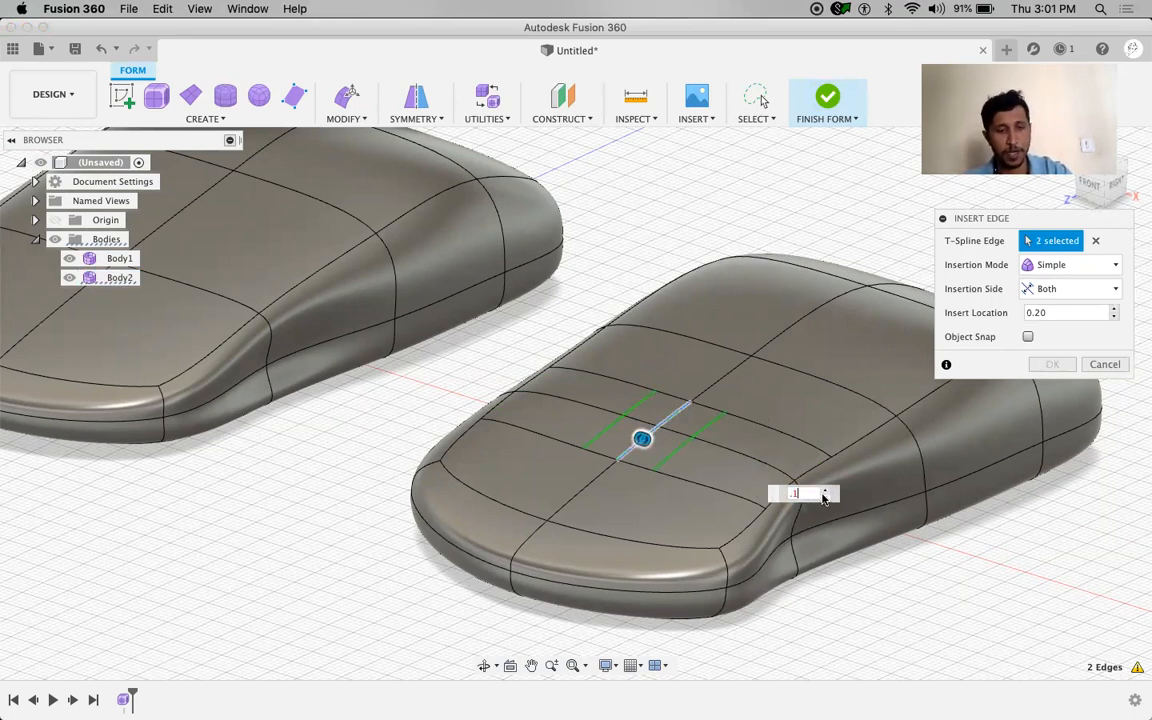
pyautogui.press('Return')
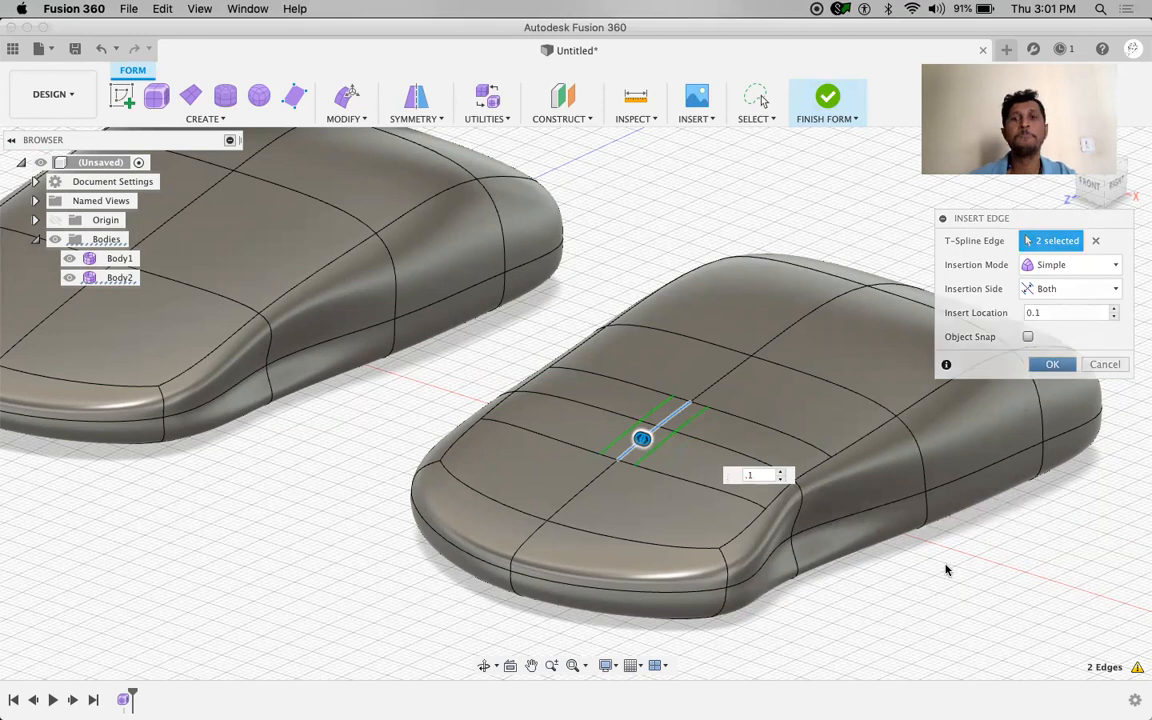
pyautogui.press('Return')
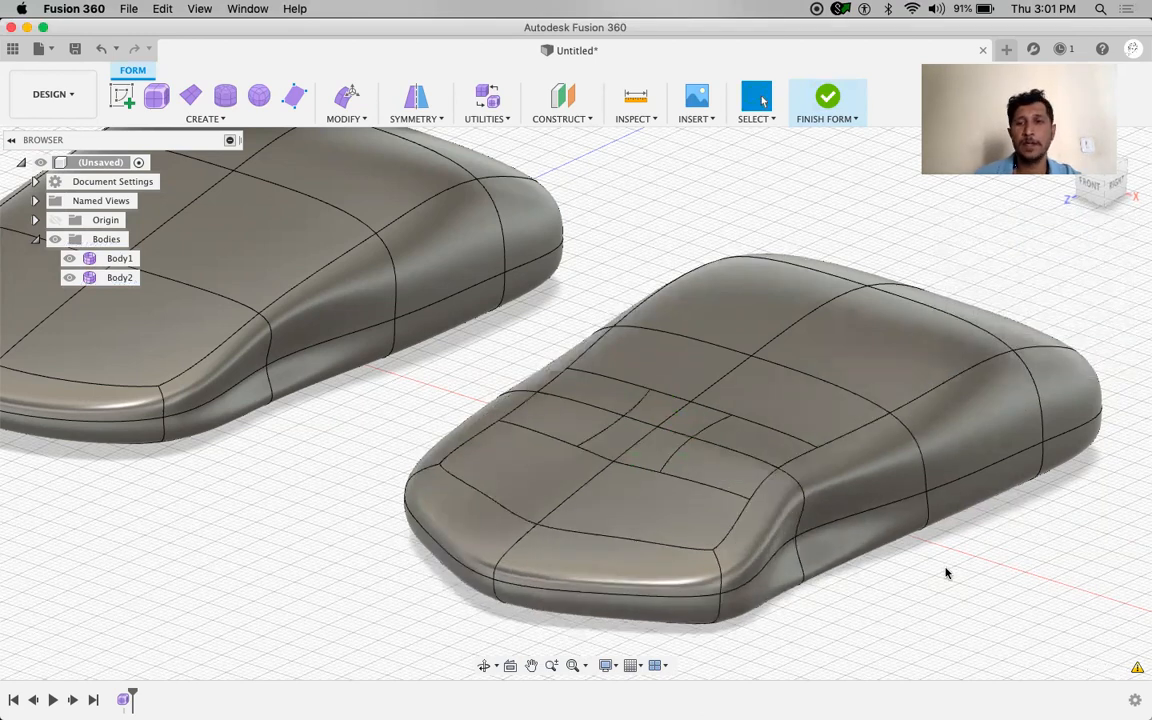
pyautogui.scroll(3, 709, 425)
pyautogui.scroll(-5, 709, 425)
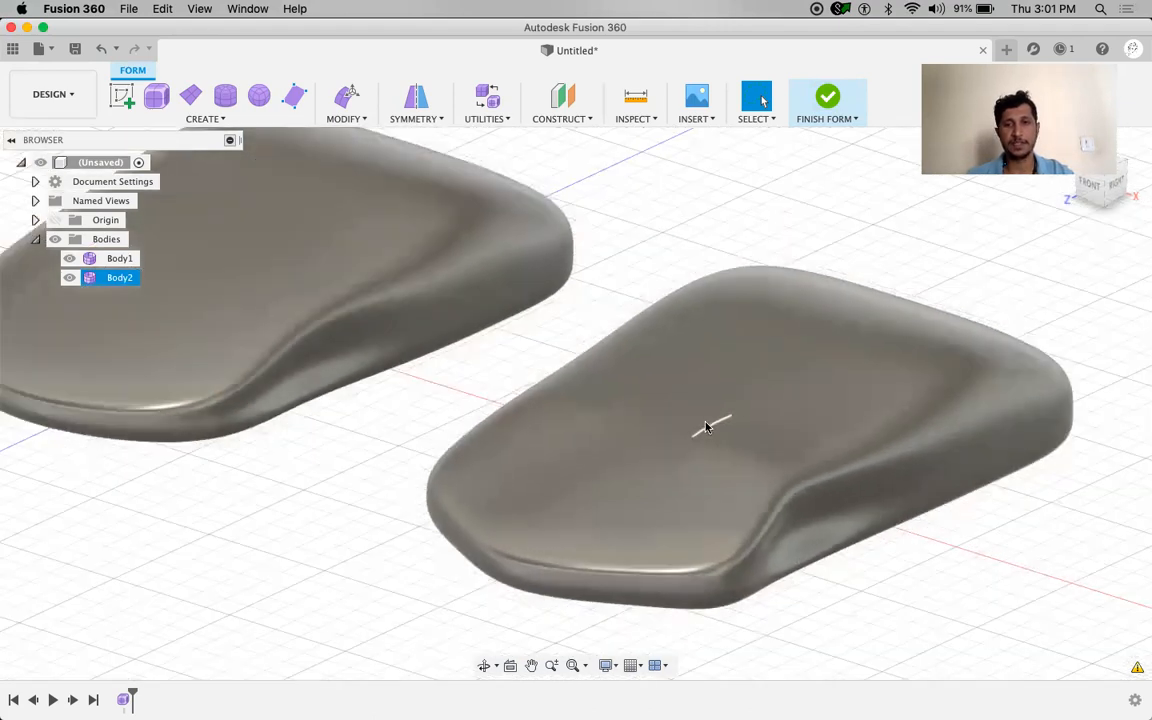
pyautogui.keyDown('shift'); pyautogui.moveTo(546, 360); pyautogui.dragTo(531, 337, button='middle'); pyautogui.keyUp('shift')
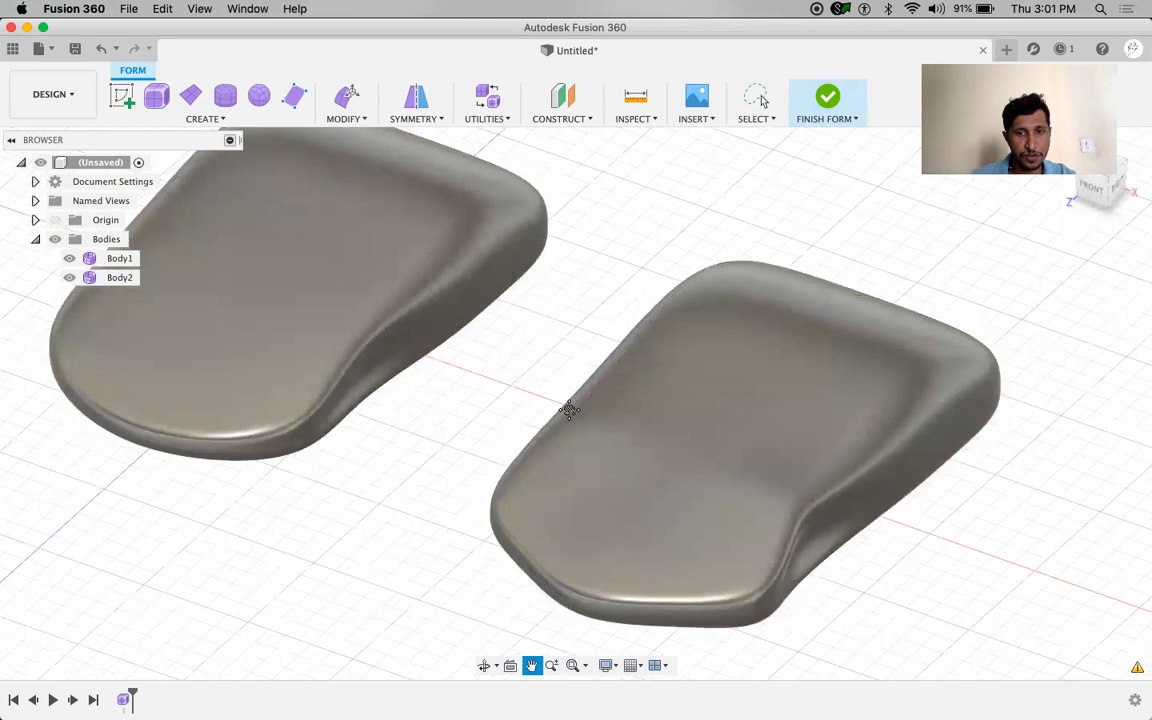
# Select the four centre faces on Body2's top and delete them
pyautogui.click(682, 478)
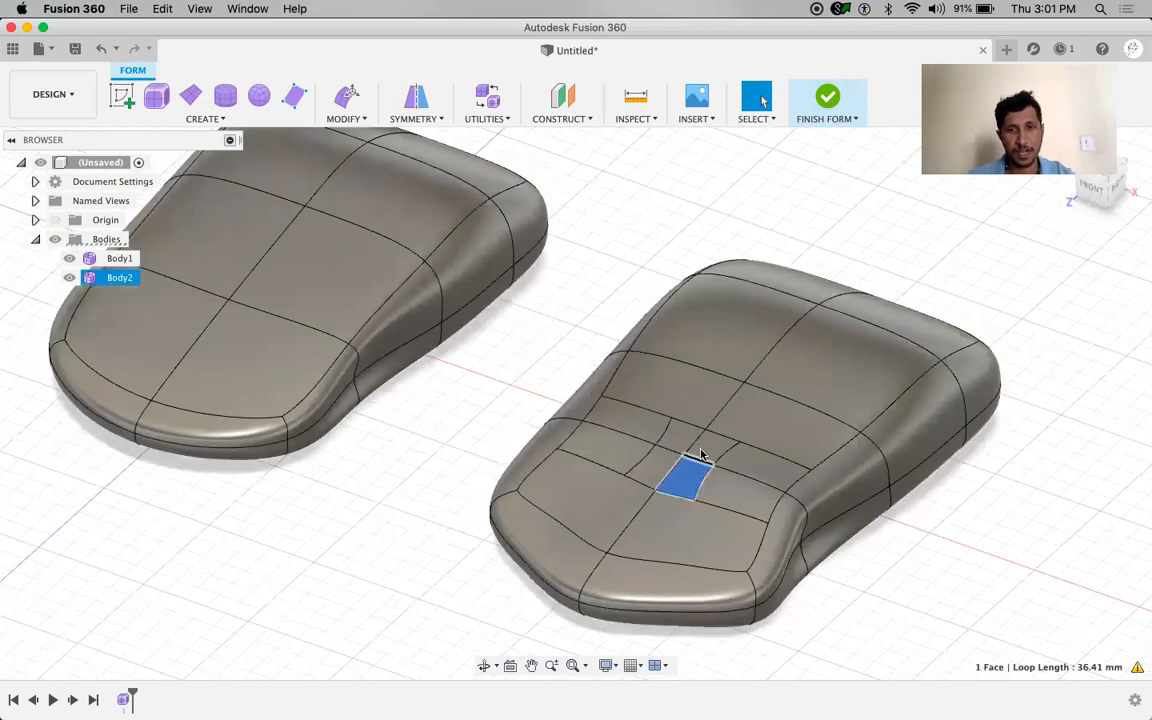
pyautogui.keyDown('shift'); pyautogui.click(704, 452); pyautogui.keyUp('shift')
pyautogui.keyDown('shift'); pyautogui.click(674, 438); pyautogui.keyUp('shift')
pyautogui.keyDown('shift'); pyautogui.click(653, 471); pyautogui.keyUp('shift')
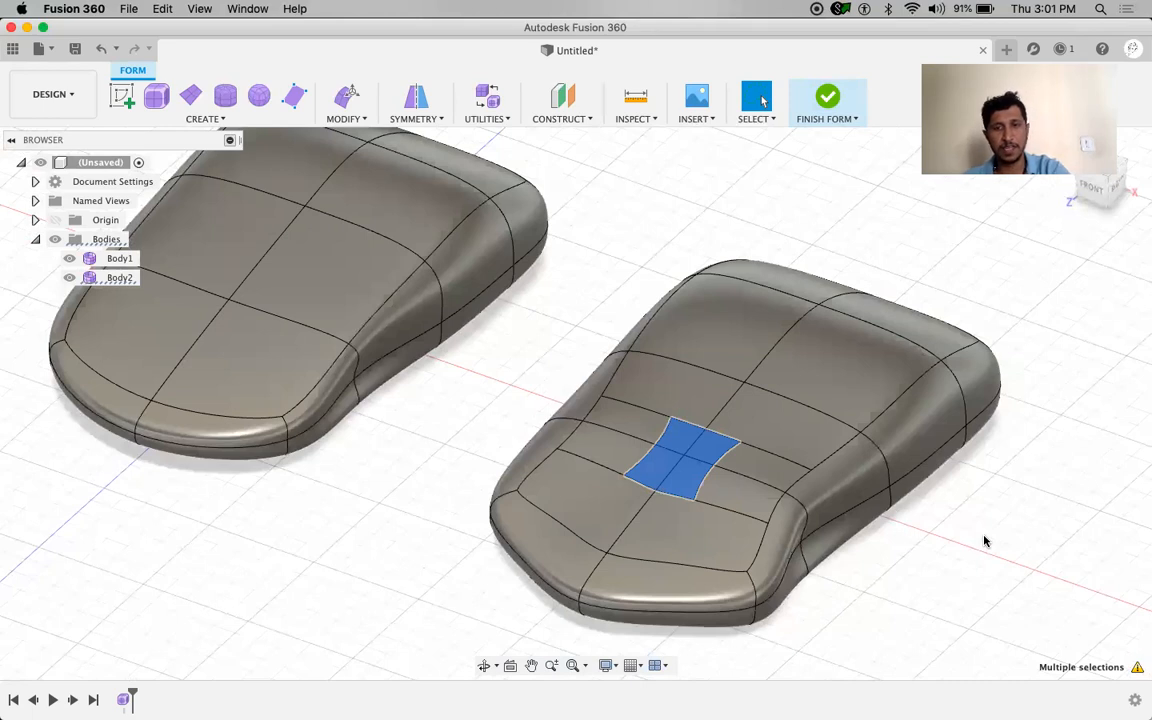
pyautogui.press('Delete')
# Orbit, zoom and pan around both bodies to inspect the new central oval hole
pyautogui.keyDown('shift'); pyautogui.moveTo(962, 548); pyautogui.dragTo(954, 553, button='middle'); pyautogui.keyUp('shift')
pyautogui.keyDown('shift'); pyautogui.moveTo(975, 507); pyautogui.dragTo(884, 527, button='middle'); pyautogui.keyUp('shift')
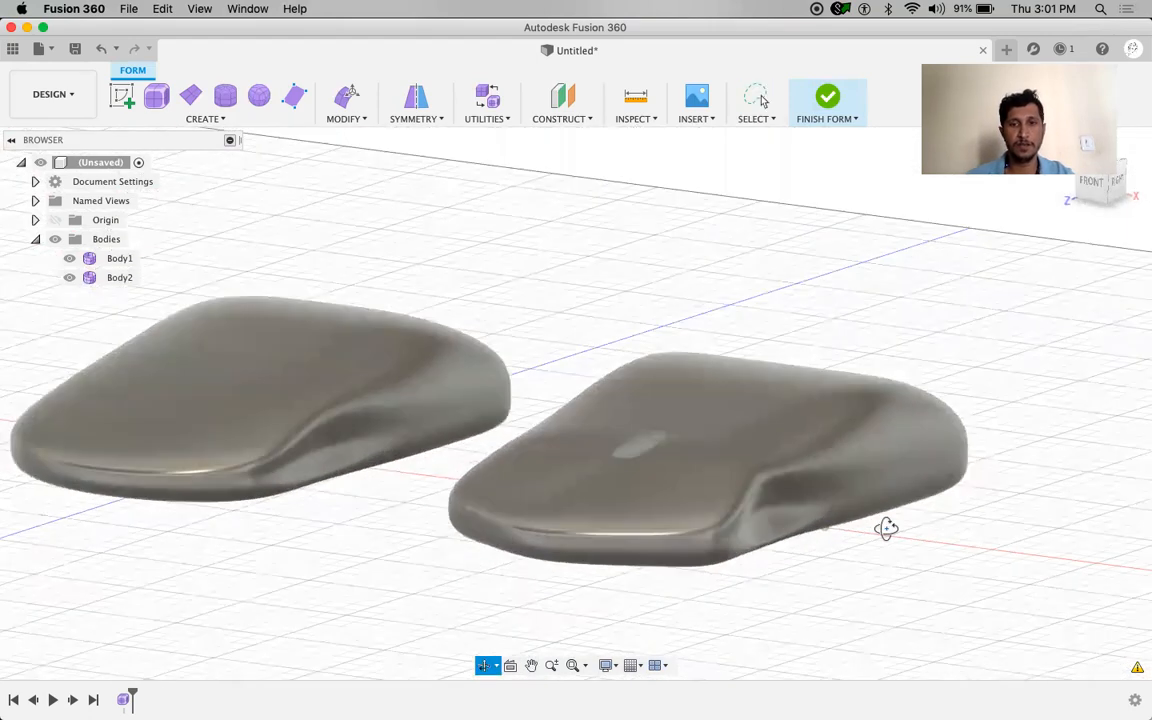
pyautogui.scroll(10, 617, 459)
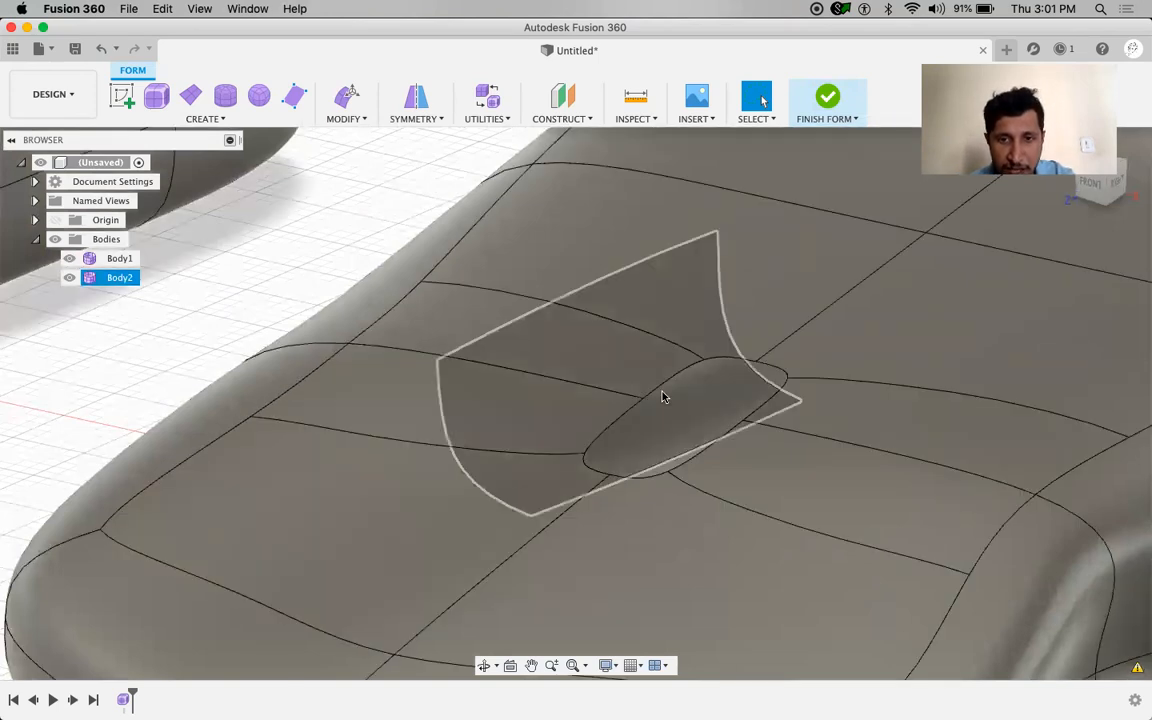
pyautogui.moveTo(652, 425)
pyautogui.keyDown('shift'); pyautogui.mouseDown(button='middle')
pyautogui.moveTo(643, 401)
pyautogui.moveTo(649, 419)
pyautogui.mouseUp(button='middle'); pyautogui.keyUp('shift')
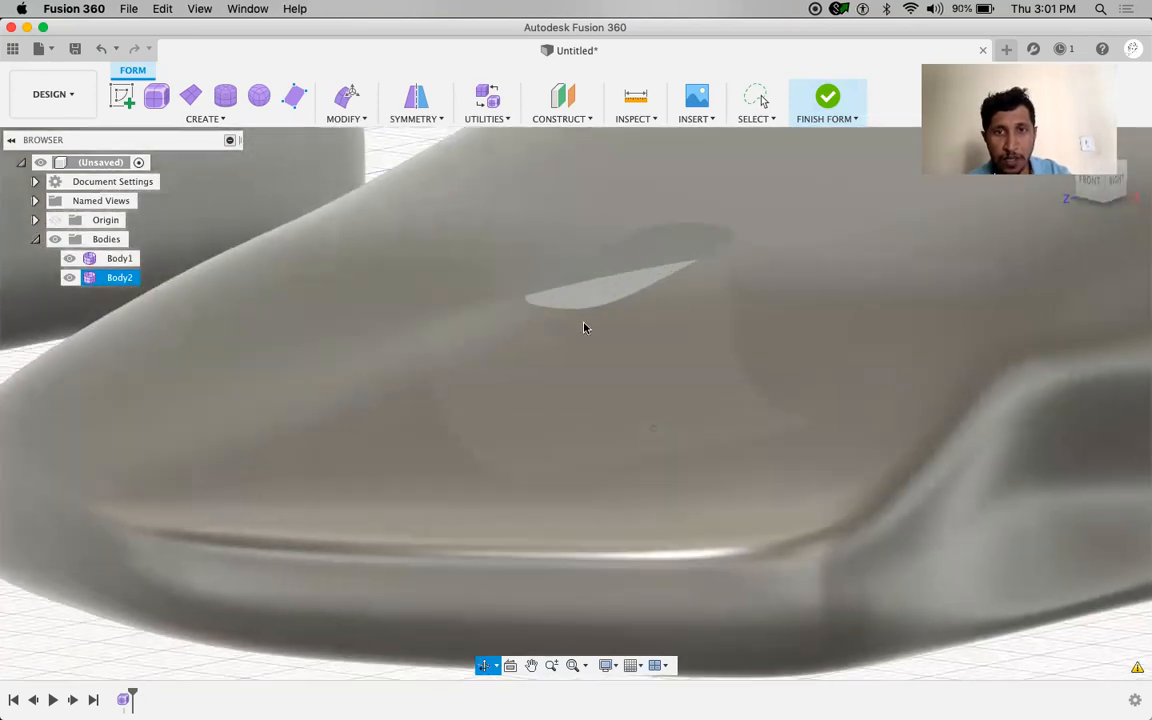
pyautogui.scroll(3, 589, 433)
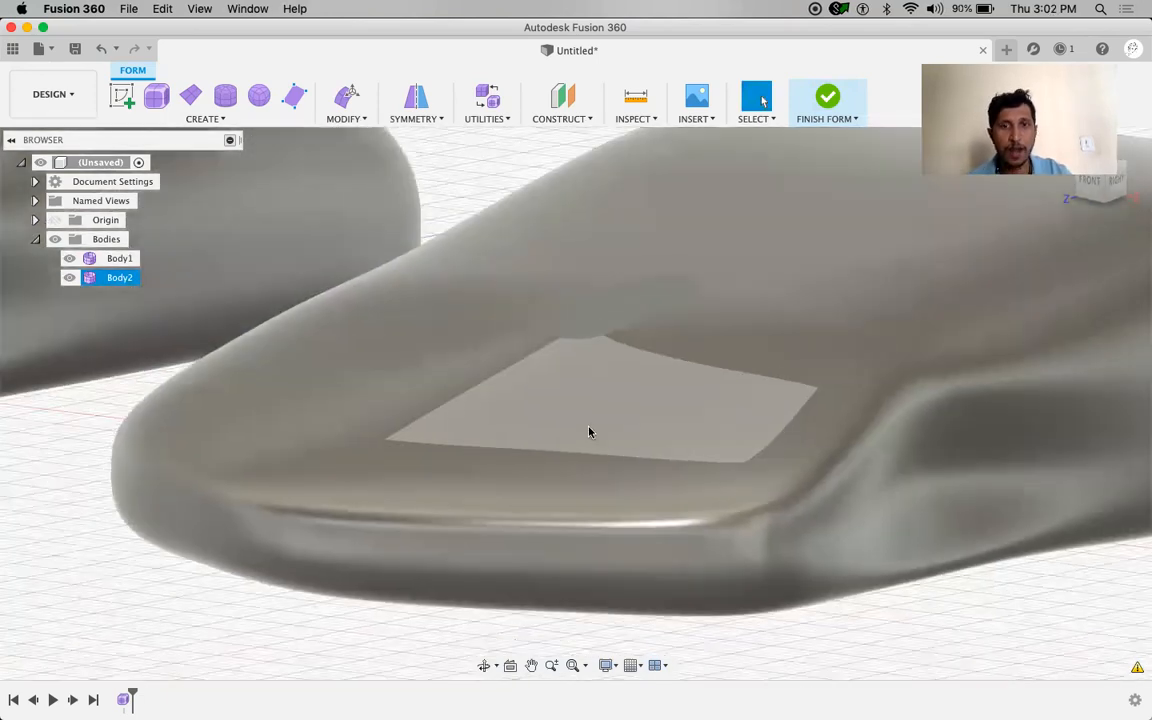
pyautogui.scroll(-5, 589, 433)
pyautogui.scroll(1, 275, 488)
pyautogui.keyDown('shift'); pyautogui.moveTo(275, 494); pyautogui.dragTo(620, 453, button='middle'); pyautogui.keyUp('shift')
pyautogui.scroll(1, 585, 500)
pyautogui.scroll(-5, 585, 505)
pyautogui.moveTo(892, 478); pyautogui.dragTo(738, 511, button='middle')
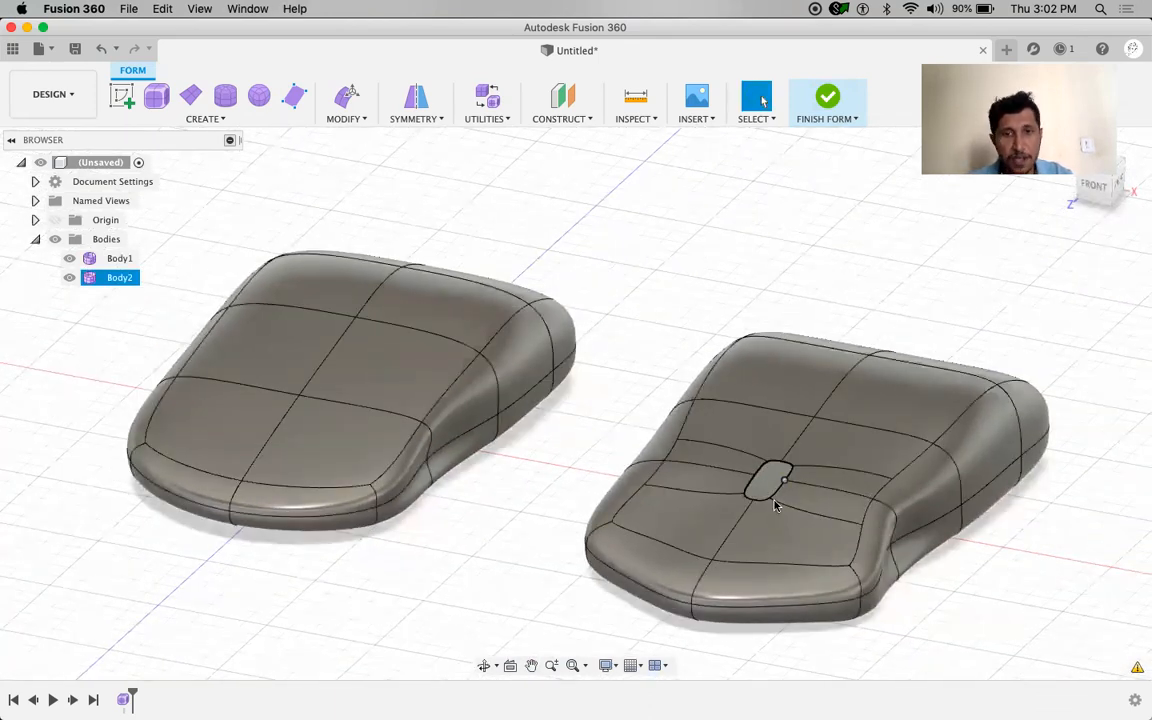
pyautogui.click(527, 494)
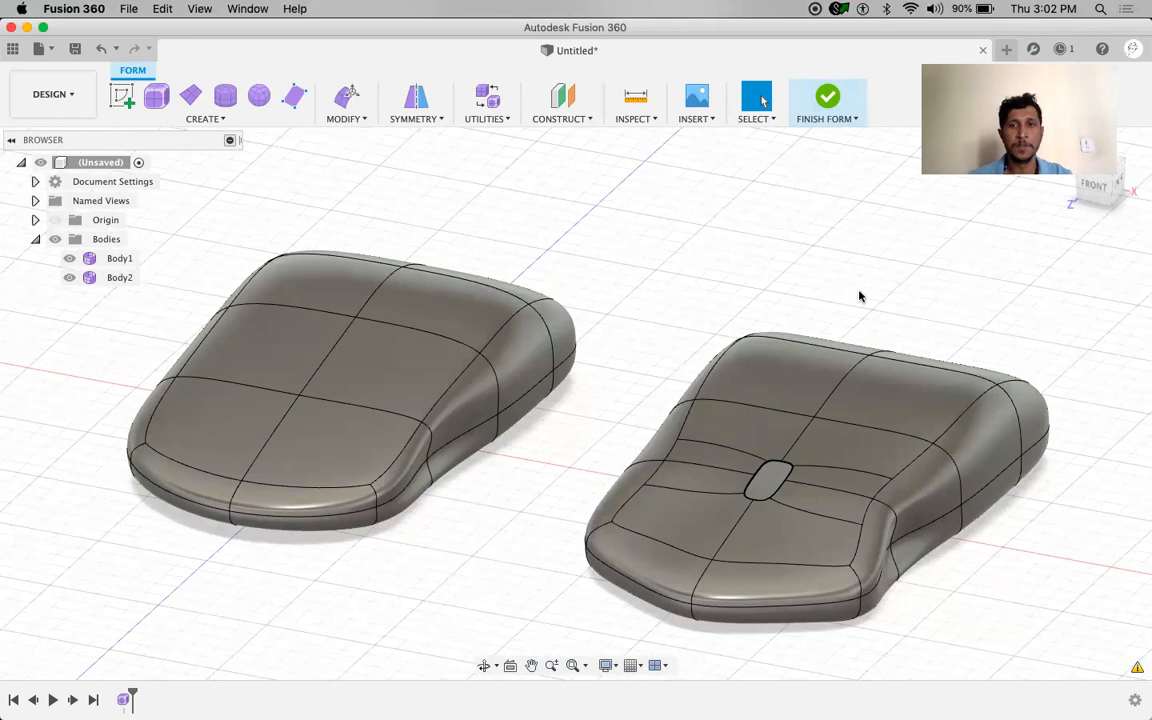
pyautogui.moveTo(895, 285)
pyautogui.keyDown('shift'); pyautogui.mouseDown(button='middle')
pyautogui.moveTo(882, 275)
pyautogui.moveTo(882, 288)
pyautogui.mouseUp(button='middle'); pyautogui.keyUp('shift')
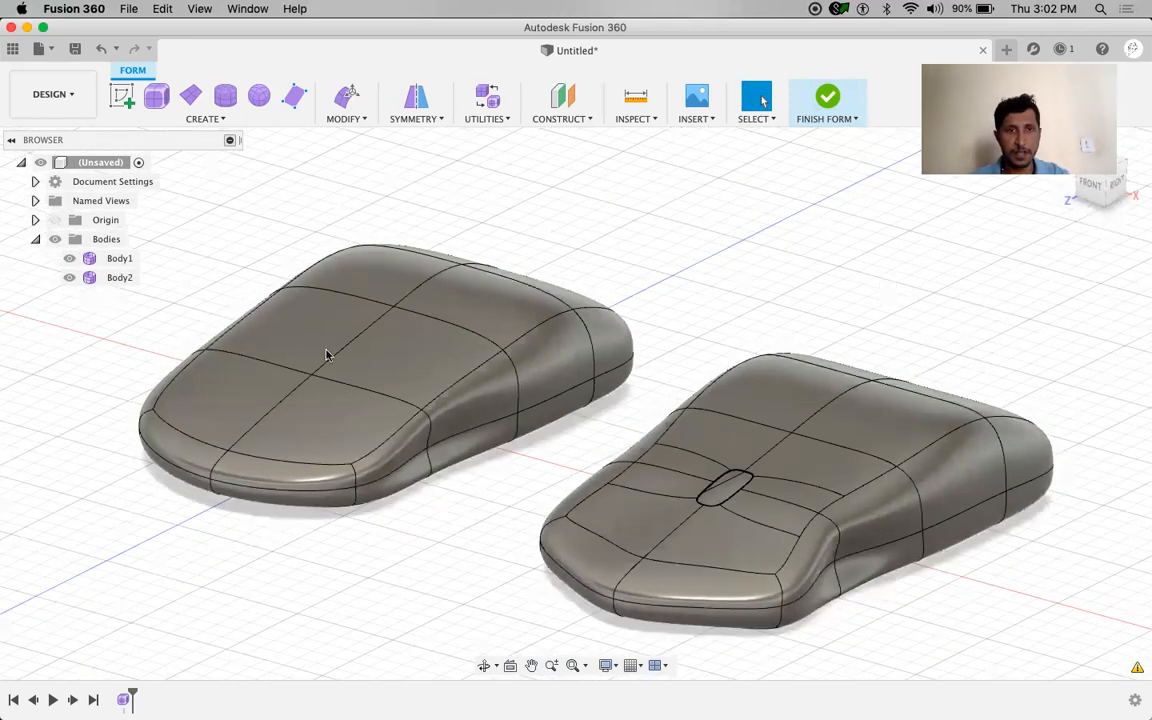
# Finish the form, then check Body1 and Body2 in the expanded Bodies list
pyautogui.click(826, 101)
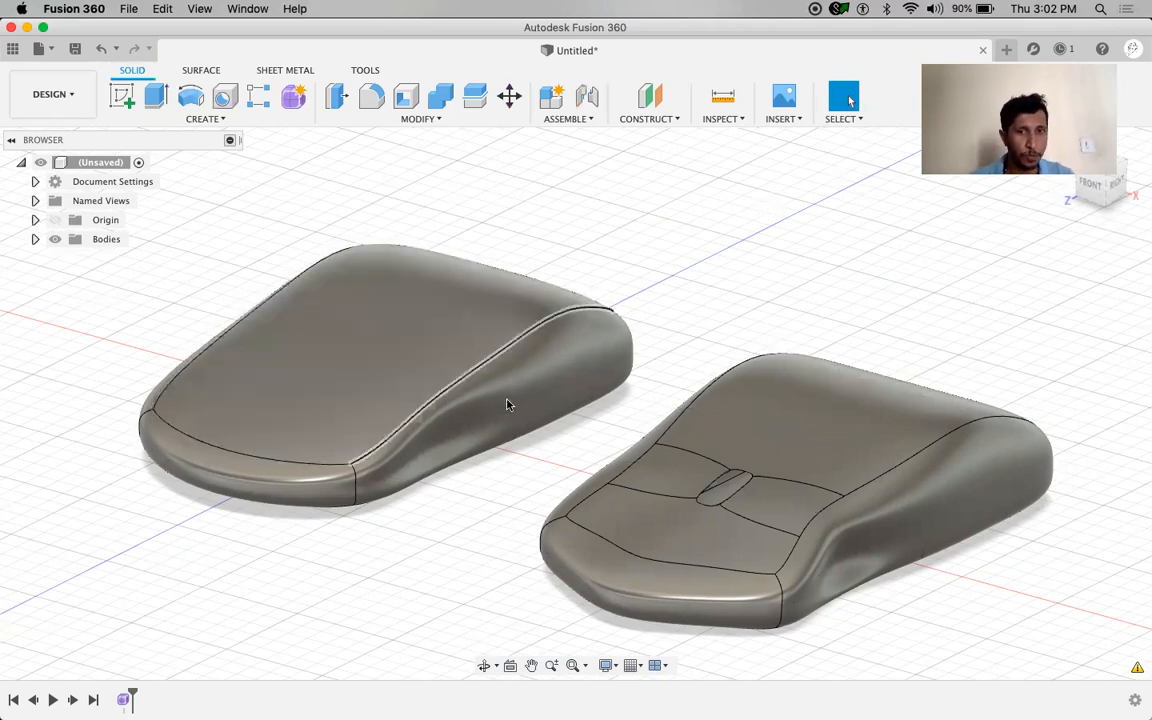
pyautogui.click(35, 239)
pyautogui.click(116, 259)
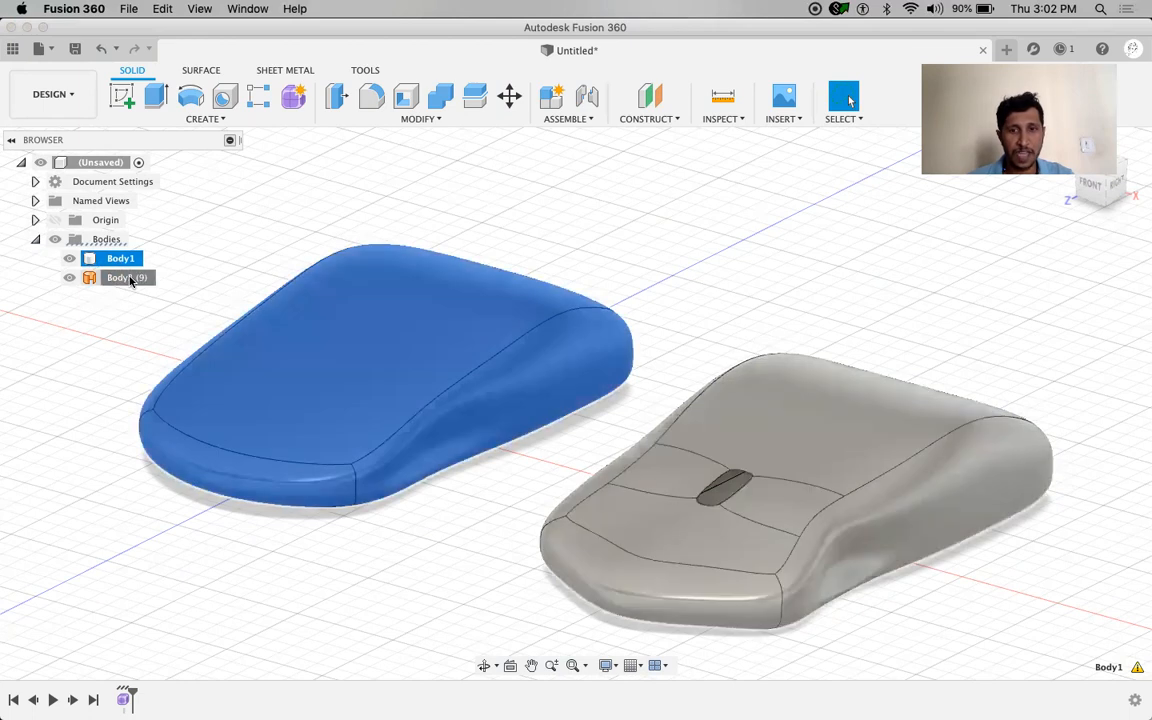
pyautogui.click(126, 277)
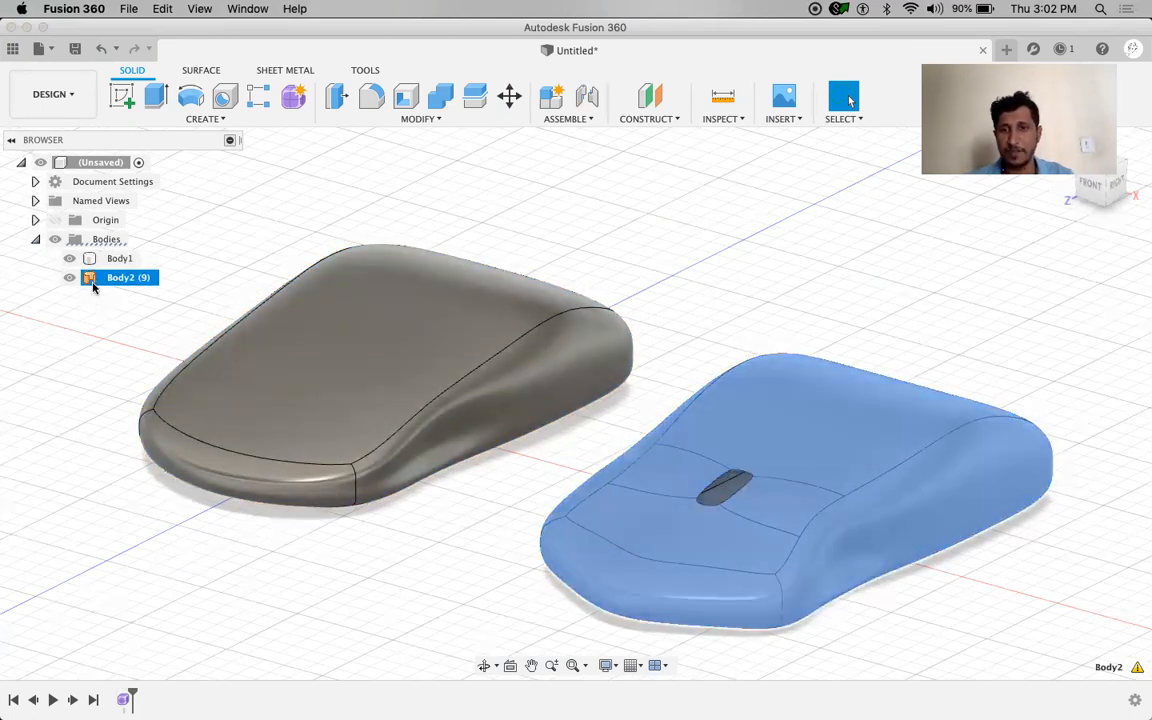
pyautogui.click(609, 197)
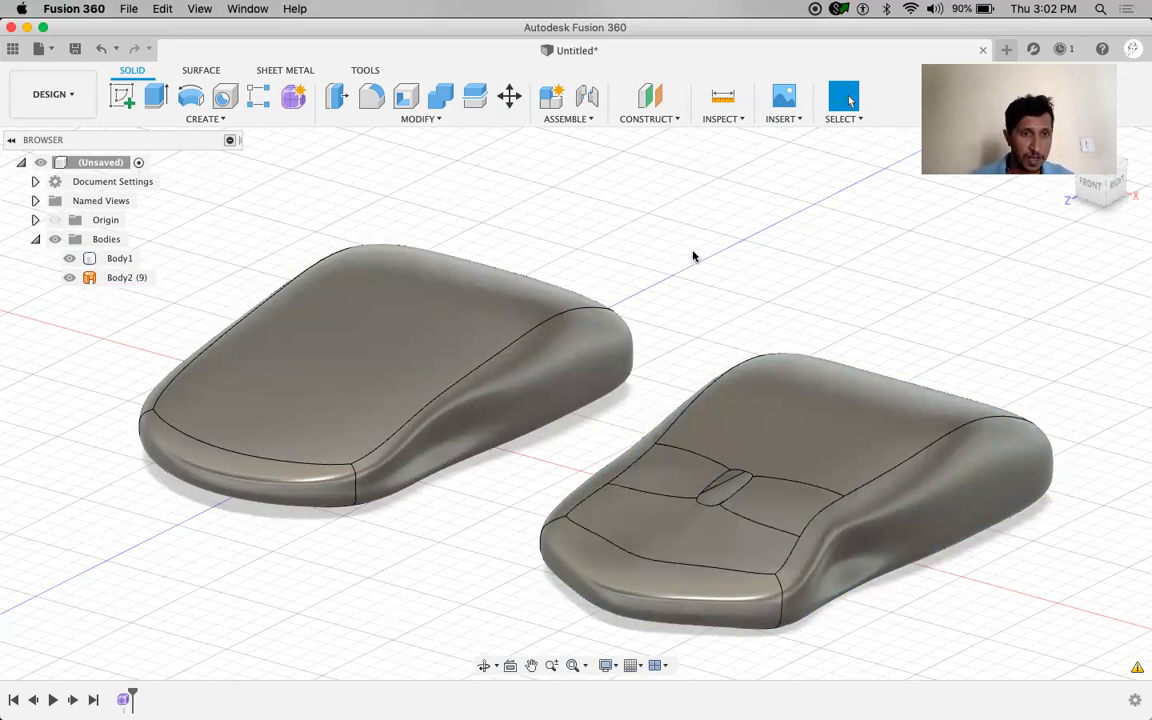
pyautogui.click(223, 124)
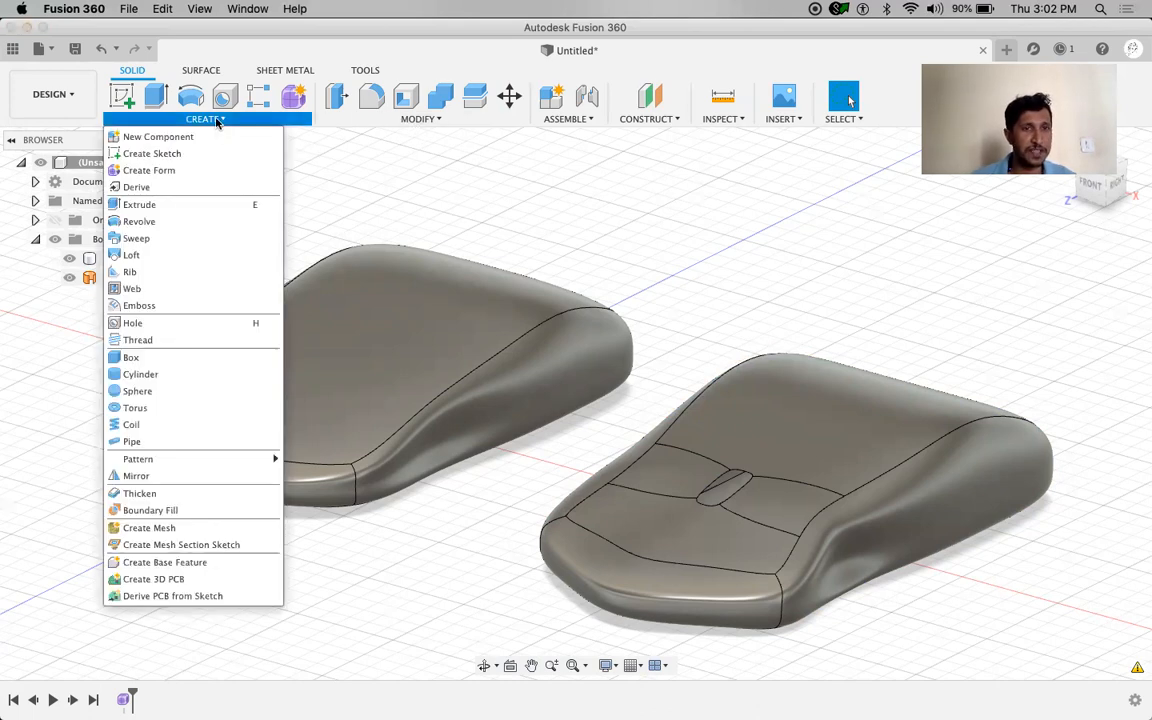
# Thicken Body2's surface by 1 mm into the new solid Body3
pyautogui.click(140, 494)
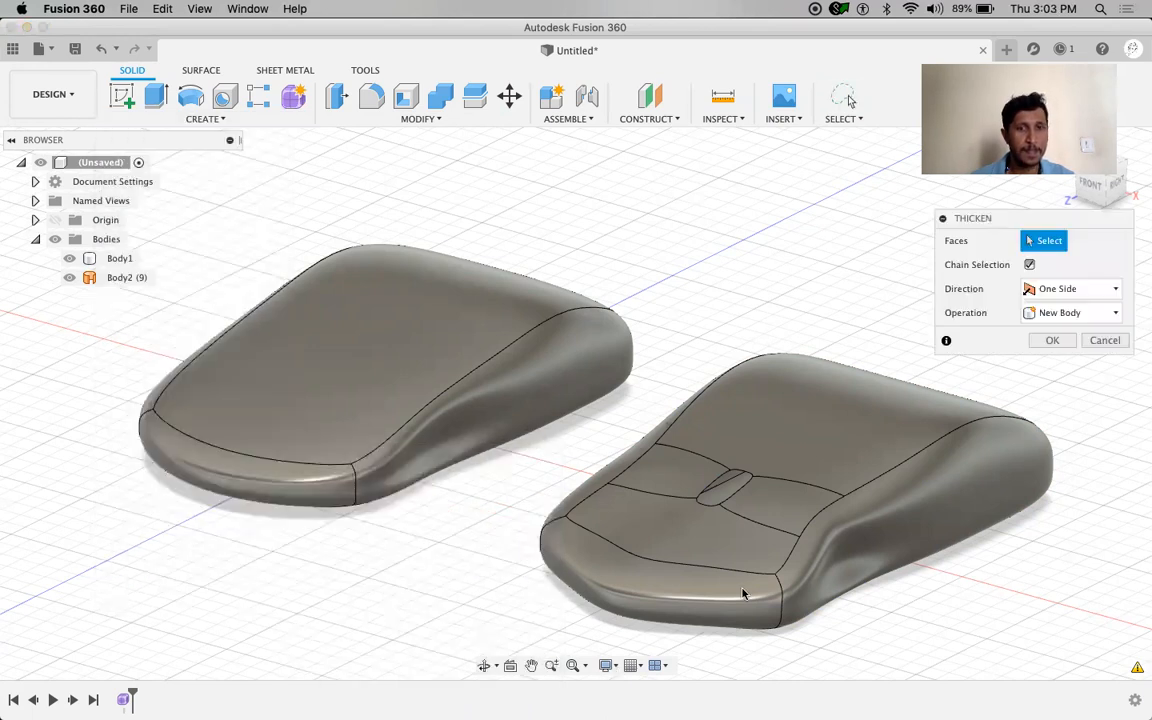
pyautogui.click(760, 489)
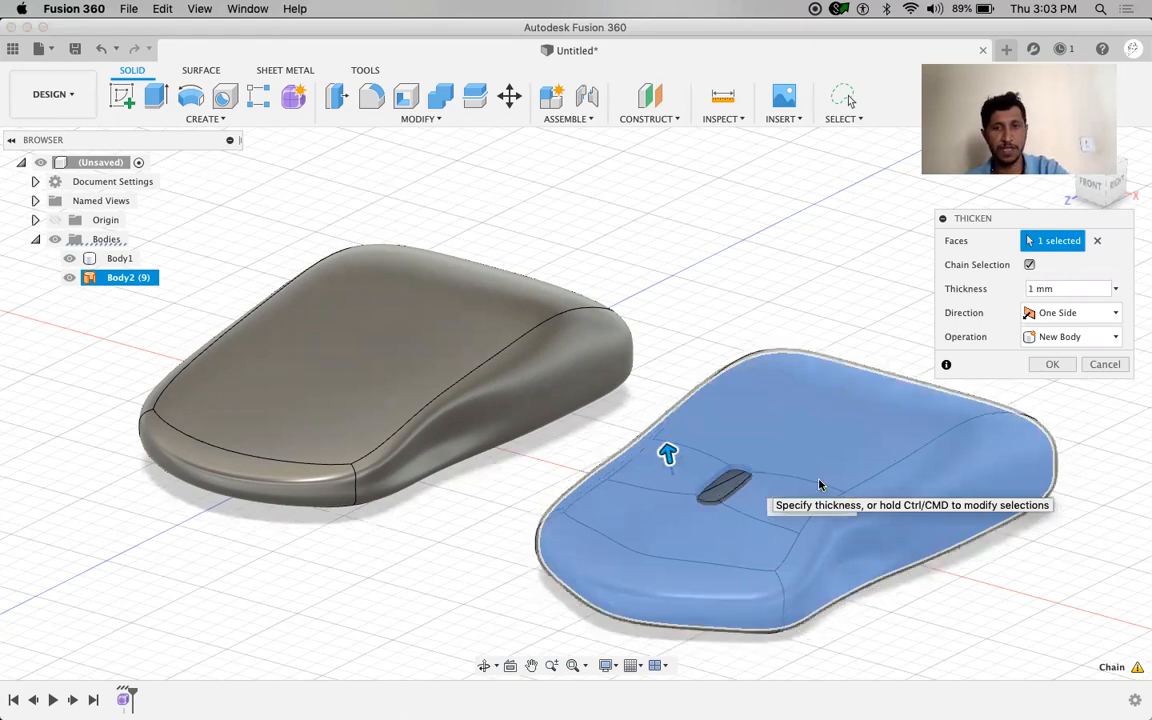
pyautogui.write('1')
pyautogui.click(1053, 364)
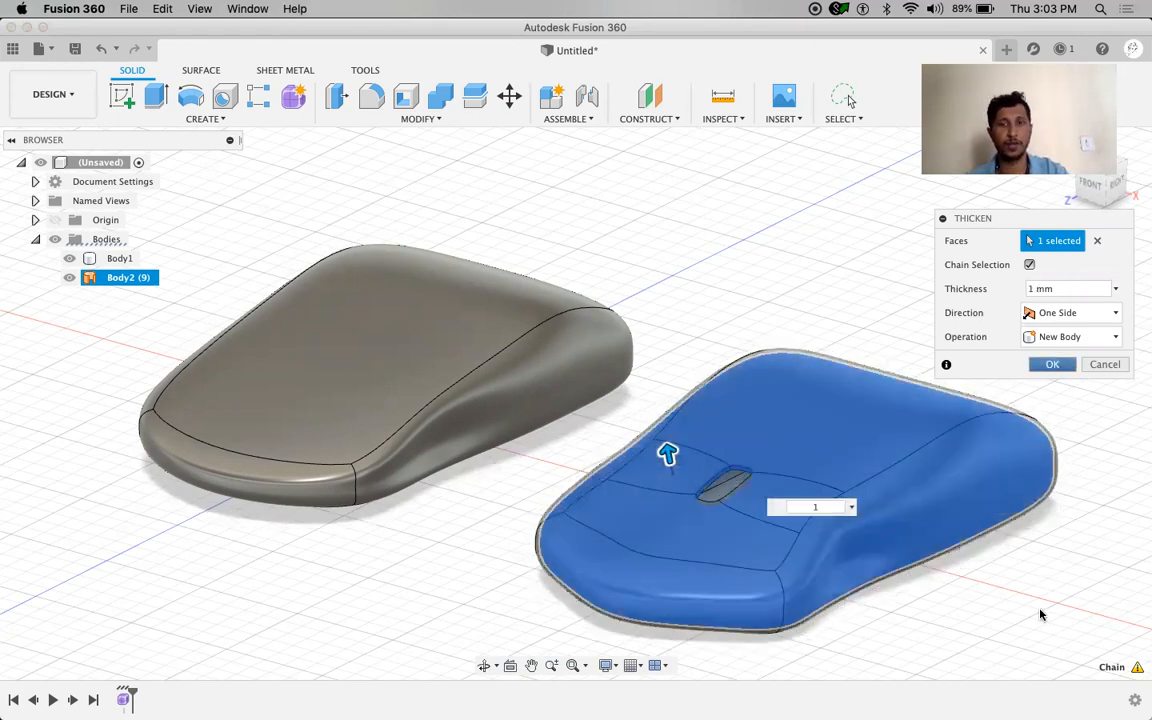
pyautogui.keyDown('shift'); pyautogui.moveTo(1067, 605); pyautogui.dragTo(437, 548, button='middle'); pyautogui.keyUp('shift')
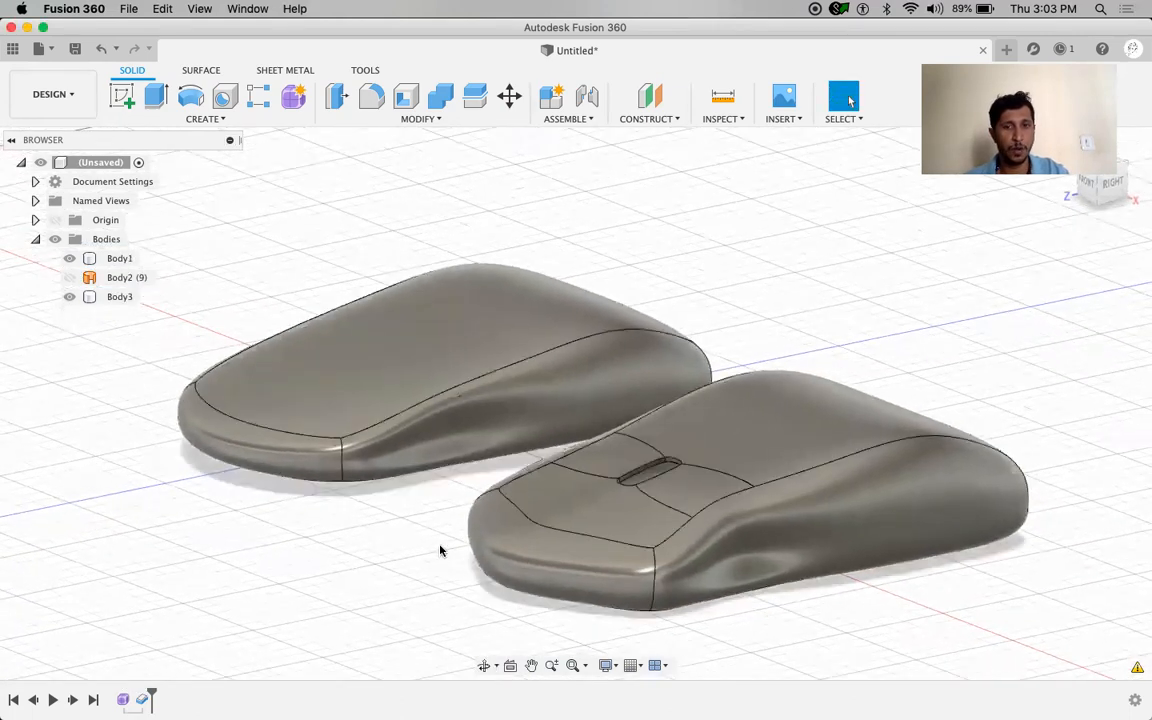
pyautogui.click(431, 416)
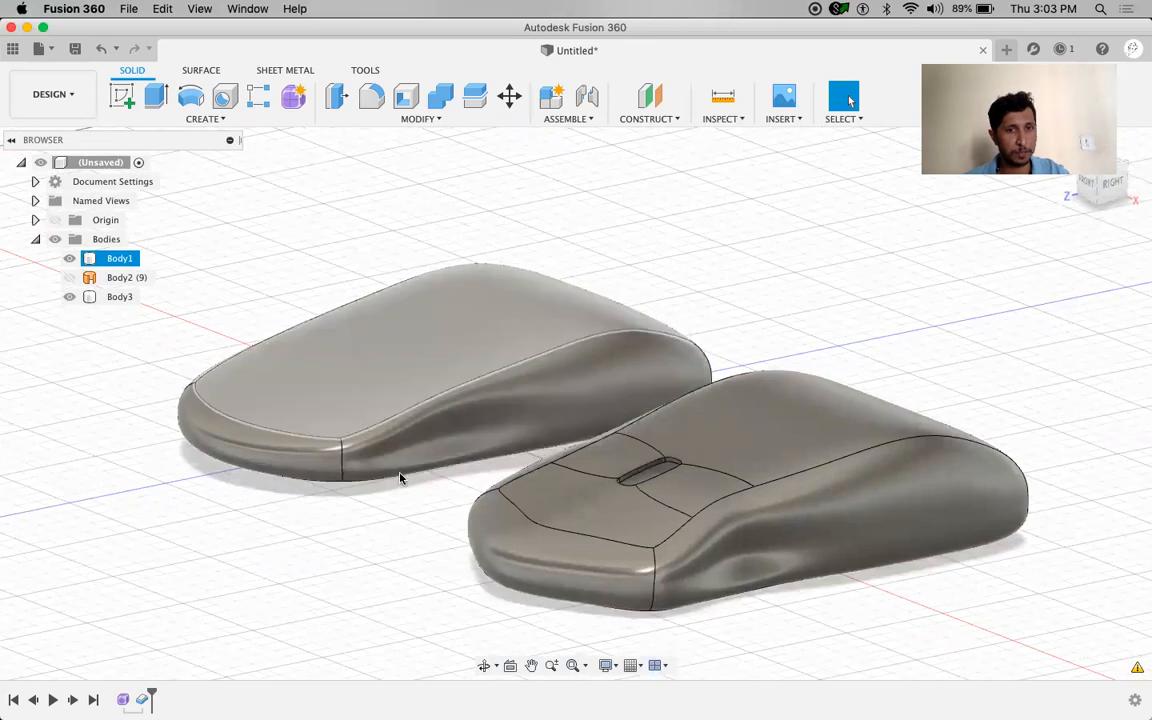
pyautogui.click(628, 483)
pyautogui.scroll(8, 628, 483)
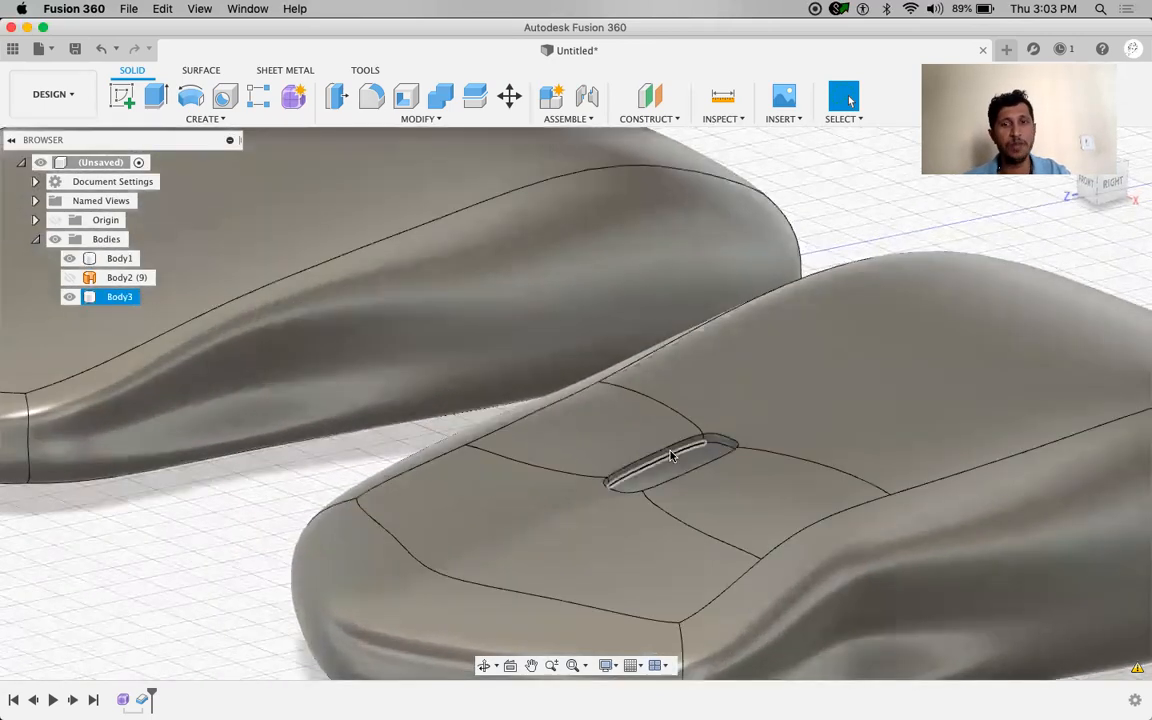
pyautogui.click(199, 575)
pyautogui.scroll(5, 199, 575)
pyautogui.scroll(-10, 203, 571)
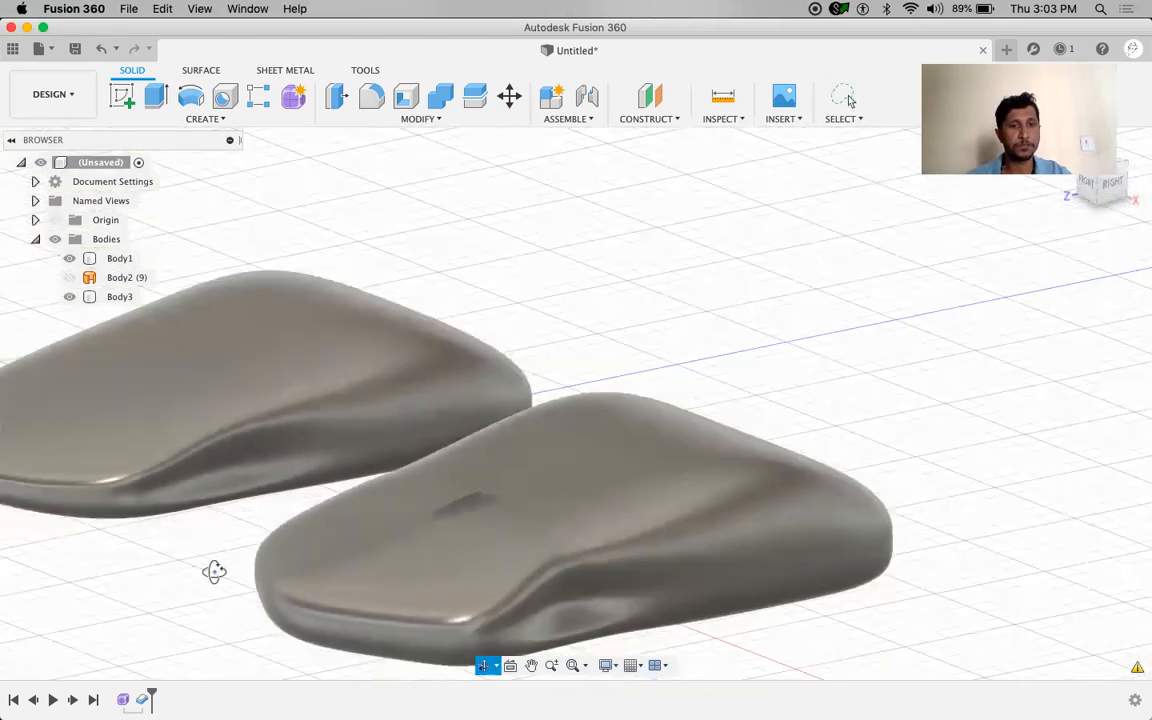
pyautogui.keyDown('shift'); pyautogui.moveTo(214, 572); pyautogui.dragTo(224, 559, button='middle'); pyautogui.keyUp('shift')
pyautogui.moveTo(738, 267); pyautogui.dragTo(839, 211, button='middle')
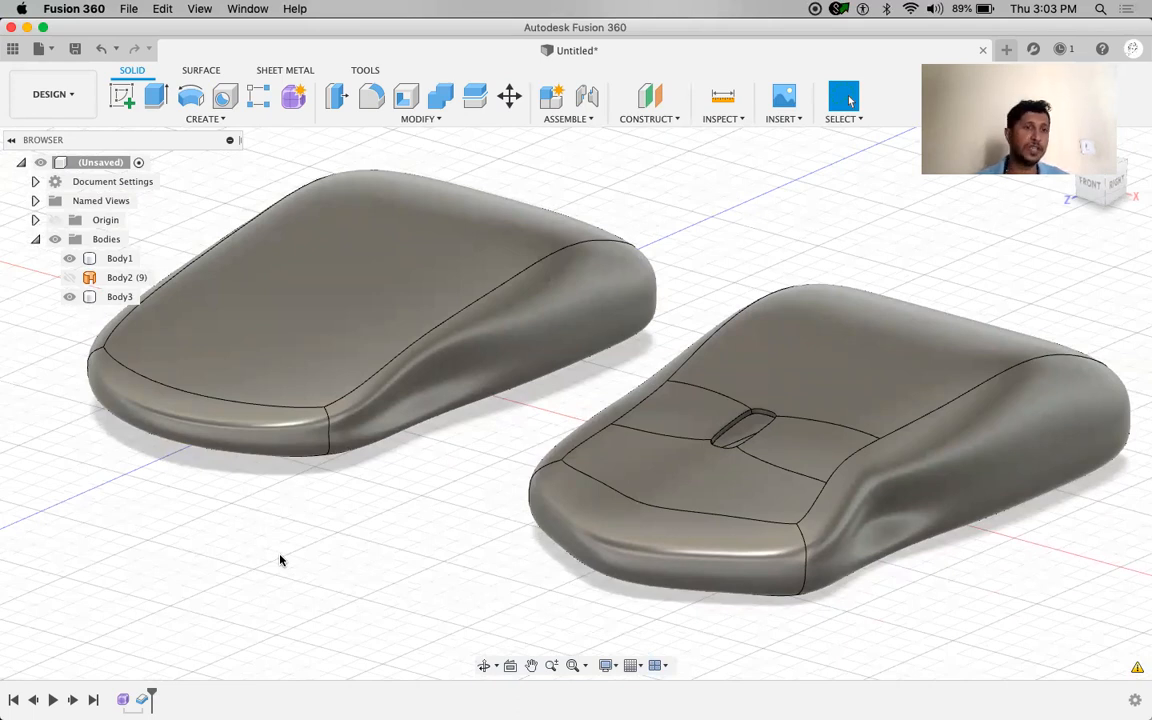
pyautogui.rightClick(110, 298)
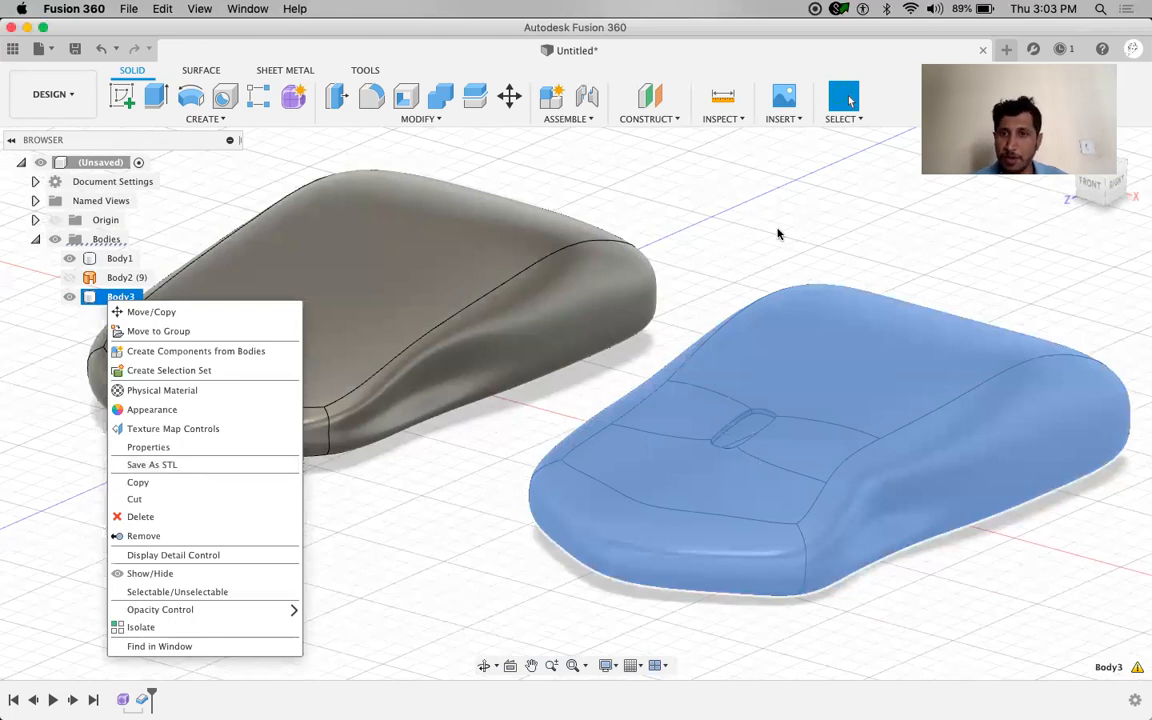
pyautogui.click(753, 491)
pyautogui.click(496, 567)
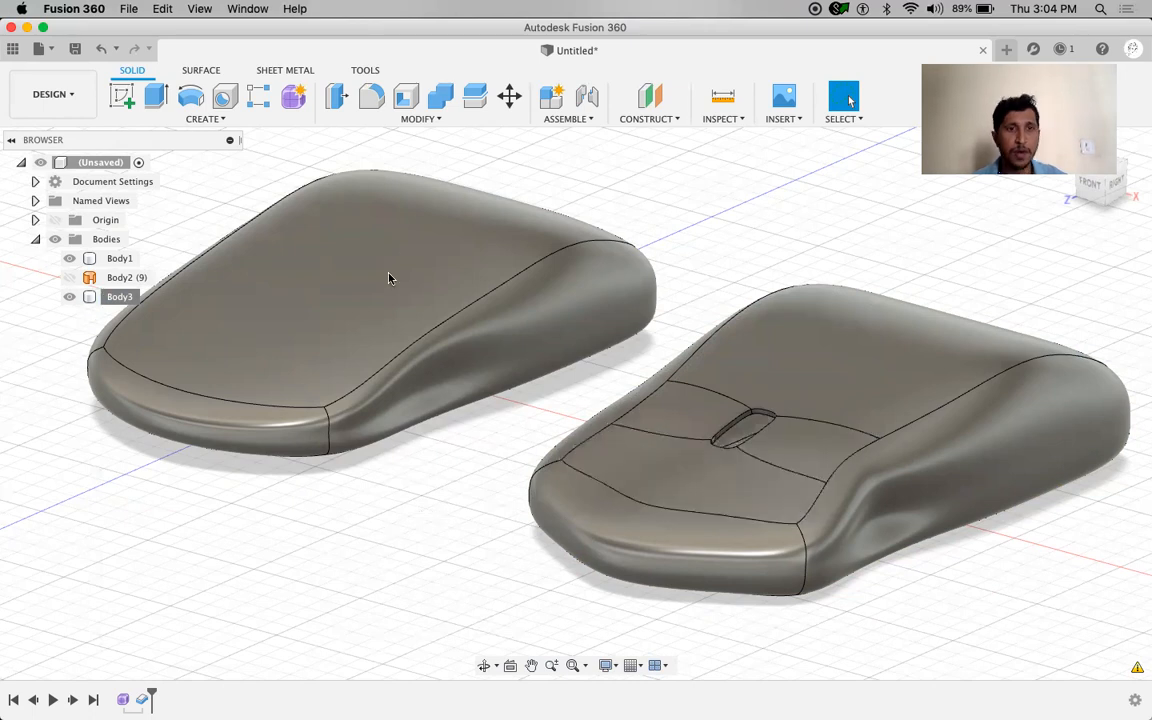
pyautogui.click(655, 121)
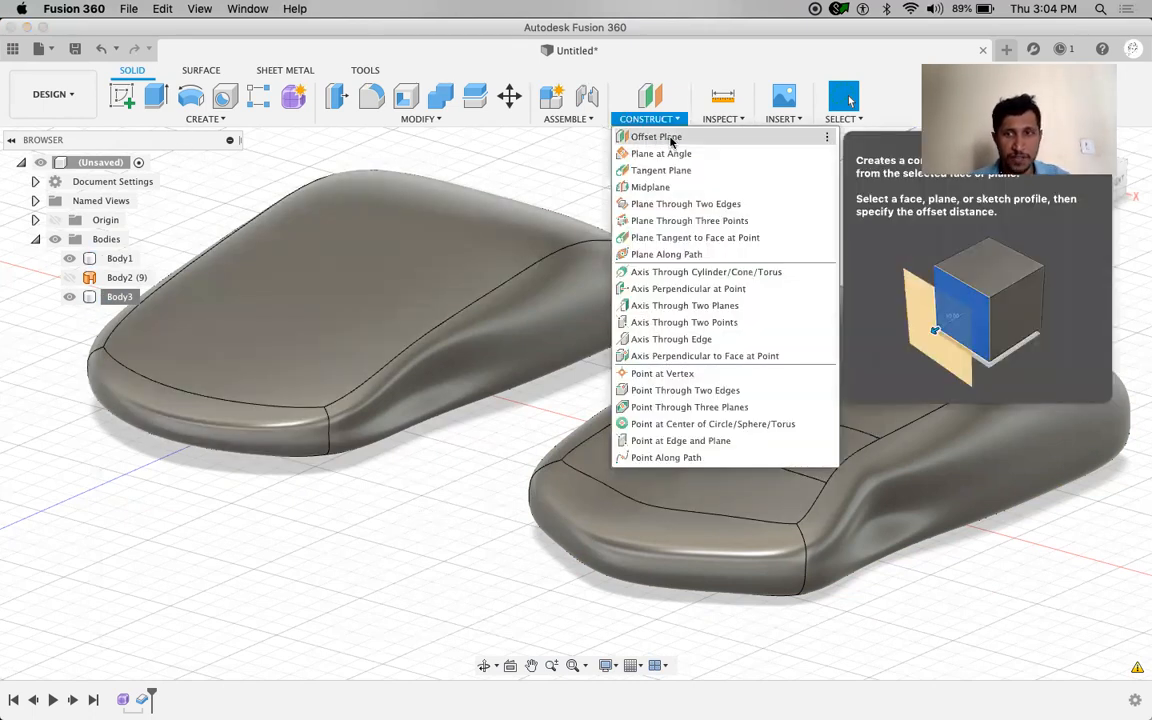
# Create Plane1 offset 7 mm from the XZ plane, positioned from the Right view
pyautogui.click(670, 138)
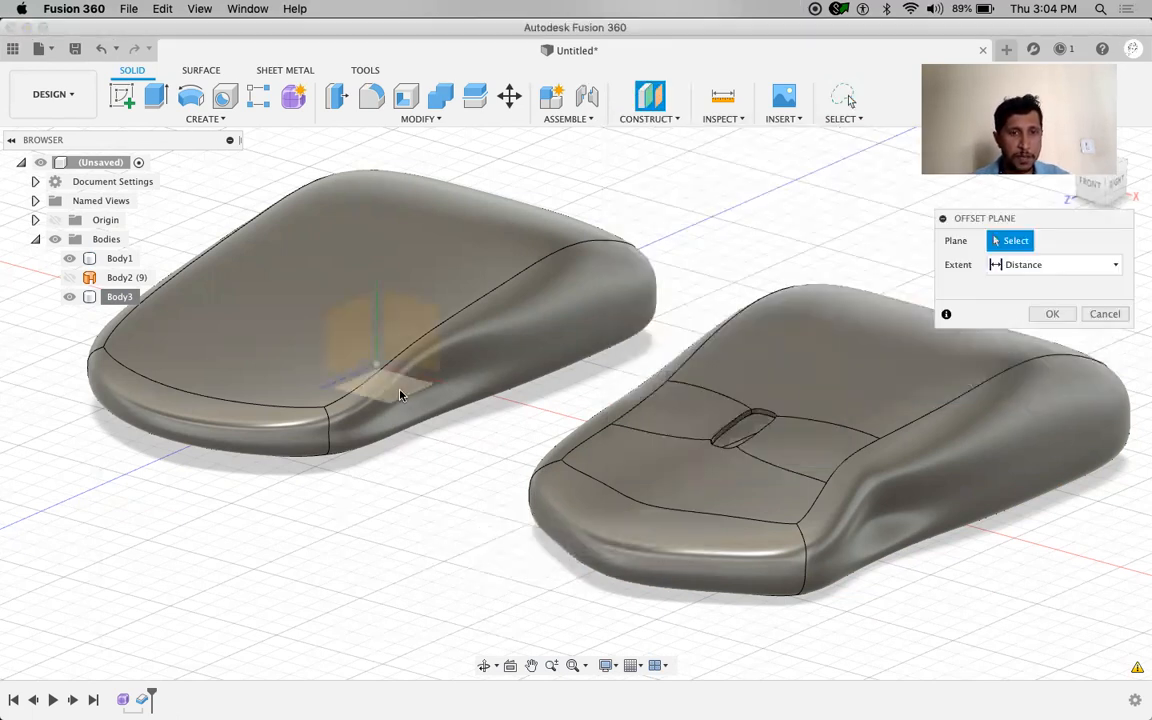
pyautogui.keyDown('shift'); pyautogui.moveTo(685, 491); pyautogui.dragTo(595, 495, button='middle'); pyautogui.keyUp('shift')
pyautogui.click(1102, 179)
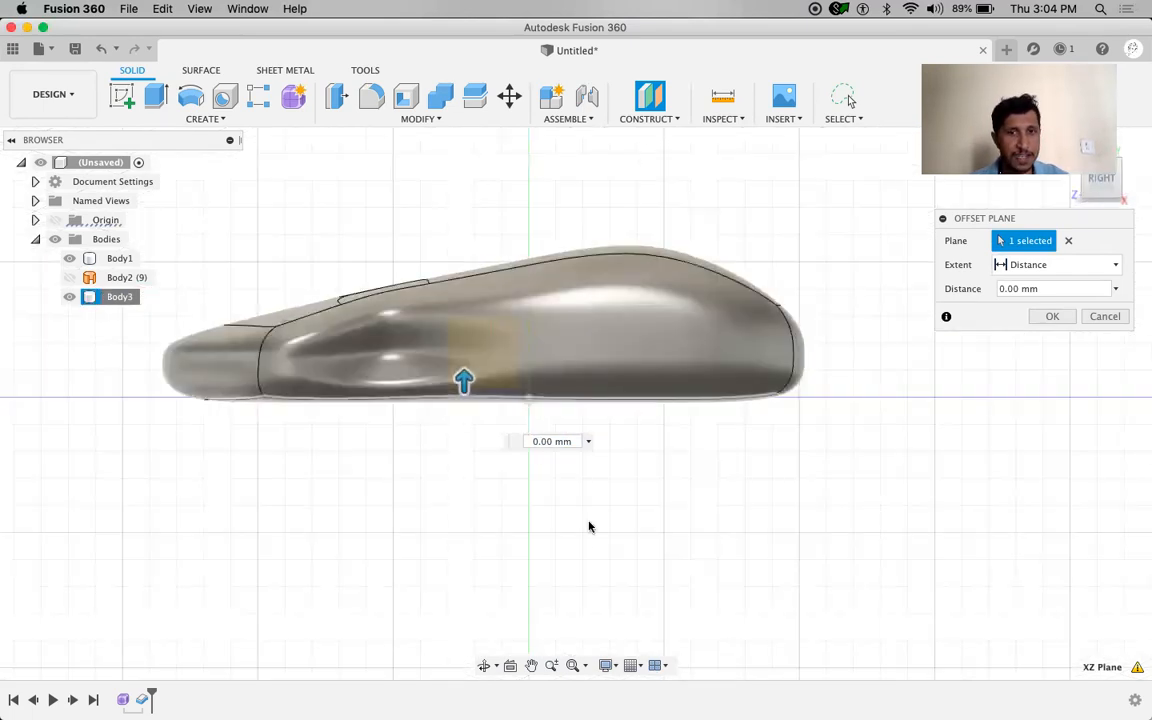
pyautogui.moveTo(497, 244); pyautogui.dragTo(578, 358, button='middle')
pyautogui.moveTo(543, 494); pyautogui.dragTo(545, 462)
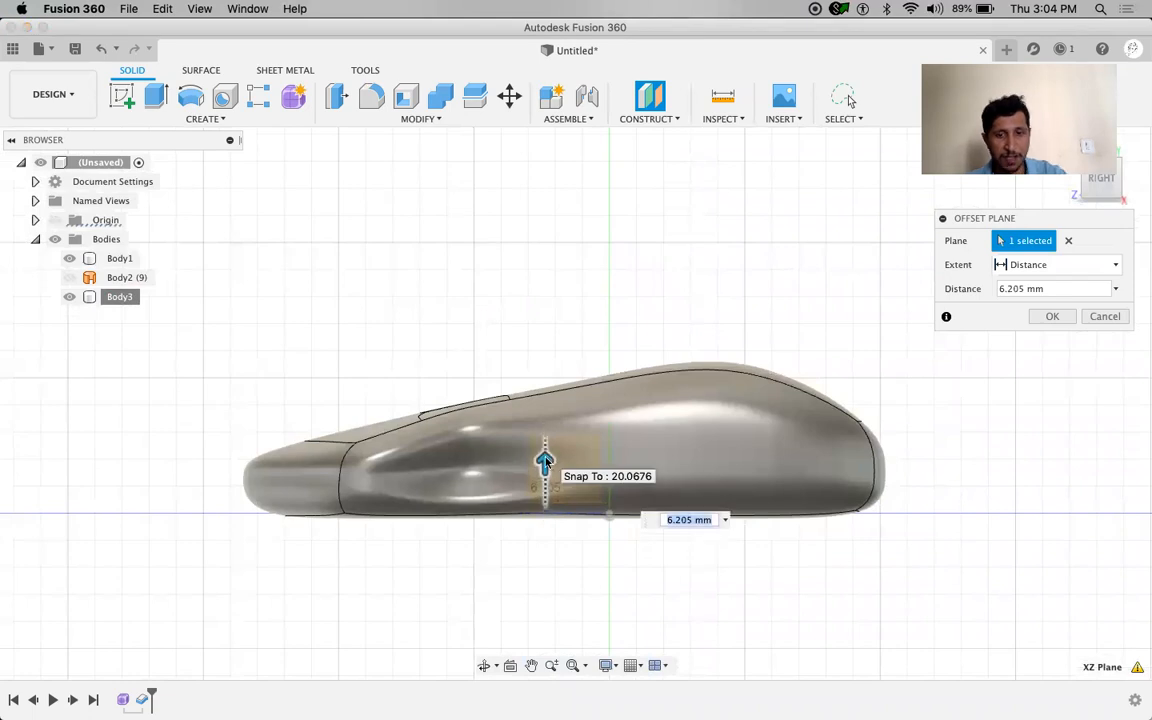
pyautogui.write('7')
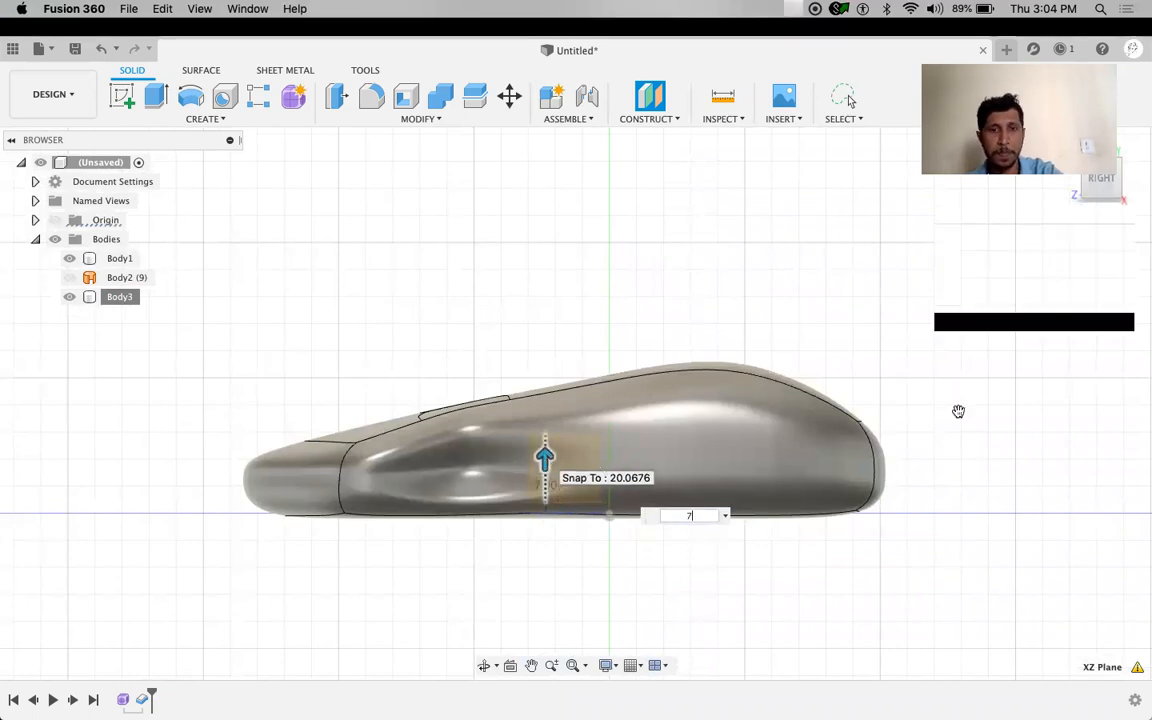
pyautogui.press('Return')
pyautogui.keyDown('shift'); pyautogui.moveTo(368, 337); pyautogui.dragTo(399, 365, button='middle'); pyautogui.keyUp('shift')
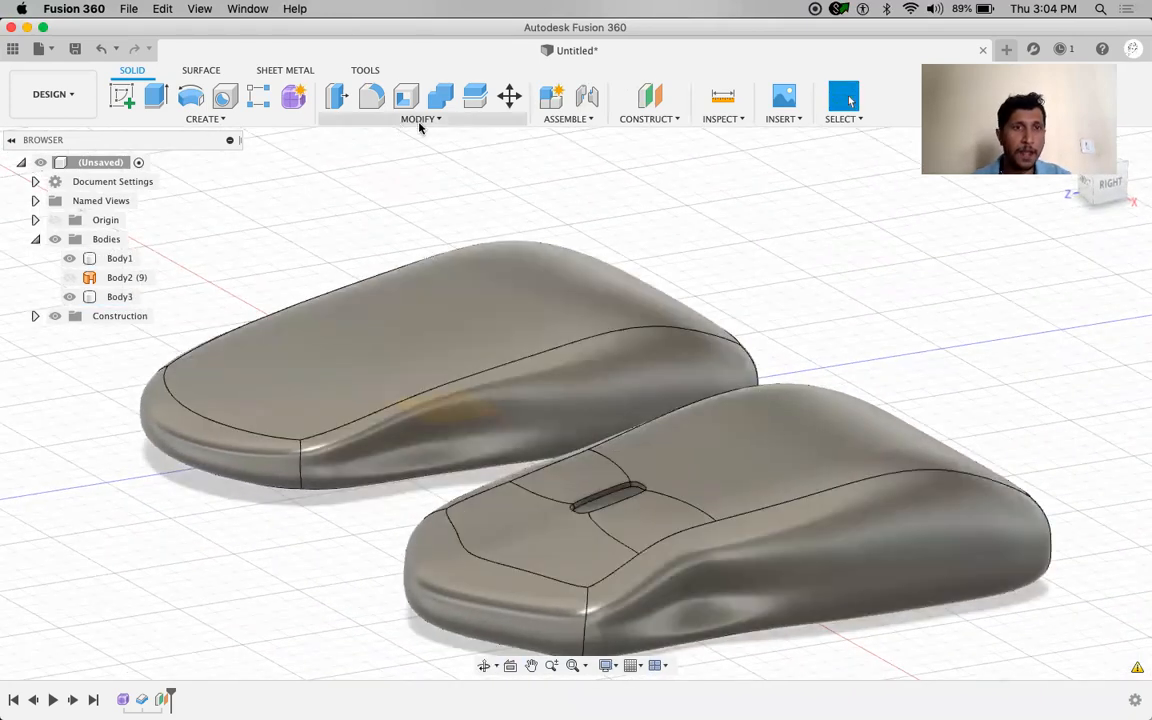
# Split Body3 along Plane1, producing the separate Body4
pyautogui.click(420, 120)
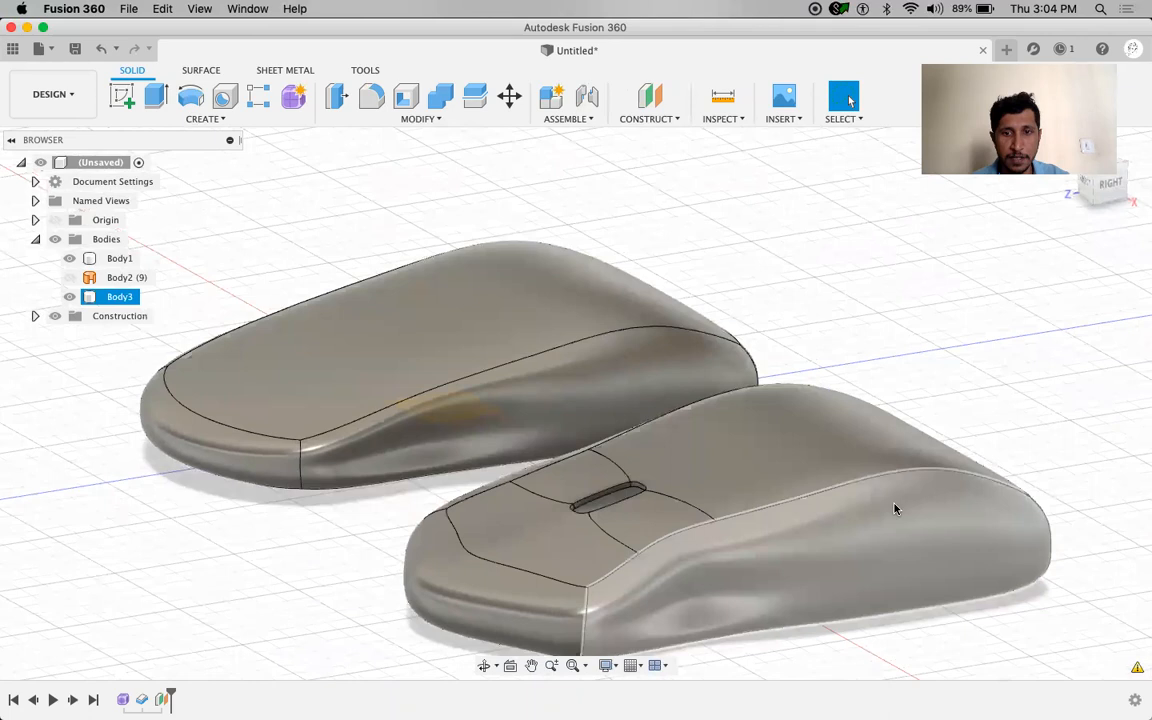
pyautogui.click(108, 296)
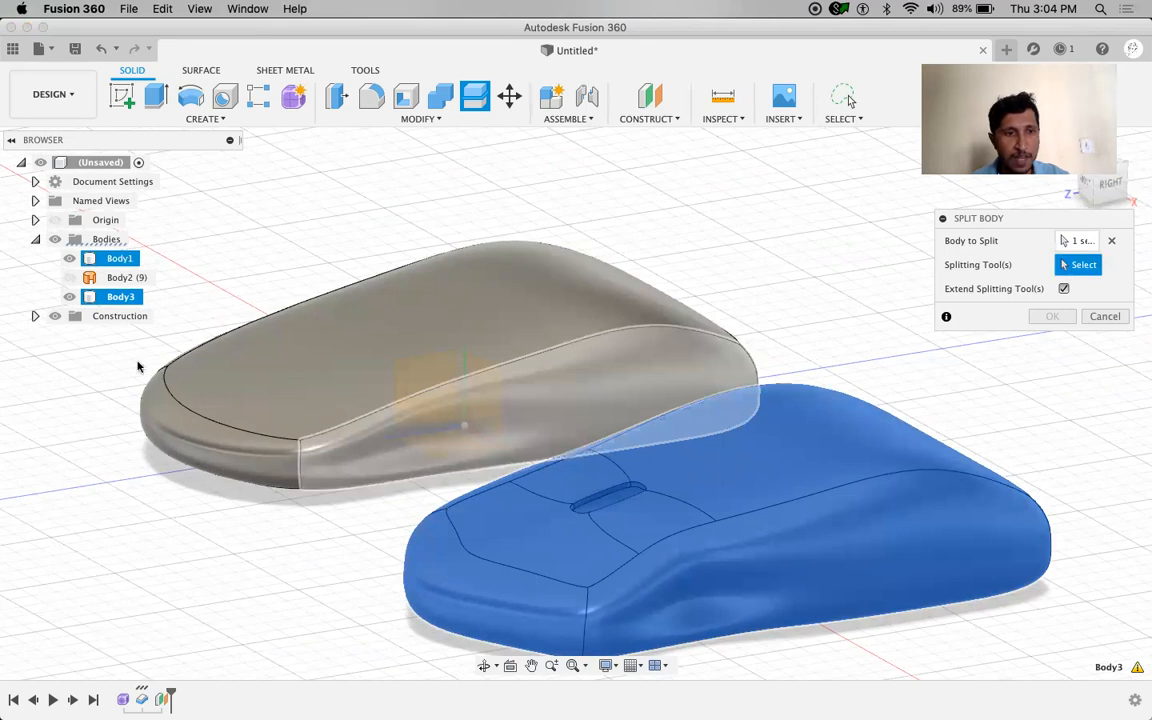
pyautogui.click(35, 316)
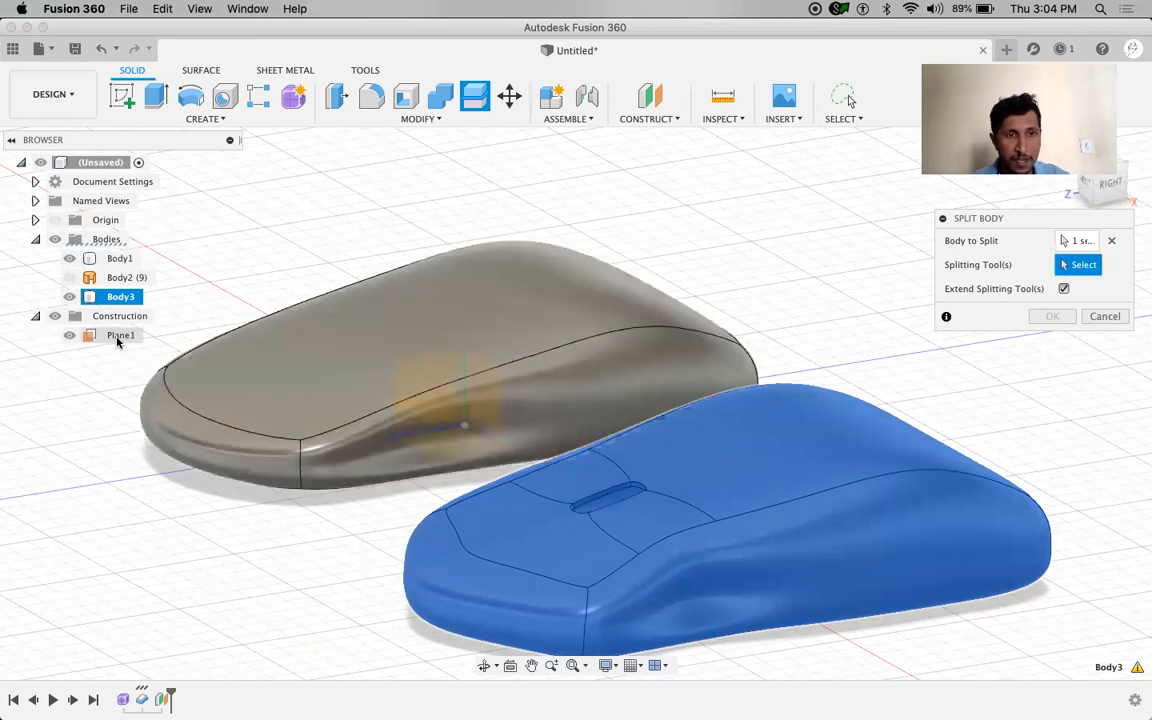
pyautogui.click(117, 337)
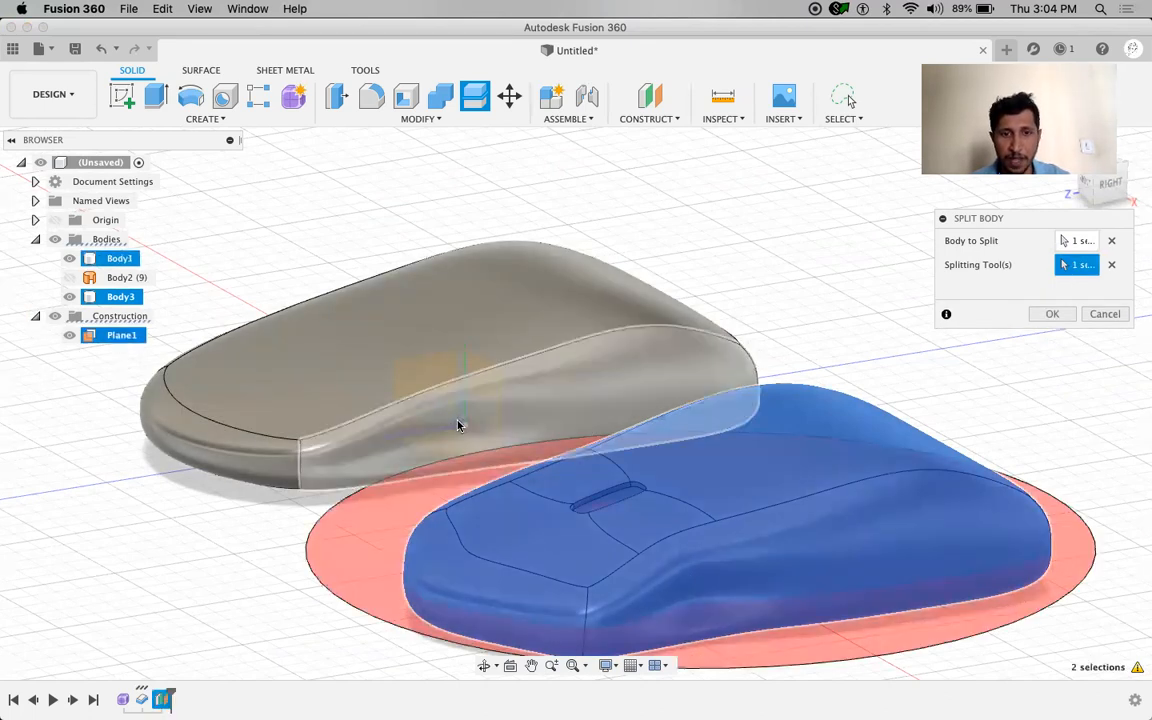
pyautogui.keyDown('shift'); pyautogui.moveTo(790, 265); pyautogui.dragTo(693, 307, button='middle'); pyautogui.keyUp('shift')
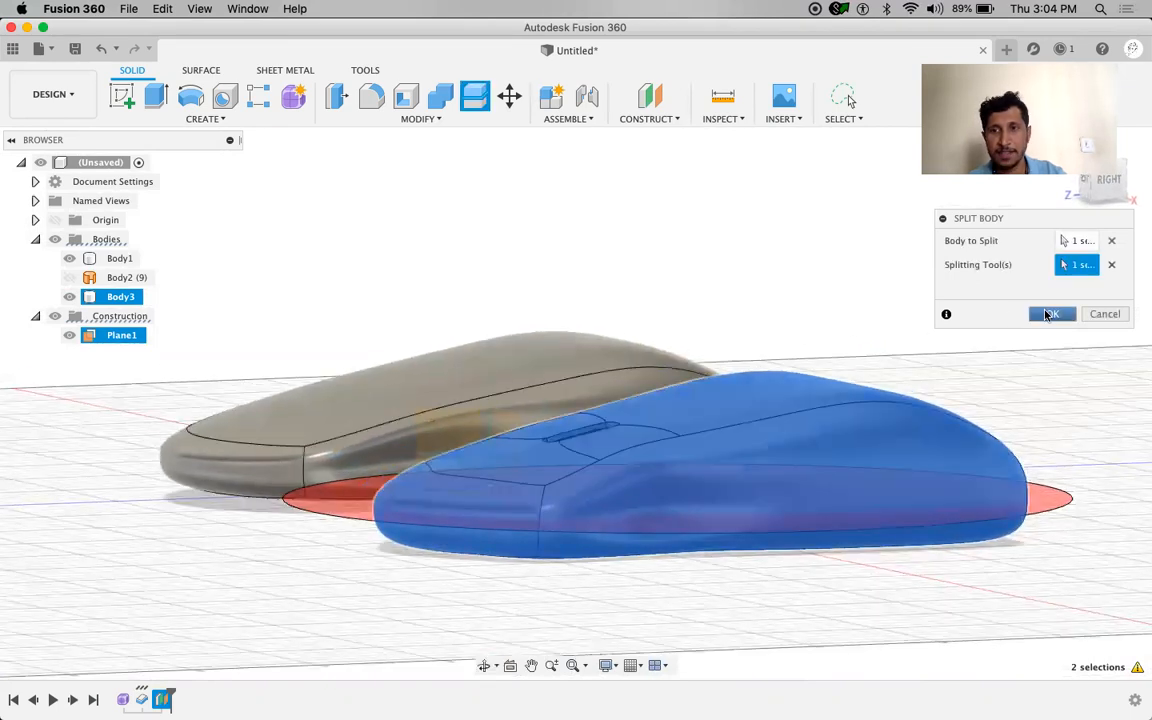
pyautogui.press('Return')
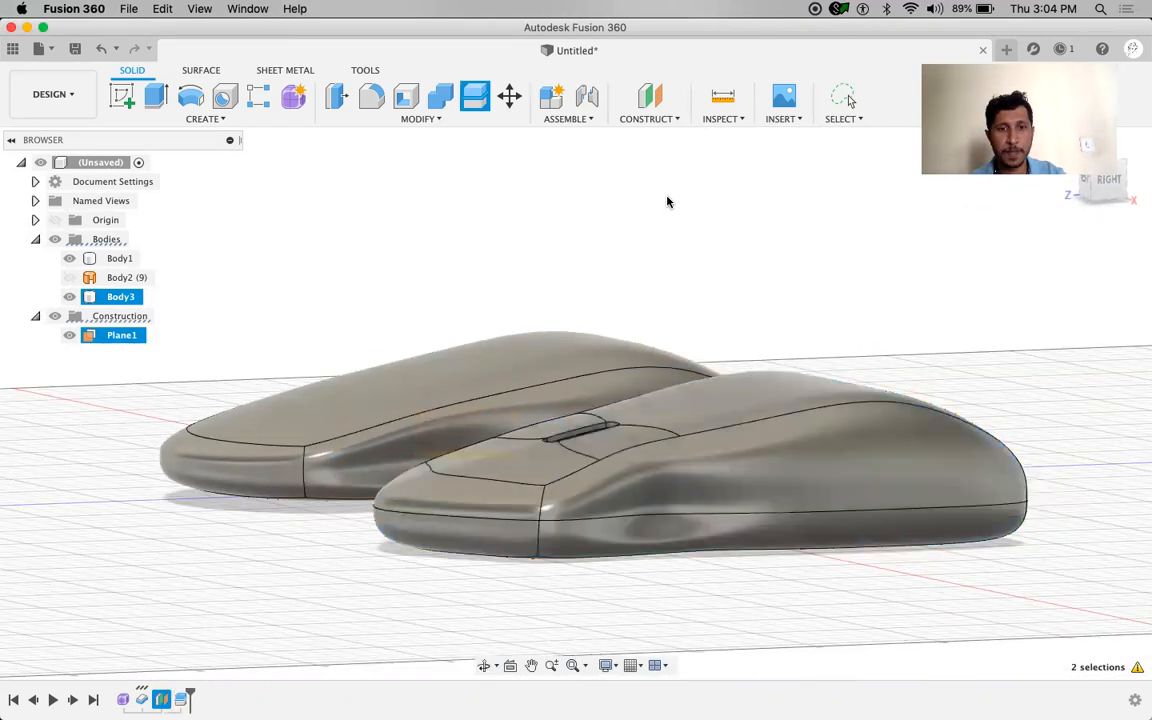
pyautogui.keyDown('shift'); pyautogui.moveTo(193, 514); pyautogui.dragTo(116, 368, button='middle'); pyautogui.keyUp('shift')
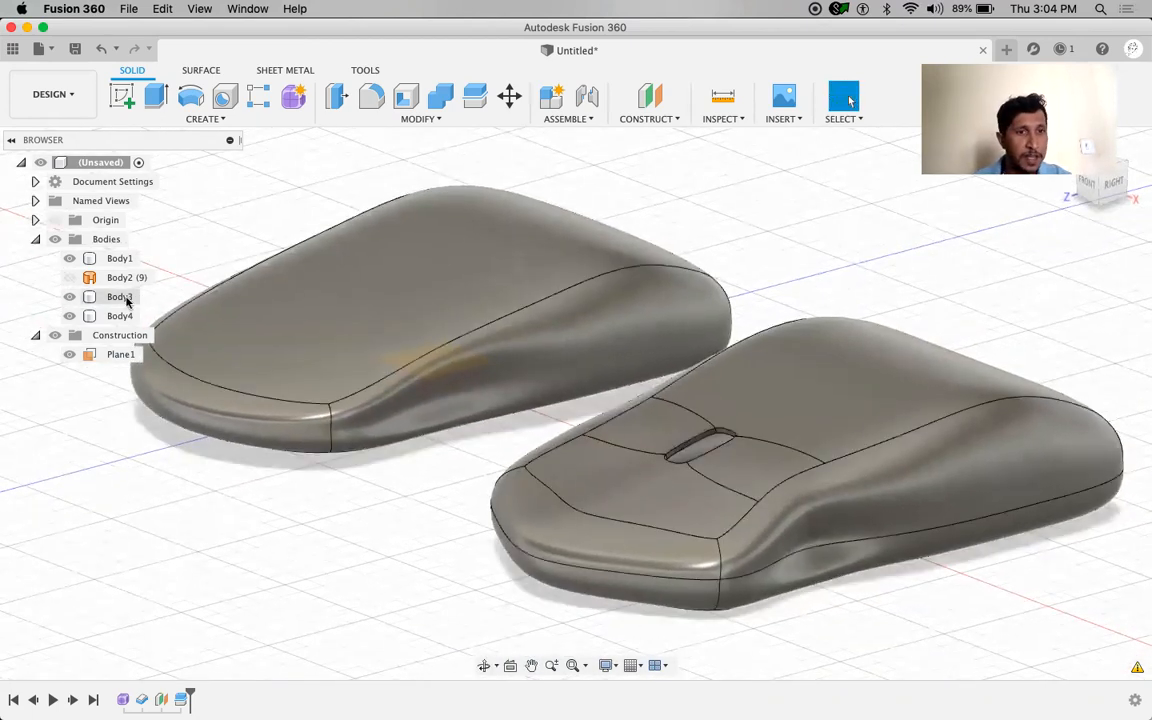
# Hide Body1 and Body3 in the browser, leaving only Body4 visible
pyautogui.click(117, 258)
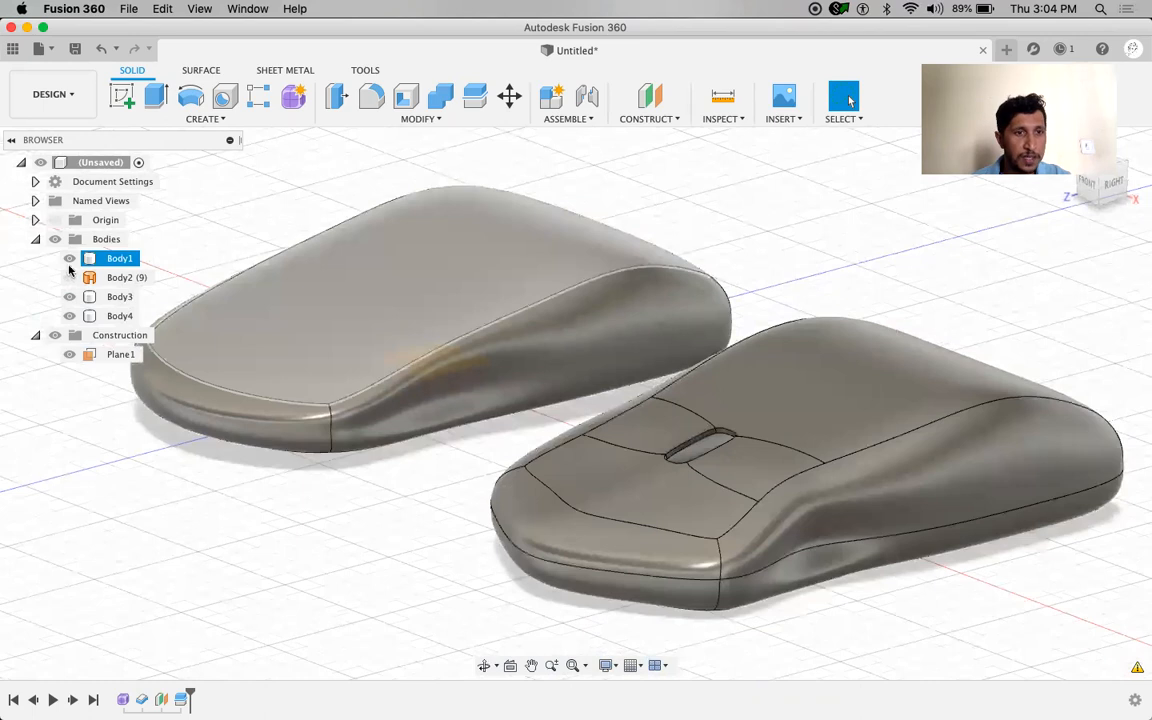
pyautogui.press('v')
pyautogui.moveTo(204, 522); pyautogui.dragTo(155, 441, button='middle')
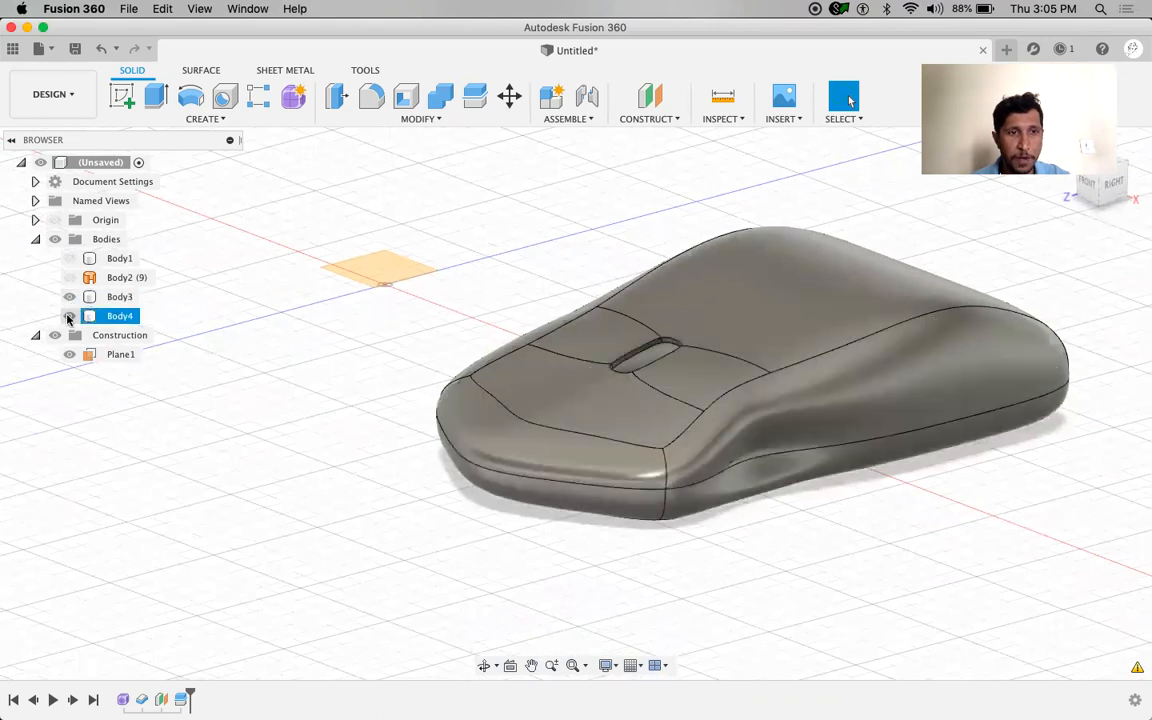
pyautogui.click(69, 317)
pyautogui.press('v')
pyautogui.moveTo(206, 470); pyautogui.dragTo(212, 487, button='middle')
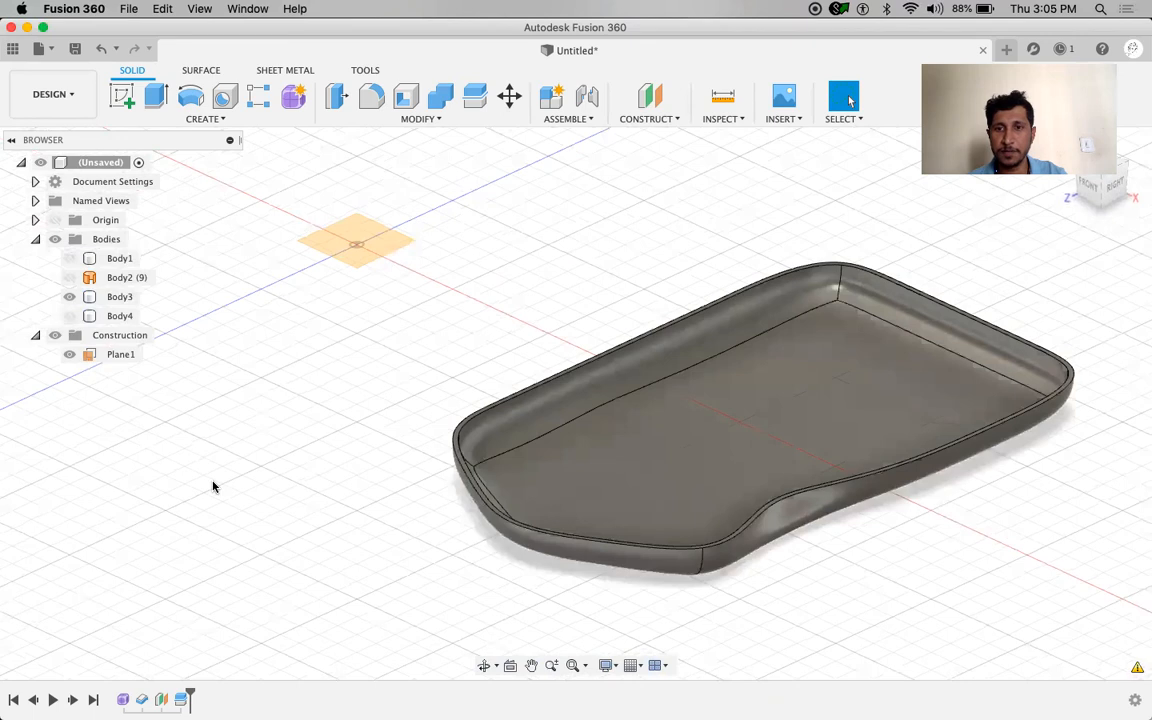
pyautogui.click(70, 317)
pyautogui.click(70, 297)
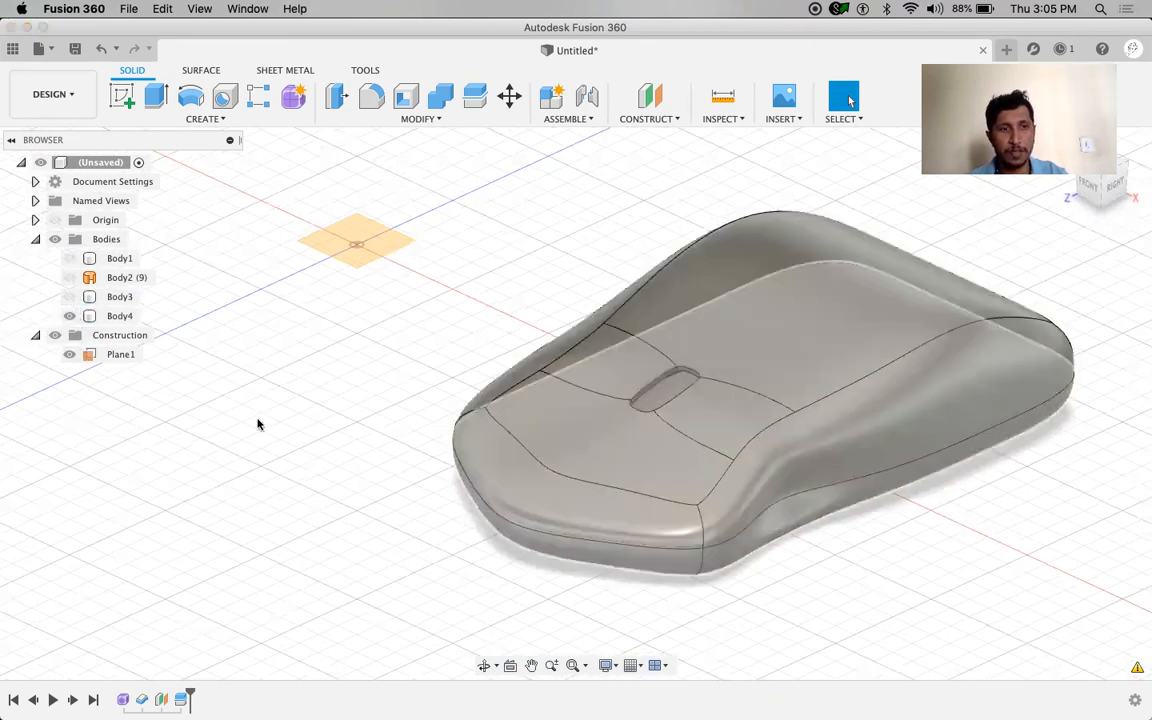
# Orbit around Body4 to inspect the shell and its central oval opening
pyautogui.keyDown('shift'); pyautogui.moveTo(257, 470); pyautogui.dragTo(275, 383, button='middle'); pyautogui.keyUp('shift')
pyautogui.moveTo(388, 393); pyautogui.dragTo(380, 437, button='middle')
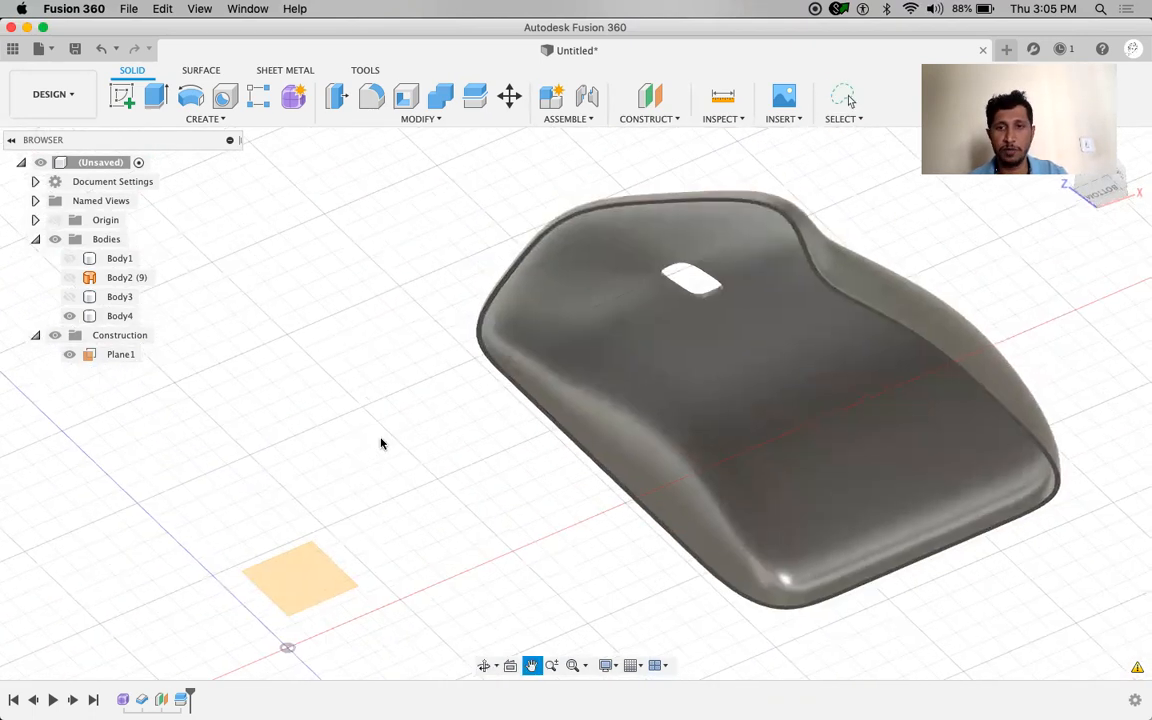
pyautogui.press('Escape')
pyautogui.keyDown('shift'); pyautogui.moveTo(364, 366); pyautogui.dragTo(330, 415, button='middle'); pyautogui.keyUp('shift')
# Export Body4 as an STL file, then start a new empty design, Untitled(1)
pyautogui.rightClick(120, 316)
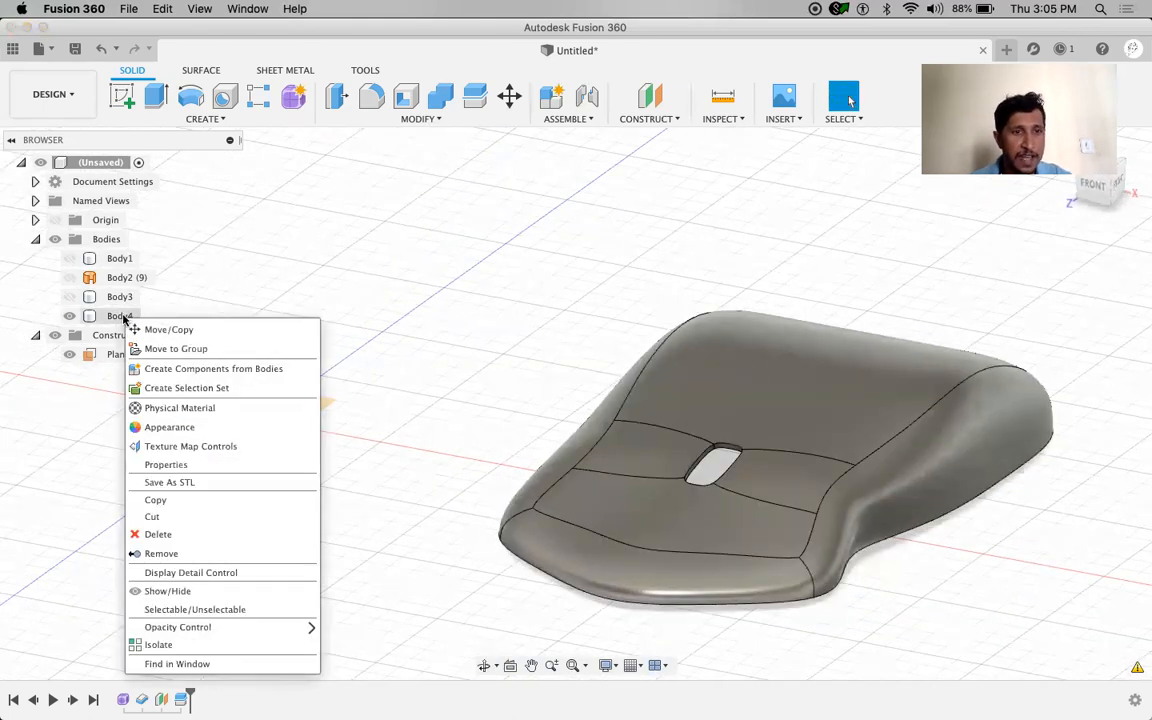
pyautogui.click(249, 481)
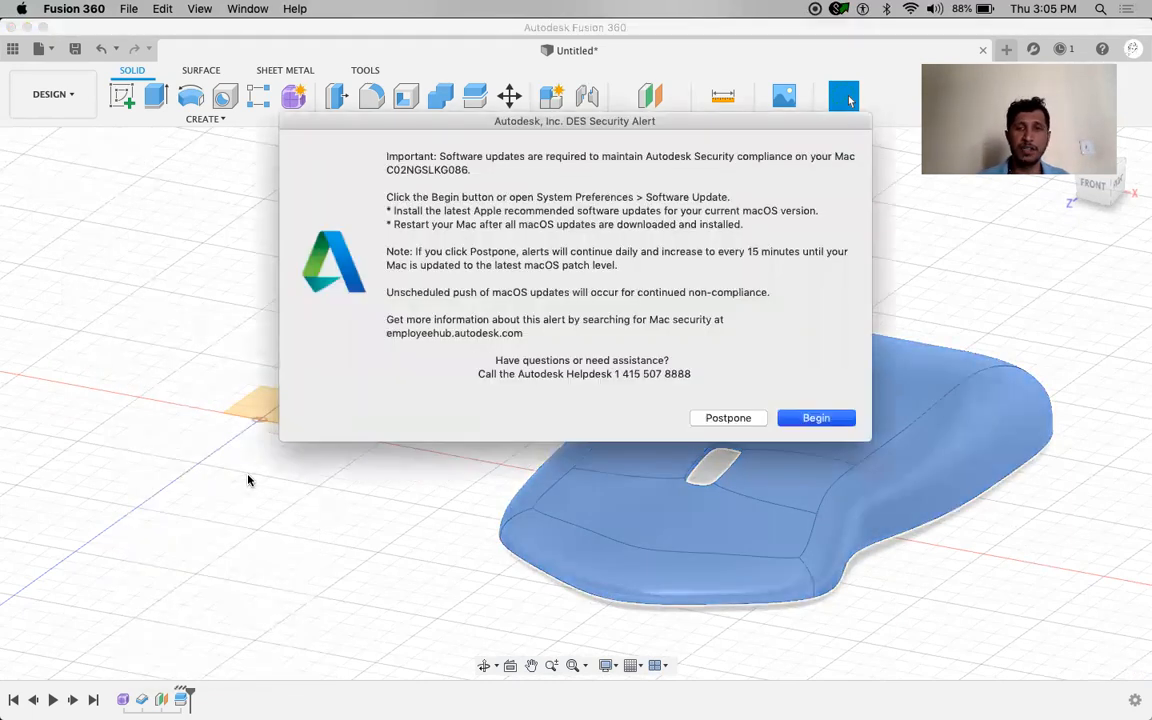
pyautogui.click(741, 418)
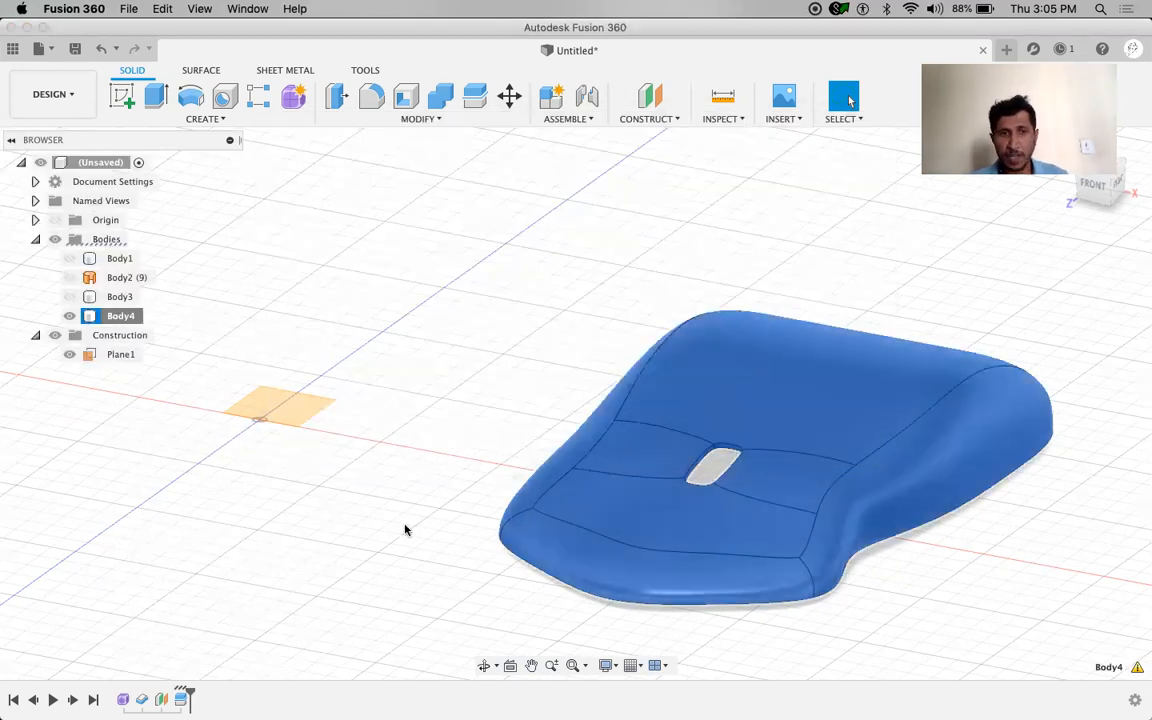
pyautogui.click(405, 530)
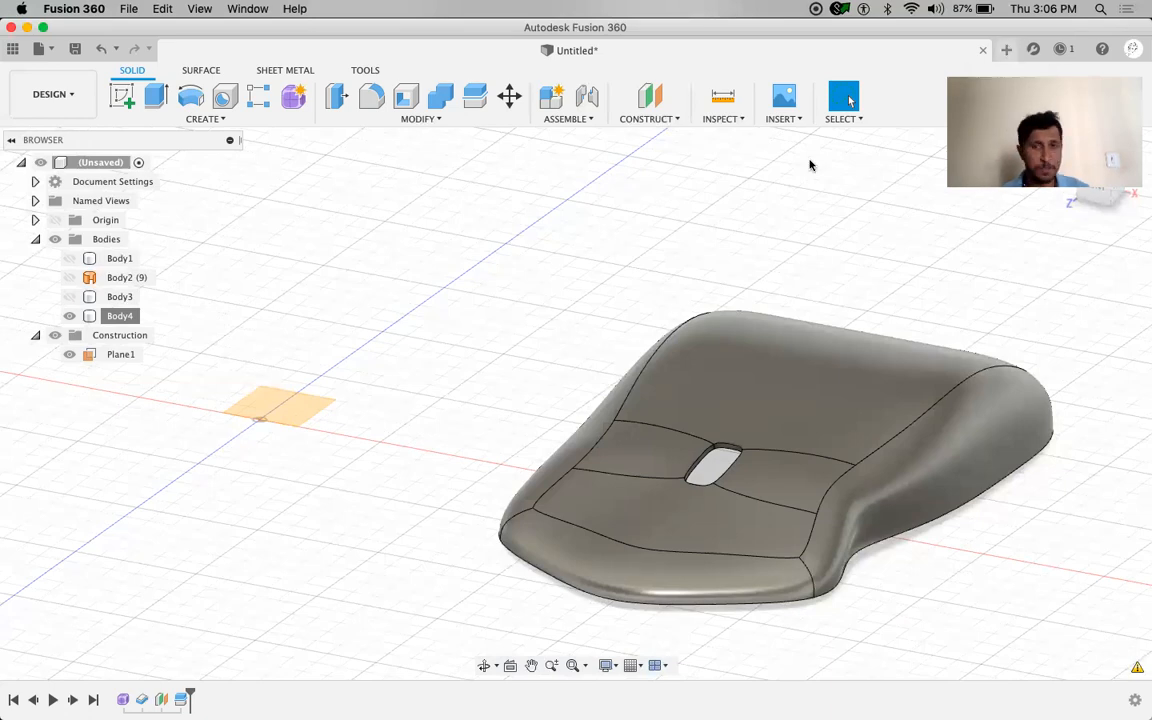
pyautogui.press('super+n')
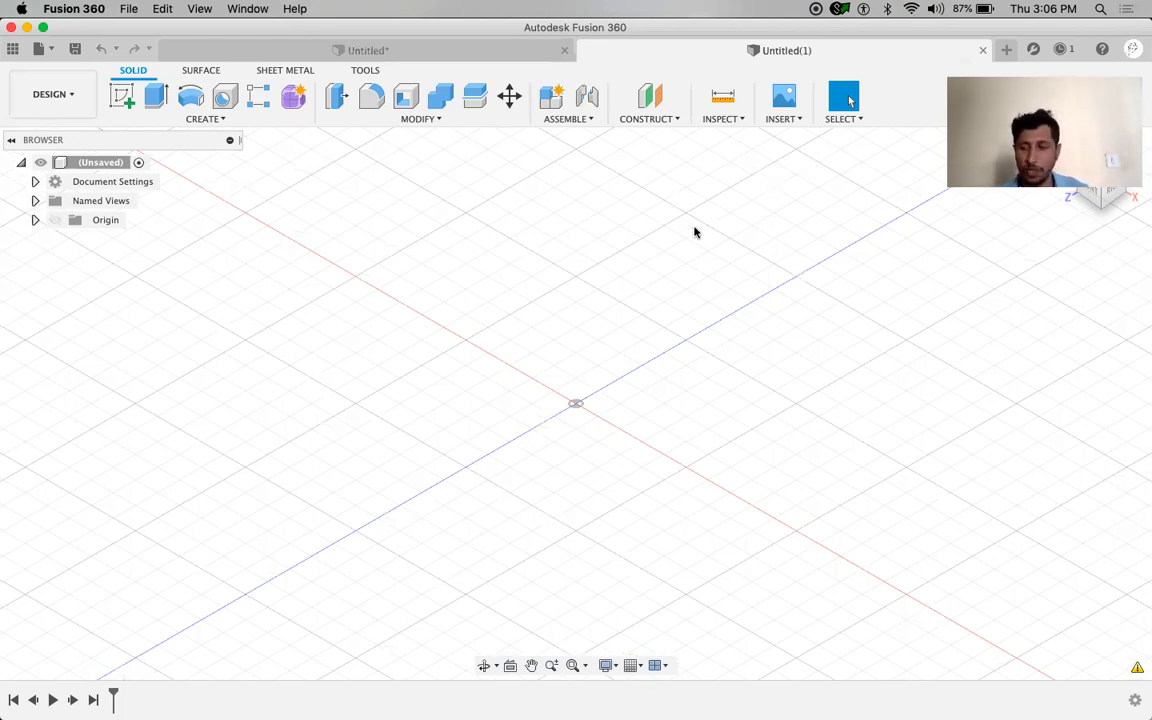
# Start a T-spline box on the vertical origin plane with a 50 by 50 mm base
pyautogui.click(294, 100)
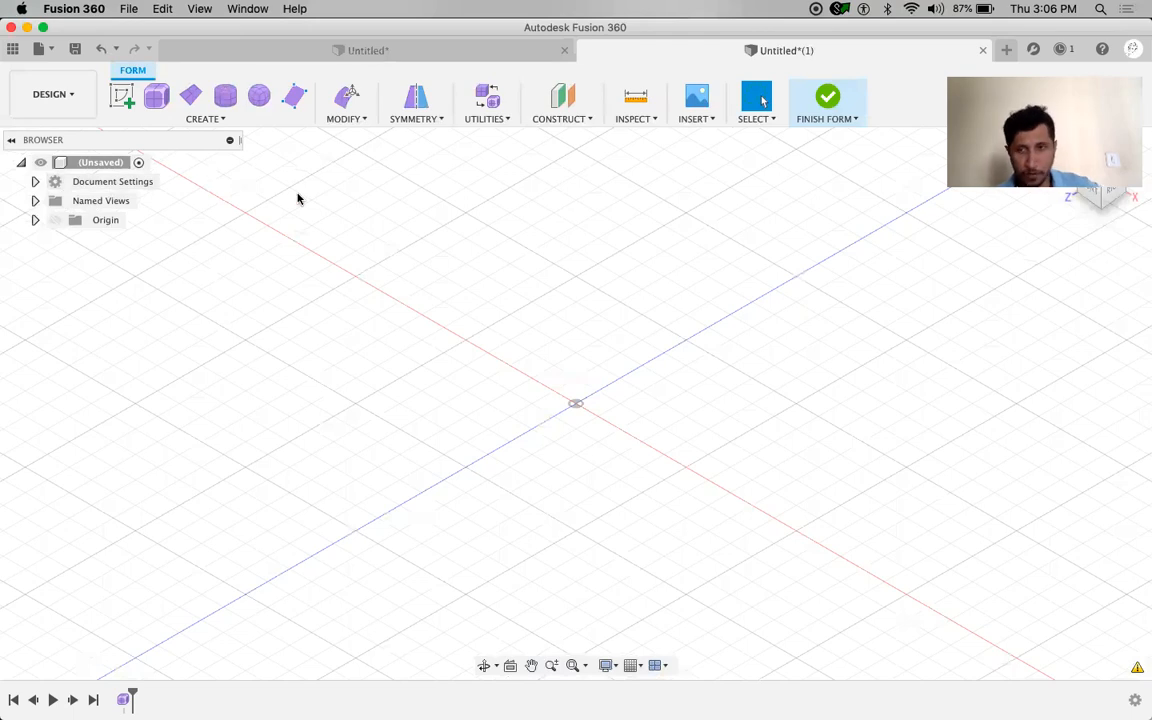
pyautogui.click(157, 96)
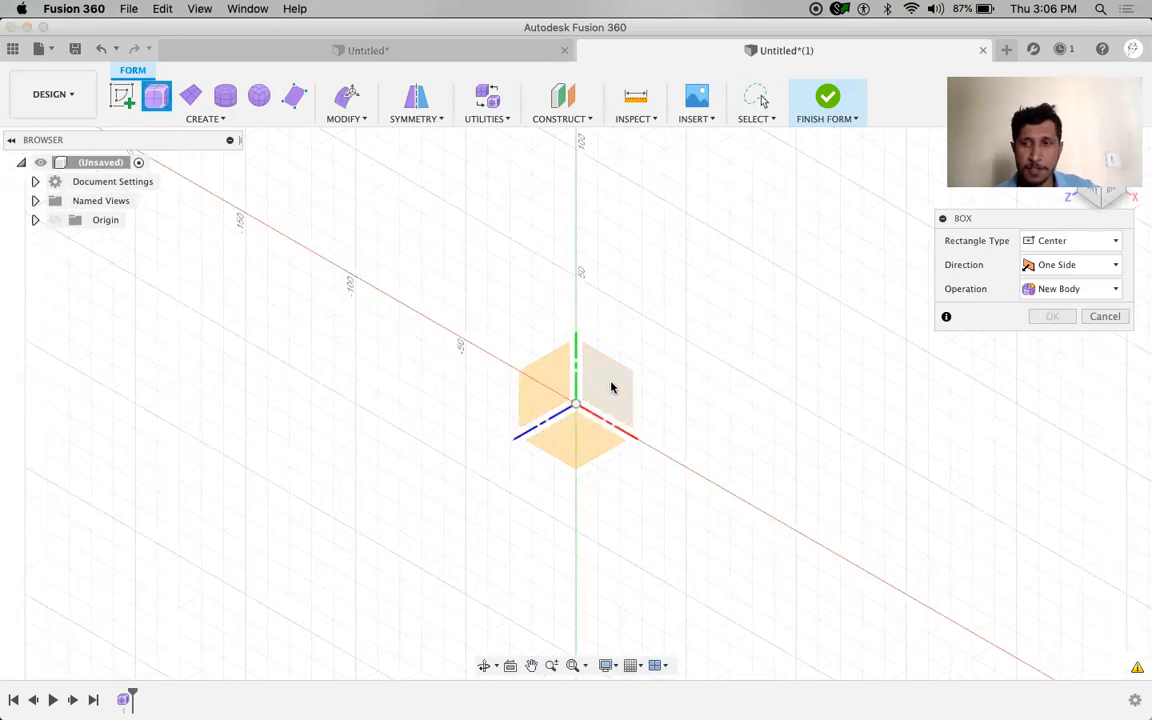
pyautogui.click(610, 386)
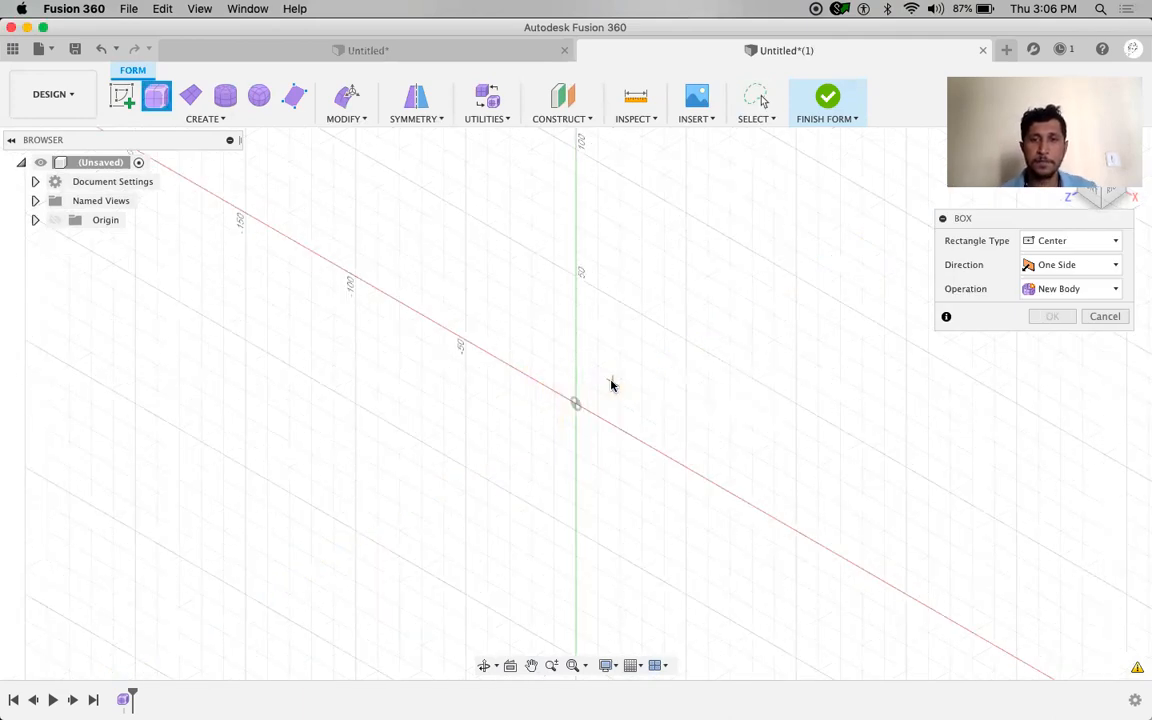
pyautogui.click(576, 404)
pyautogui.write('50')
pyautogui.press('Tab')
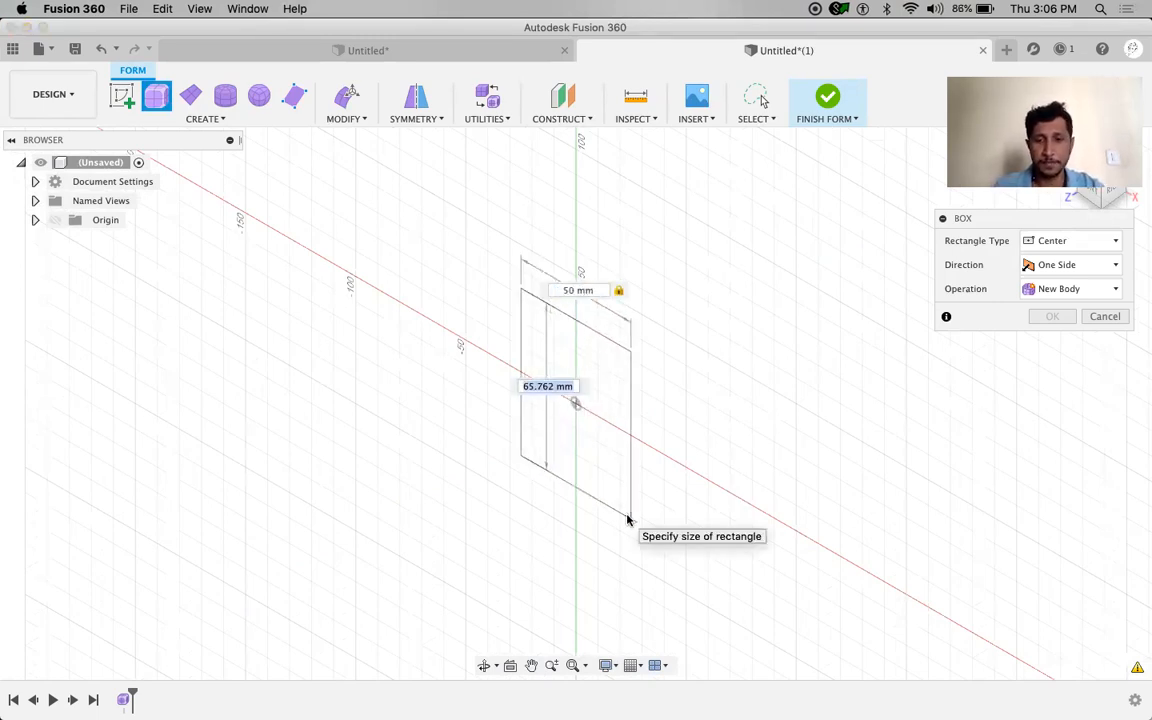
pyautogui.write('50')
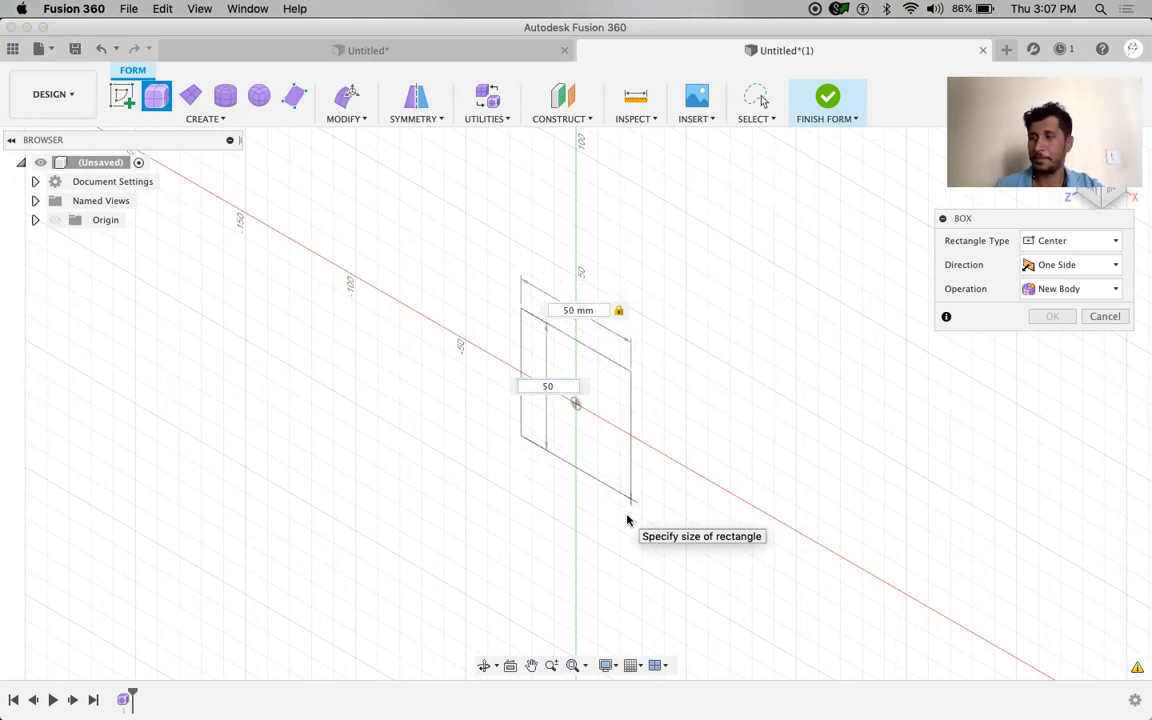
pyautogui.press('Tab')
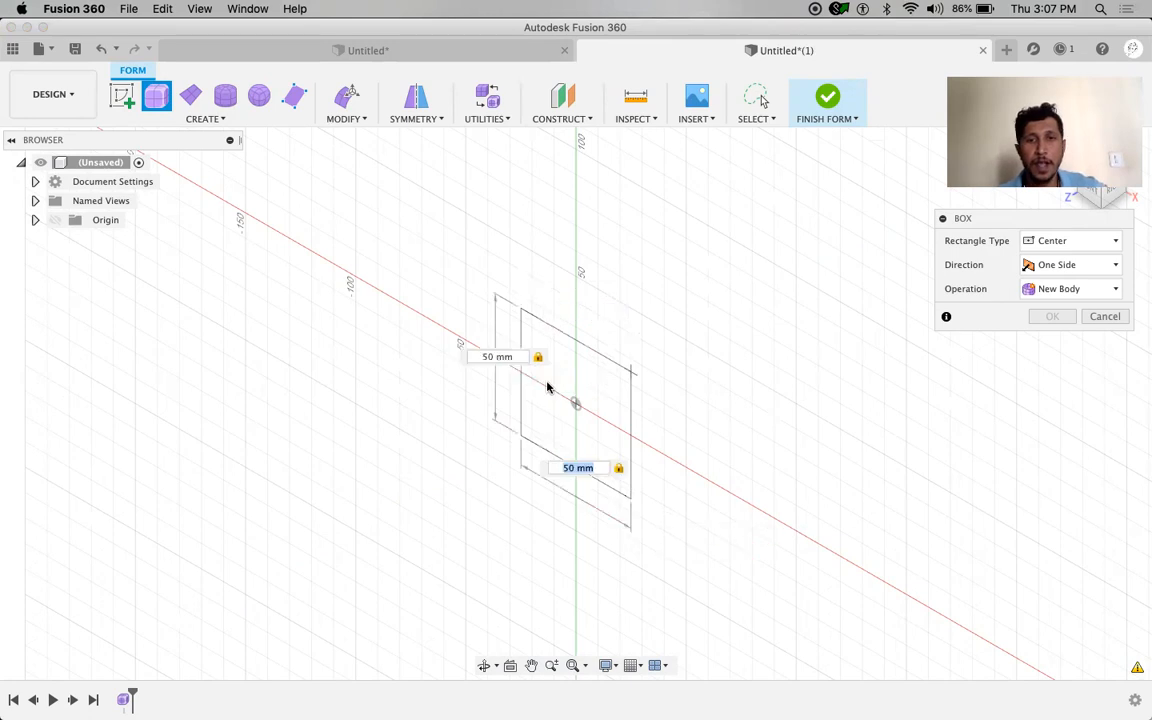
pyautogui.press('Return')
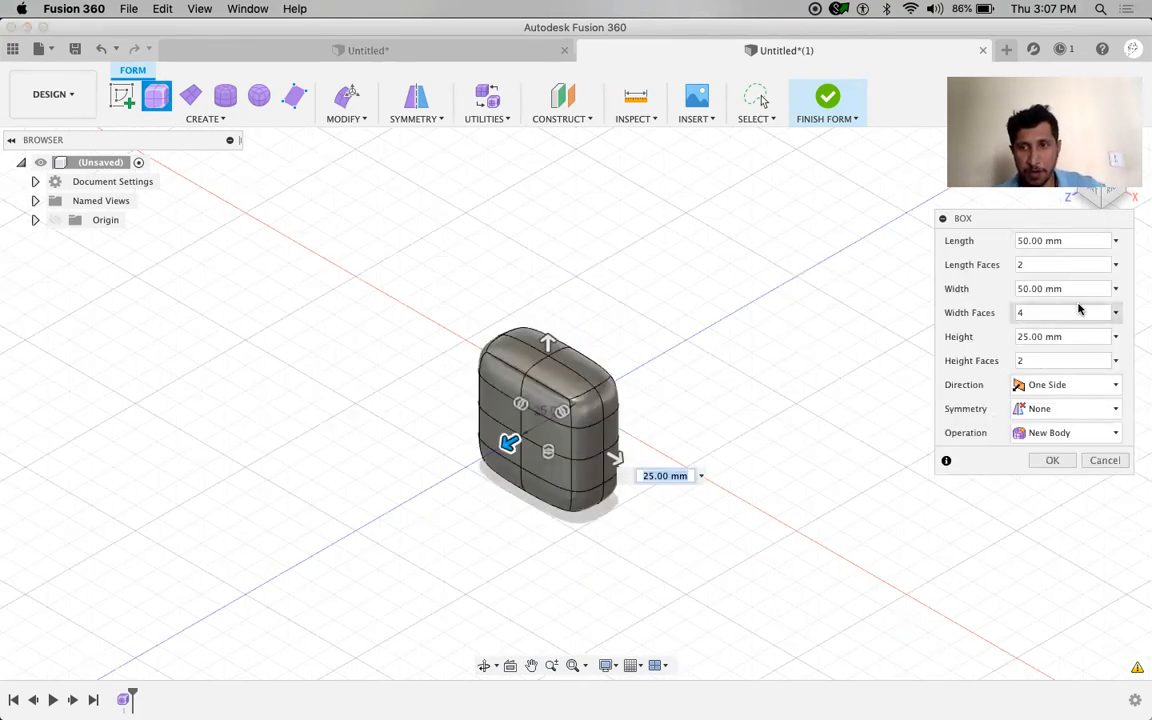
# Set the box height to 15 mm and width faces to 2, then confirm
pyautogui.click(1030, 339)
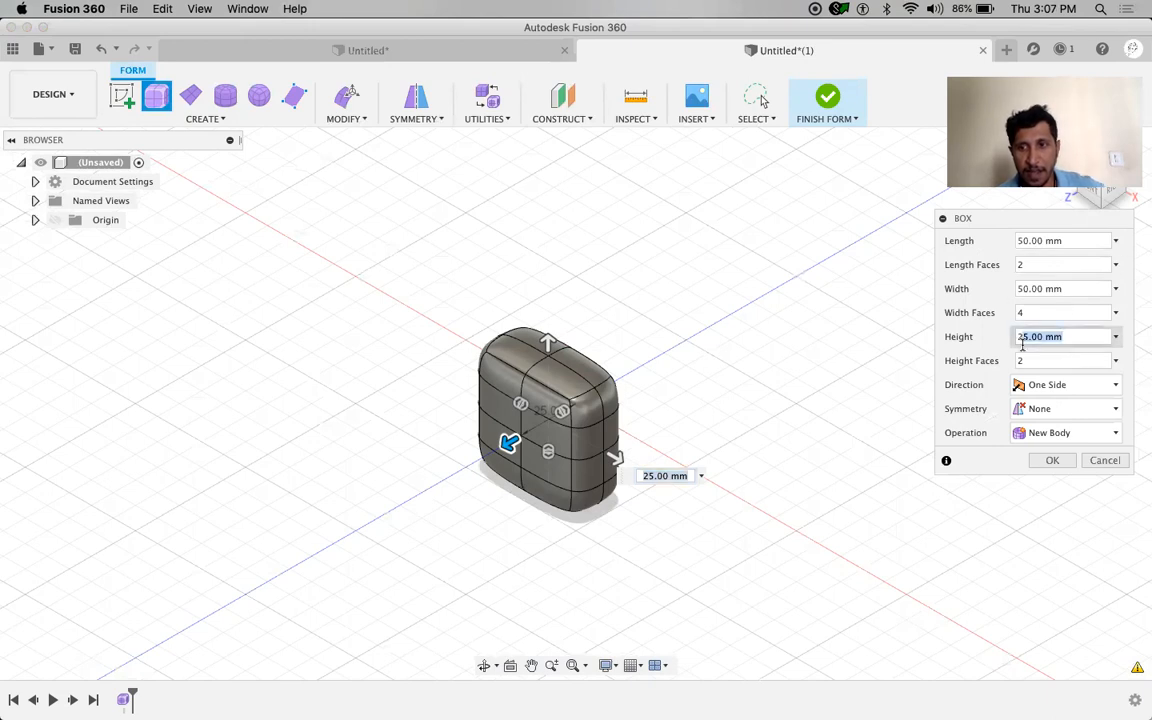
pyautogui.write('15')
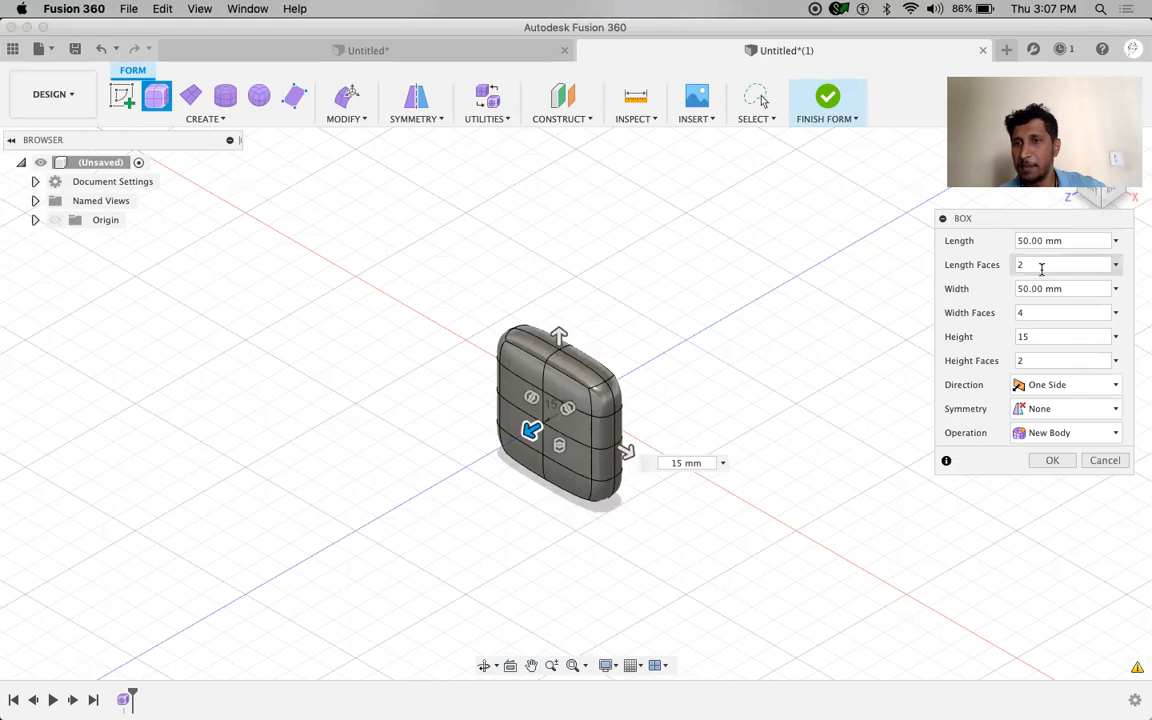
pyautogui.click(1025, 312)
pyautogui.write('2')
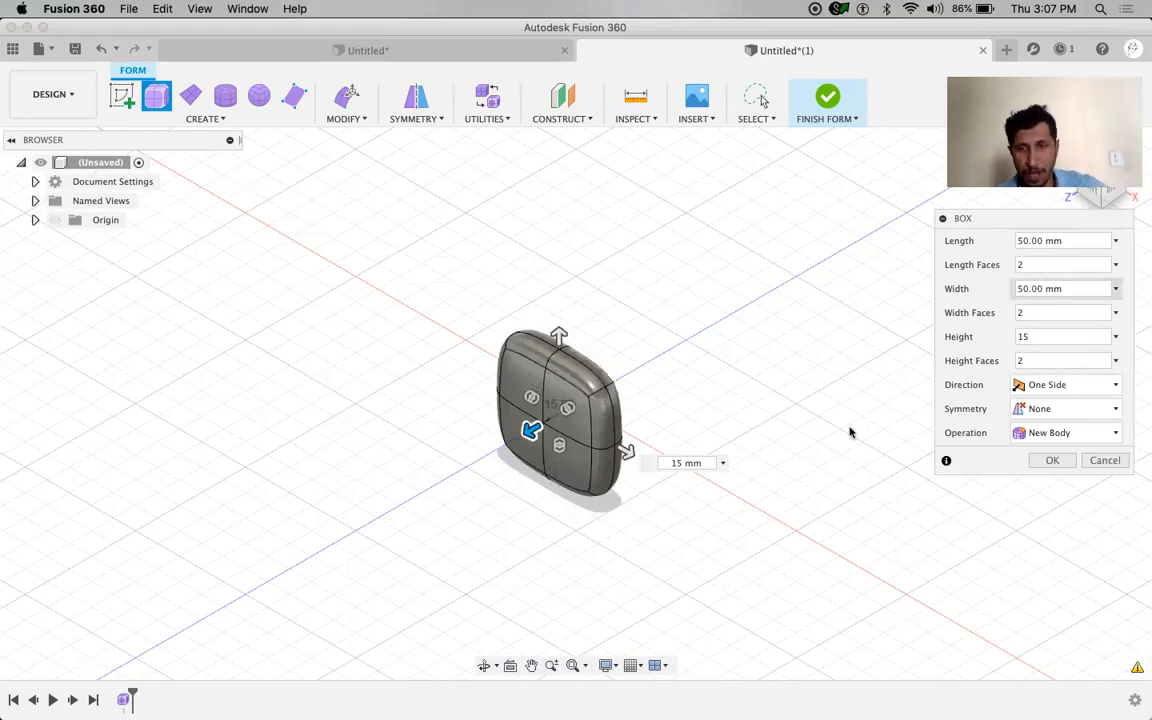
pyautogui.scroll(5, 517, 465)
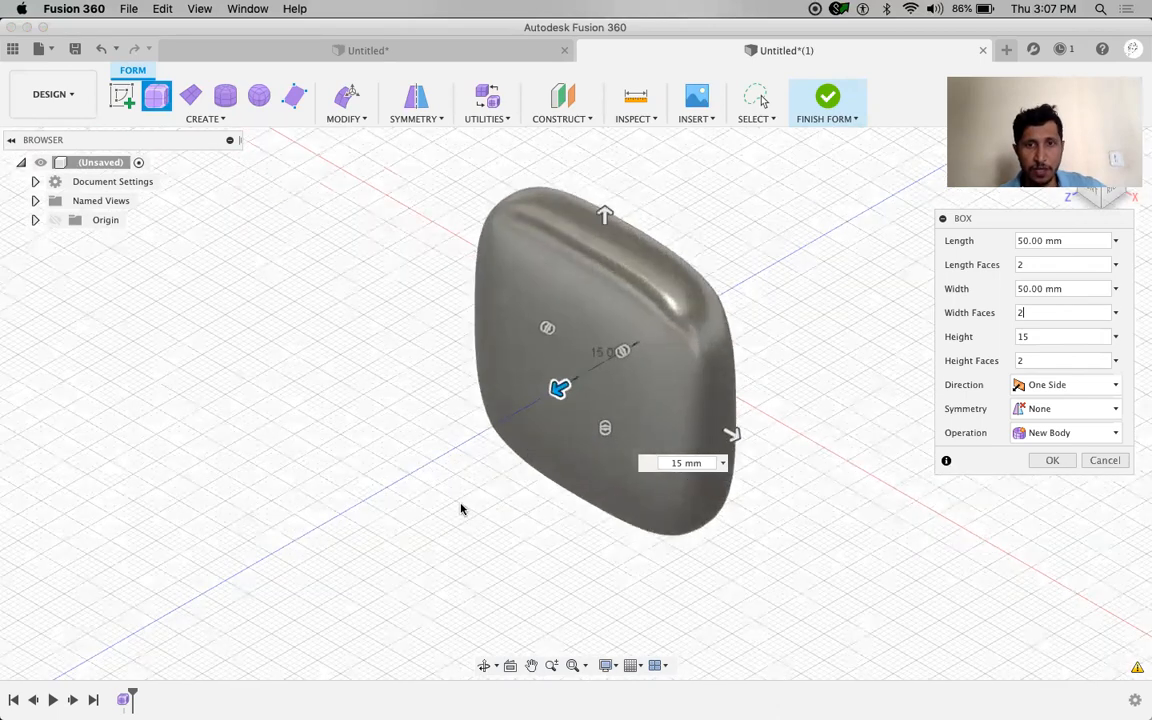
pyautogui.moveTo(505, 533); pyautogui.dragTo(487, 584, button='middle')
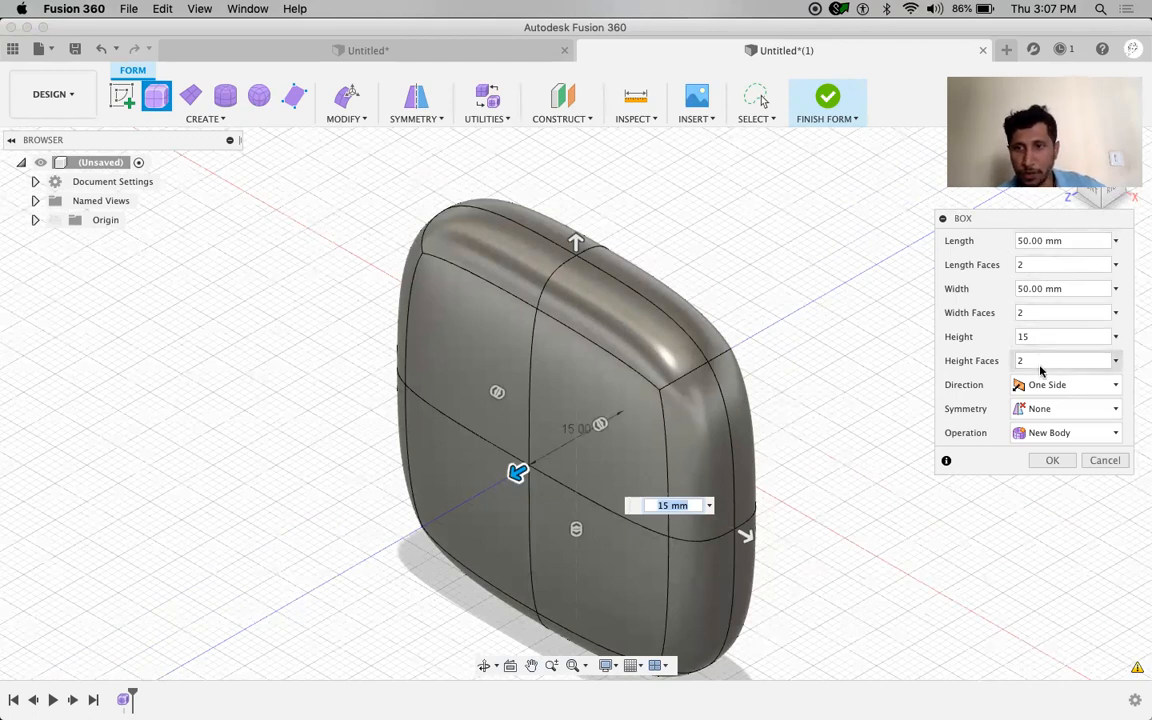
pyautogui.click(1048, 462)
pyautogui.moveTo(899, 453); pyautogui.dragTo(905, 431, button='middle')
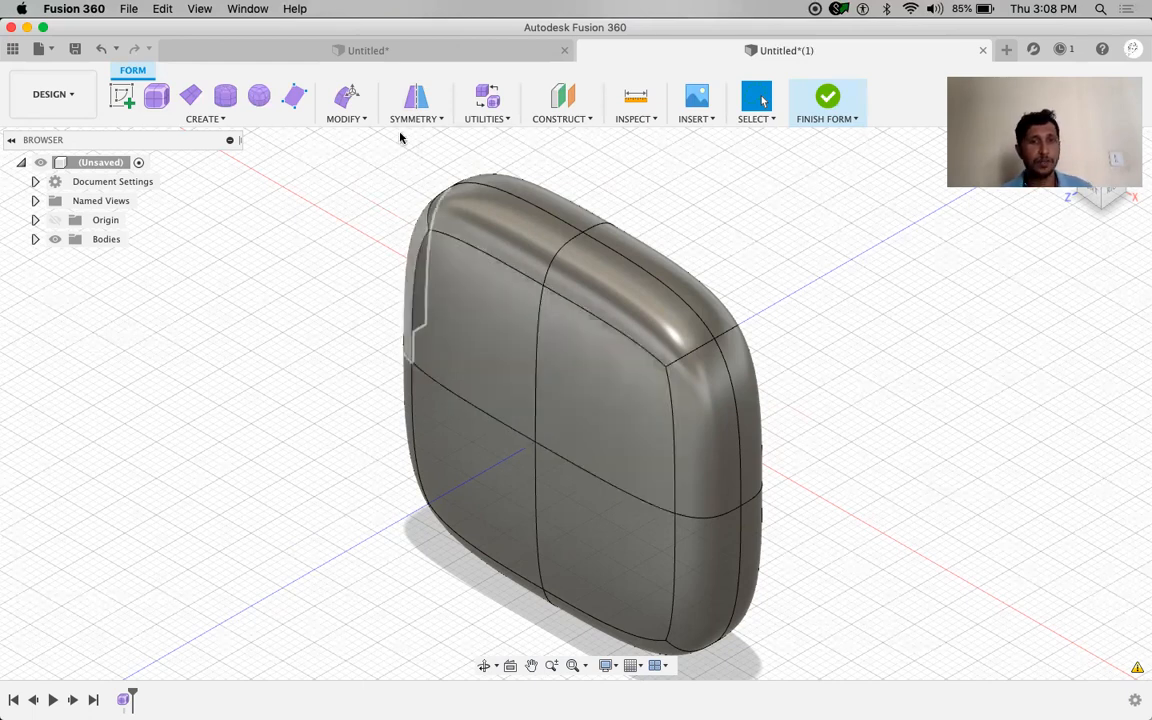
# Launch Mirror – Internal symmetry for the T-spline box
pyautogui.click(418, 100)
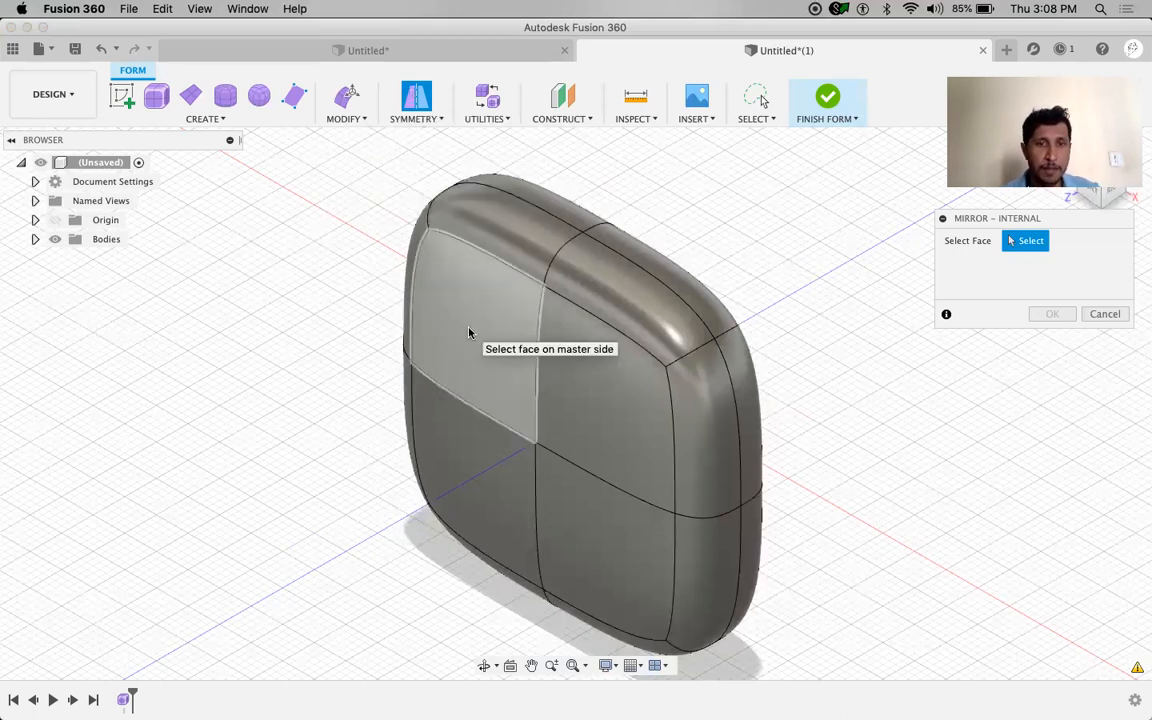
# Apply left-right internal mirror symmetry using the two left faces as the master side
pyautogui.click(474, 385)
pyautogui.click(465, 478)
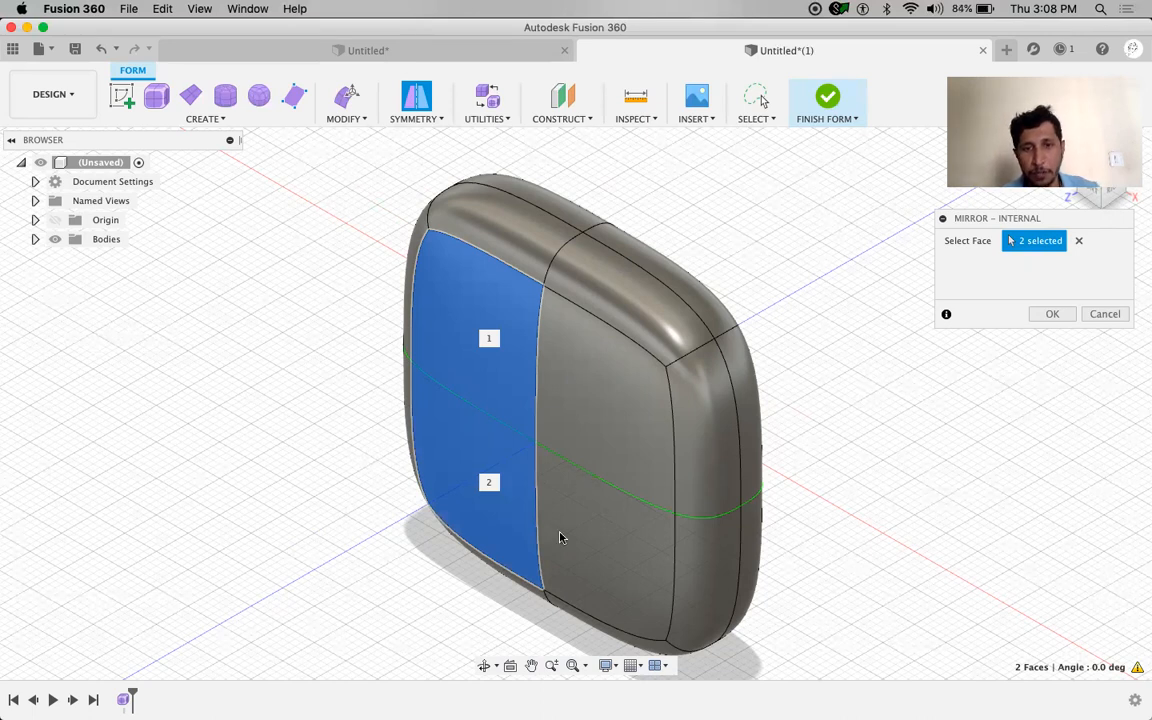
pyautogui.click(1043, 314)
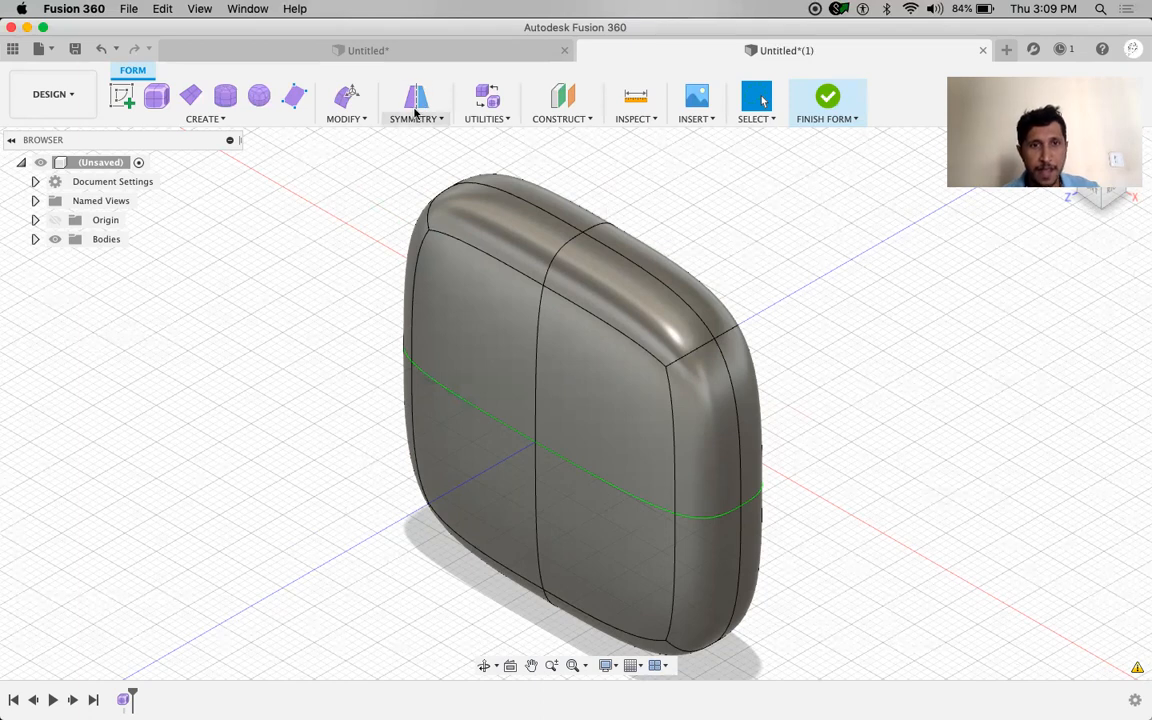
# Apply top-bottom internal mirror symmetry using the two top faces as the master side
pyautogui.click(480, 347)
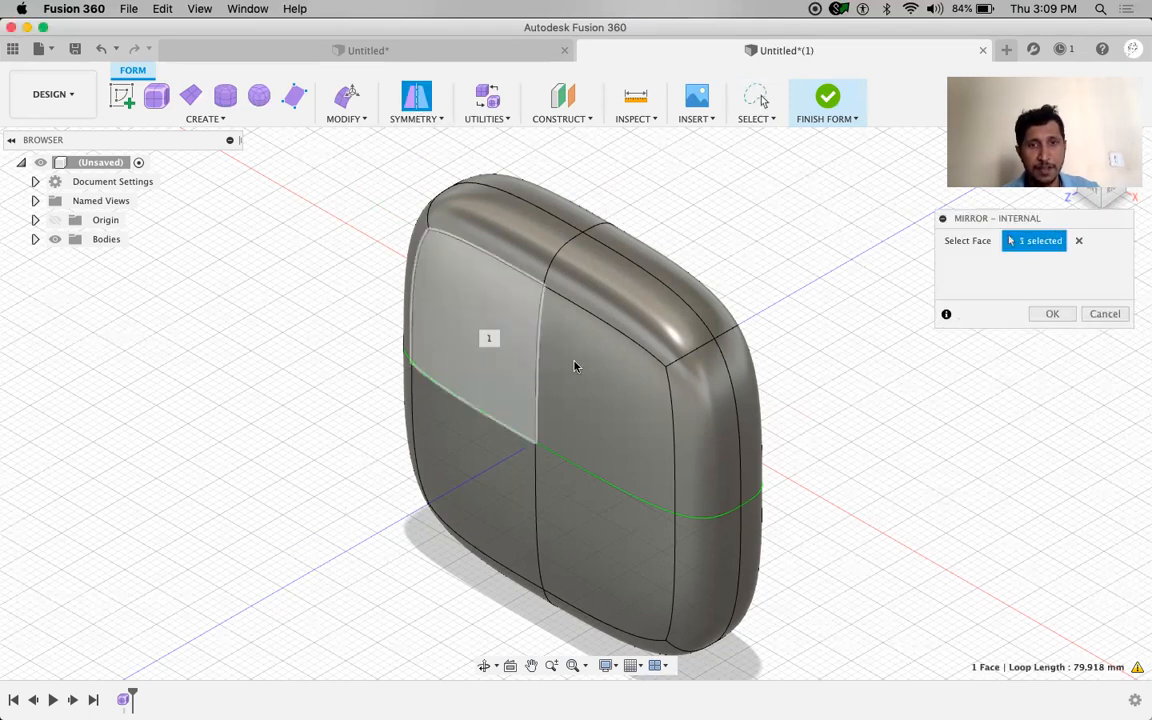
pyautogui.click(600, 384)
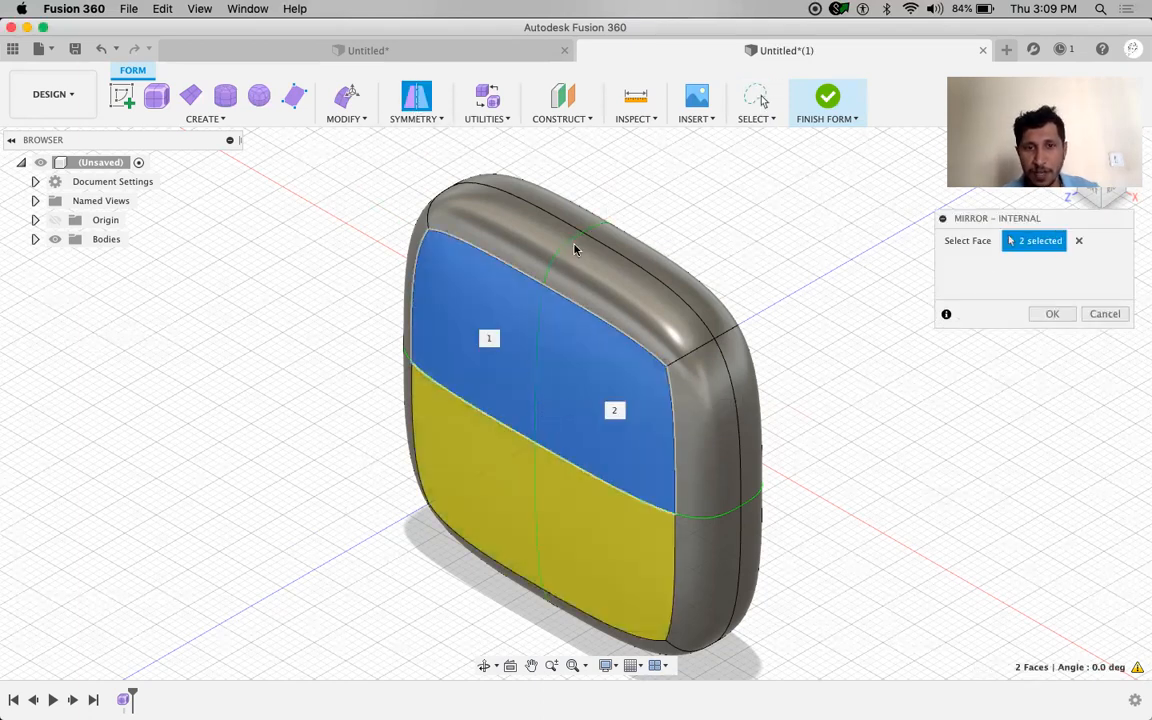
pyautogui.click(1046, 317)
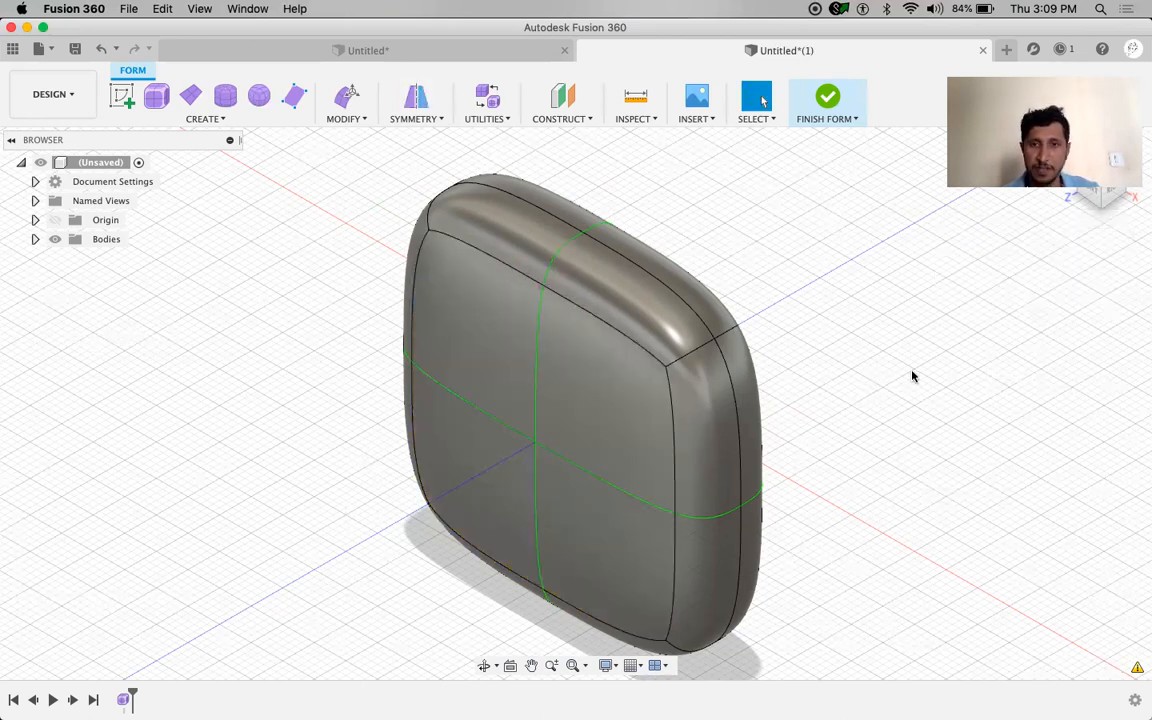
pyautogui.click(429, 215)
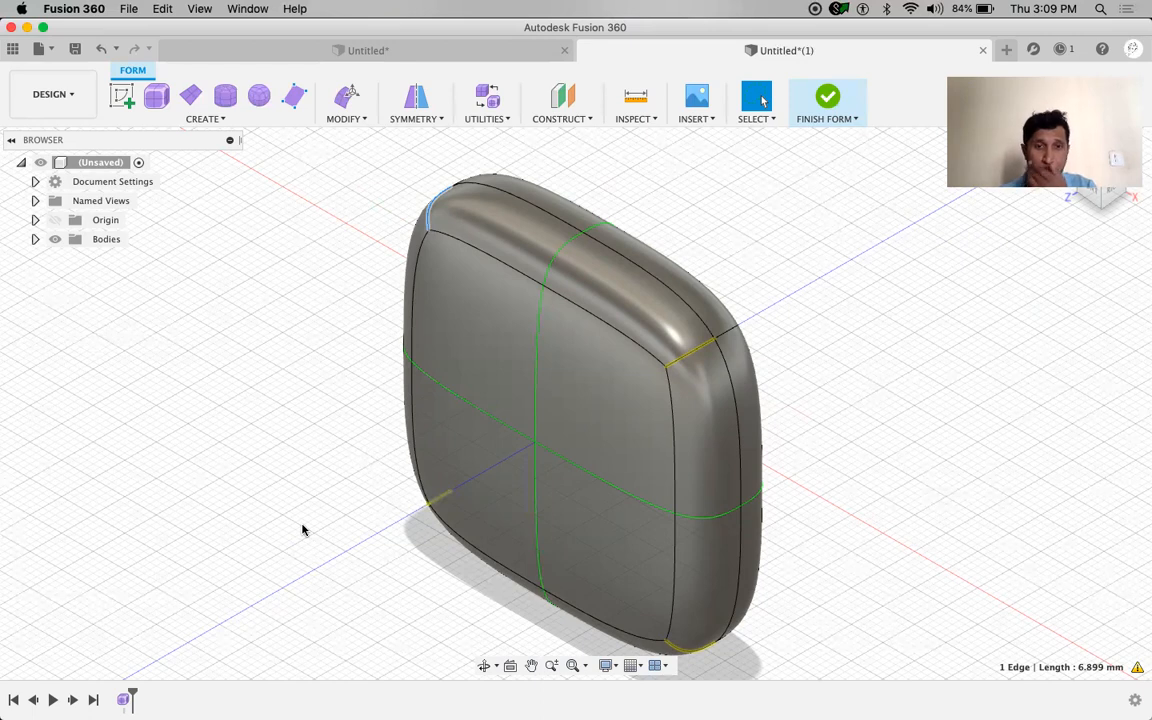
pyautogui.click(230, 495)
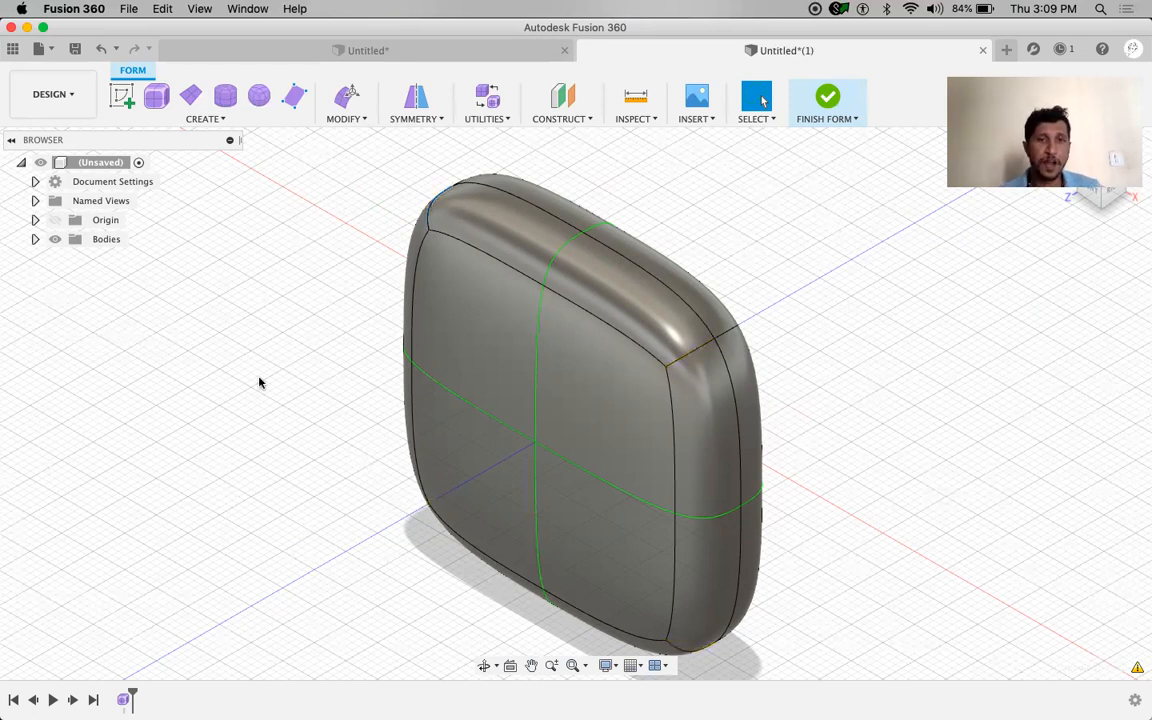
# Raise the body's two top centre edges upward by 10 mm with Edit Form
pyautogui.keyDown('shift'); pyautogui.moveTo(336, 373); pyautogui.dragTo(365, 363, button='middle'); pyautogui.keyUp('shift')
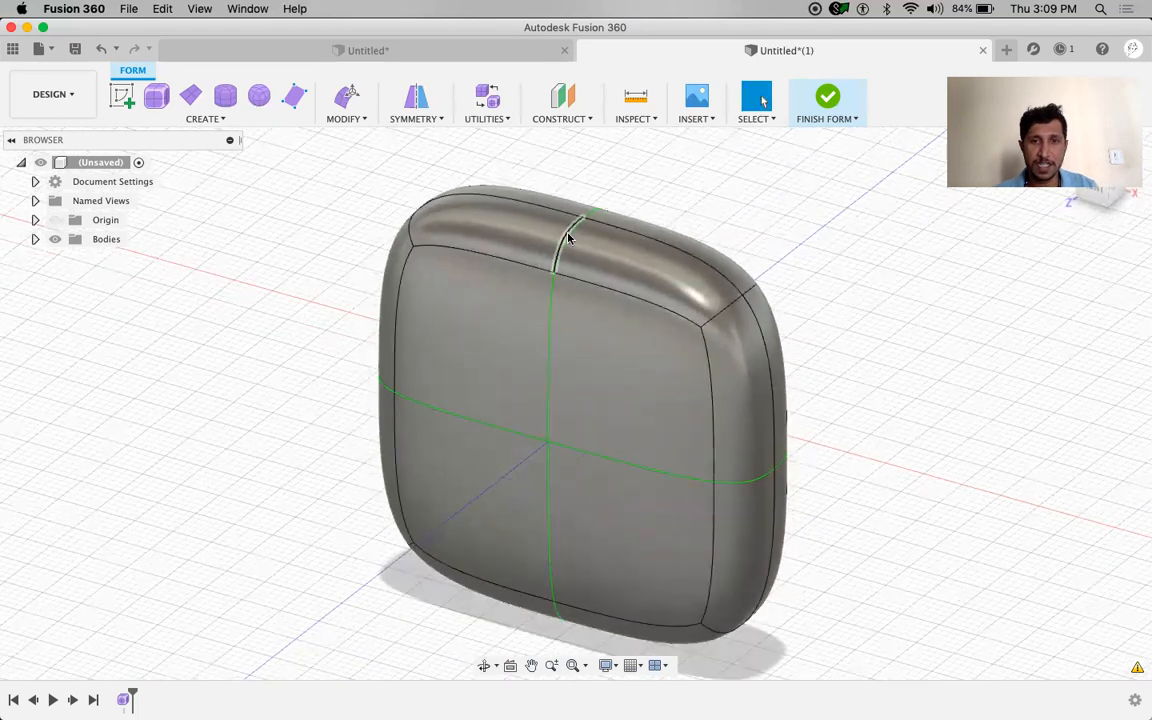
pyautogui.click(562, 236)
pyautogui.keyDown('shift'); pyautogui.click(596, 215); pyautogui.keyUp('shift')
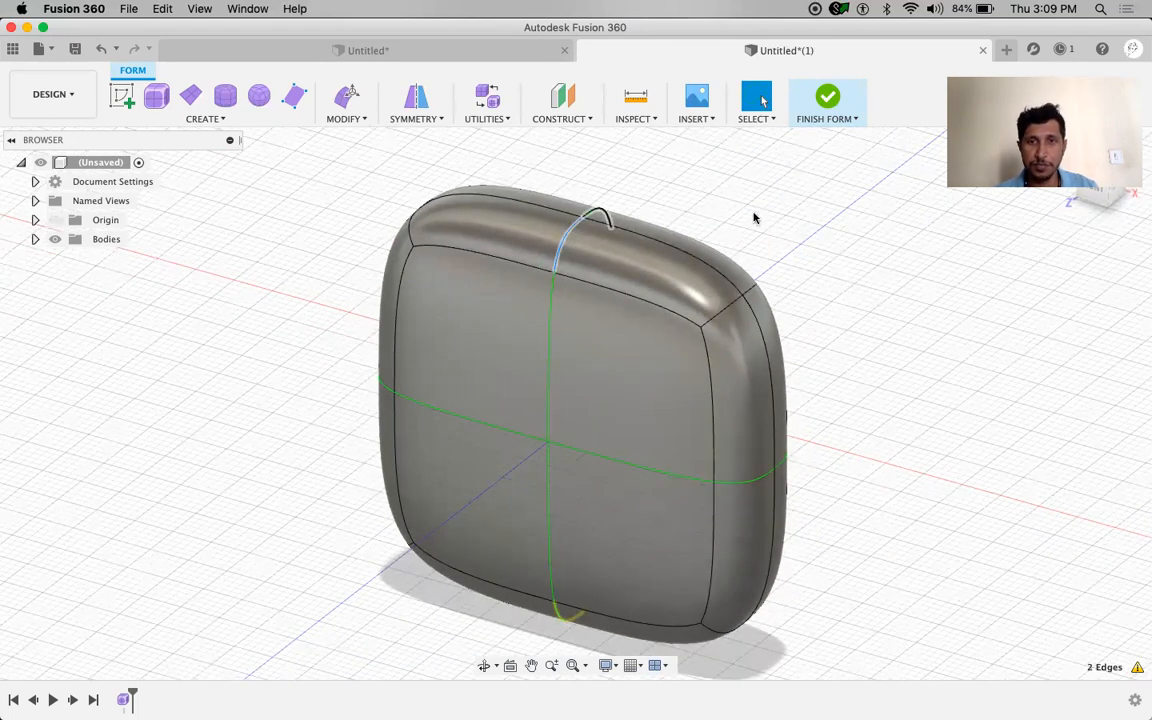
pyautogui.rightClick(906, 264)
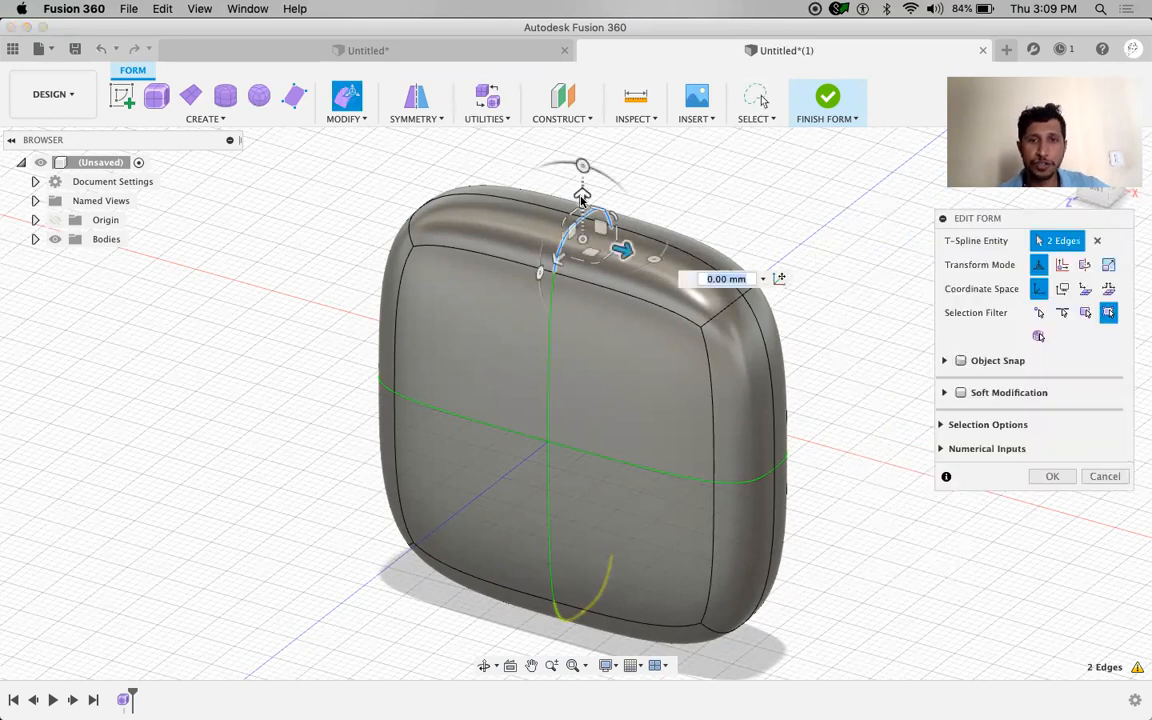
pyautogui.moveTo(582, 193); pyautogui.dragTo(583, 136)
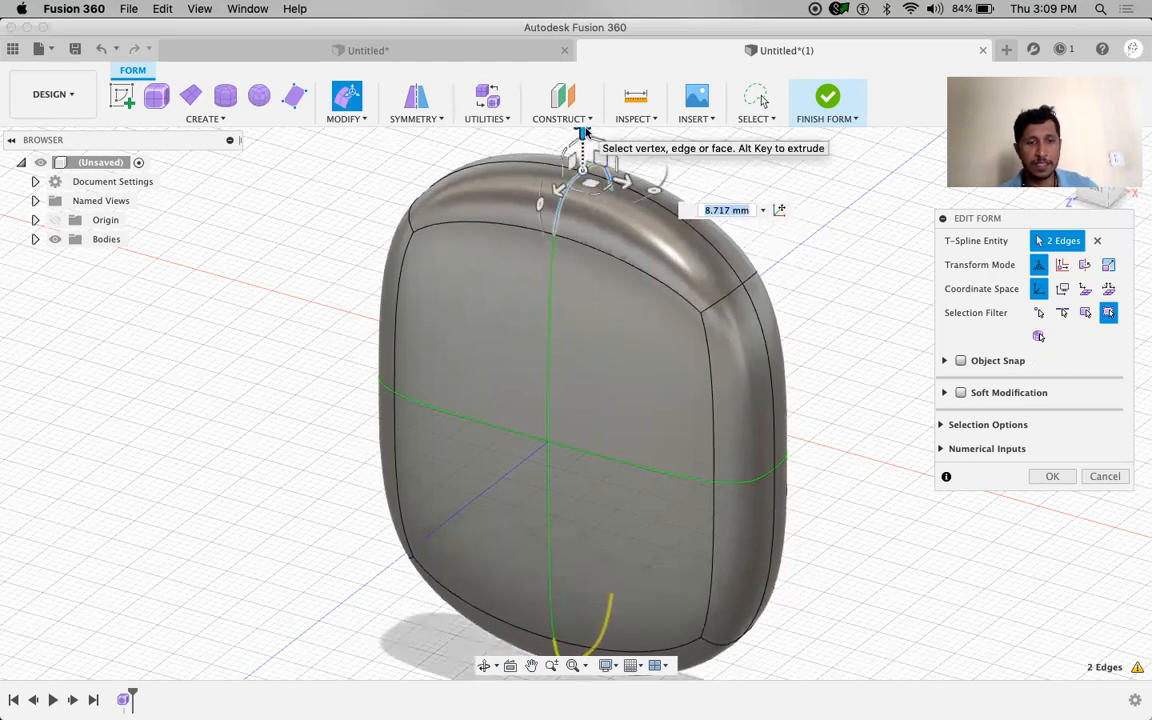
pyautogui.write('10')
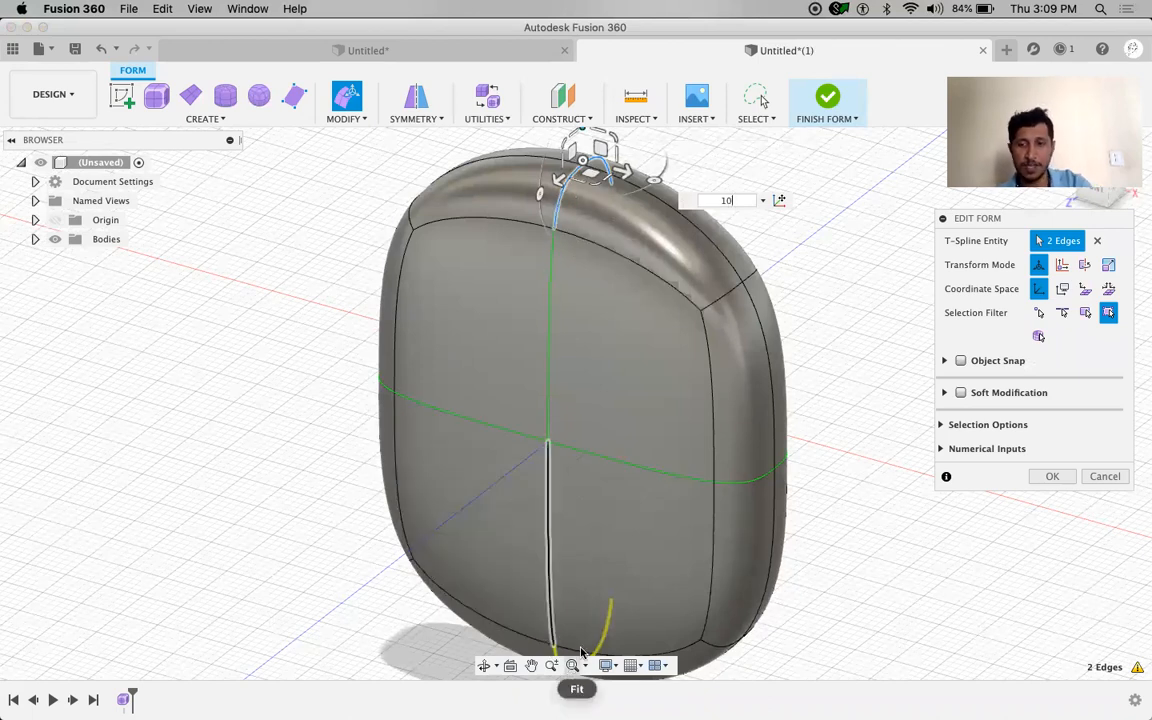
pyautogui.press('Return')
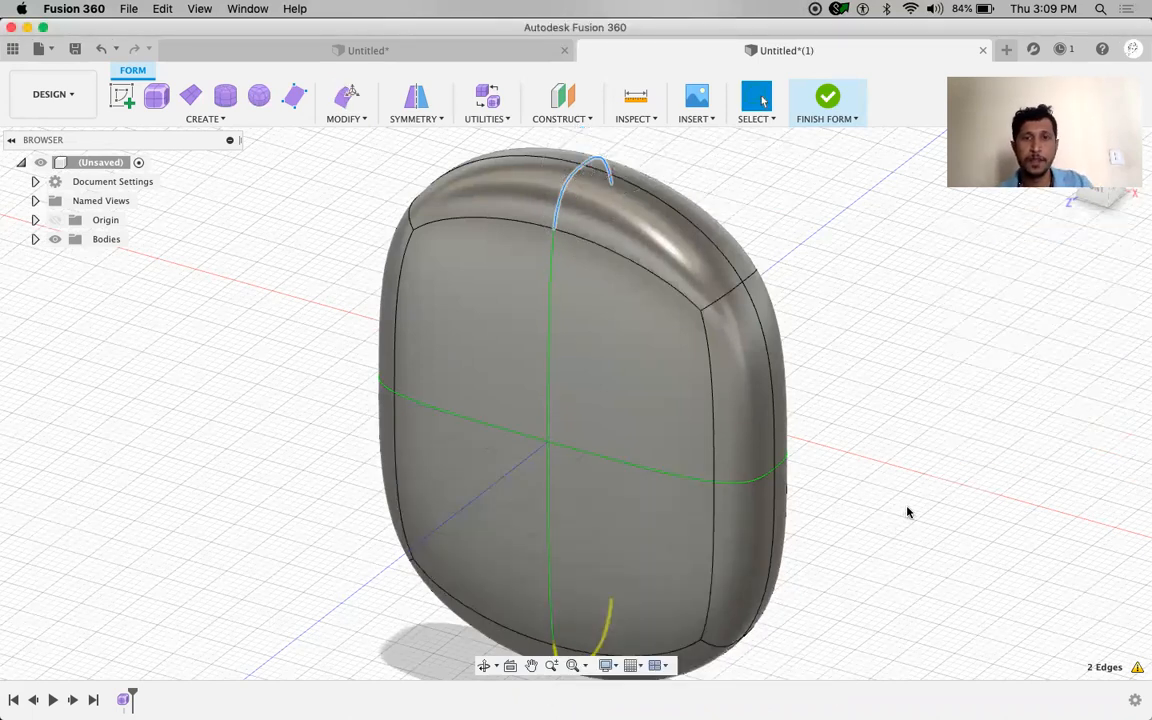
pyautogui.click(907, 508)
# Push the two right-side edges outward by 10 mm, rounding the body into a disc
pyautogui.click(750, 480)
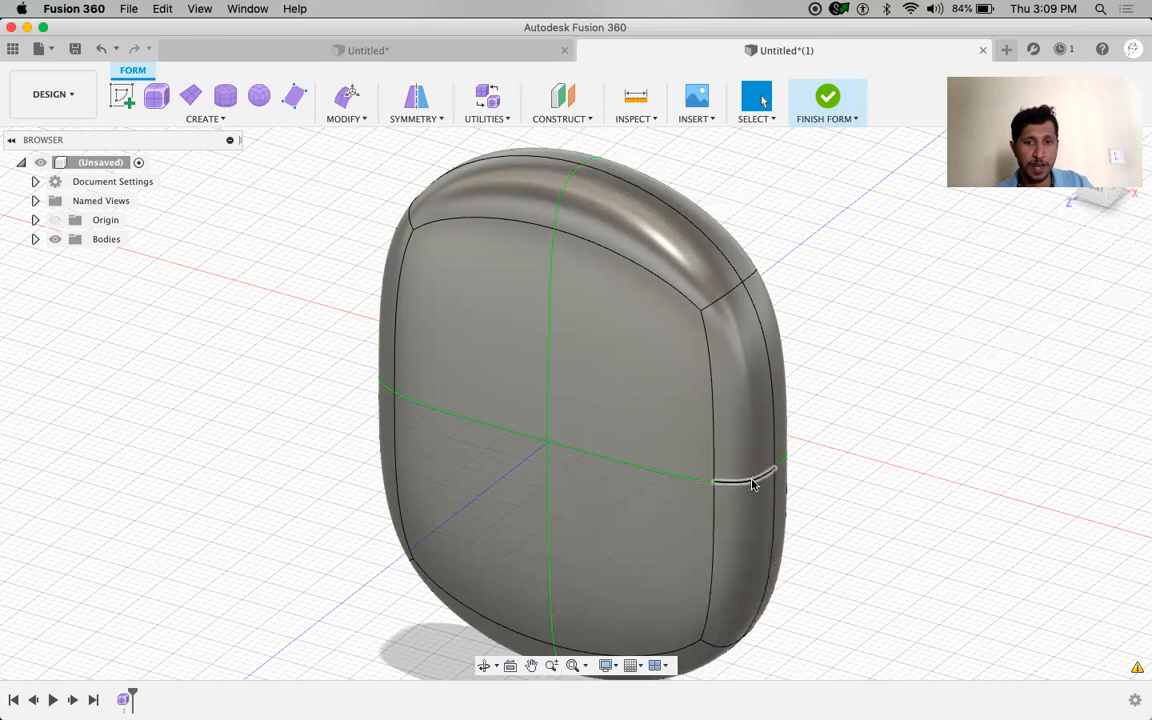
pyautogui.keyDown('shift'); pyautogui.click(780, 450); pyautogui.keyUp('shift')
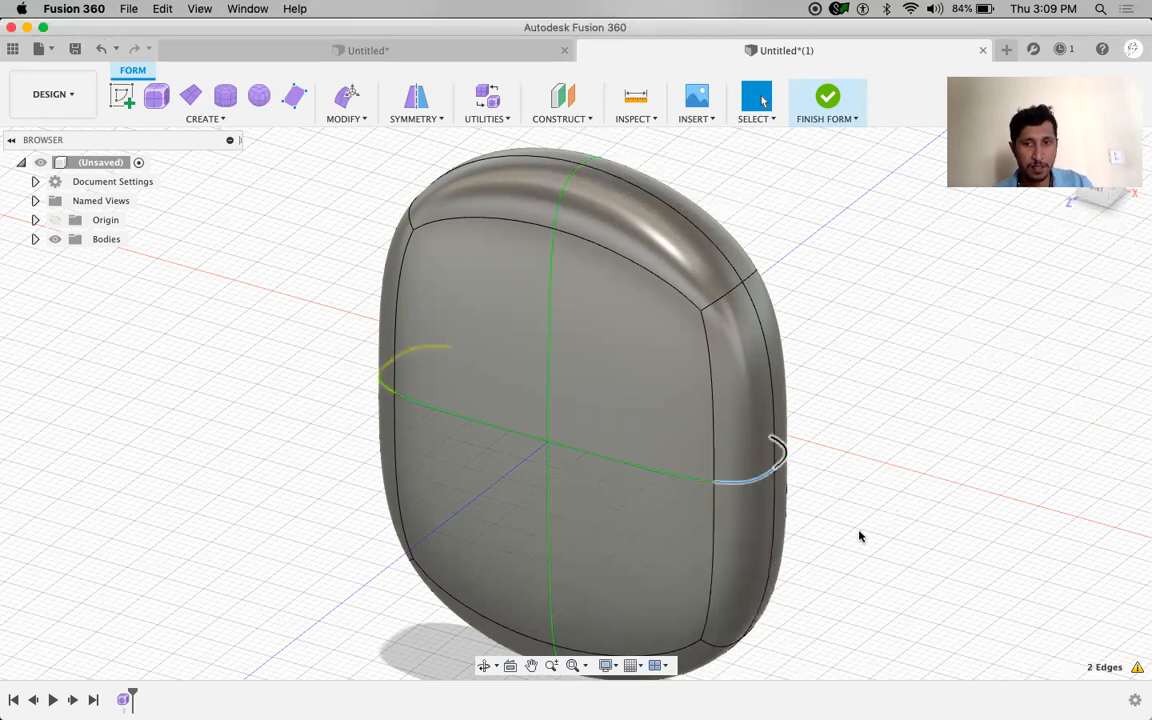
pyautogui.rightClick(856, 449)
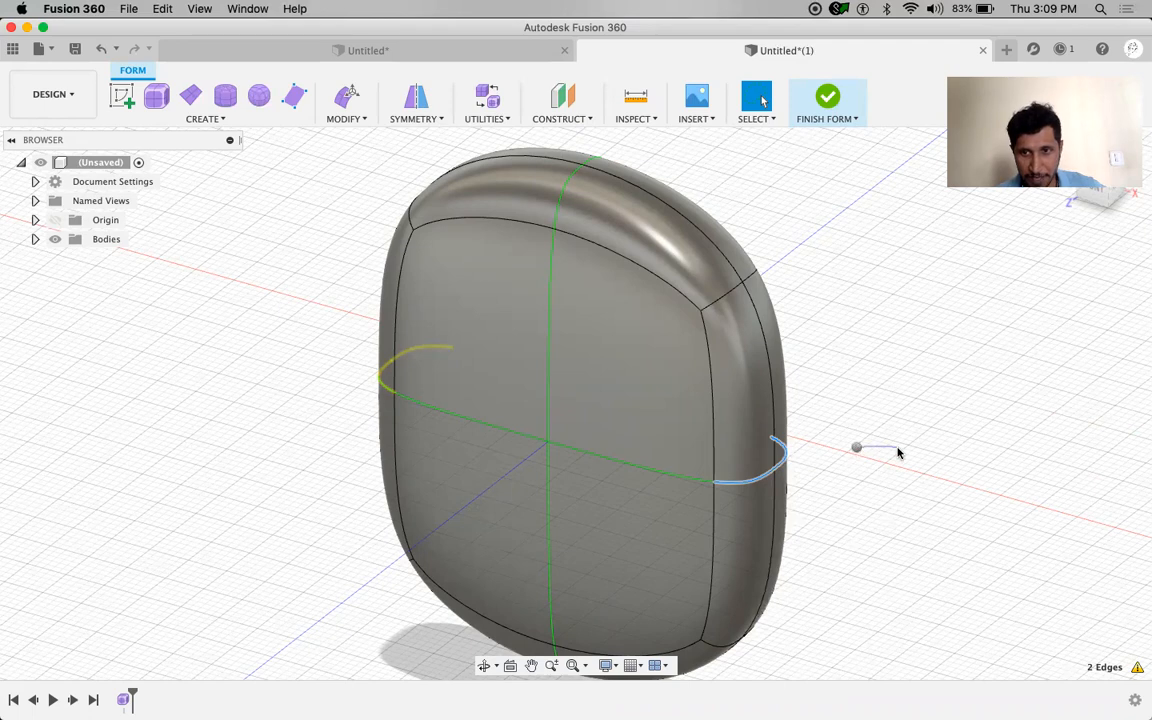
pyautogui.click(915, 425)
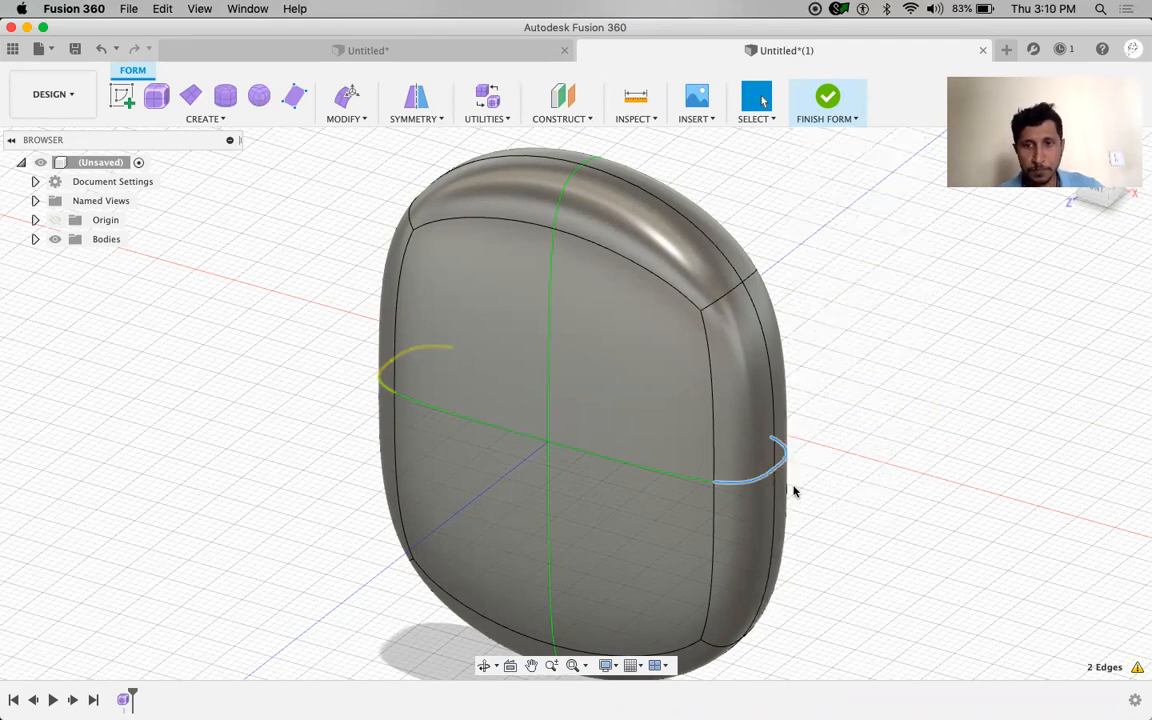
pyautogui.moveTo(795, 472); pyautogui.dragTo(832, 488)
pyautogui.write('10')
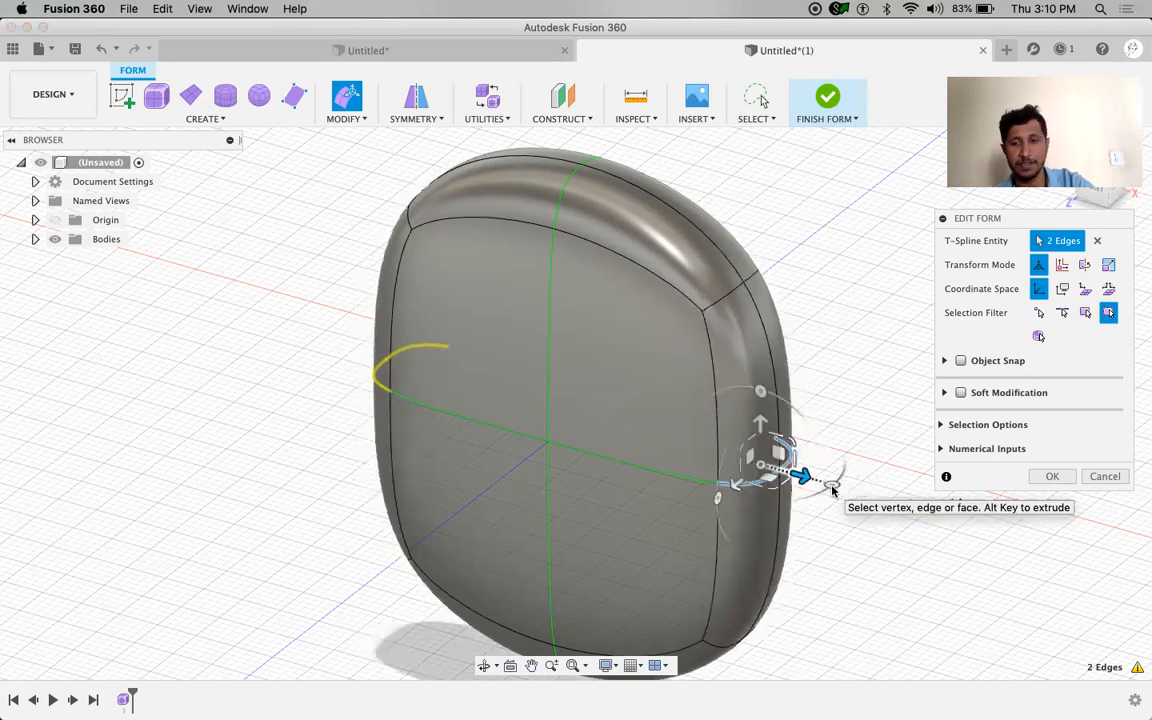
pyautogui.press('Return')
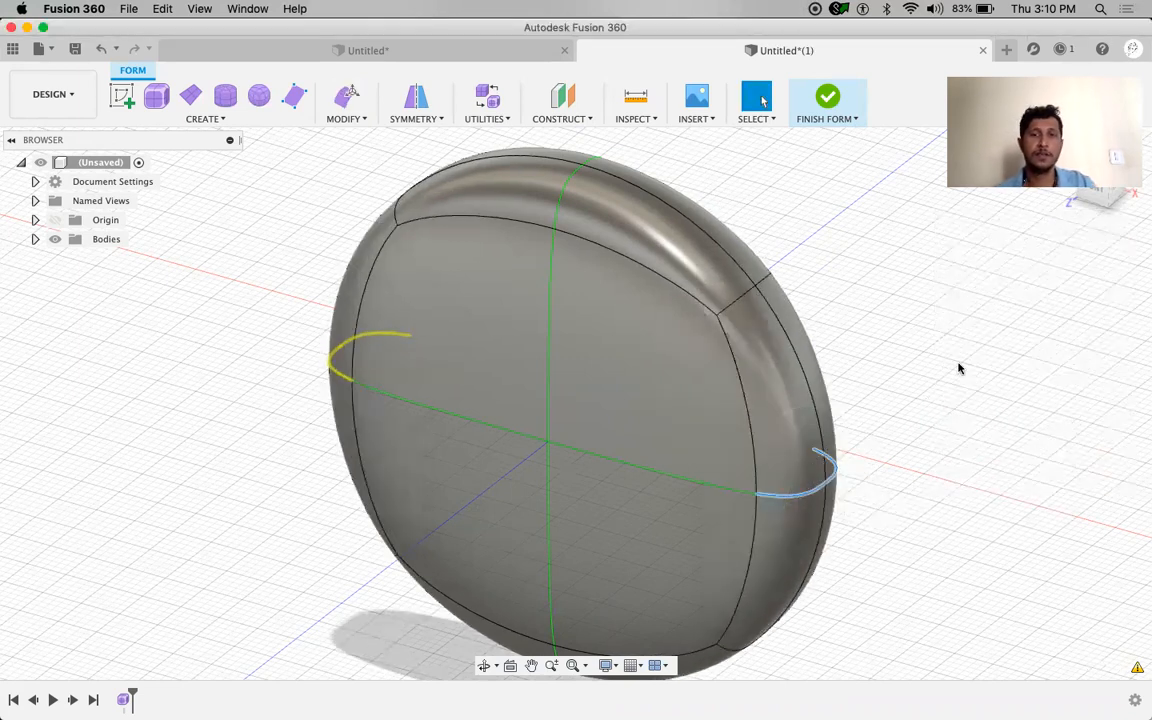
pyautogui.keyDown('shift'); pyautogui.moveTo(469, 470); pyautogui.dragTo(508, 430, button='middle'); pyautogui.keyUp('shift')
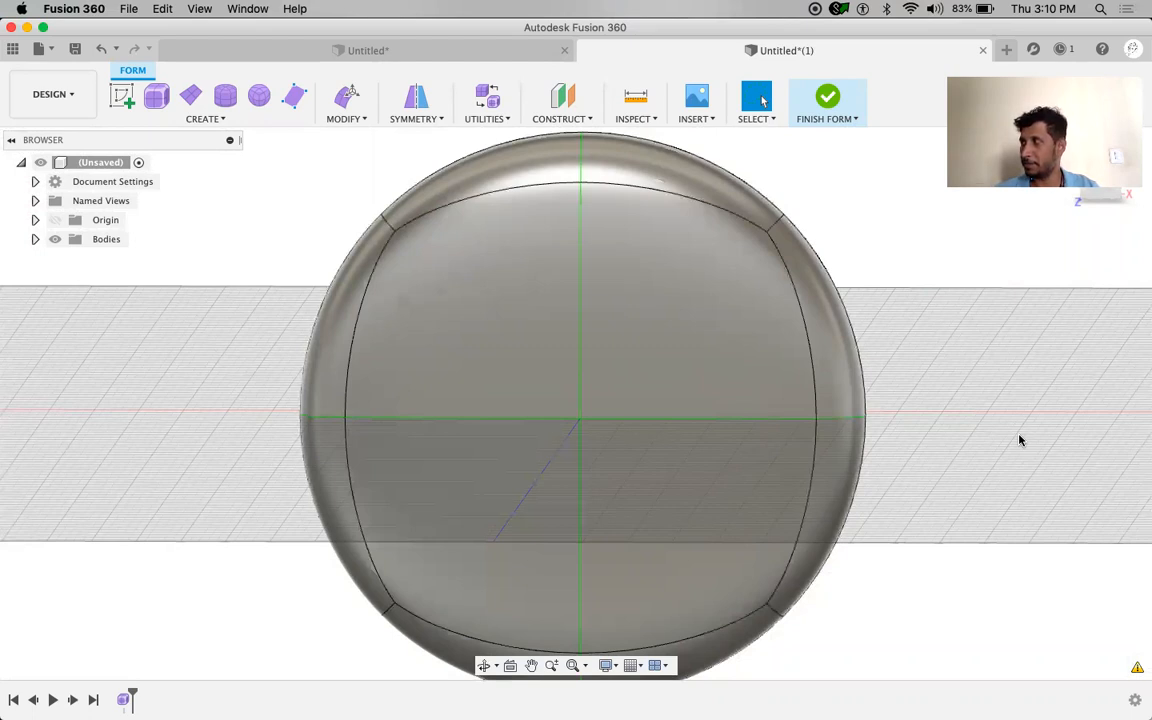
pyautogui.keyDown('shift'); pyautogui.moveTo(977, 458); pyautogui.dragTo(931, 489, button='middle'); pyautogui.keyUp('shift')
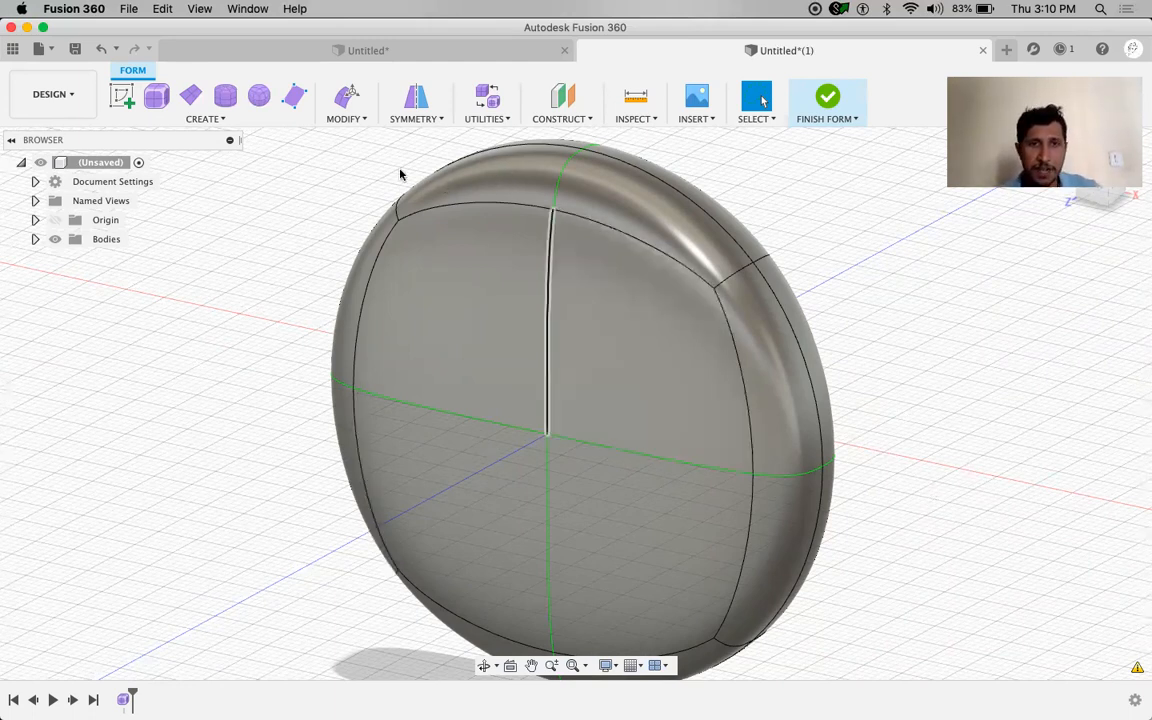
pyautogui.click(422, 117)
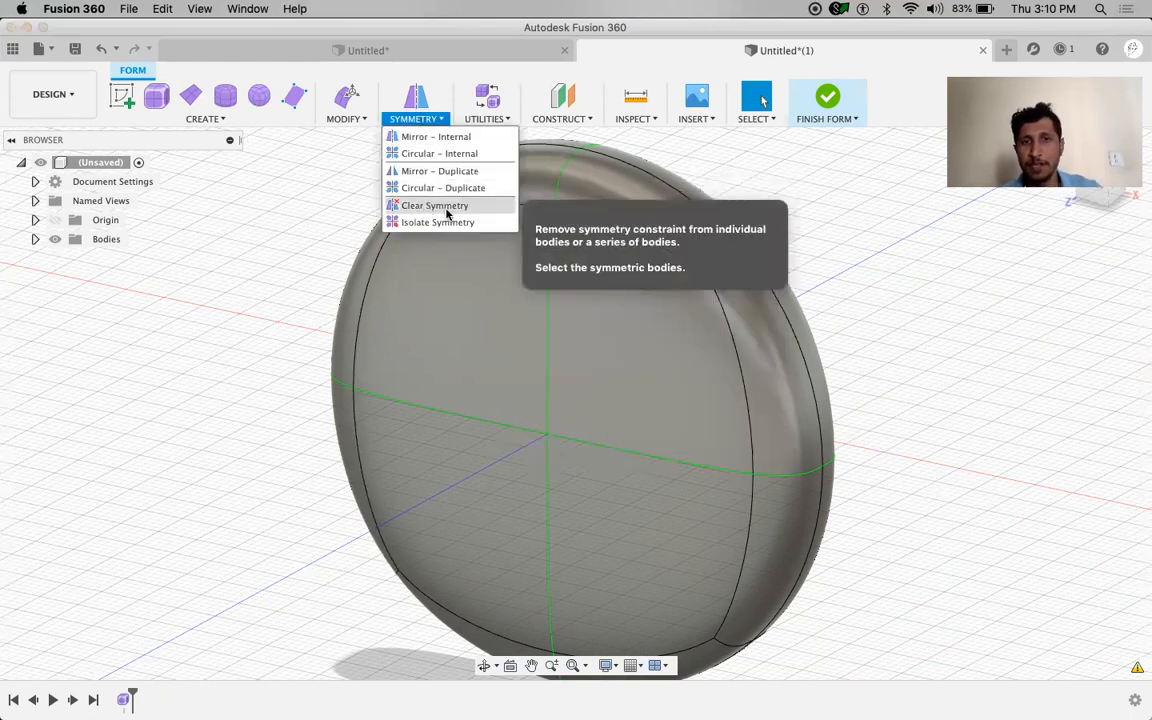
# Clear the symmetry from the disc body and switch it to smooth display
pyautogui.click(447, 207)
pyautogui.click(625, 355)
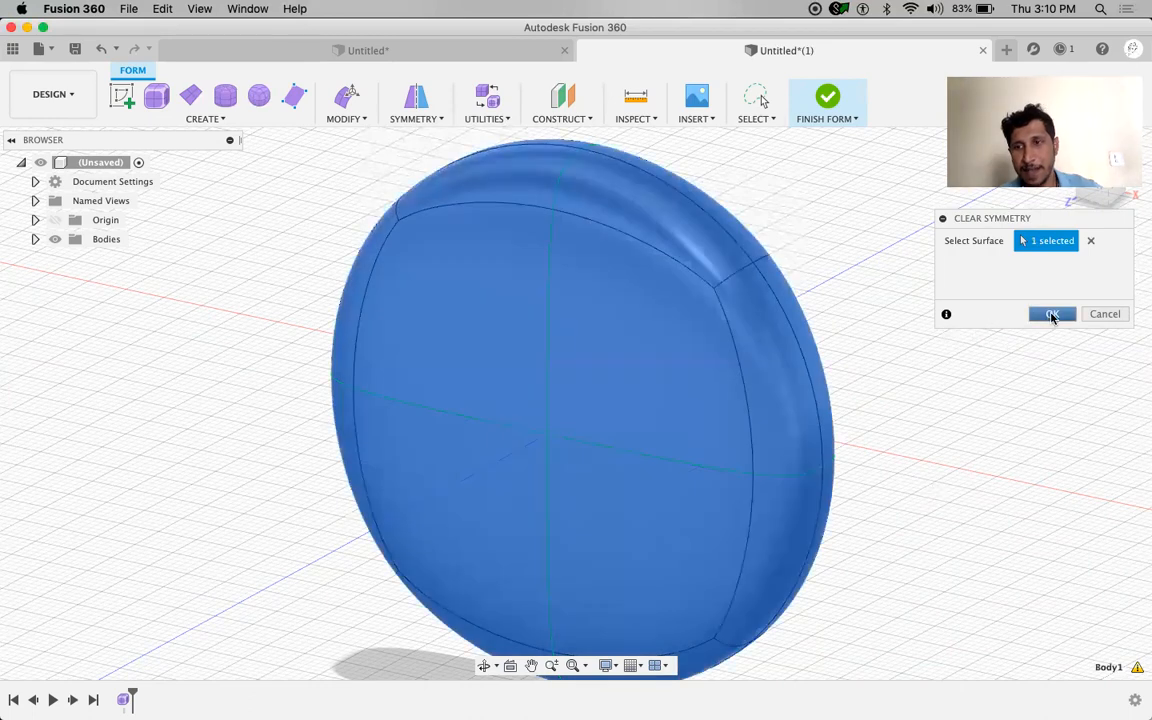
pyautogui.click(1052, 315)
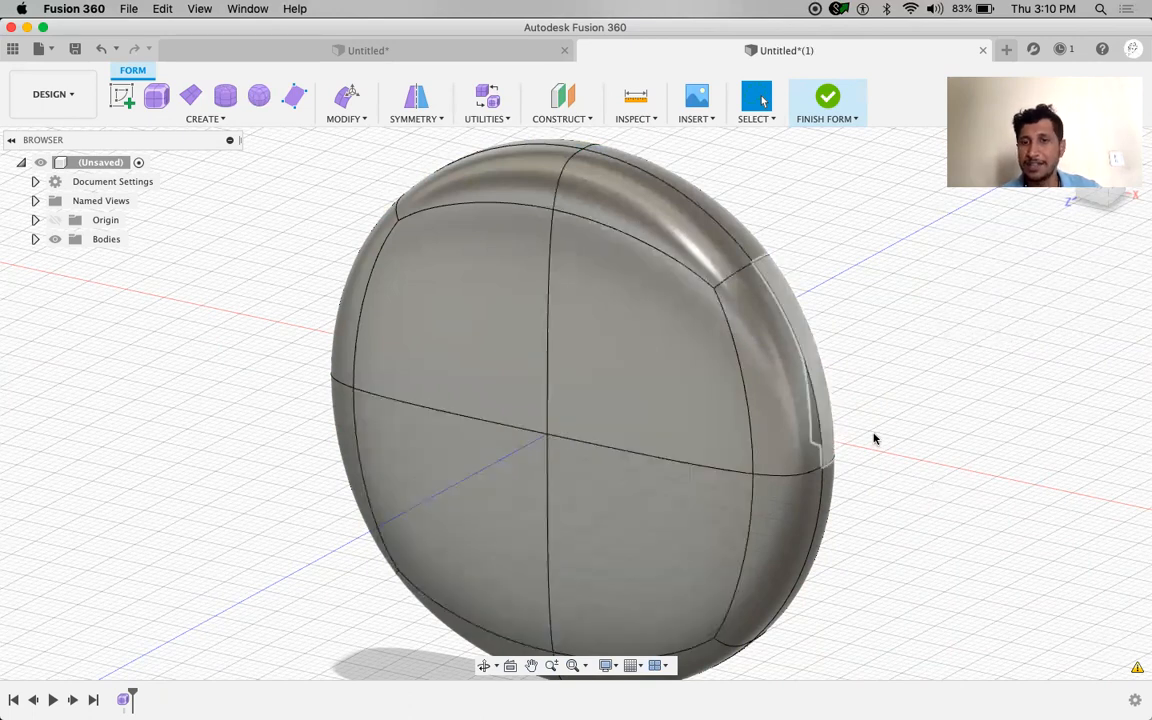
pyautogui.hotkey('ctrl', '3')
pyautogui.scroll(-2, 873, 438)
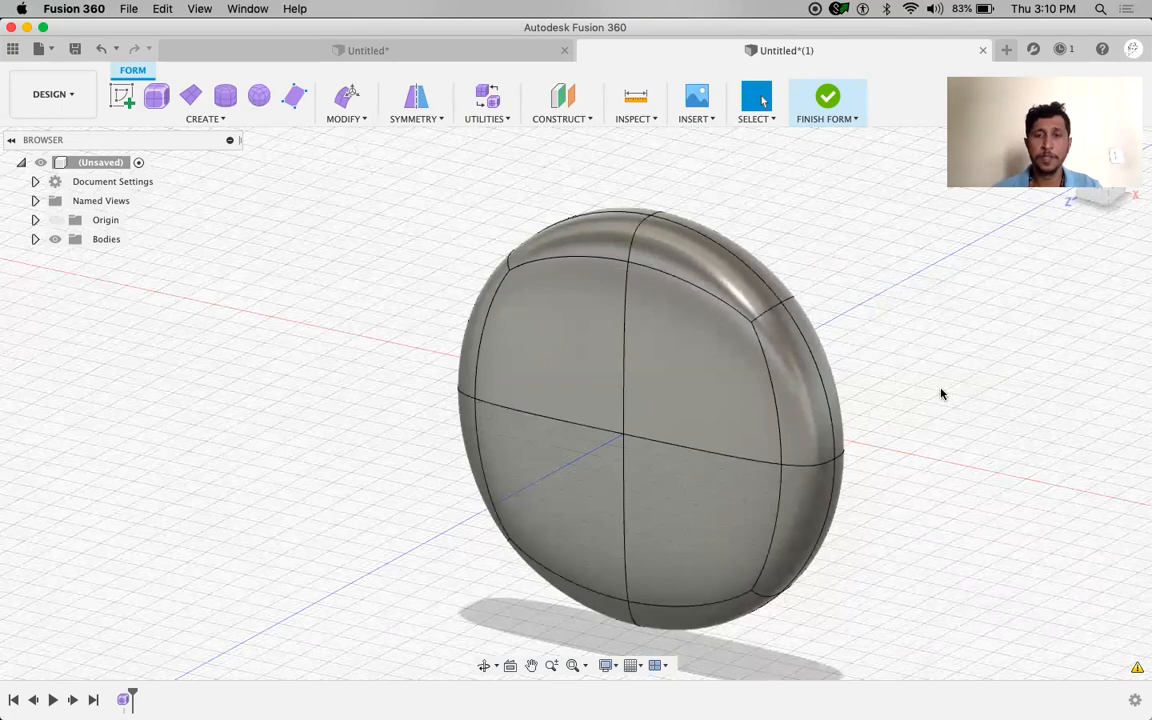
pyautogui.keyDown('shift'); pyautogui.moveTo(933, 388); pyautogui.dragTo(671, 401, button='middle'); pyautogui.keyUp('shift')
pyautogui.keyDown('shift'); pyautogui.moveTo(890, 422); pyautogui.dragTo(885, 394, button='middle'); pyautogui.keyUp('shift')
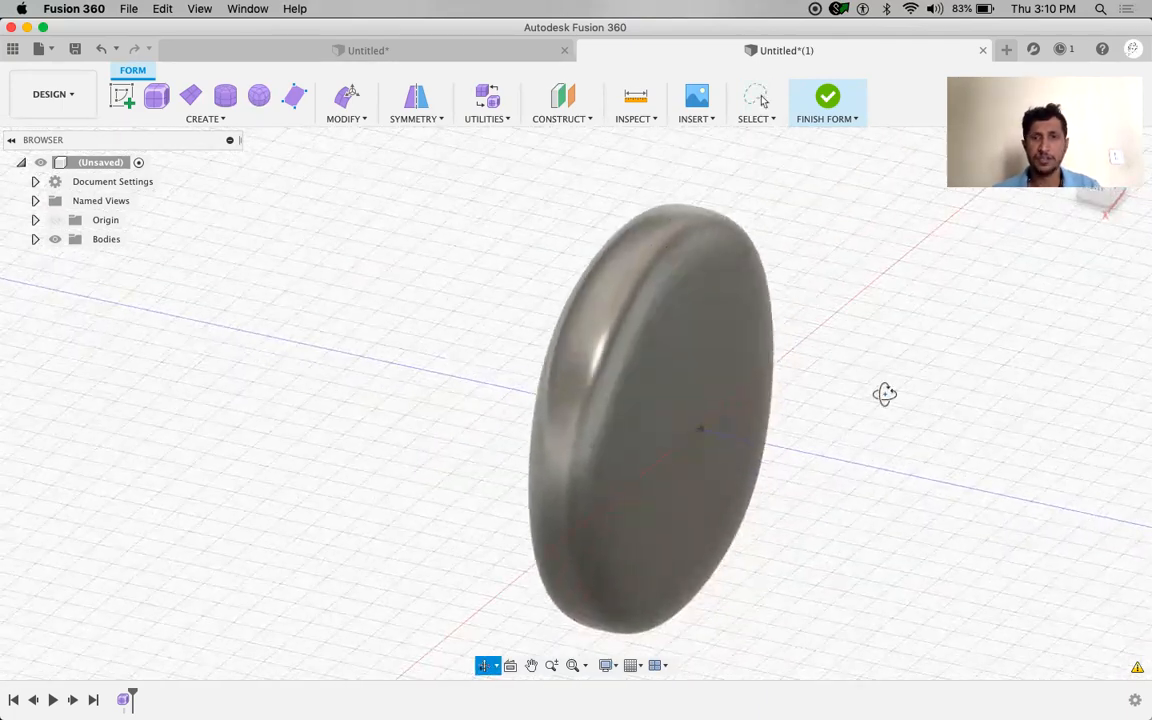
# Select the four quarter faces and try Clear Symmetry again, then cancel it
pyautogui.click(663, 396)
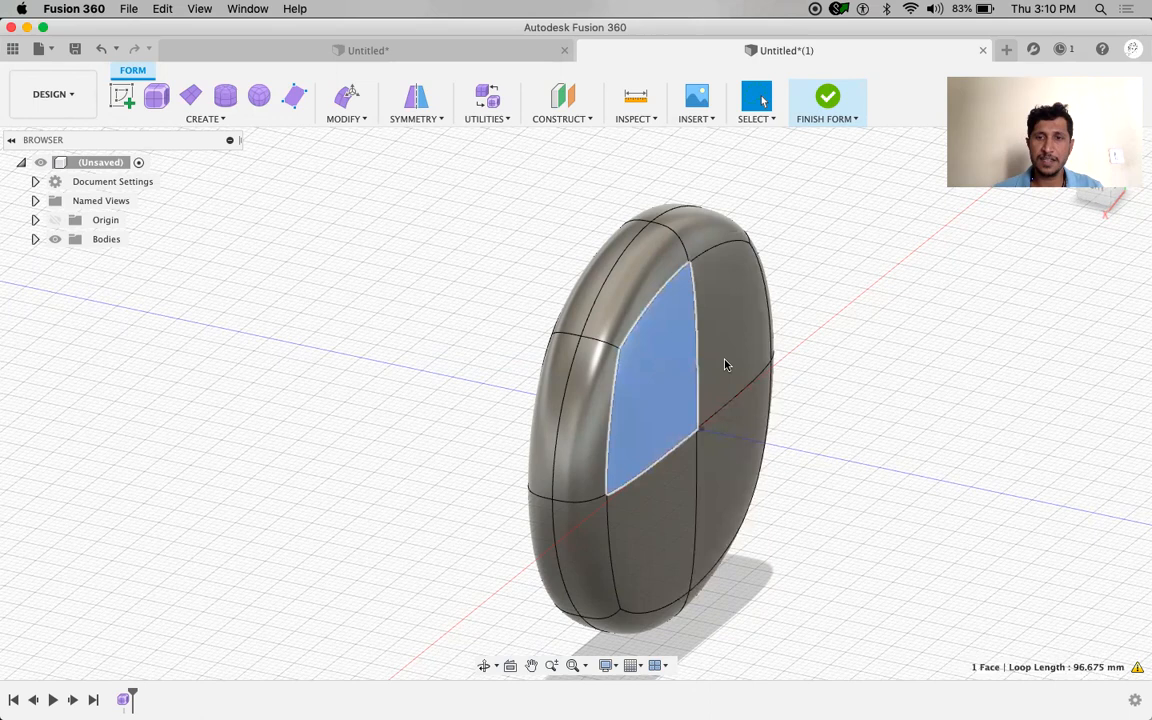
pyautogui.keyDown('shift'); pyautogui.click(730, 375); pyautogui.keyUp('shift')
pyautogui.keyDown('shift'); pyautogui.click(707, 470); pyautogui.keyUp('shift')
pyautogui.keyDown('shift'); pyautogui.click(661, 506); pyautogui.keyUp('shift')
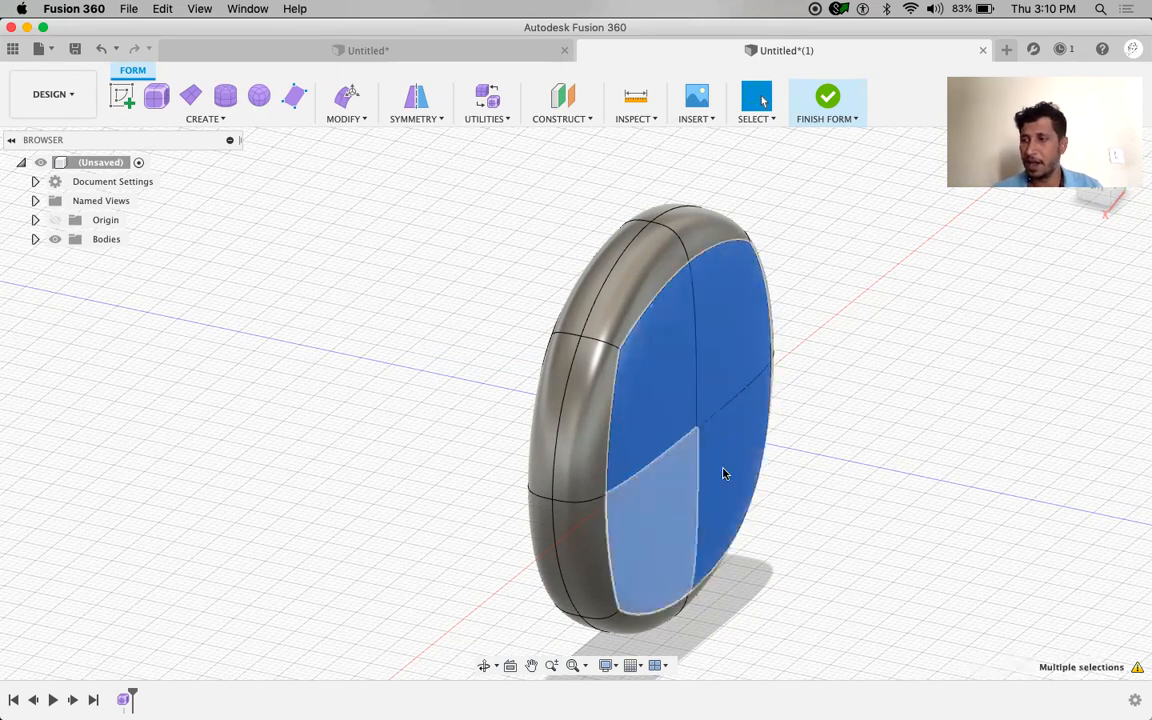
pyautogui.moveTo(948, 405); pyautogui.dragTo(912, 457, button='right')
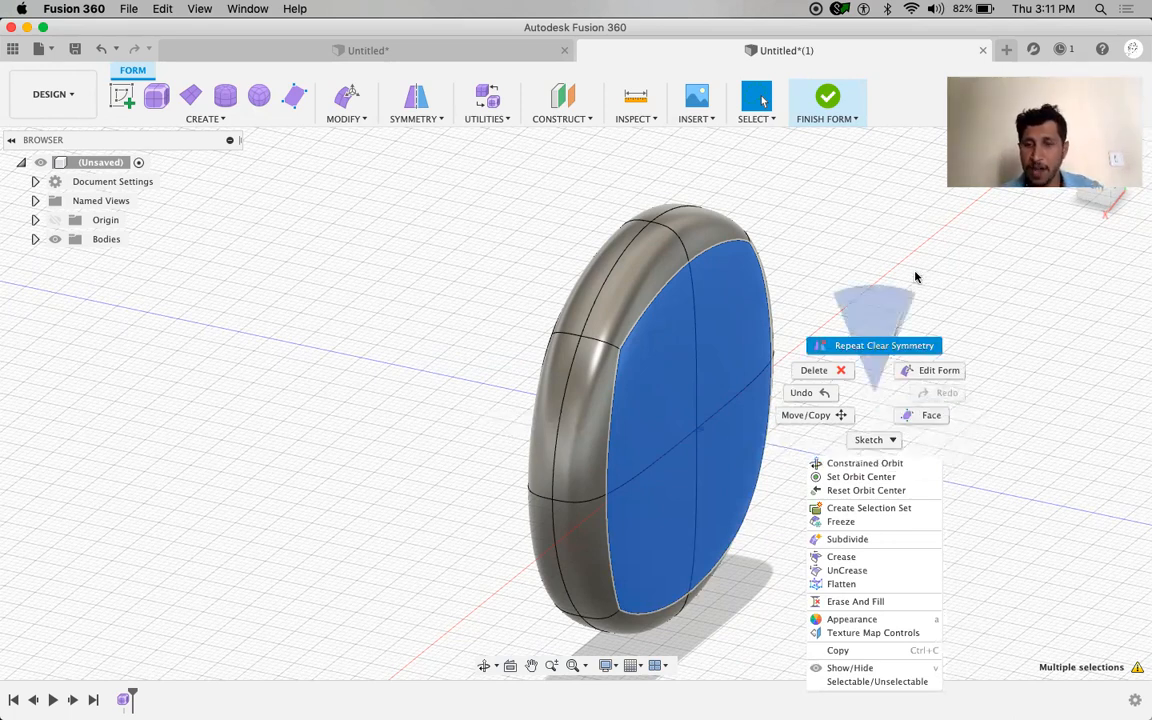
pyautogui.click(843, 278)
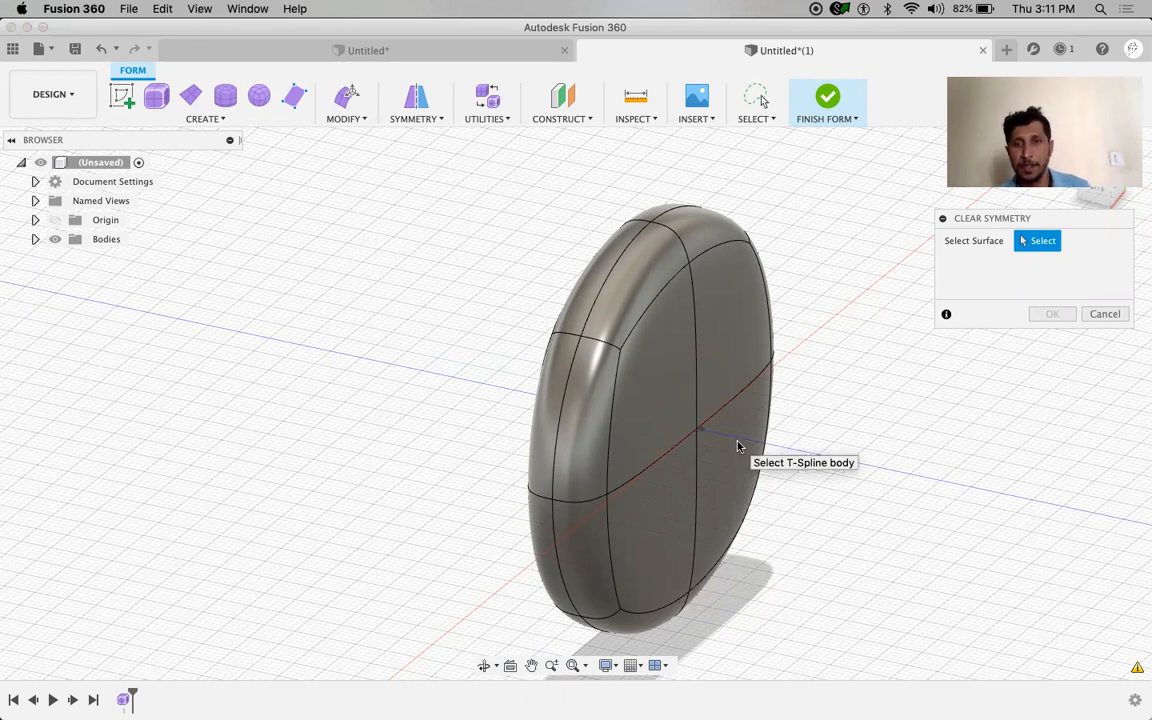
pyautogui.keyDown('shift'); pyautogui.moveTo(832, 443); pyautogui.dragTo(746, 437, button='middle'); pyautogui.keyUp('shift')
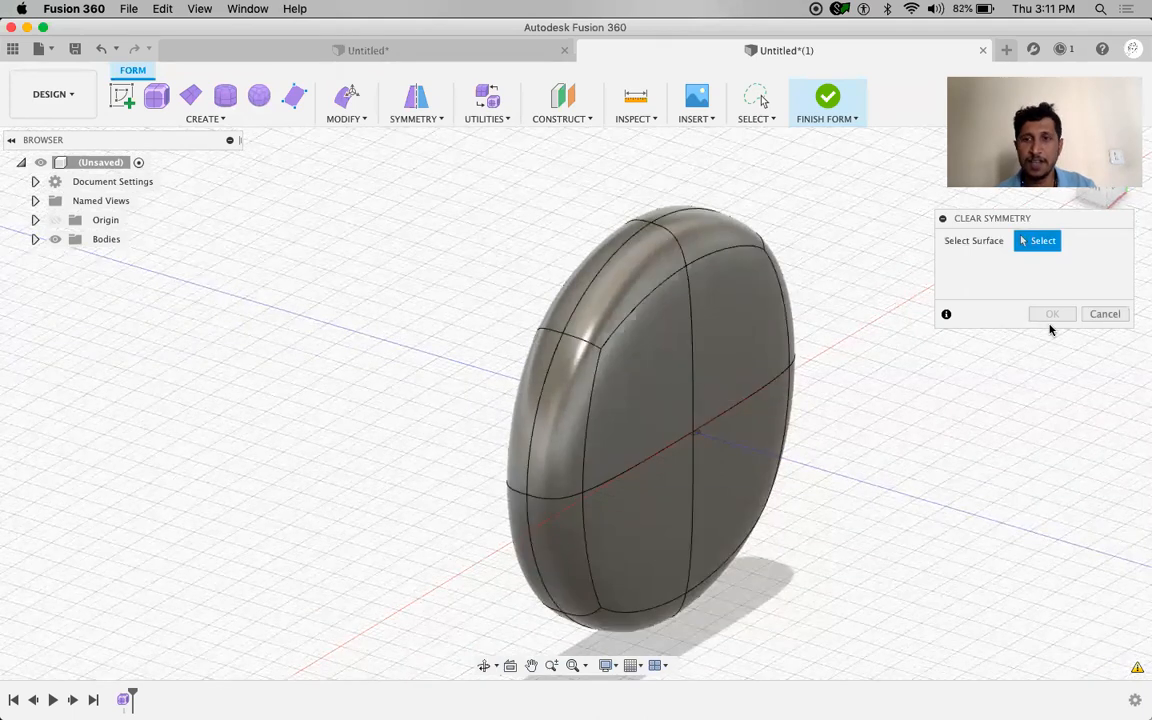
pyautogui.click(1104, 314)
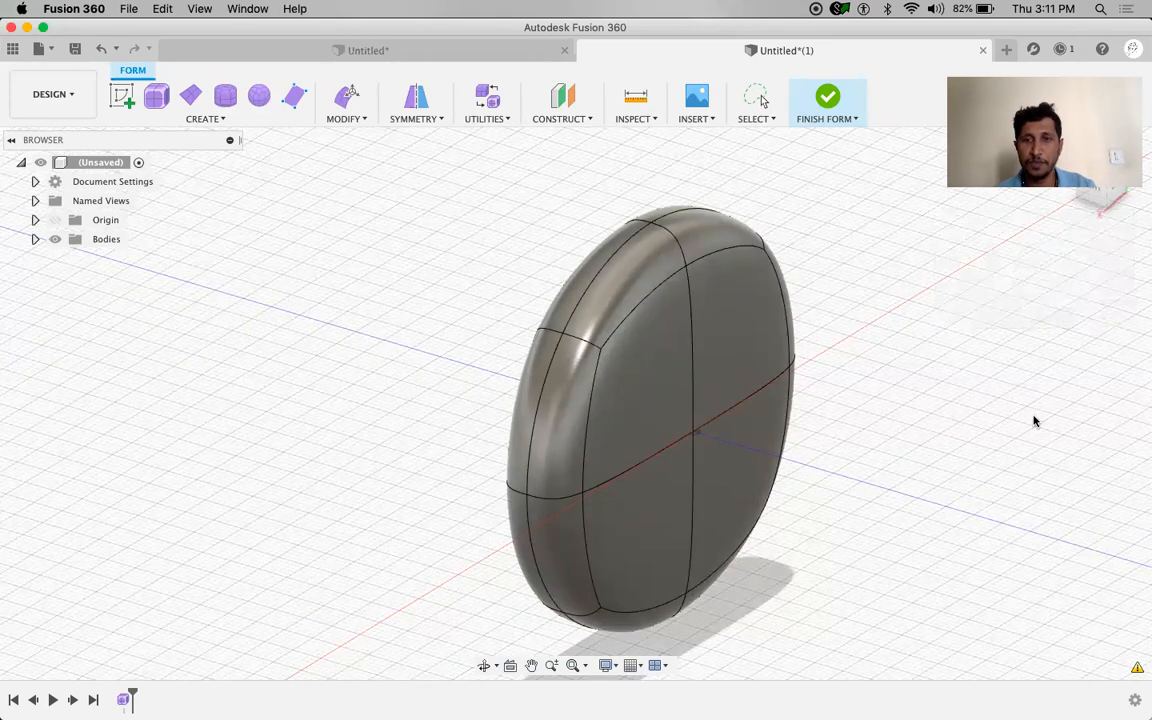
# Reselect all four front faces of the disc and bring up the marking menu
pyautogui.click(646, 388)
pyautogui.keyDown('shift'); pyautogui.click(740, 329); pyautogui.keyUp('shift')
pyautogui.keyDown('shift'); pyautogui.click(728, 470); pyautogui.keyUp('shift')
pyautogui.keyDown('shift'); pyautogui.click(661, 502); pyautogui.keyUp('shift')
pyautogui.rightClick(882, 329)
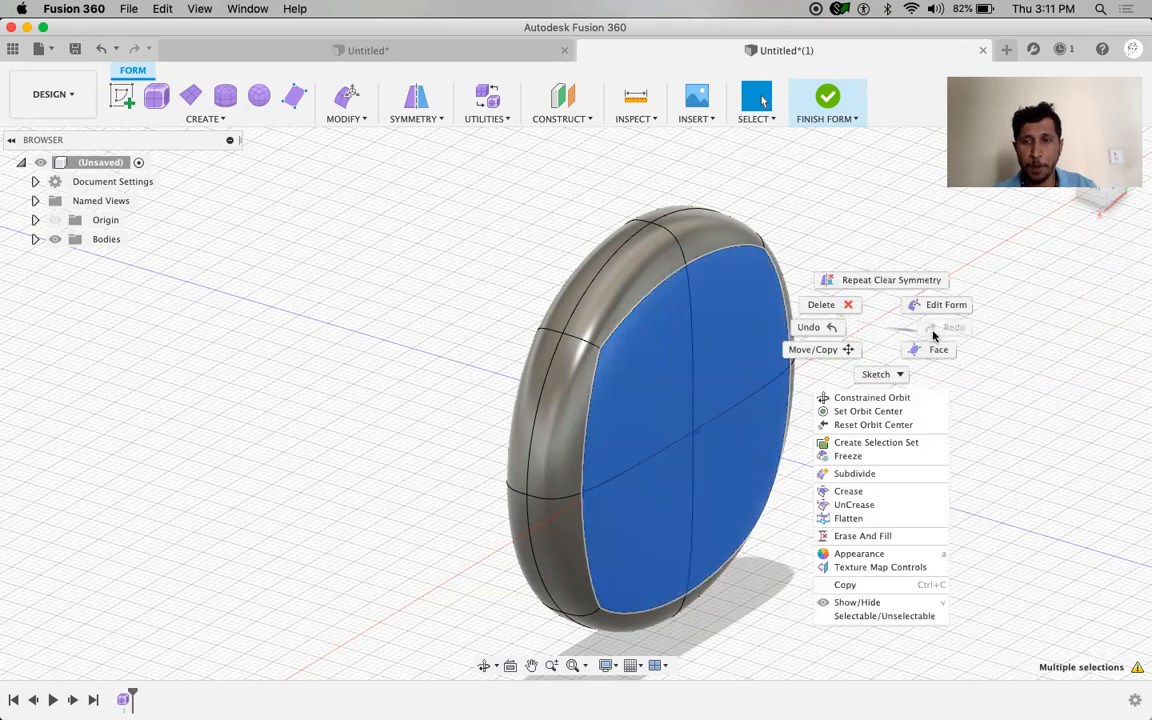
pyautogui.click(940, 304)
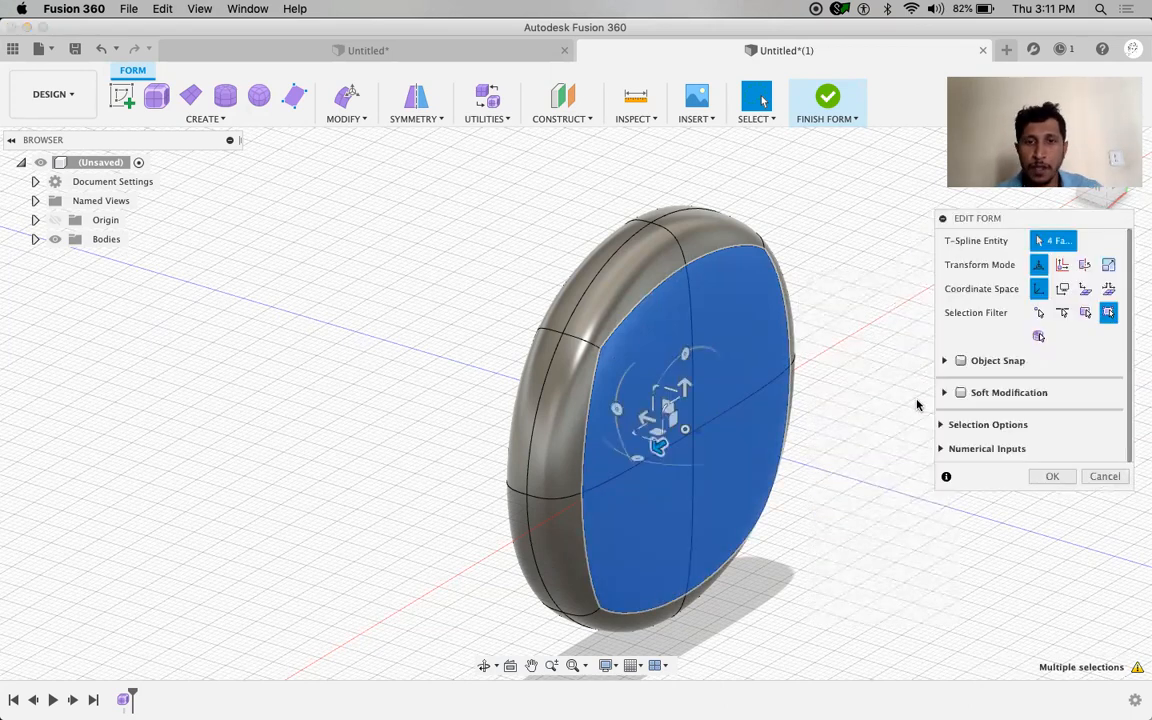
pyautogui.keyDown('shift'); pyautogui.moveTo(804, 435); pyautogui.dragTo(760, 440, button='middle'); pyautogui.keyUp('shift')
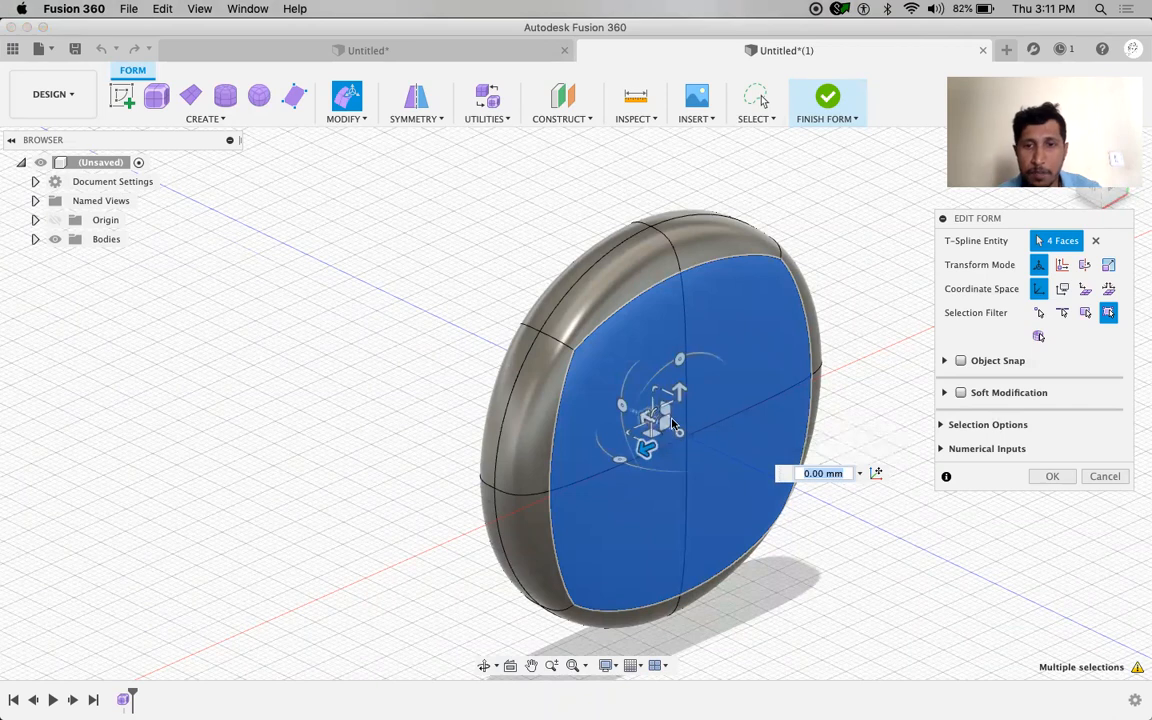
pyautogui.moveTo(656, 420); pyautogui.dragTo(461, 422)
pyautogui.keyDown('shift'); pyautogui.moveTo(476, 417); pyautogui.dragTo(507, 422, button='middle'); pyautogui.keyUp('shift')
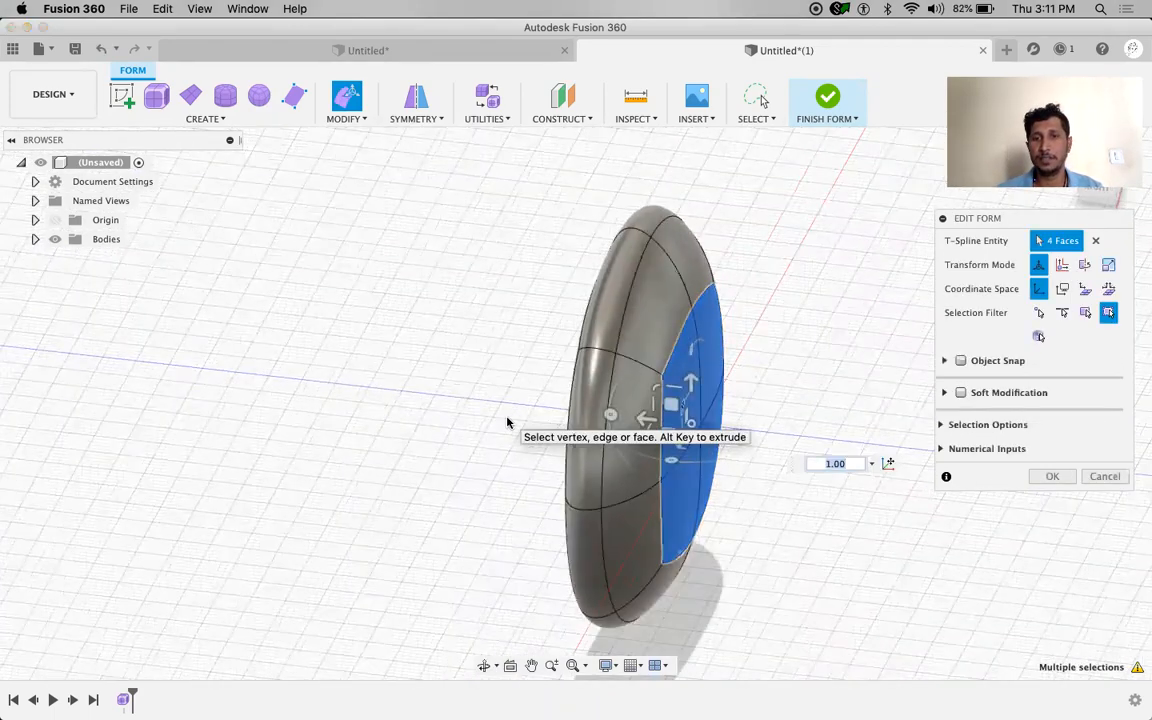
pyautogui.press('Escape')
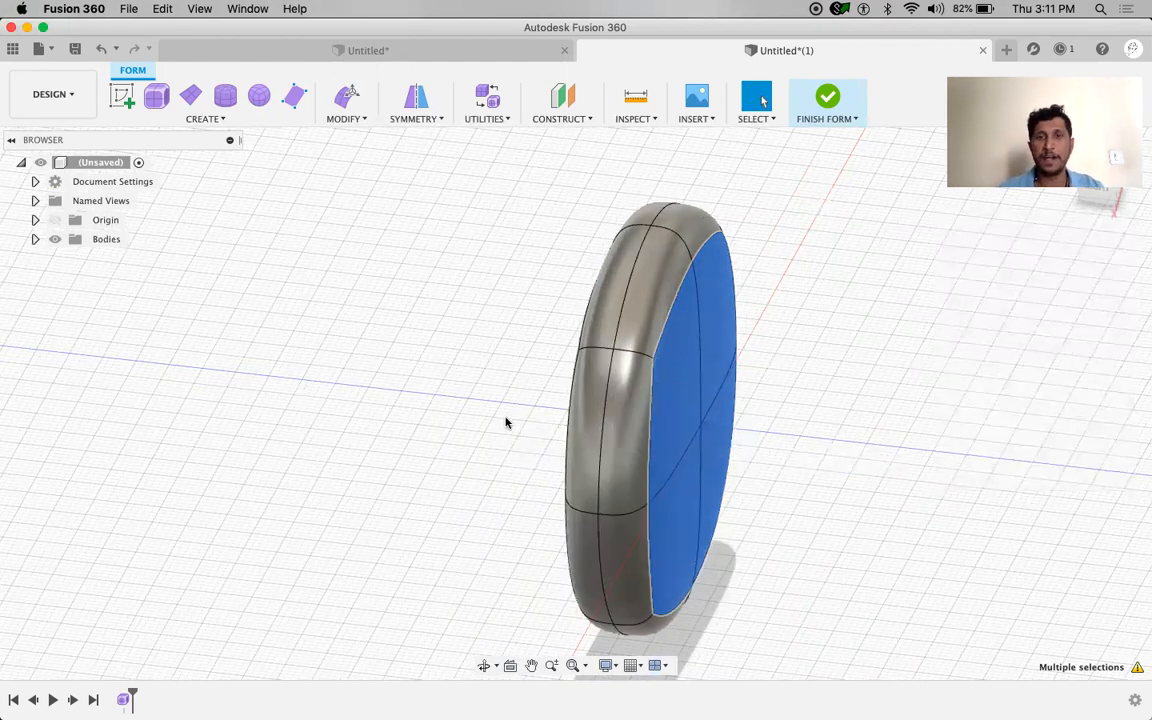
pyautogui.keyDown('shift'); pyautogui.moveTo(776, 445); pyautogui.dragTo(809, 404, button='middle'); pyautogui.keyUp('shift')
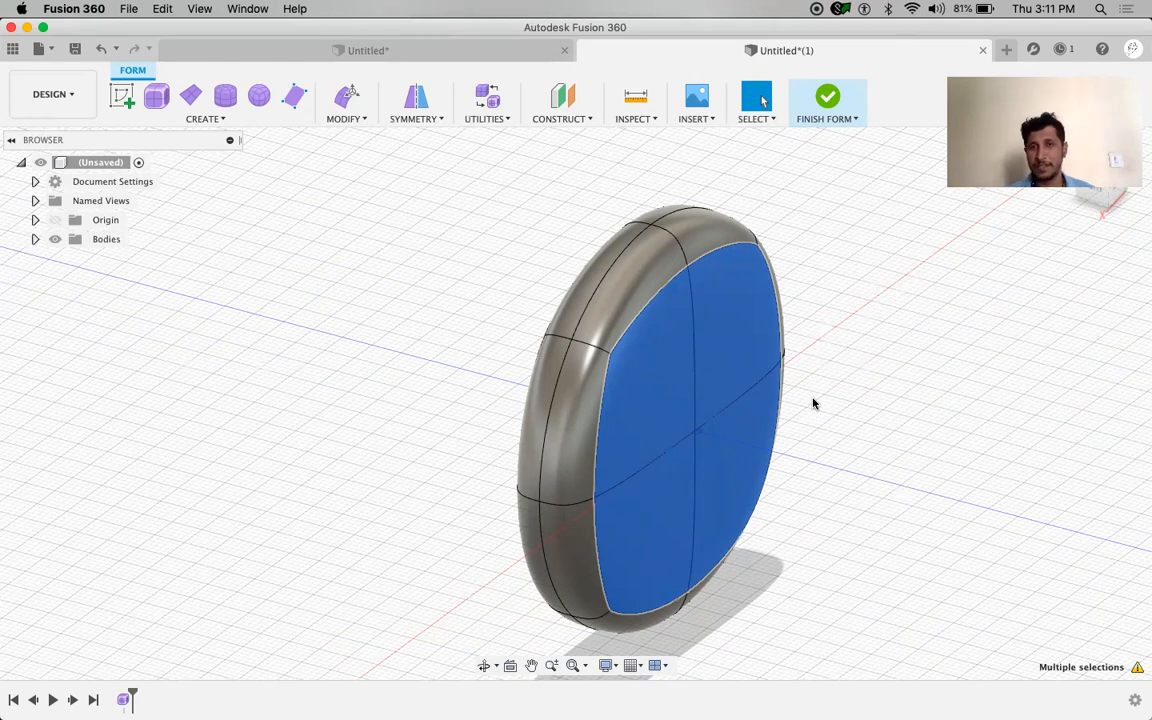
# Scale the four front faces down to 0.8 in Scale Plane XY with Edit Form
pyautogui.moveTo(849, 382); pyautogui.dragTo(922, 366, button='right')
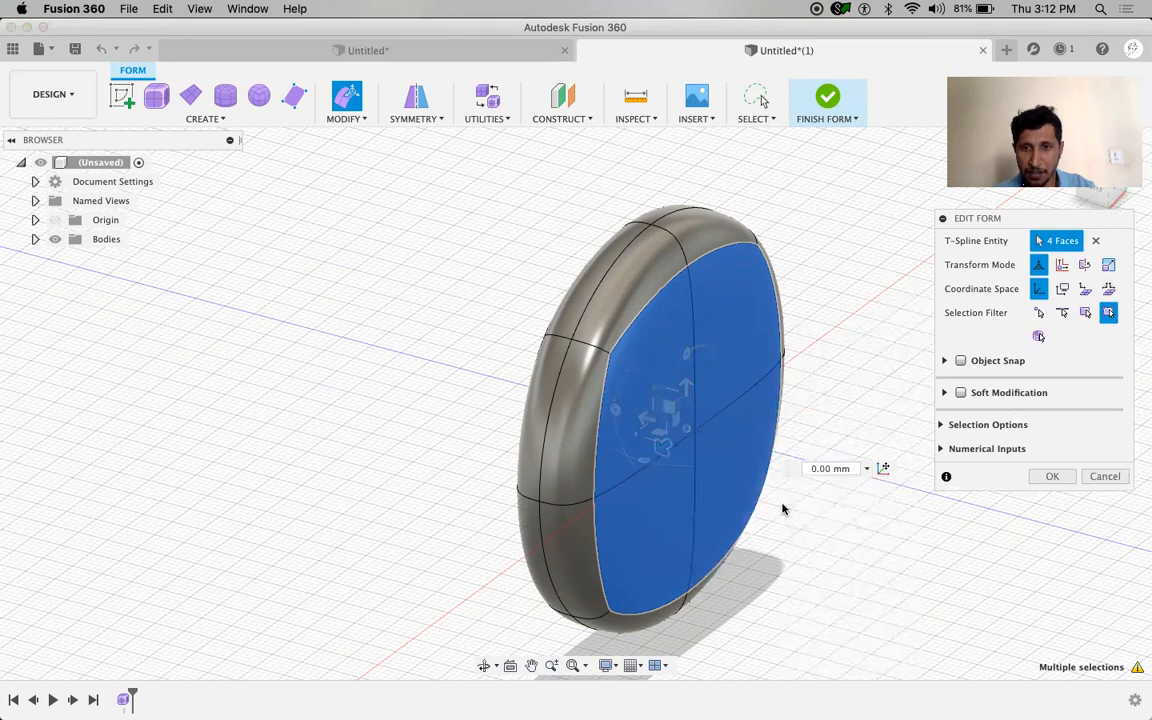
pyautogui.keyDown('shift'); pyautogui.moveTo(810, 535); pyautogui.dragTo(746, 450, button='middle'); pyautogui.keyUp('shift')
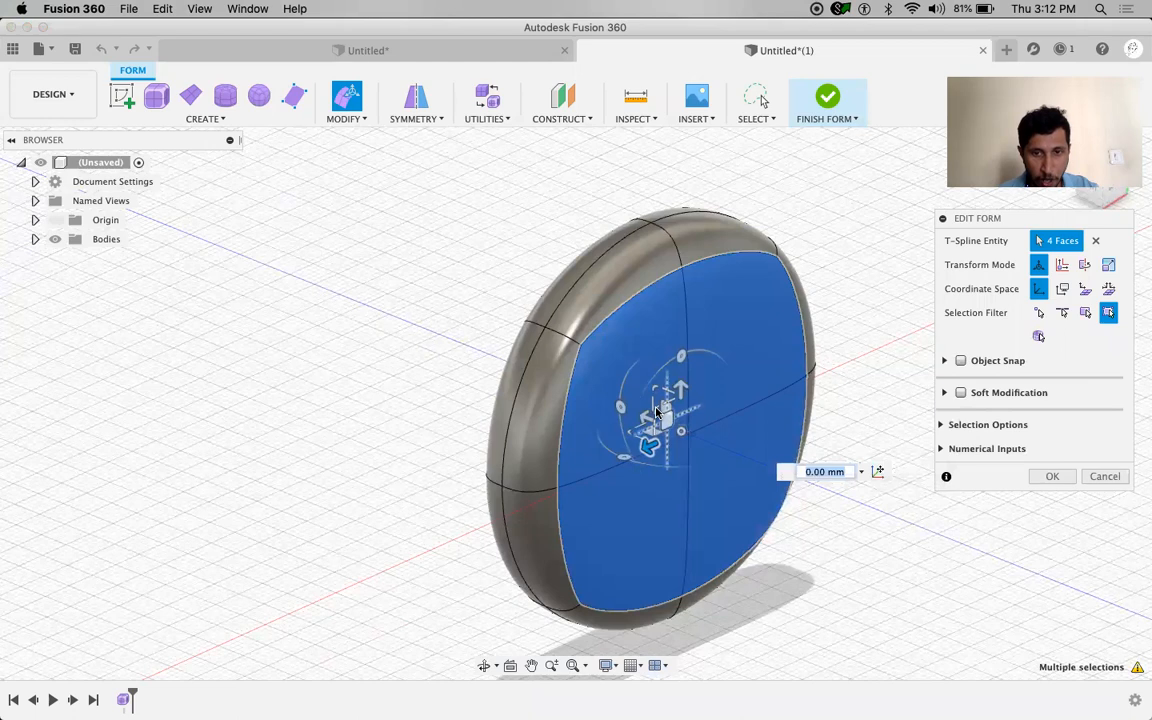
pyautogui.moveTo(657, 413)
pyautogui.mouseDown()
pyautogui.moveTo(662, 405)
pyautogui.moveTo(666, 419)
pyautogui.mouseUp()
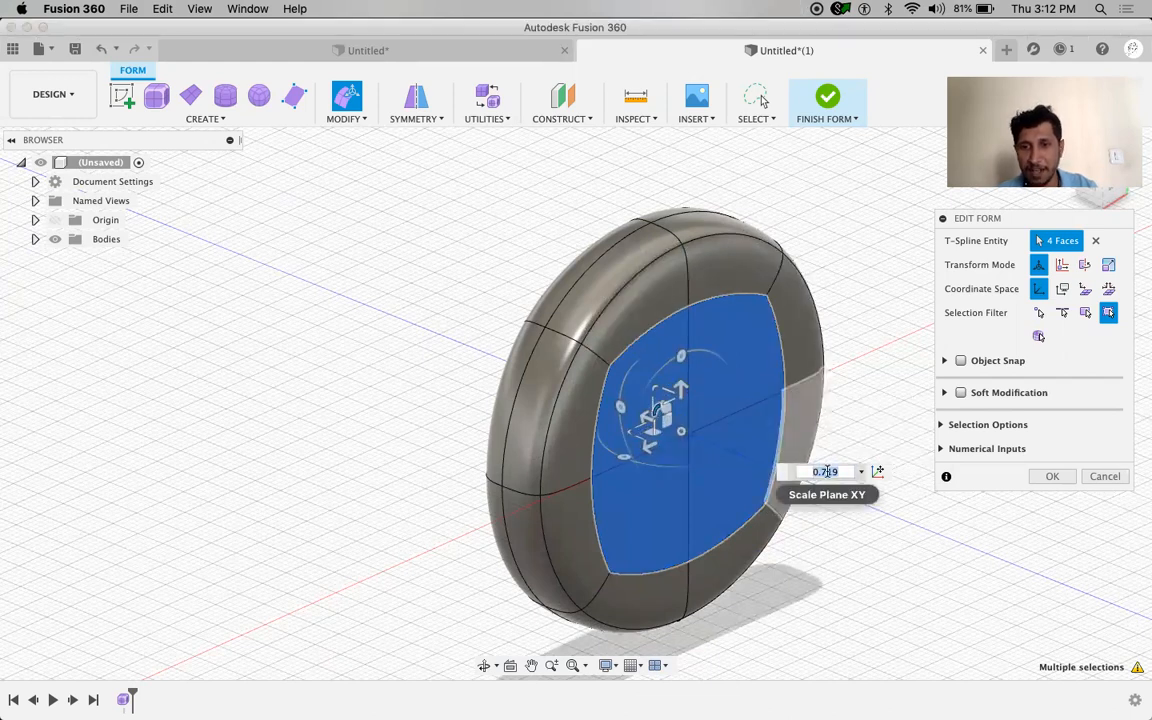
pyautogui.press('BackSpace')
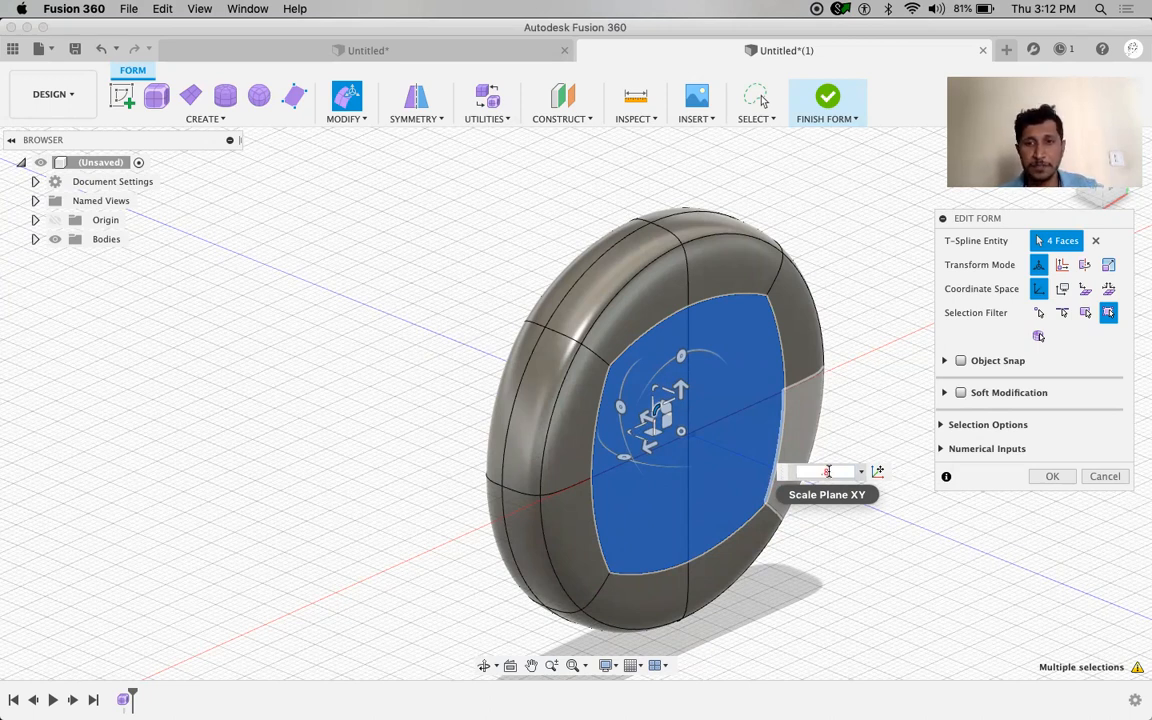
pyautogui.write('.8')
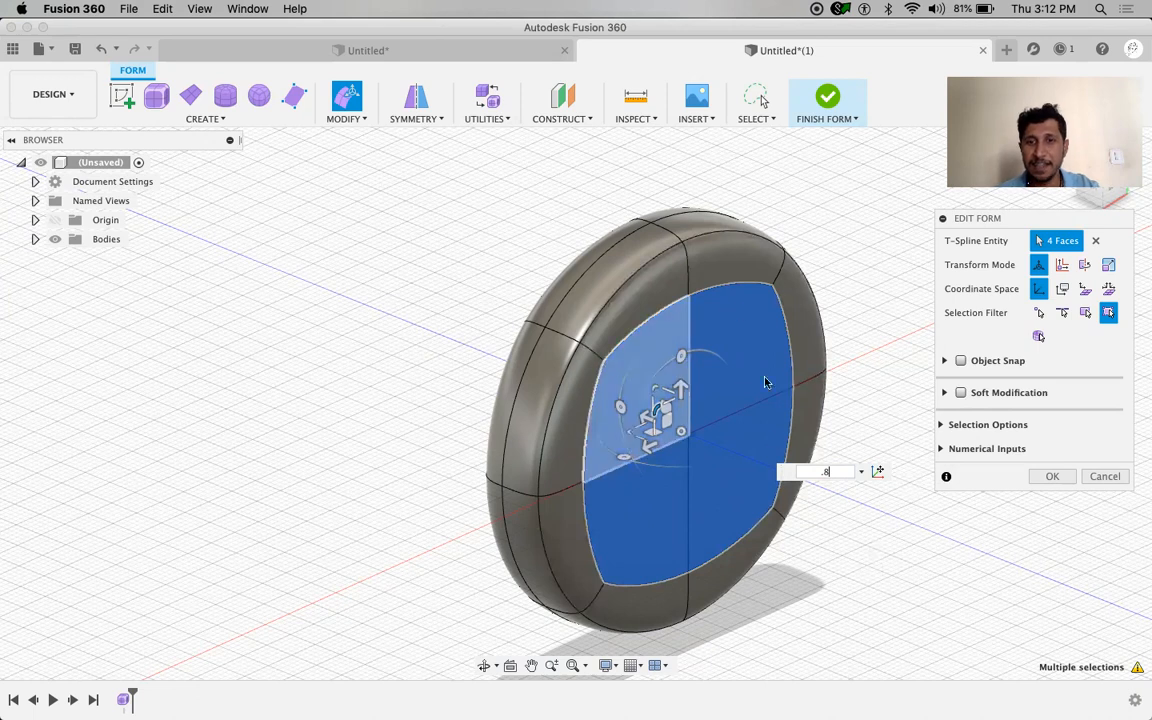
pyautogui.press('Return')
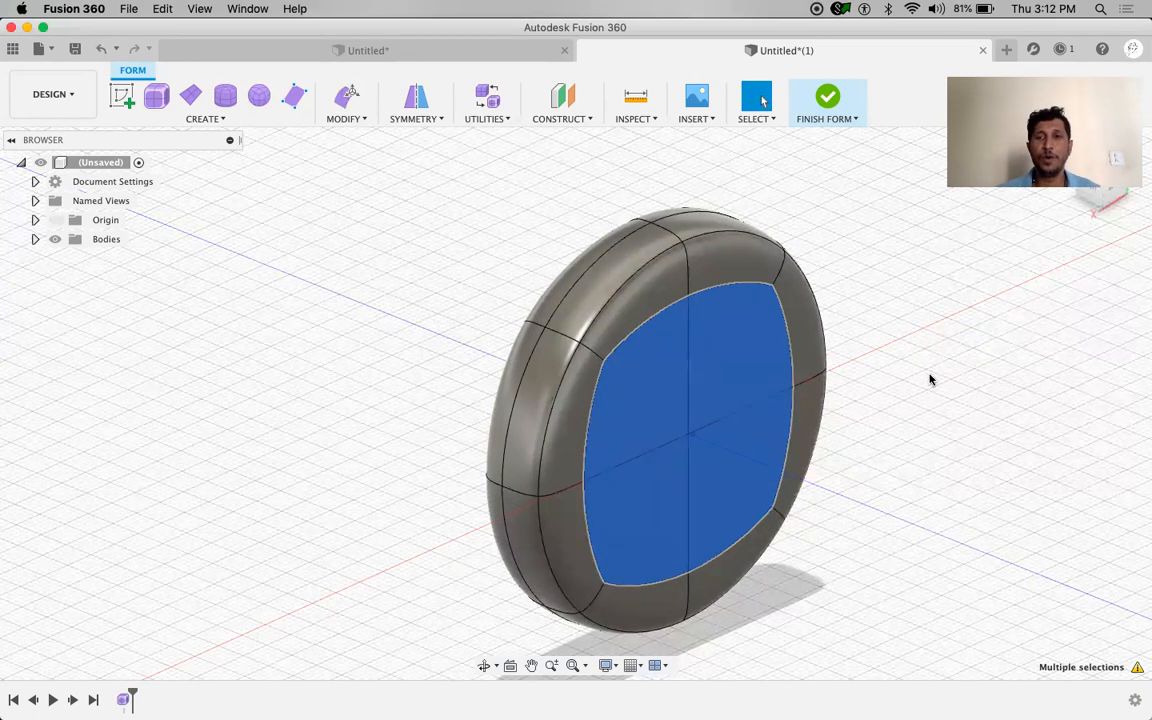
pyautogui.rightClick(922, 371)
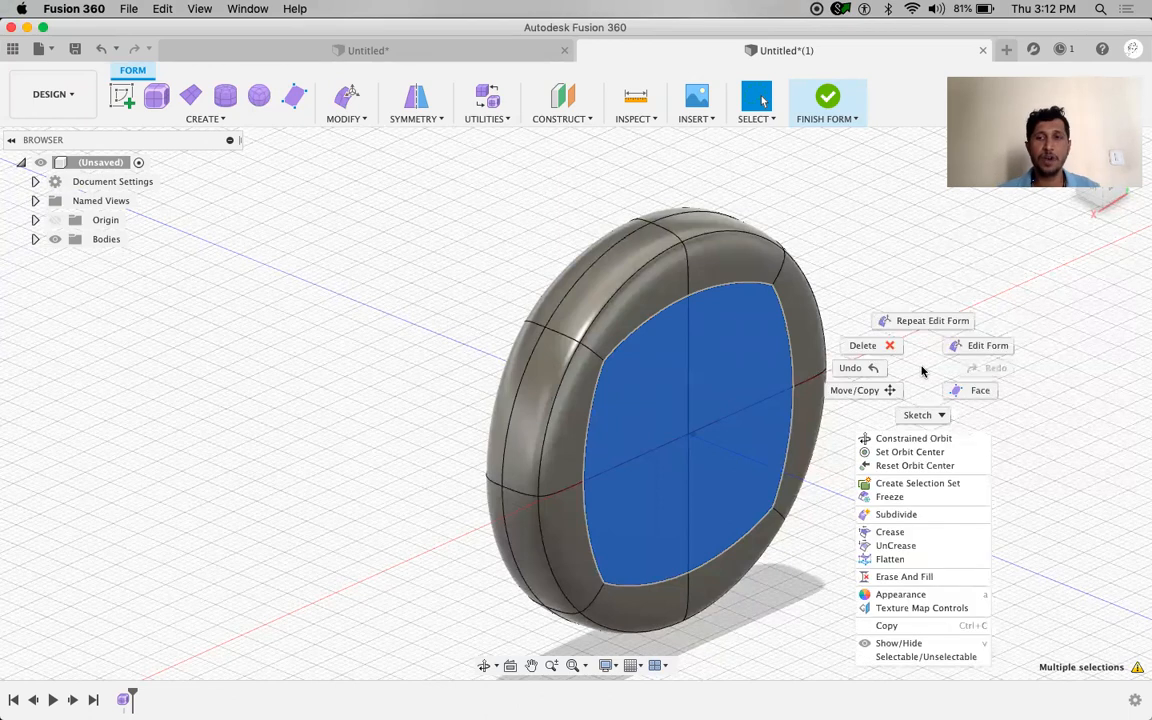
# Move the four inset front faces by -10 mm with Edit Form to form a raised boss
pyautogui.click(987, 347)
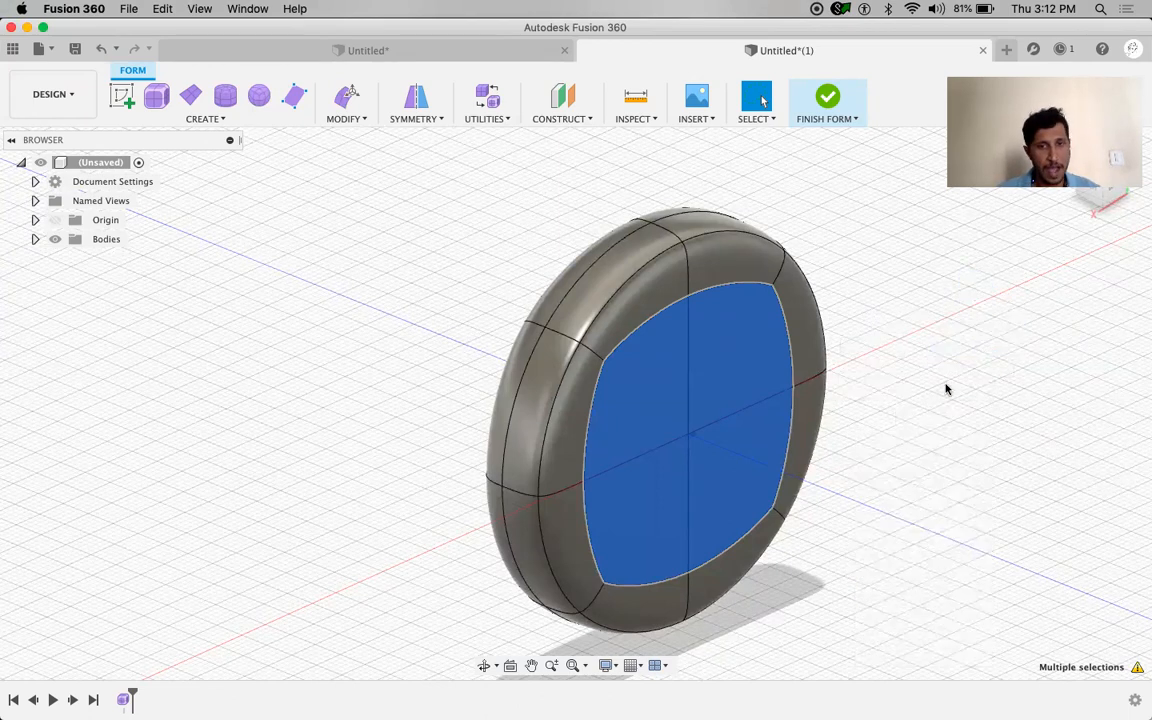
pyautogui.keyDown('shift'); pyautogui.moveTo(566, 478); pyautogui.dragTo(652, 423, button='middle'); pyautogui.keyUp('shift')
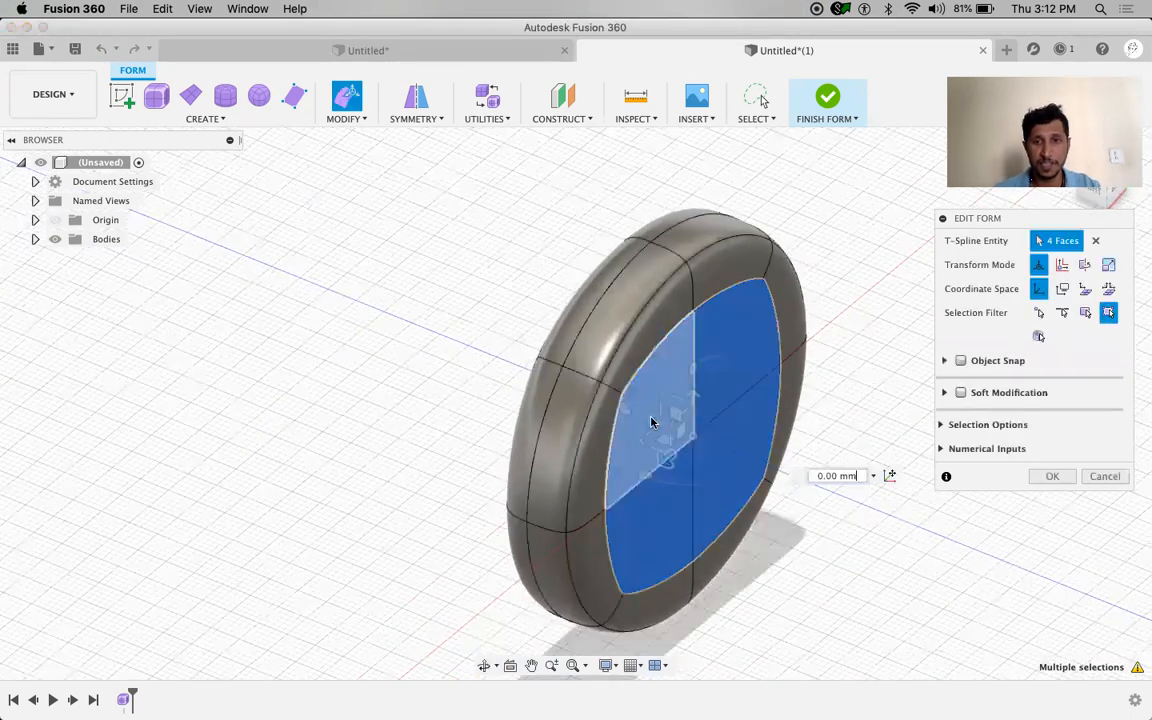
pyautogui.moveTo(652, 423); pyautogui.dragTo(742, 462)
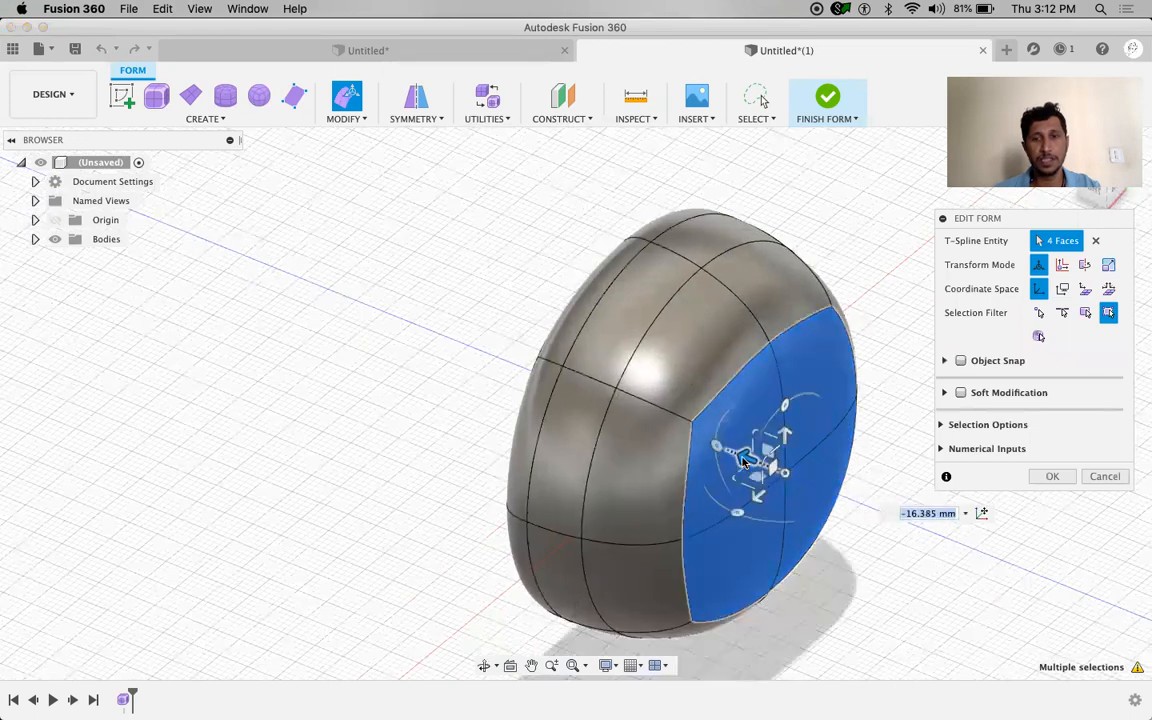
pyautogui.press('super+z')
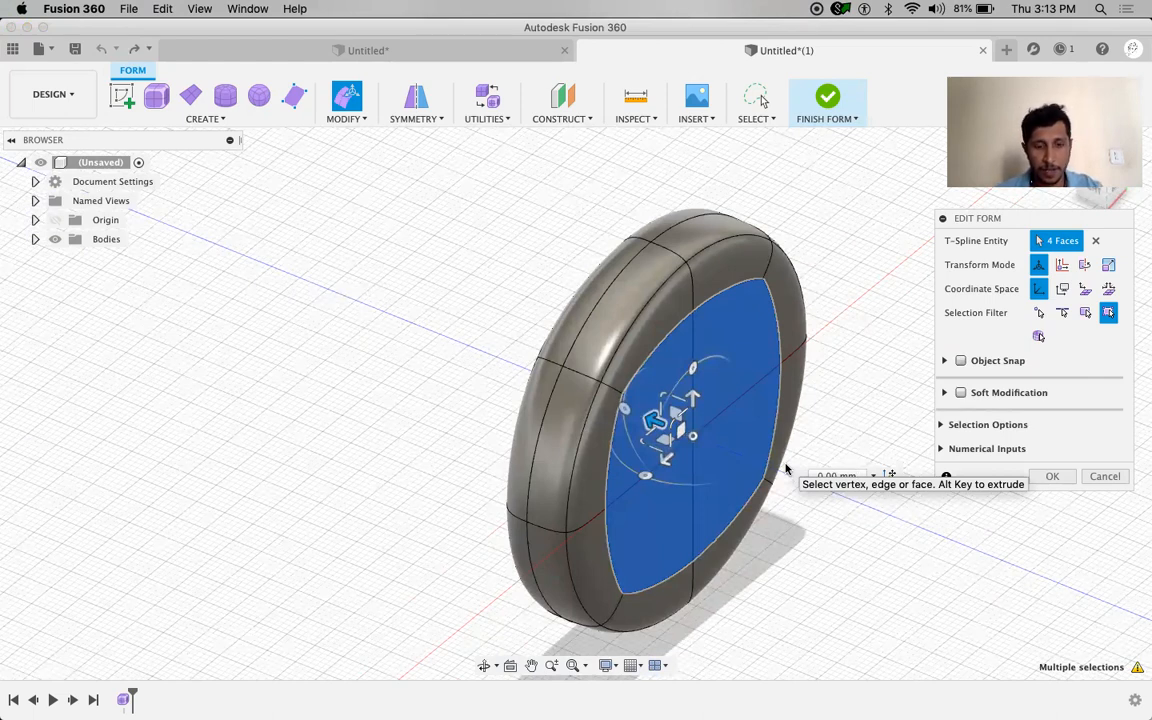
pyautogui.moveTo(667, 428); pyautogui.dragTo(710, 451)
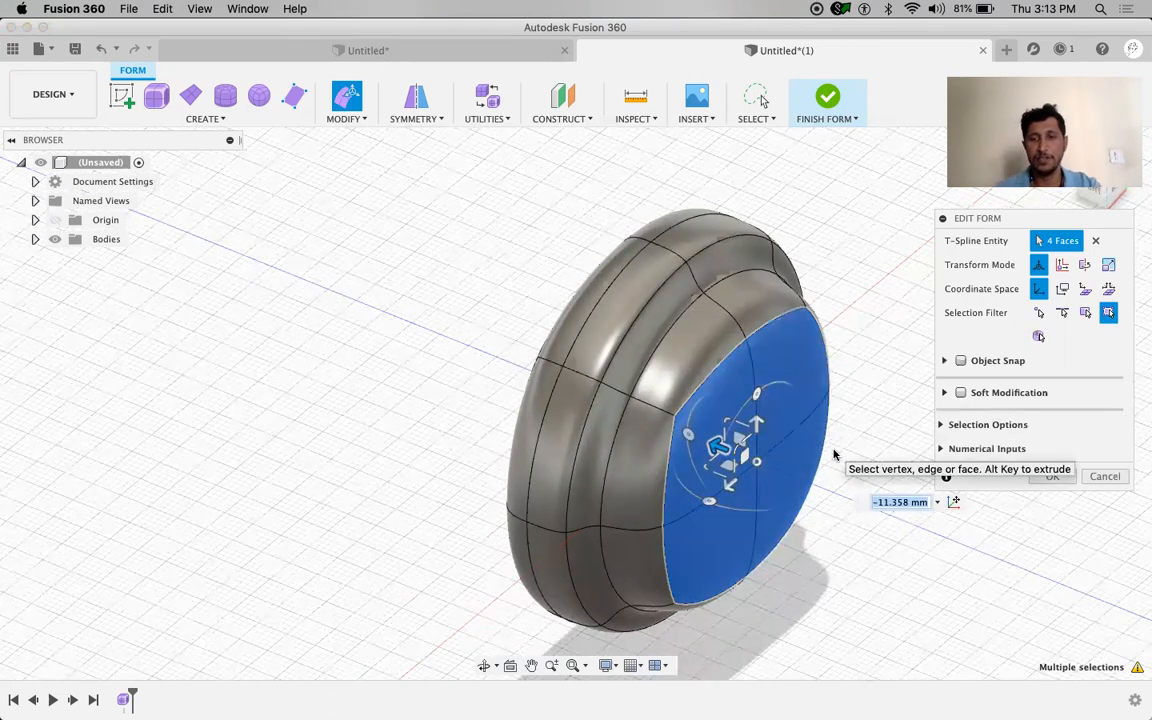
pyautogui.write('-10')
pyautogui.press('Return')
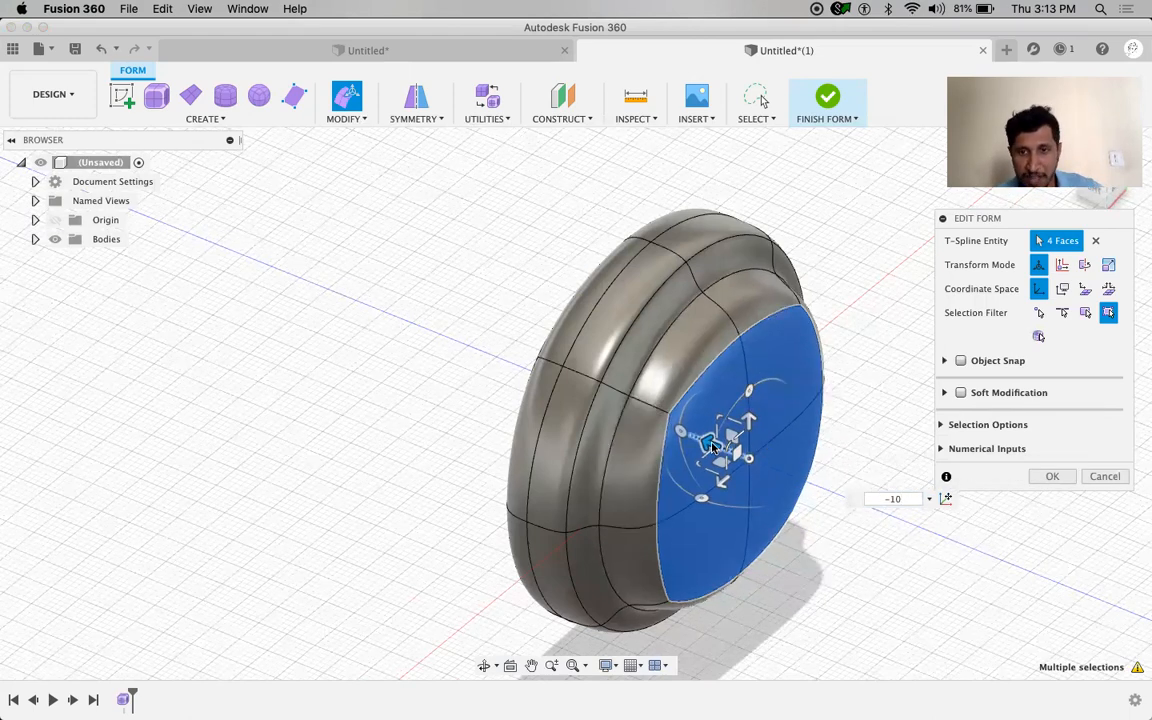
# Reselect the inner front faces and shrink them again to about 0.8
pyautogui.click(893, 543)
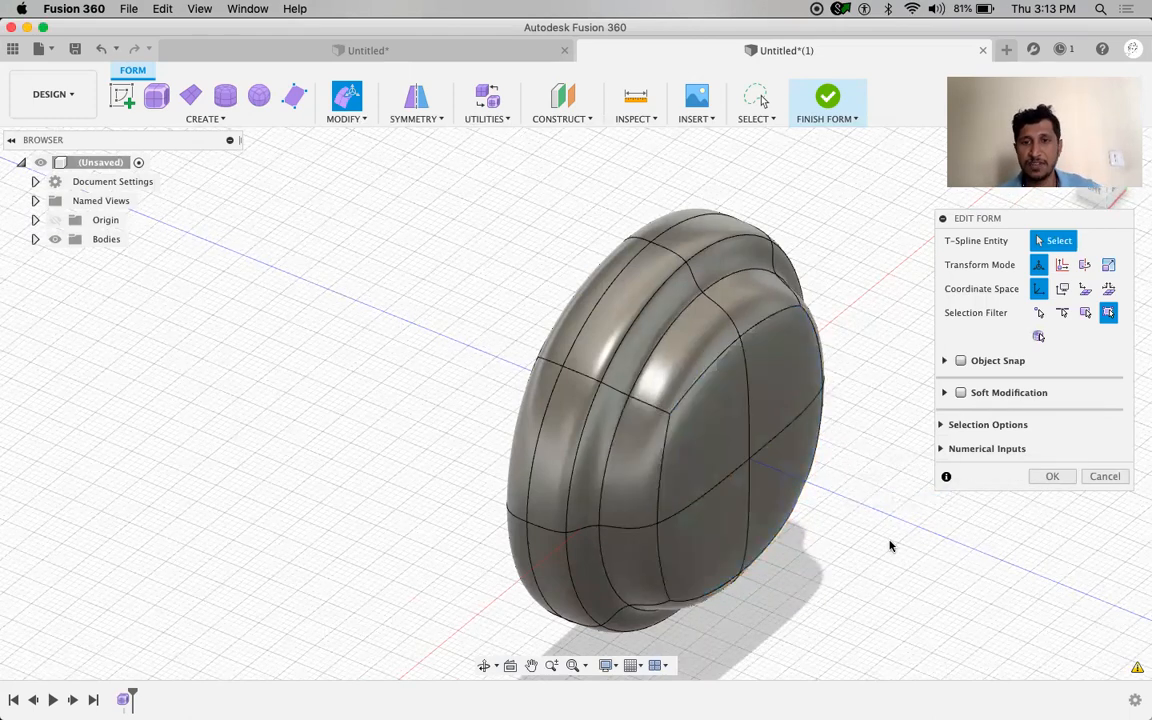
pyautogui.keyDown('shift'); pyautogui.moveTo(893, 543); pyautogui.dragTo(864, 521, button='middle'); pyautogui.keyUp('shift')
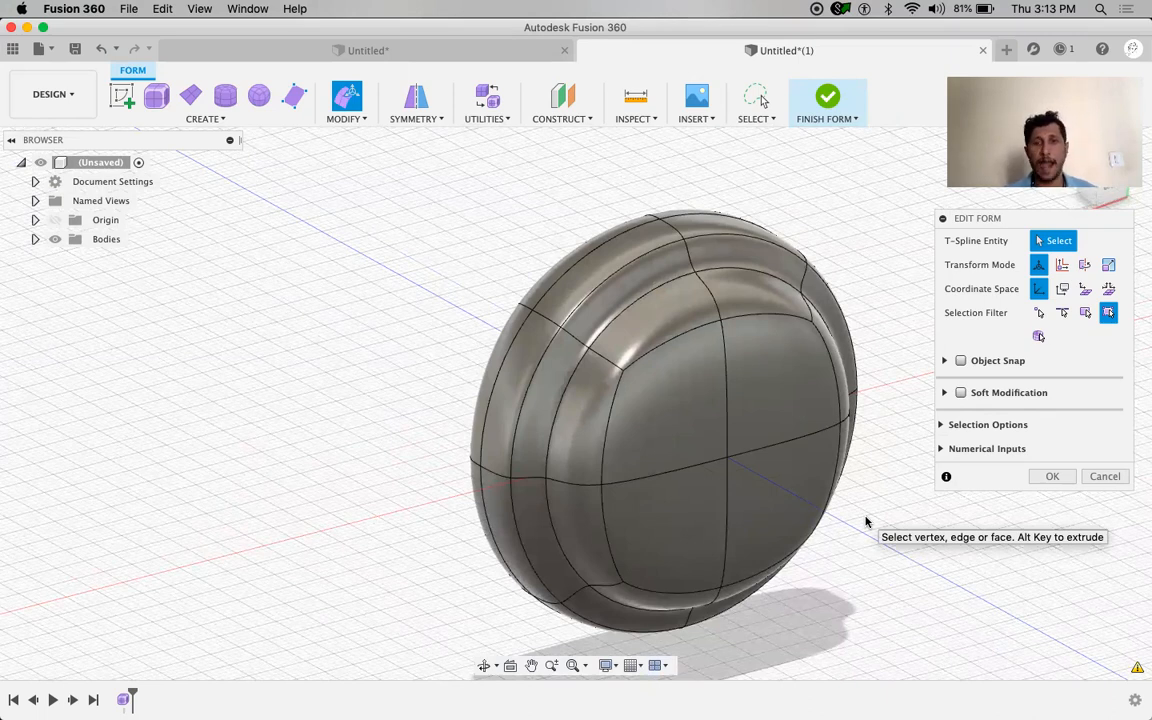
pyautogui.click(643, 419)
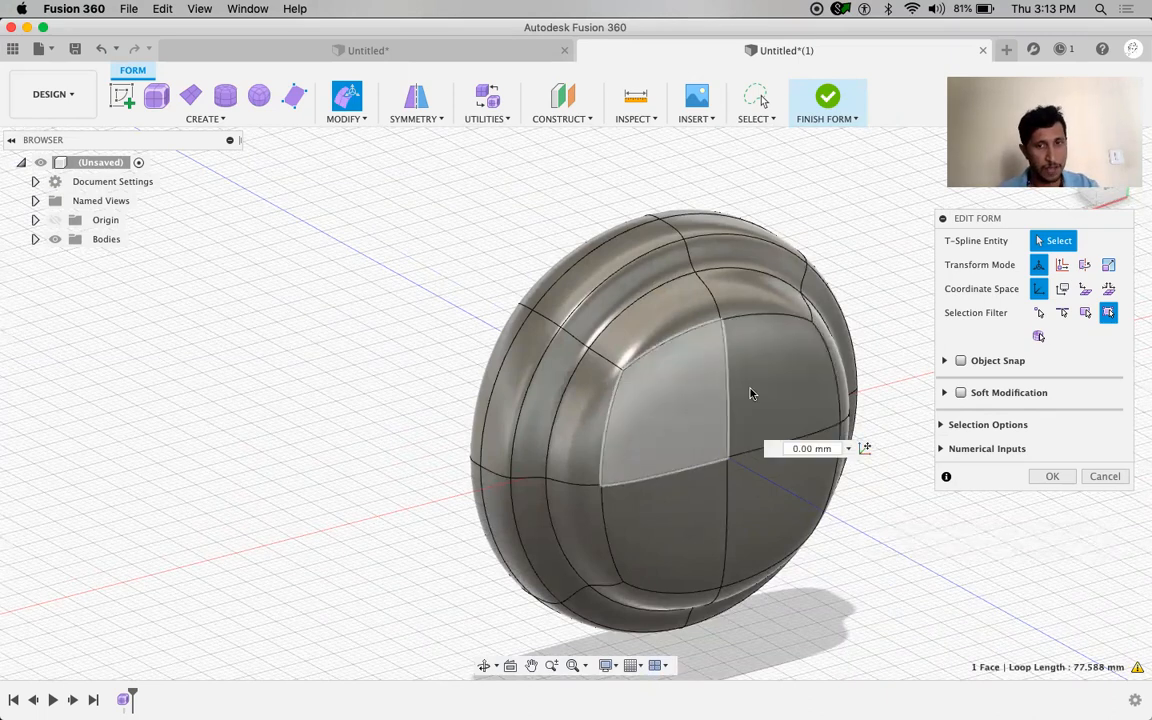
pyautogui.keyDown('shift'); pyautogui.click(768, 420); pyautogui.keyUp('shift')
pyautogui.keyDown('shift'); pyautogui.click(760, 505); pyautogui.keyUp('shift')
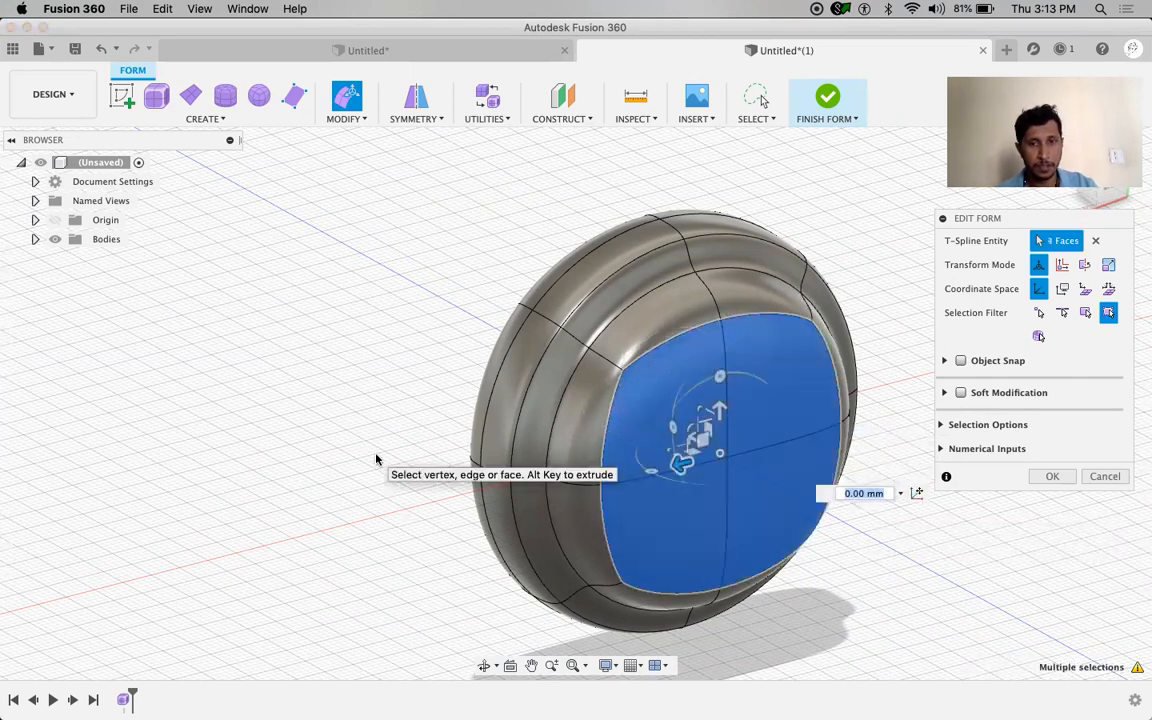
pyautogui.keyDown('shift'); pyautogui.moveTo(368, 453); pyautogui.dragTo(370, 456, button='middle'); pyautogui.keyUp('shift')
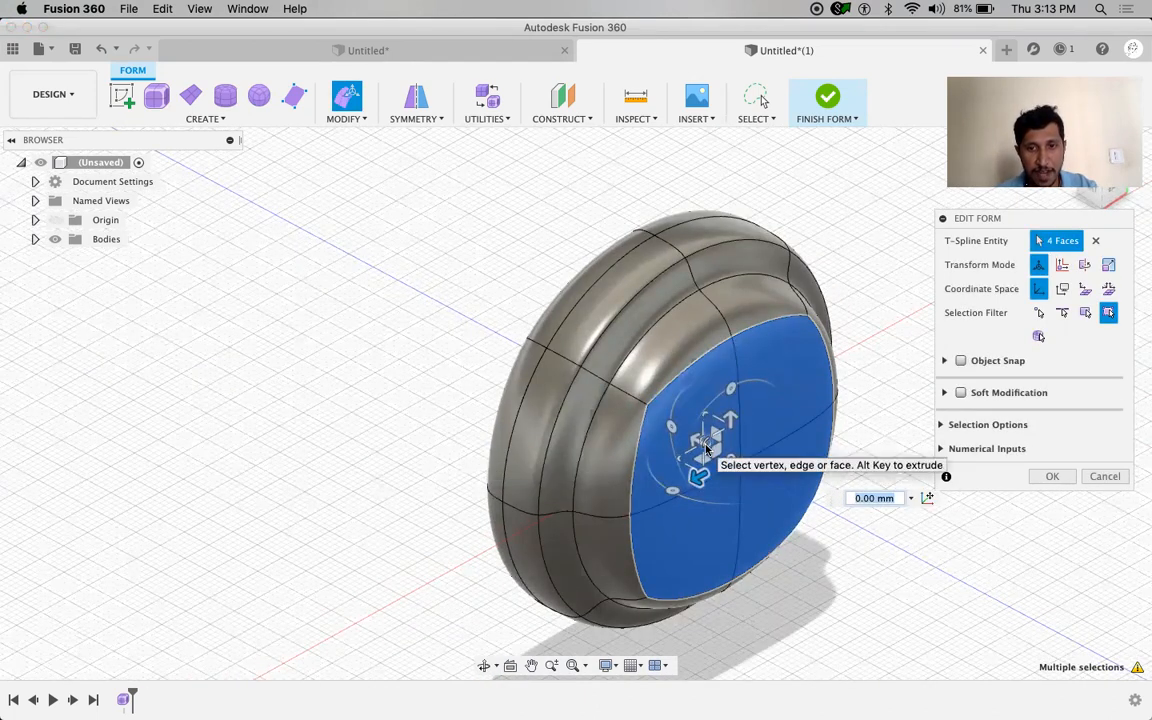
pyautogui.moveTo(706, 450); pyautogui.dragTo(711, 472)
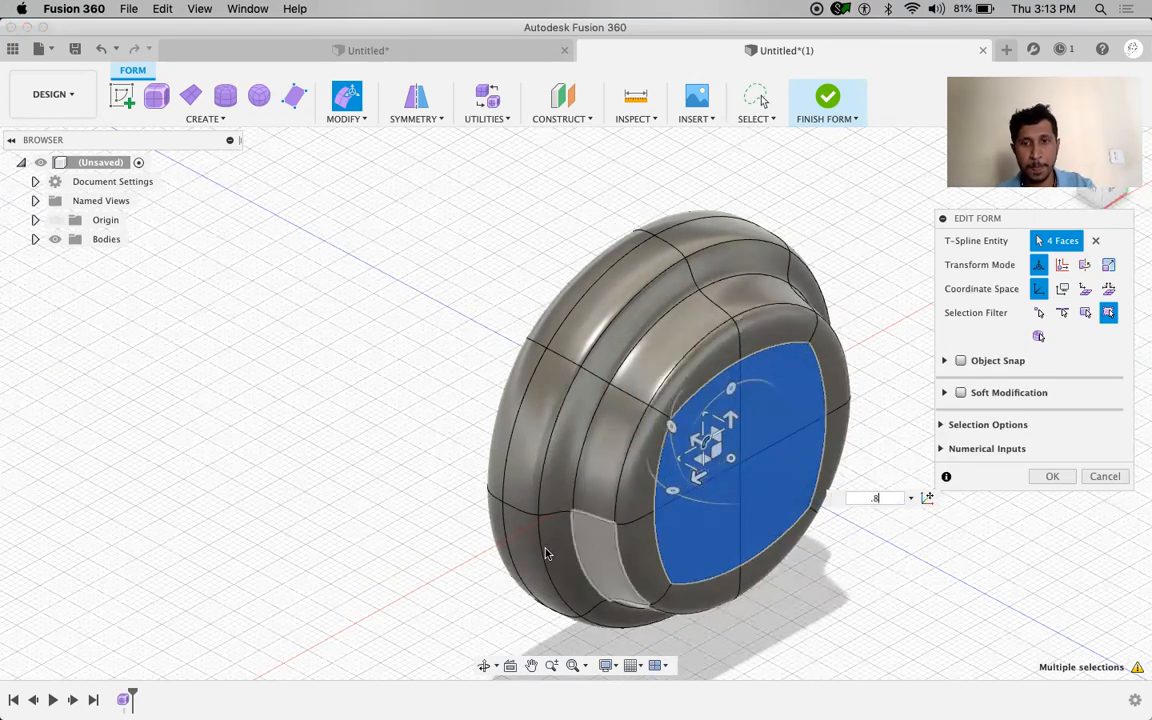
pyautogui.press('Return')
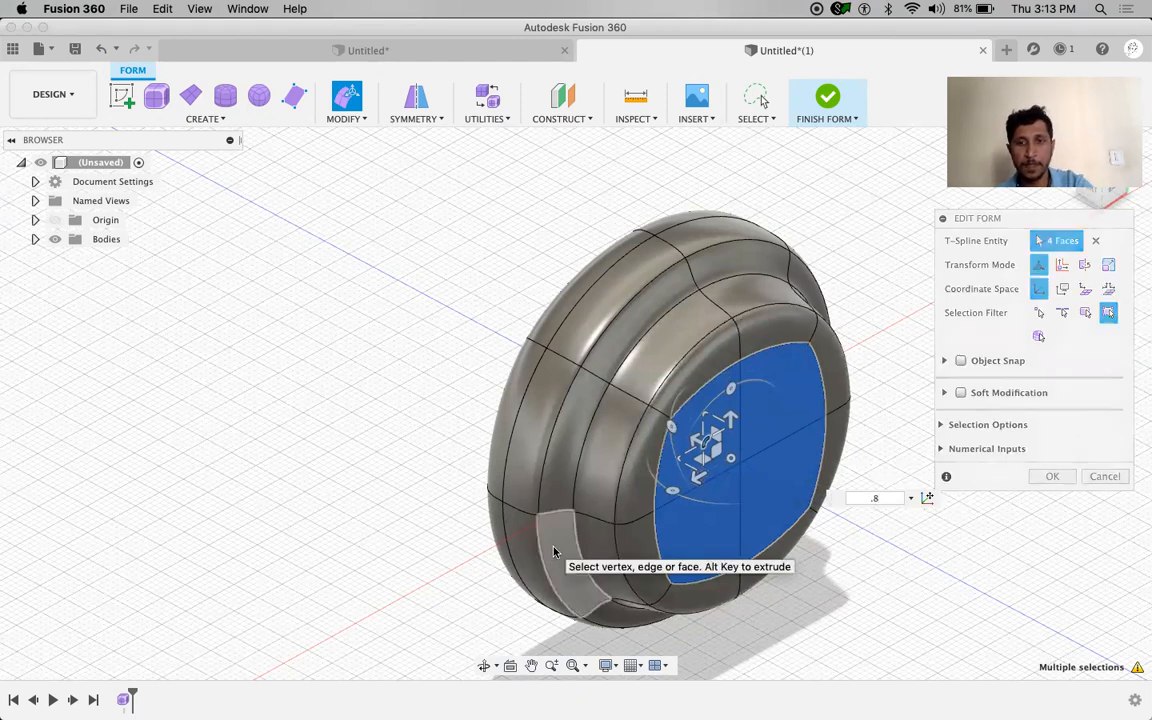
# Move the front faces about -10 mm with Edit Form to add a second tier
pyautogui.rightClick(910, 400)
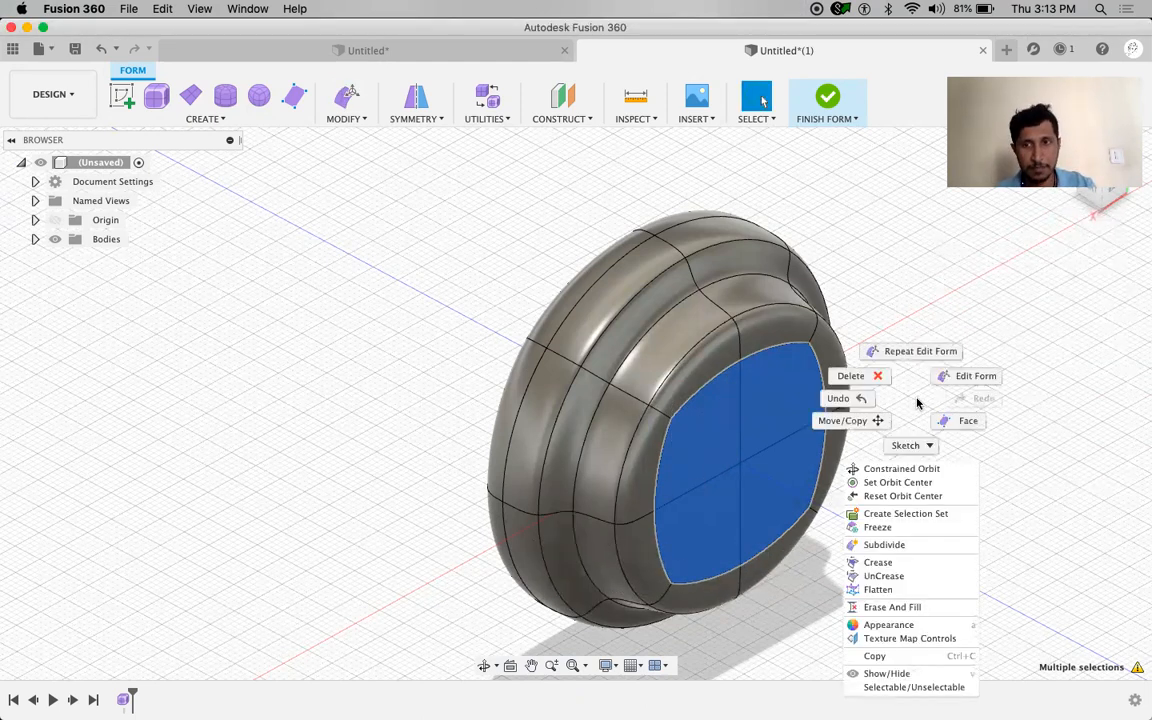
pyautogui.click(967, 378)
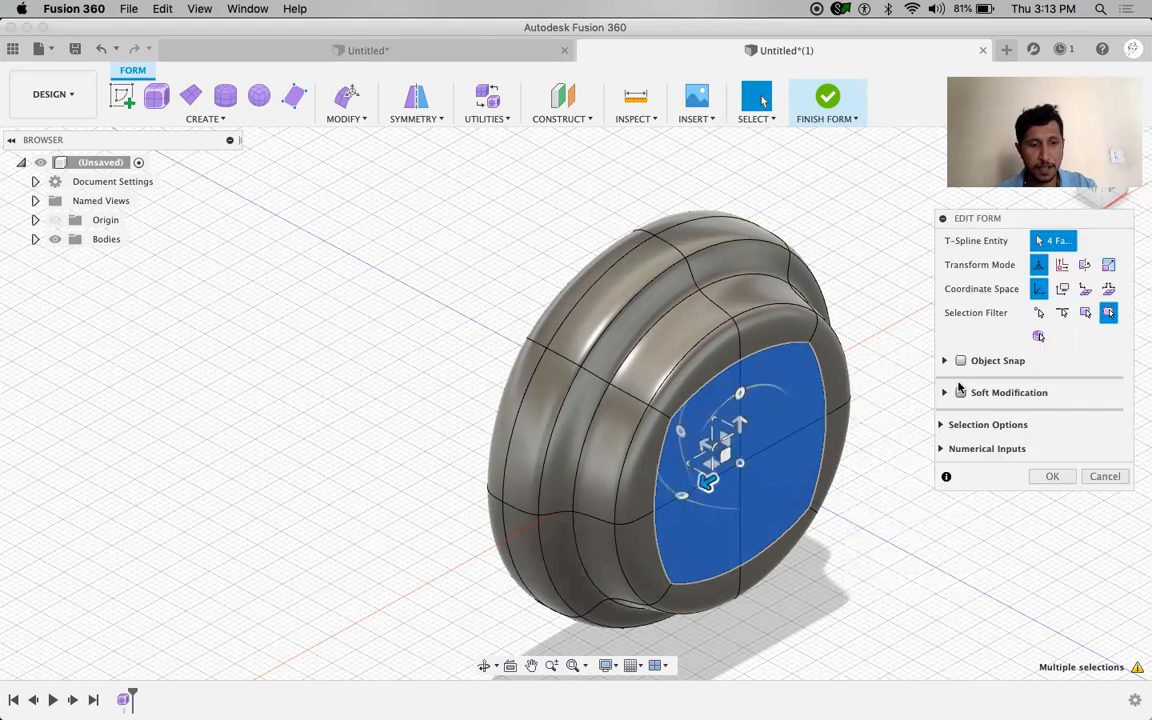
pyautogui.moveTo(704, 447); pyautogui.dragTo(760, 482)
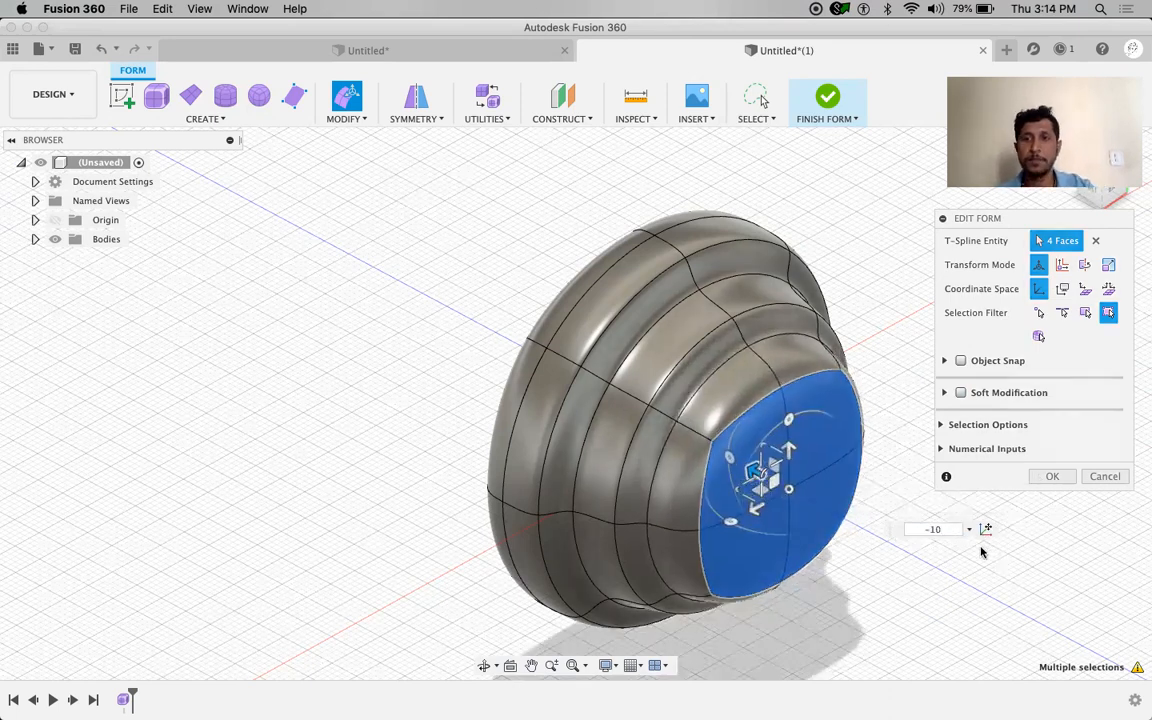
pyautogui.click(1050, 477)
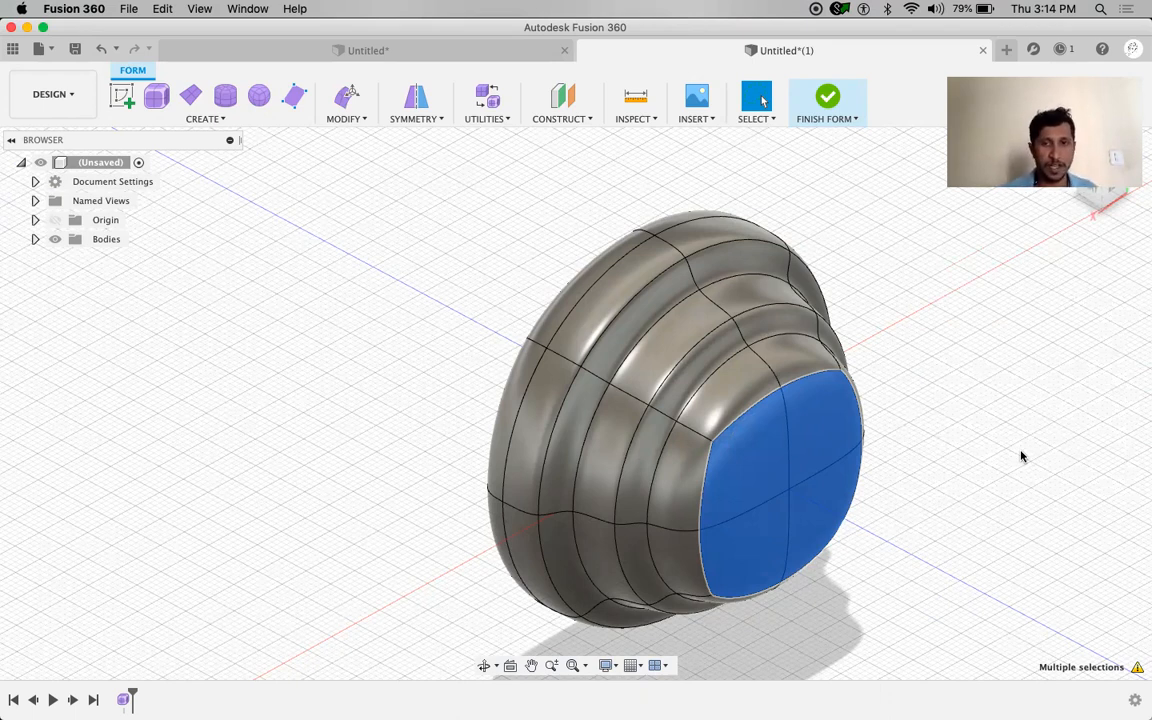
# Select the two lower front faces and scale them down to 0.761
pyautogui.press('Escape')
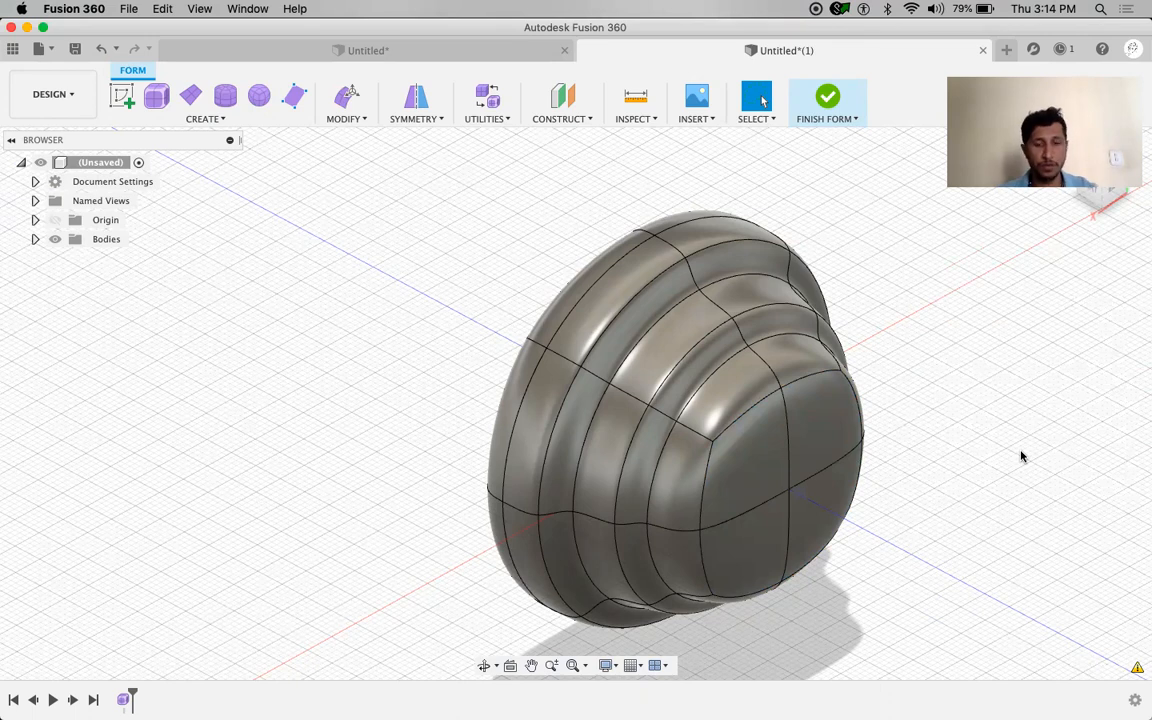
pyautogui.keyDown('shift'); pyautogui.moveTo(999, 447); pyautogui.dragTo(1001, 441, button='middle'); pyautogui.keyUp('shift')
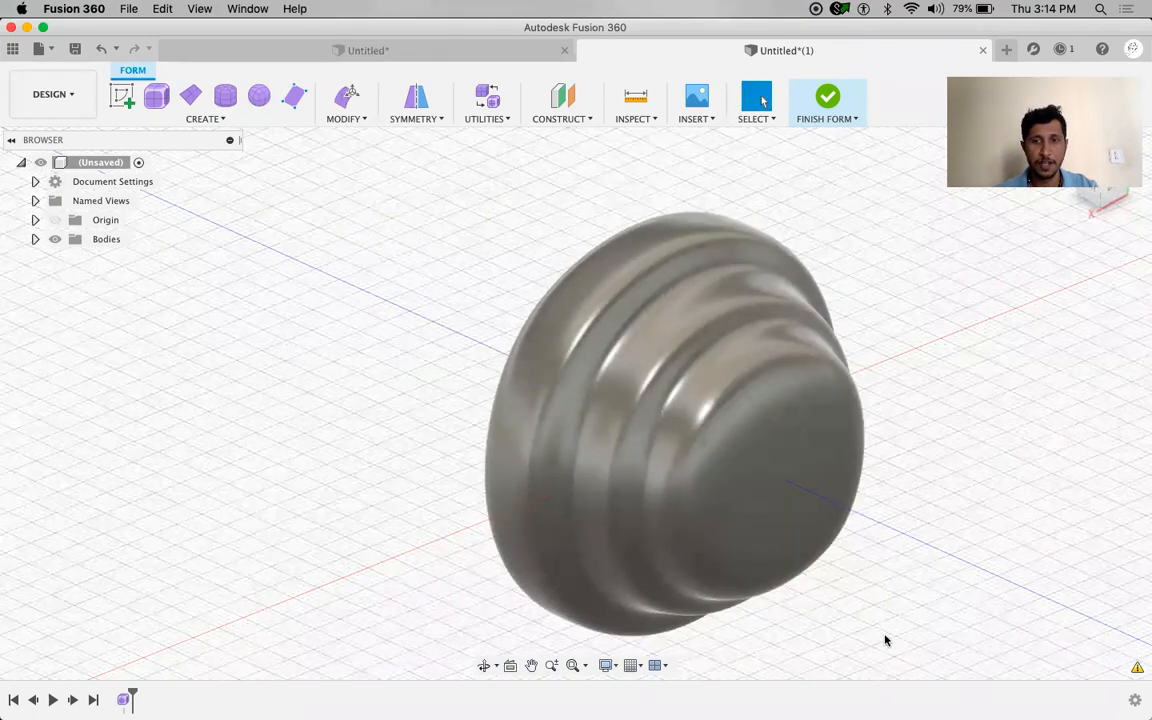
pyautogui.click(760, 520)
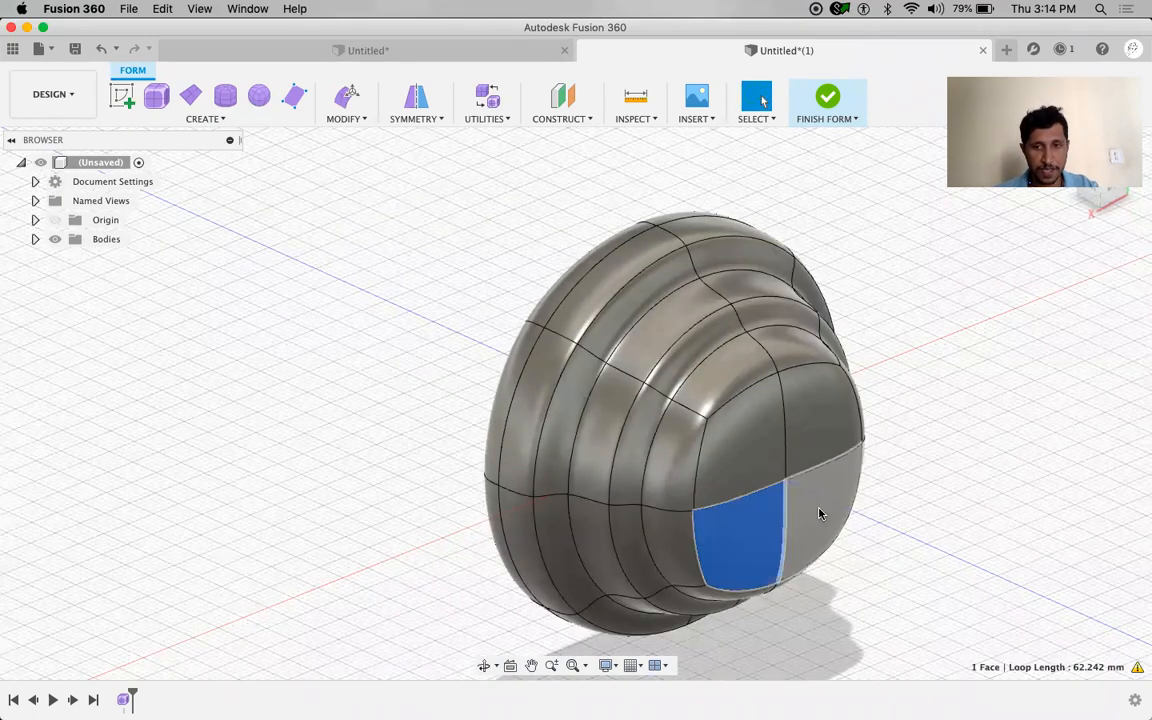
pyautogui.keyDown('shift'); pyautogui.click(823, 509); pyautogui.keyUp('shift')
pyautogui.moveTo(1027, 423); pyautogui.dragTo(1027, 422, button='right')
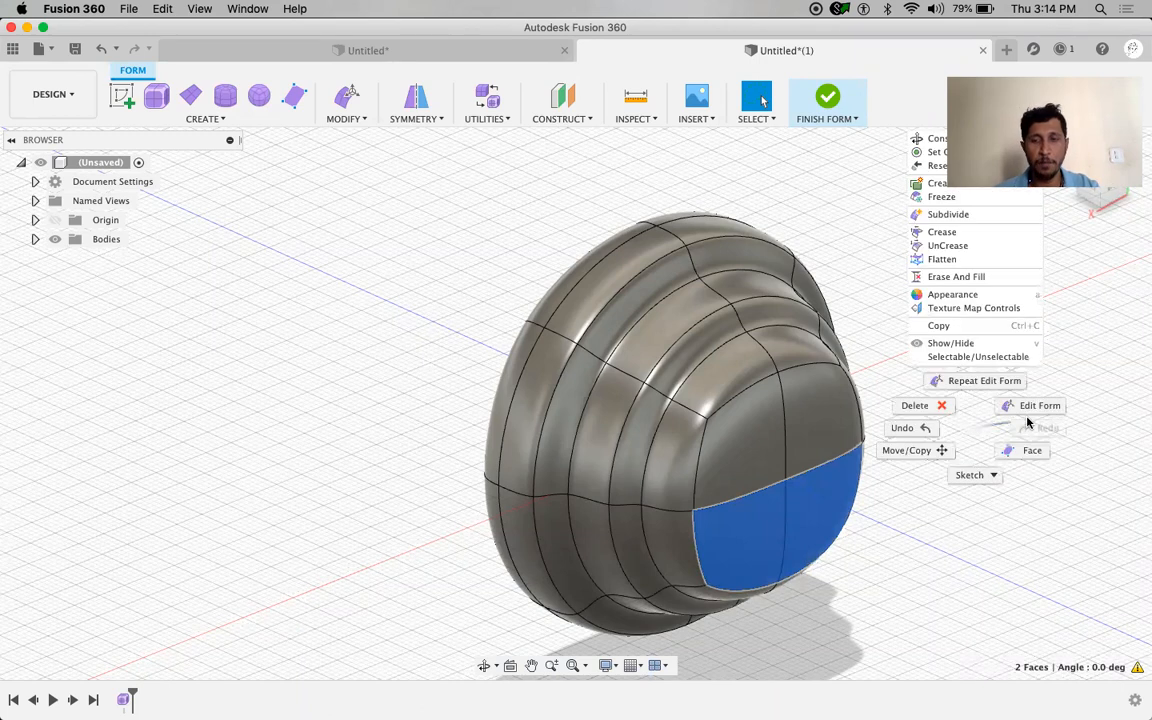
pyautogui.click(1034, 411)
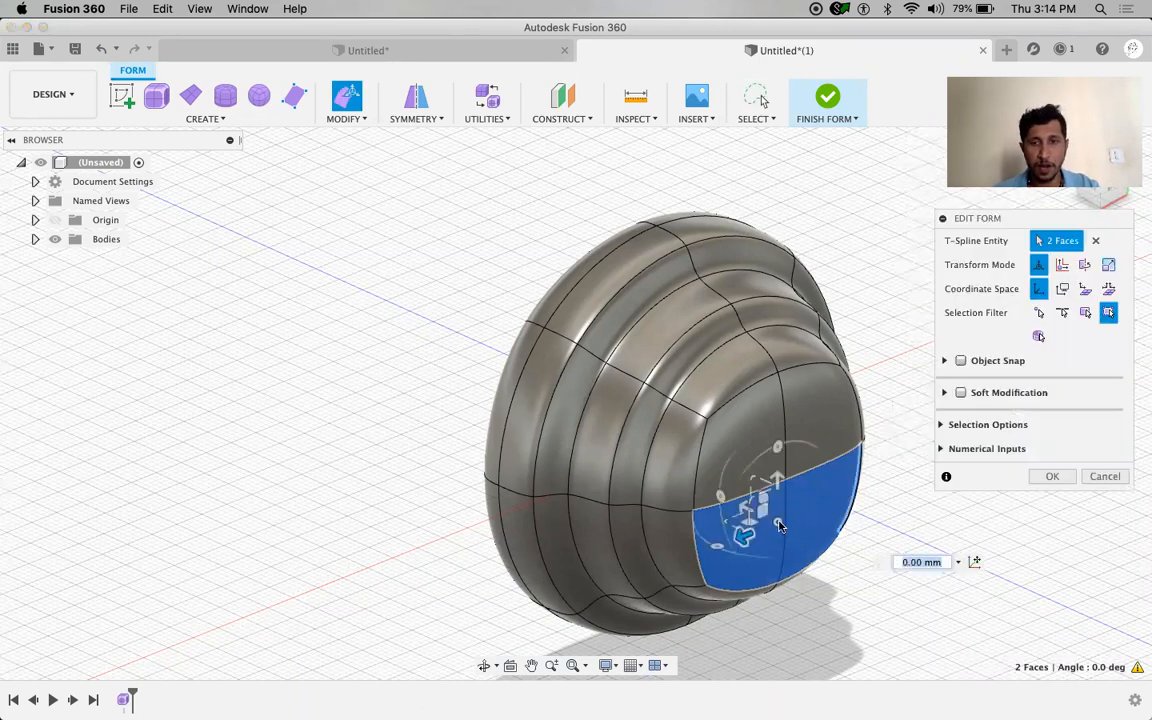
pyautogui.moveTo(752, 503)
pyautogui.mouseDown()
pyautogui.moveTo(743, 496)
pyautogui.moveTo(765, 511)
pyautogui.mouseUp()
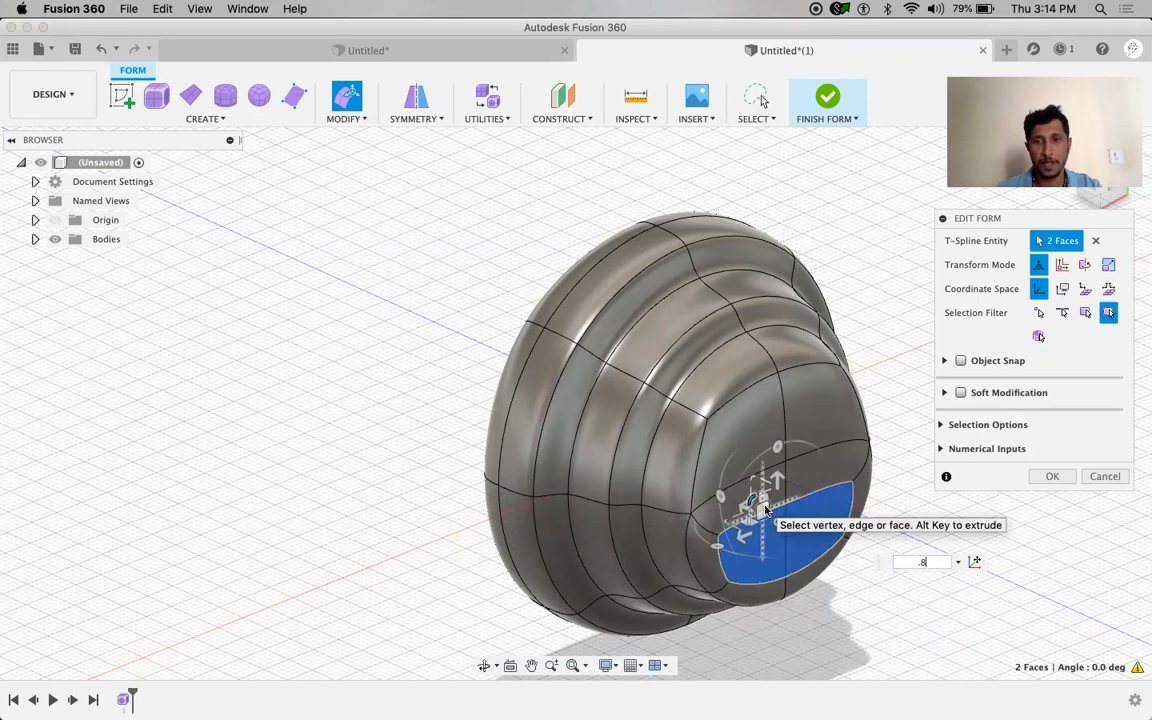
pyautogui.press('Return')
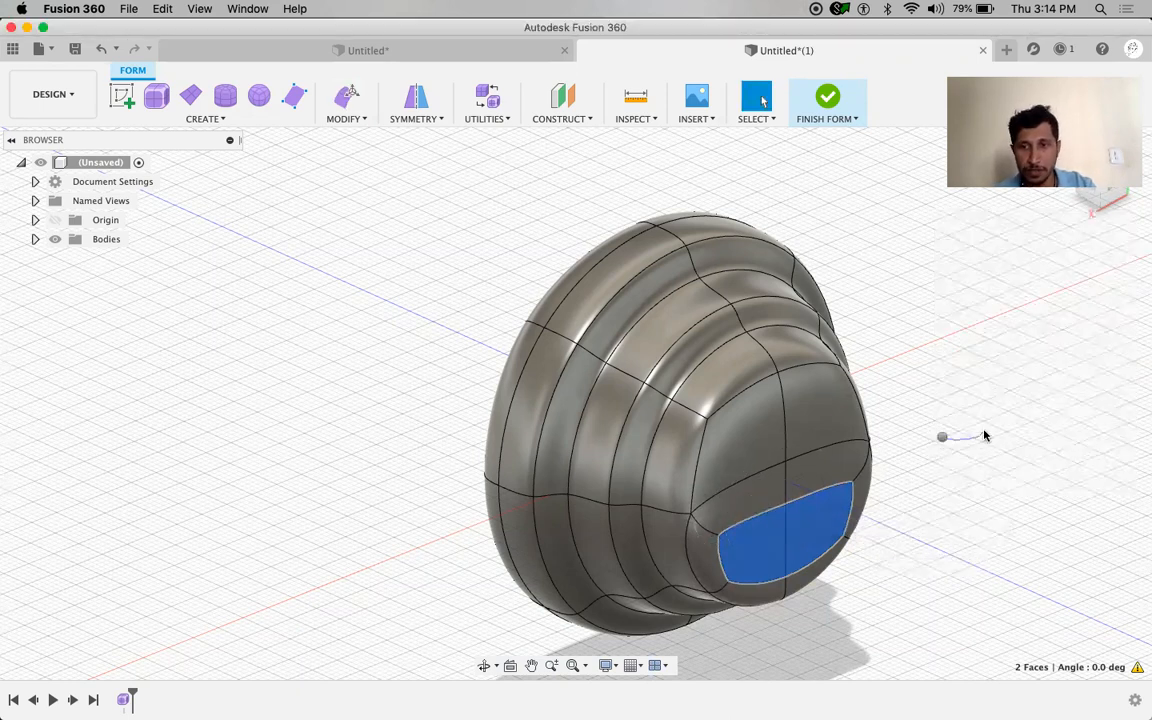
# Push the two scaled faces inward about 3.8 mm to form a shallow rimmed recess
pyautogui.rightClick(984, 436)
pyautogui.click(1003, 411)
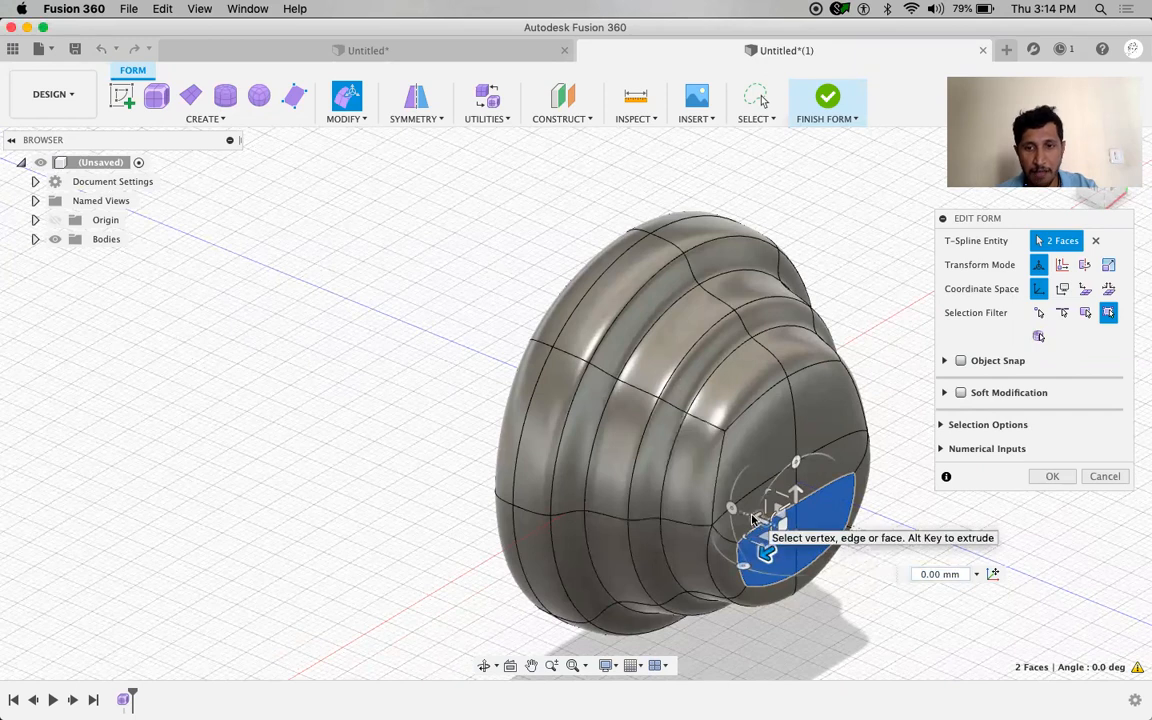
pyautogui.moveTo(747, 516); pyautogui.dragTo(738, 511)
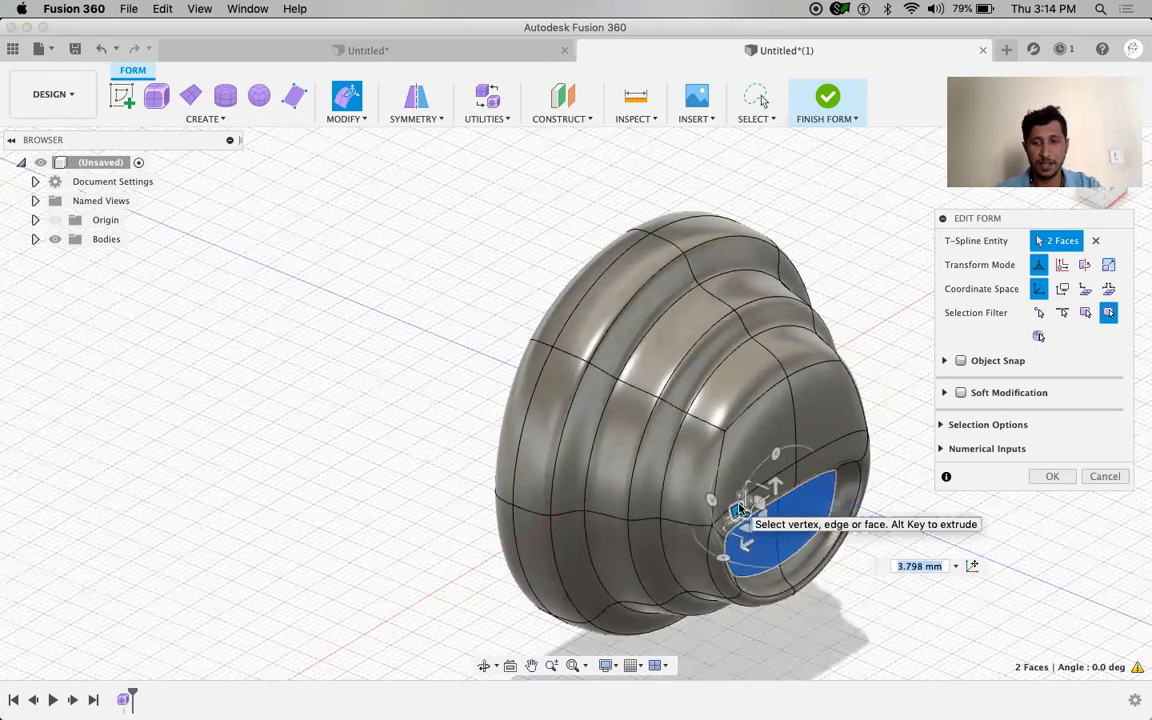
pyautogui.press('Return')
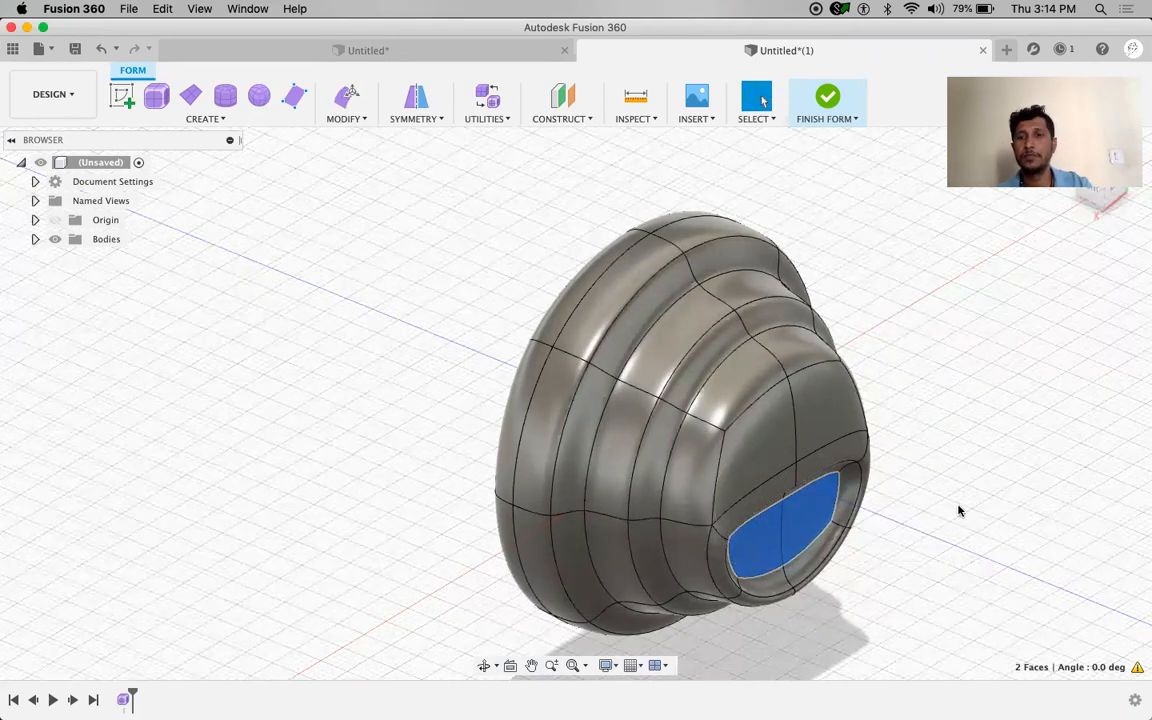
pyautogui.click(951, 544)
# Orbit to the broad end and select all four of its quarter faces
pyautogui.keyDown('shift'); pyautogui.moveTo(951, 544); pyautogui.dragTo(975, 548, button='middle'); pyautogui.keyUp('shift')
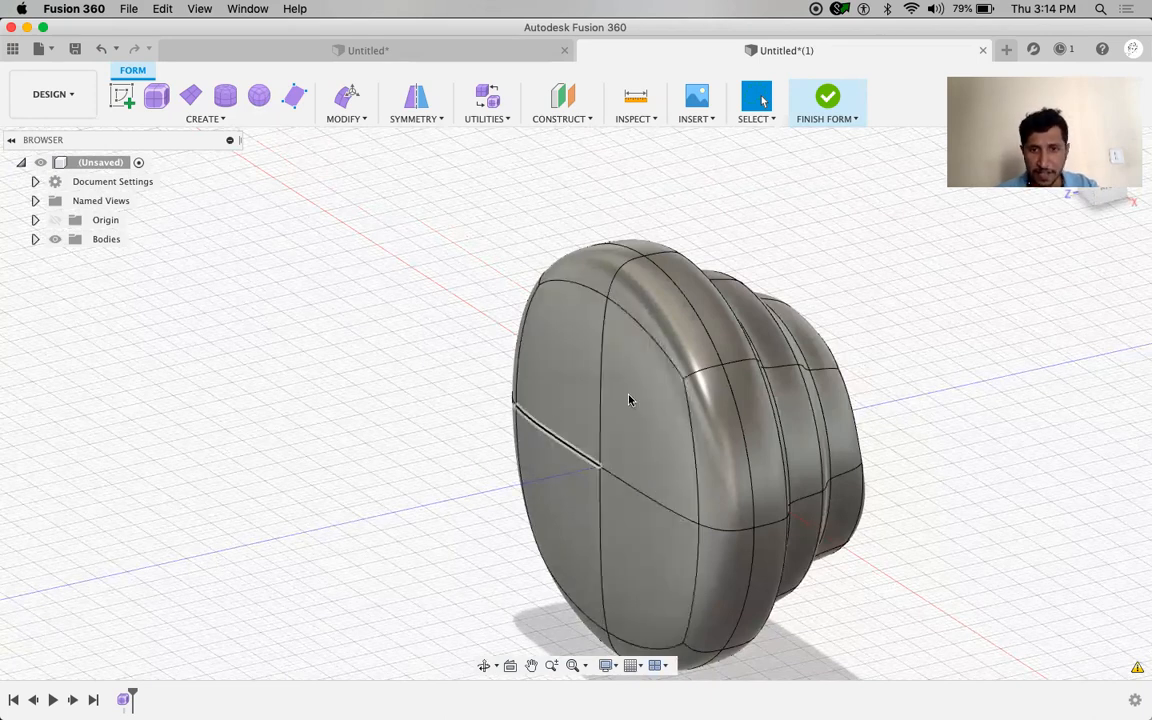
pyautogui.keyDown('shift'); pyautogui.moveTo(284, 473); pyautogui.dragTo(280, 470, button='middle'); pyautogui.keyUp('shift')
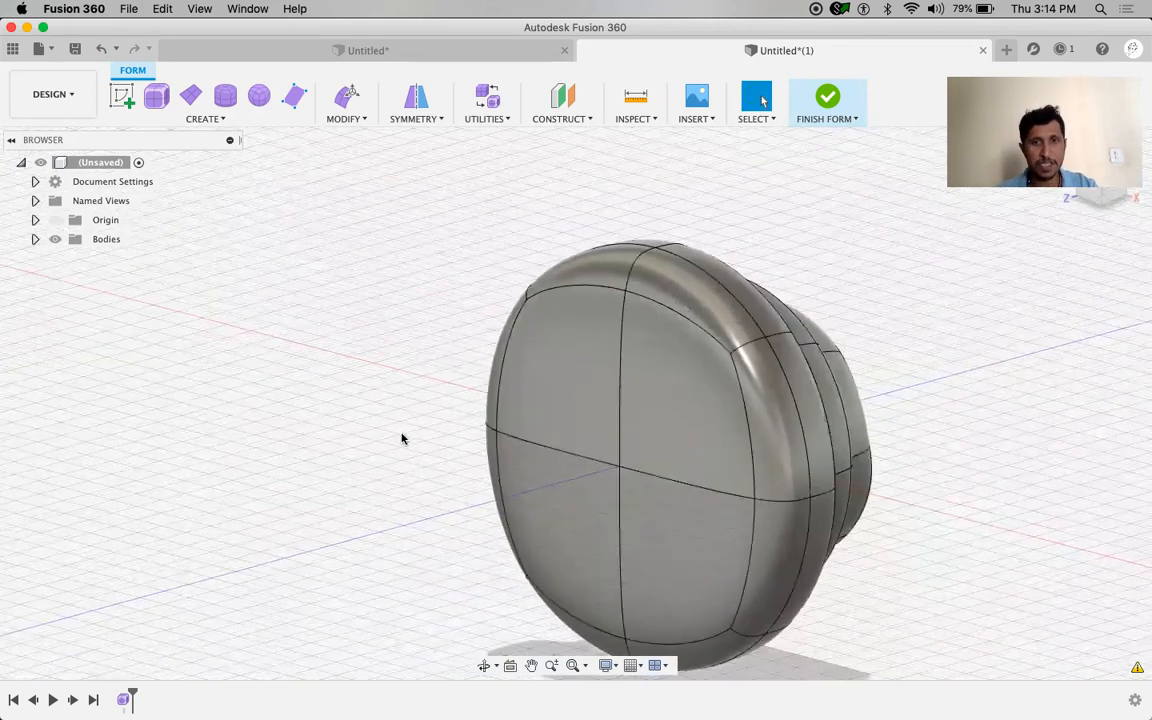
pyautogui.click(589, 393)
pyautogui.click(668, 404)
pyautogui.click(666, 525)
pyautogui.click(528, 543)
# Scale the four broad-end faces to about 0.65 and push them roughly 9.4 mm inward
pyautogui.moveTo(402, 416)
pyautogui.mouseDown(button='right')
pyautogui.moveTo(429, 404)
pyautogui.moveTo(400, 410)
pyautogui.mouseUp(button='right')
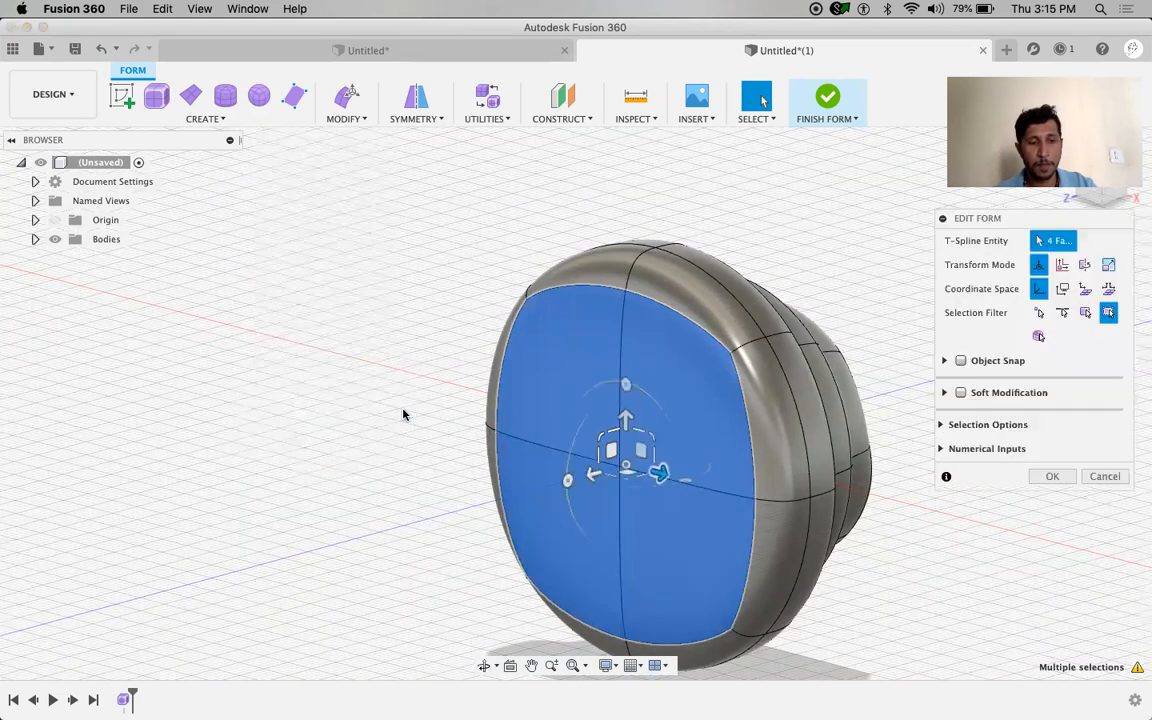
pyautogui.moveTo(652, 437); pyautogui.dragTo(633, 441)
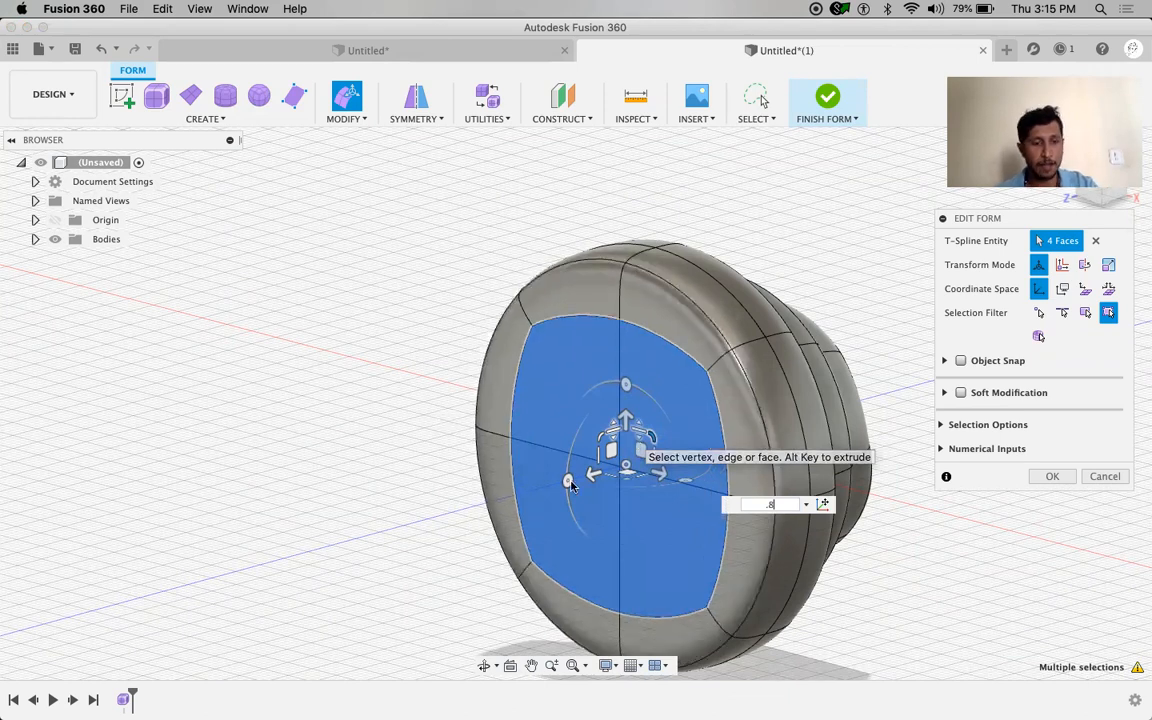
pyautogui.moveTo(592, 479); pyautogui.dragTo(646, 466)
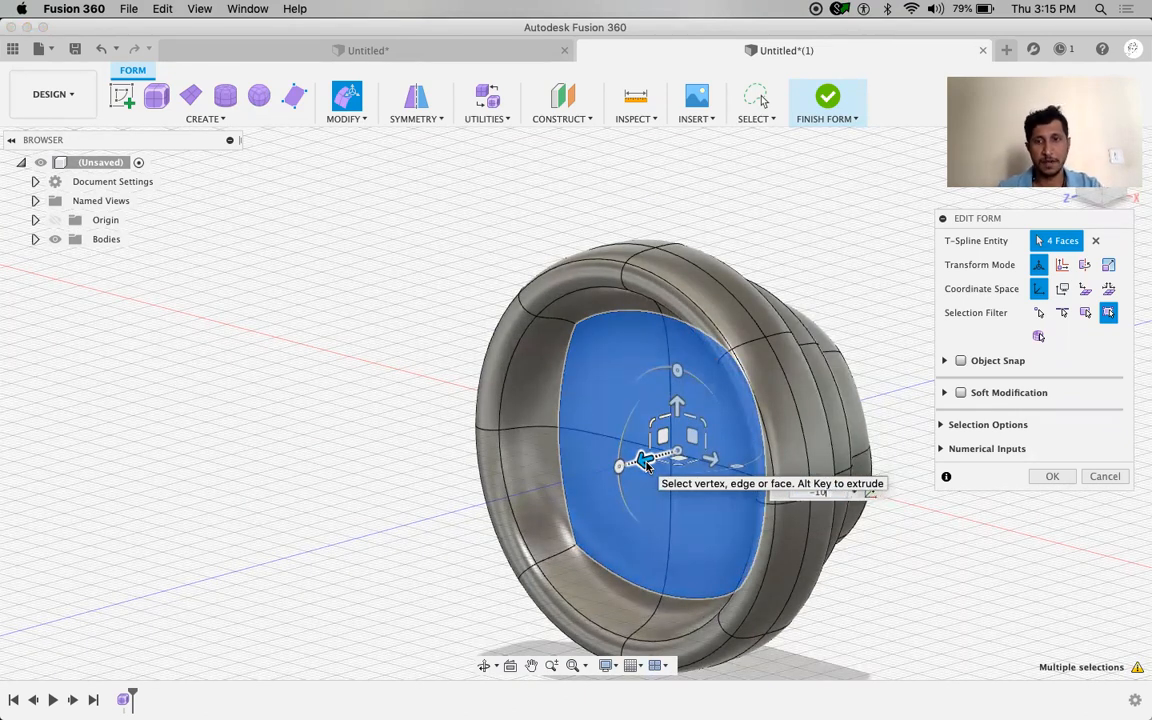
pyautogui.press('Return')
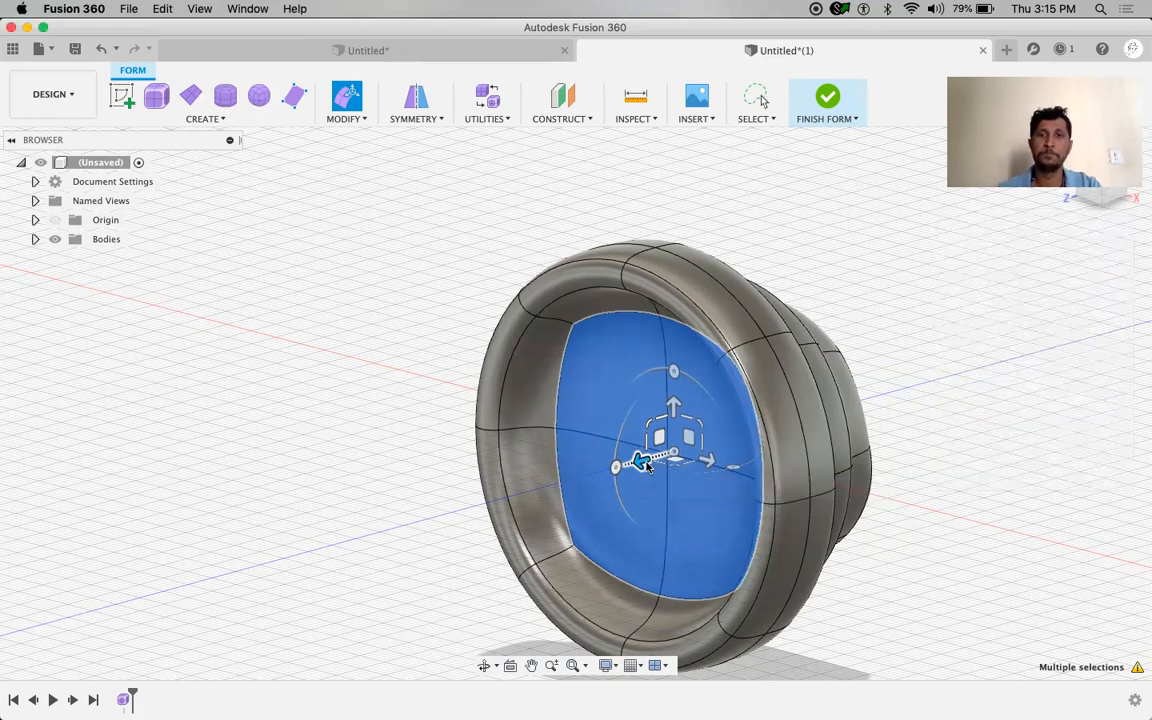
pyautogui.click(980, 393)
pyautogui.keyDown('shift'); pyautogui.moveTo(980, 393); pyautogui.dragTo(1007, 426, button='middle'); pyautogui.keyUp('shift')
pyautogui.keyDown('shift'); pyautogui.moveTo(394, 568); pyautogui.dragTo(520, 558, button='middle'); pyautogui.keyUp('shift')
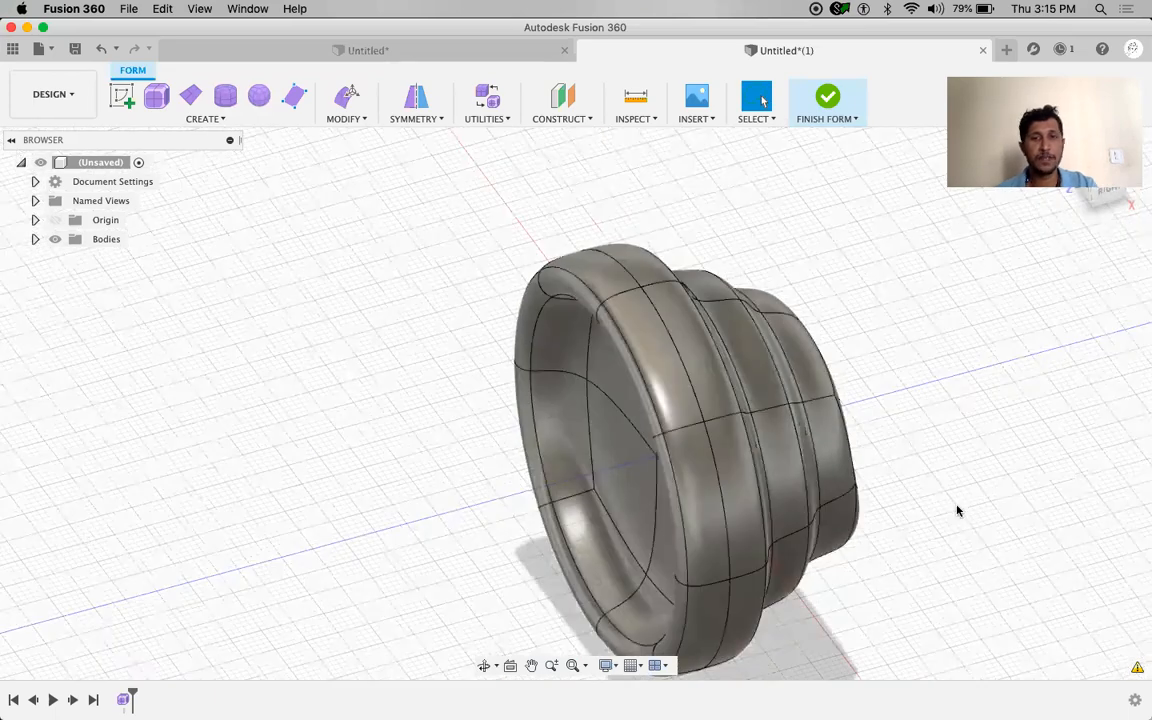
pyautogui.scroll(3, 955, 511)
pyautogui.scroll(-5, 955, 511)
pyautogui.keyDown('shift'); pyautogui.moveTo(950, 515); pyautogui.dragTo(967, 394, button='middle'); pyautogui.keyUp('shift')
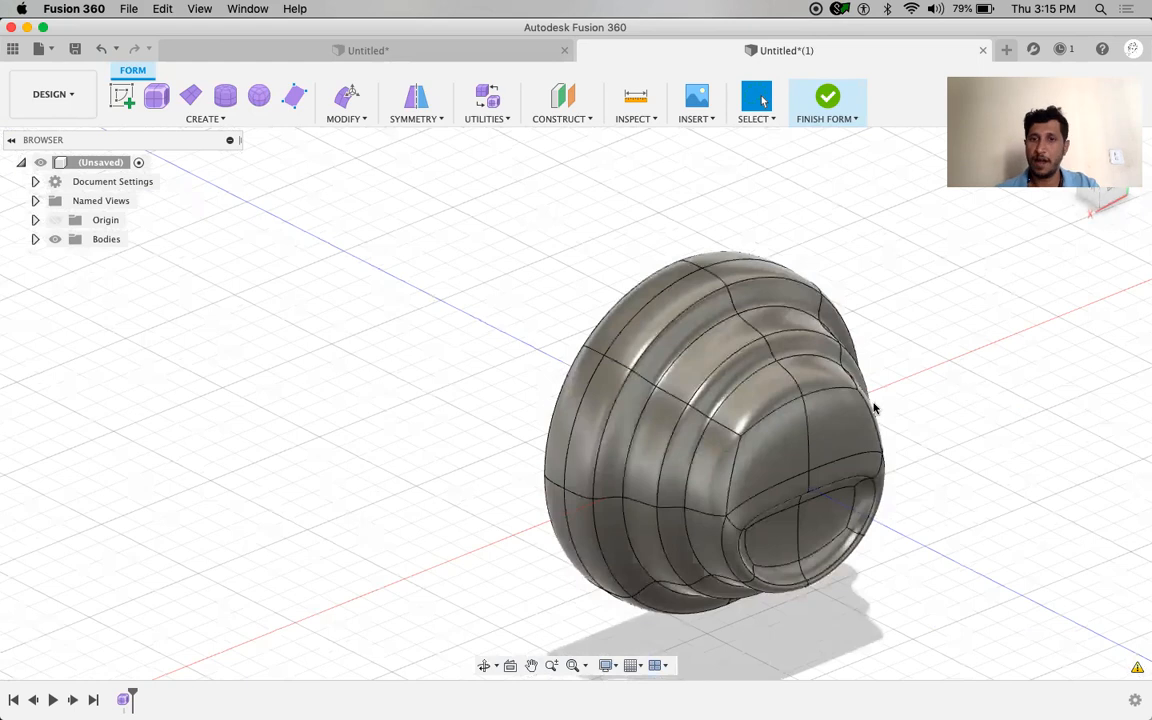
pyautogui.keyDown('shift'); pyautogui.moveTo(421, 454); pyautogui.dragTo(634, 391, button='middle'); pyautogui.keyUp('shift')
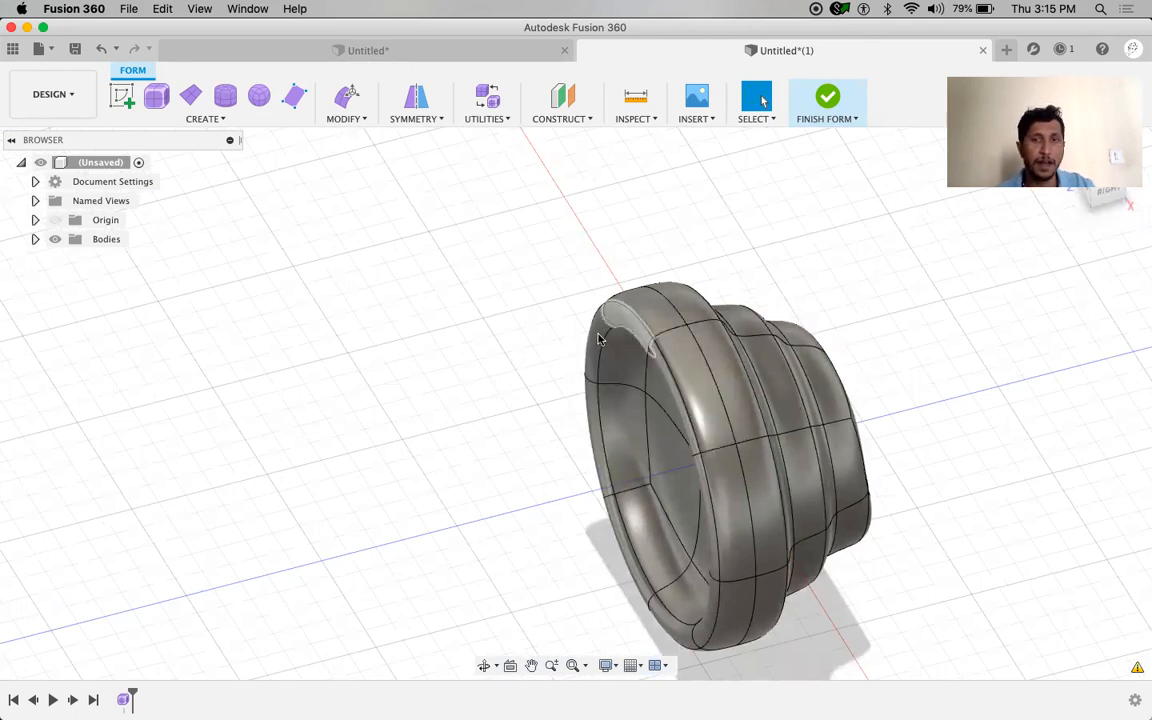
pyautogui.doubleClick(721, 397)
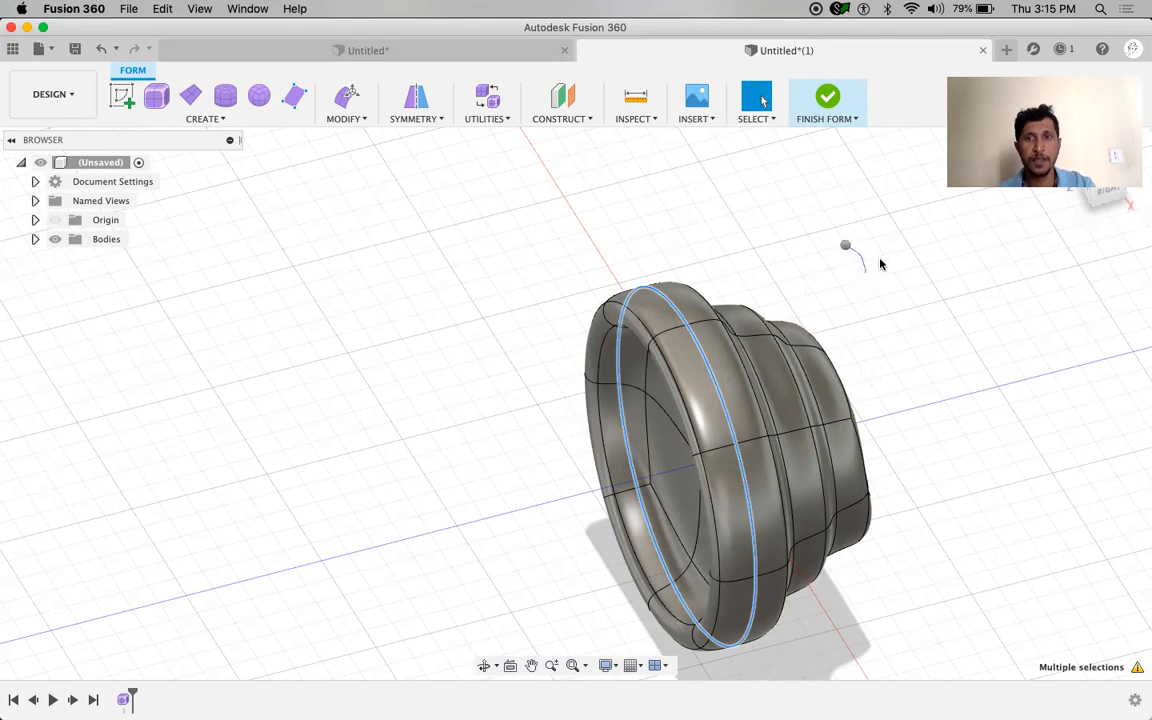
pyautogui.moveTo(883, 266); pyautogui.dragTo(899, 272, button='right')
pyautogui.click(910, 224)
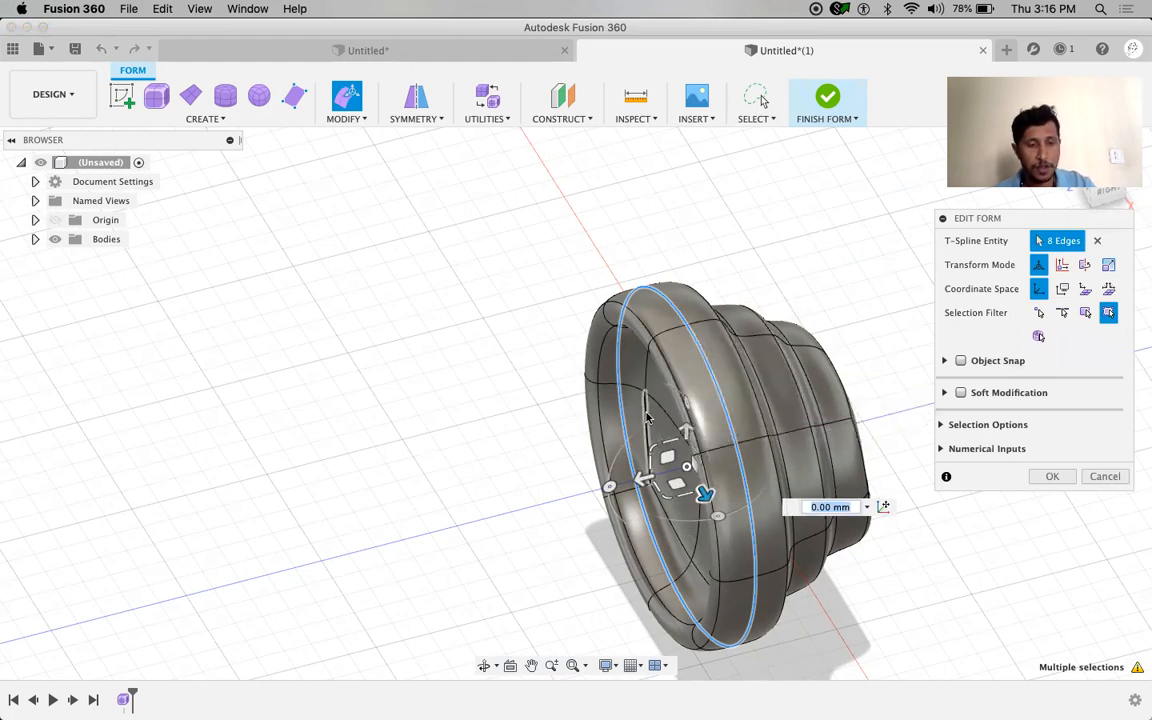
pyautogui.moveTo(638, 480); pyautogui.dragTo(631, 482)
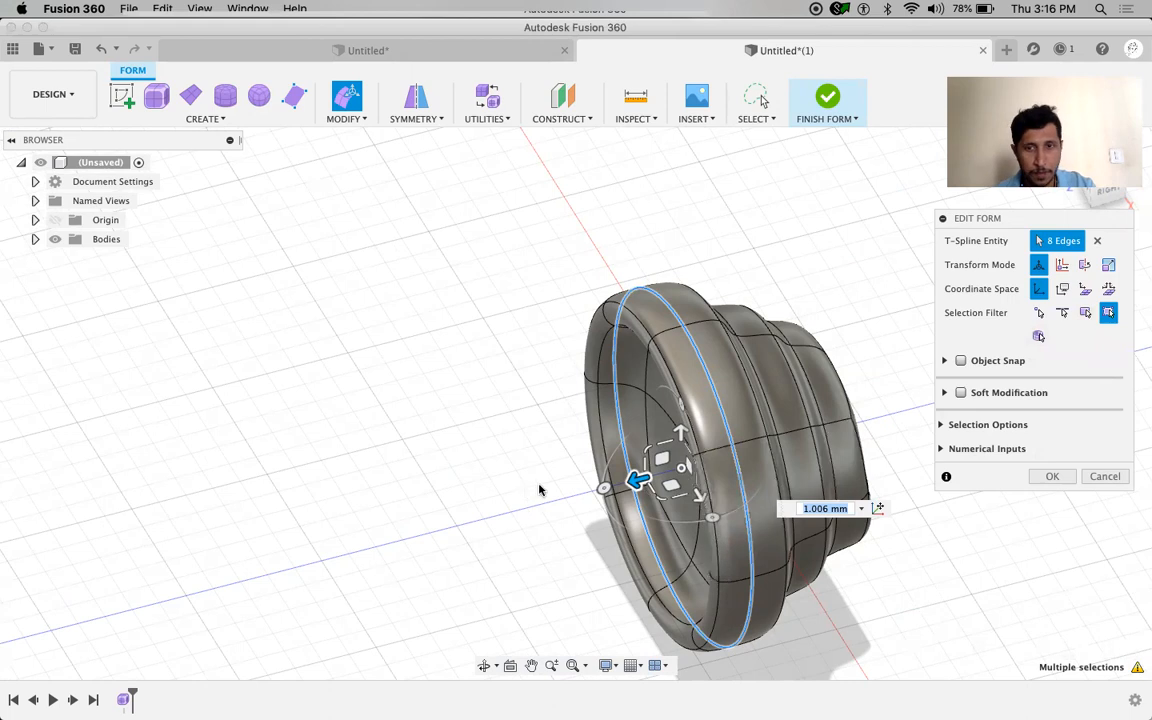
pyautogui.press('super+z')
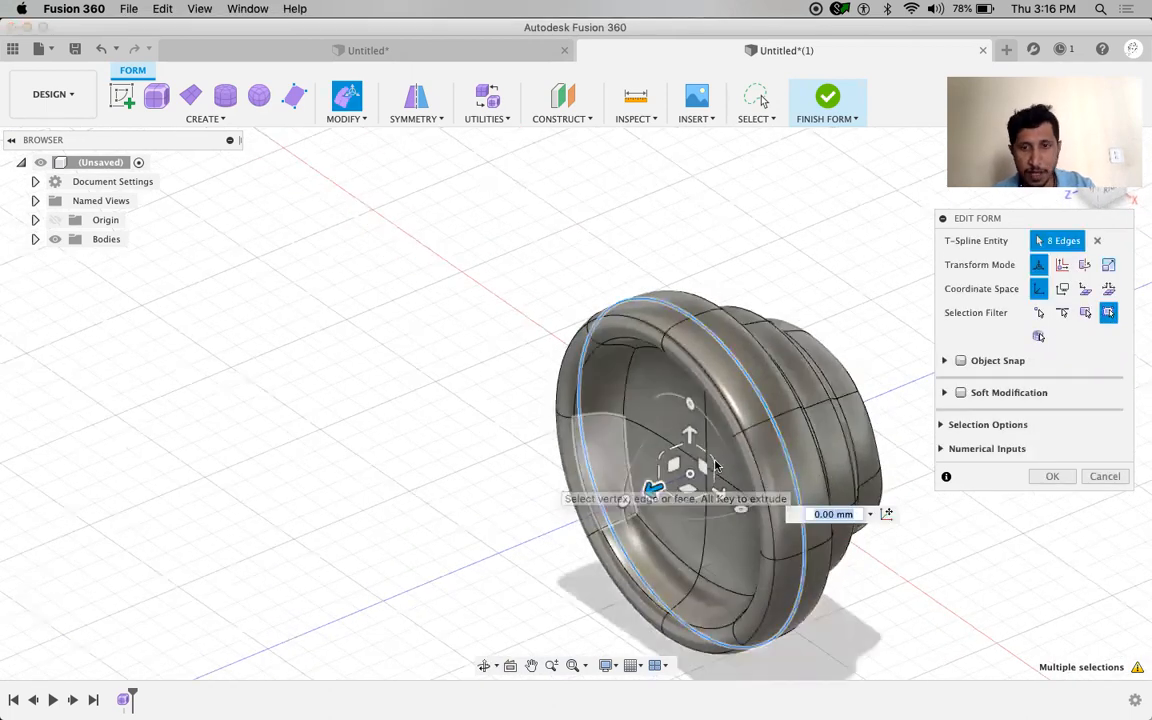
pyautogui.keyDown('alt'); pyautogui.moveTo(713, 460); pyautogui.dragTo(712, 455); pyautogui.keyUp('alt')
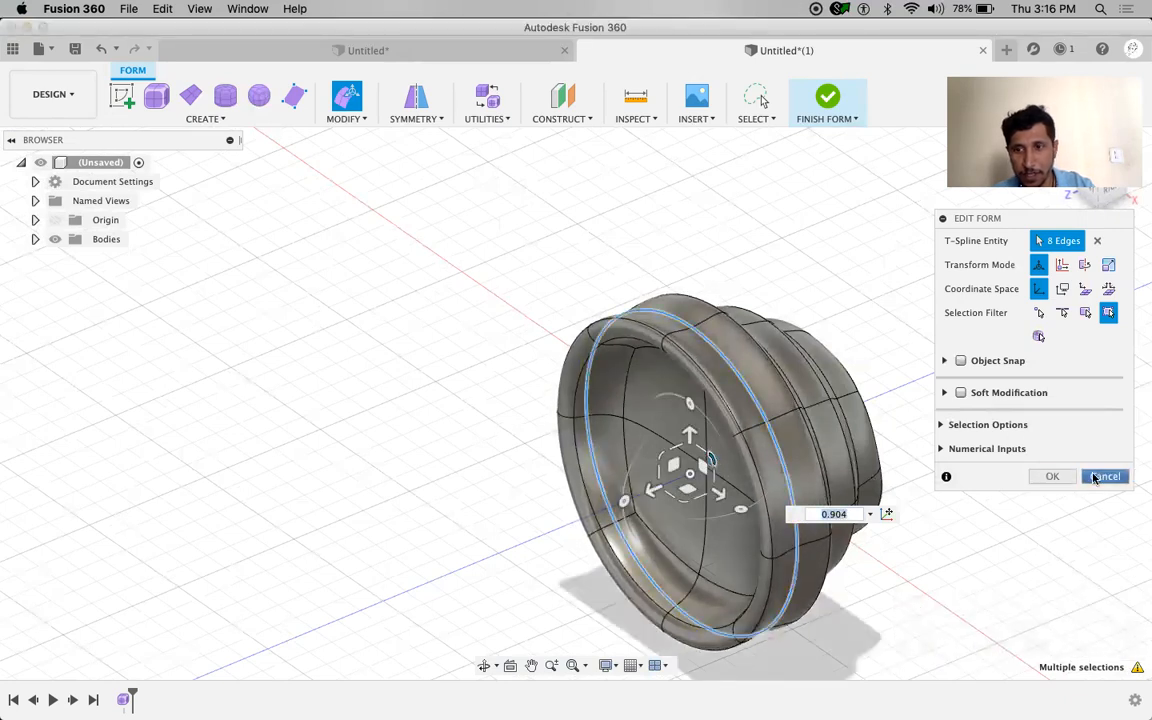
pyautogui.click(1095, 477)
pyautogui.click(1060, 427)
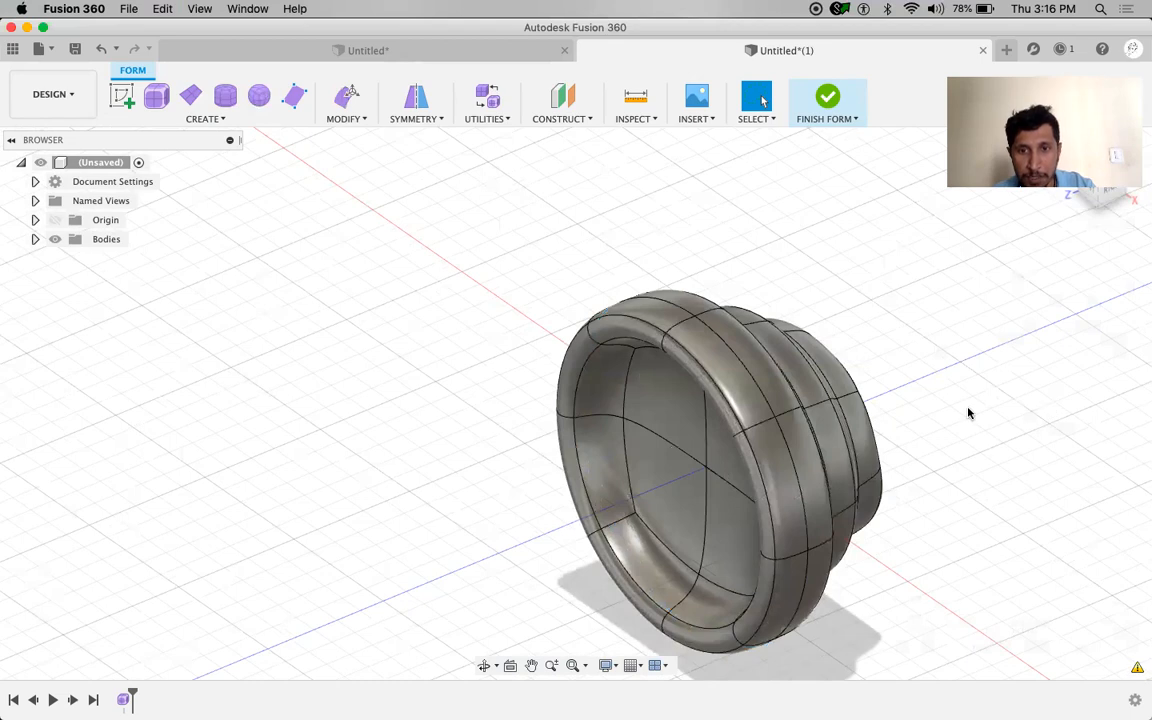
# Insert a single-side edge loop at location 0.10 beside the two selected rim loops
pyautogui.doubleClick(760, 391)
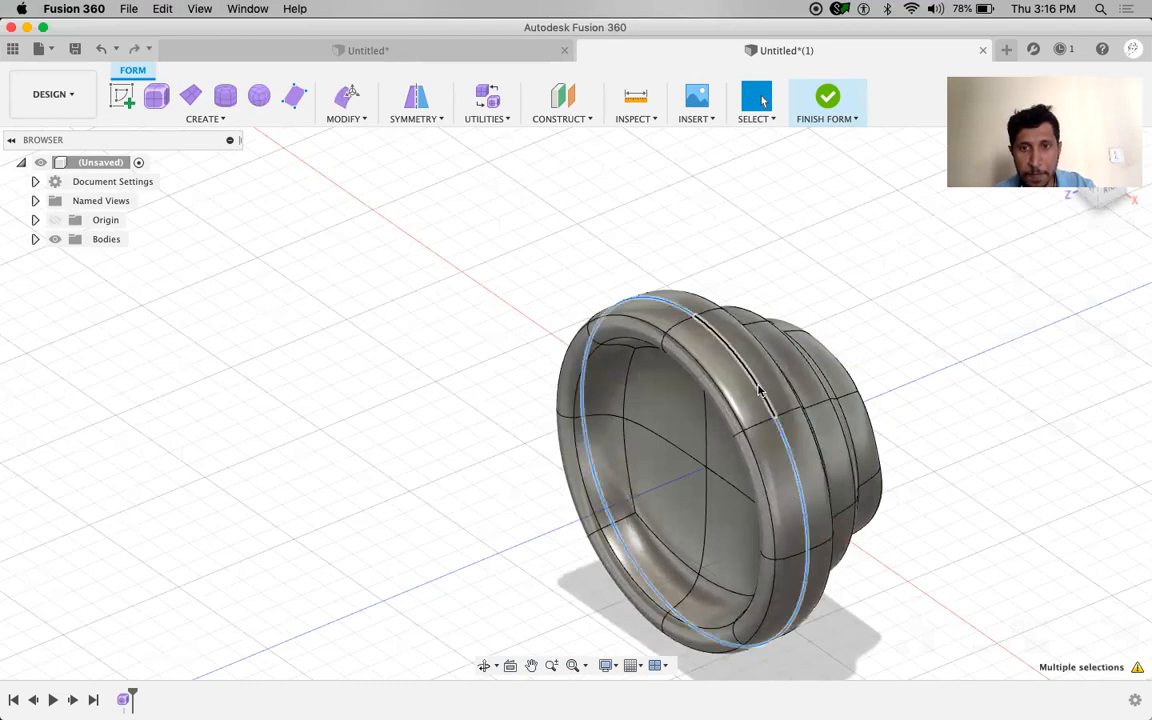
pyautogui.keyDown('shift'); pyautogui.doubleClick(762, 389); pyautogui.keyUp('shift')
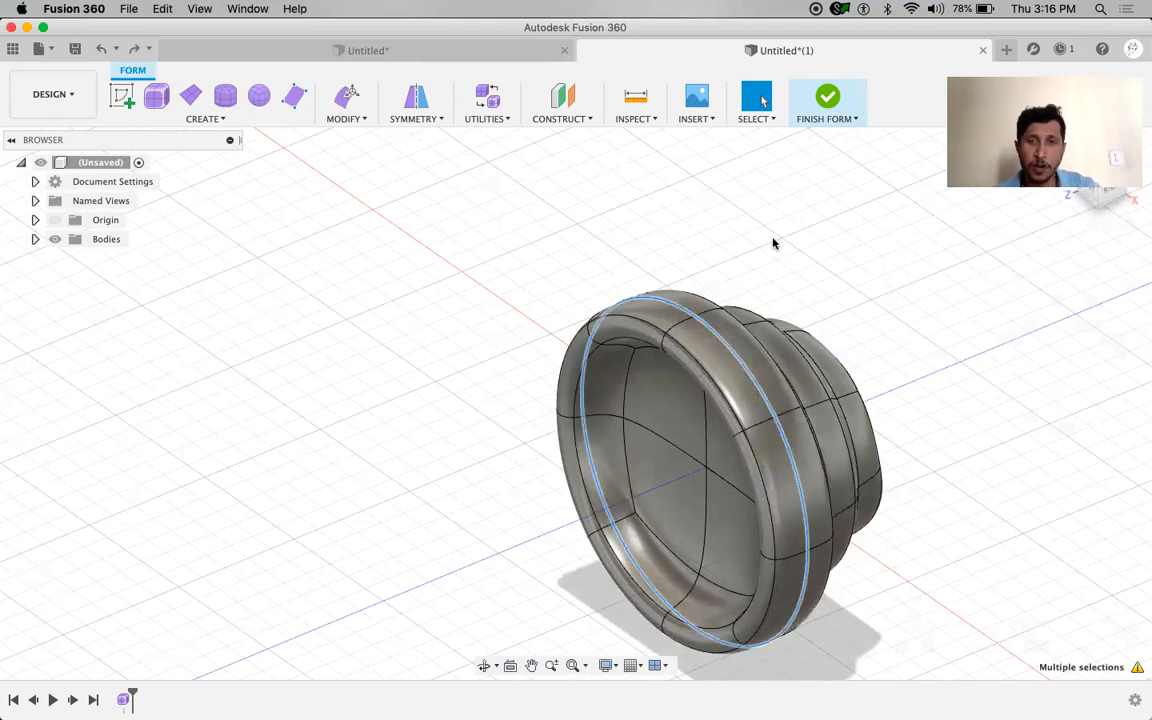
pyautogui.keyDown('shift'); pyautogui.moveTo(954, 309); pyautogui.dragTo(489, 237, button='middle'); pyautogui.keyUp('shift')
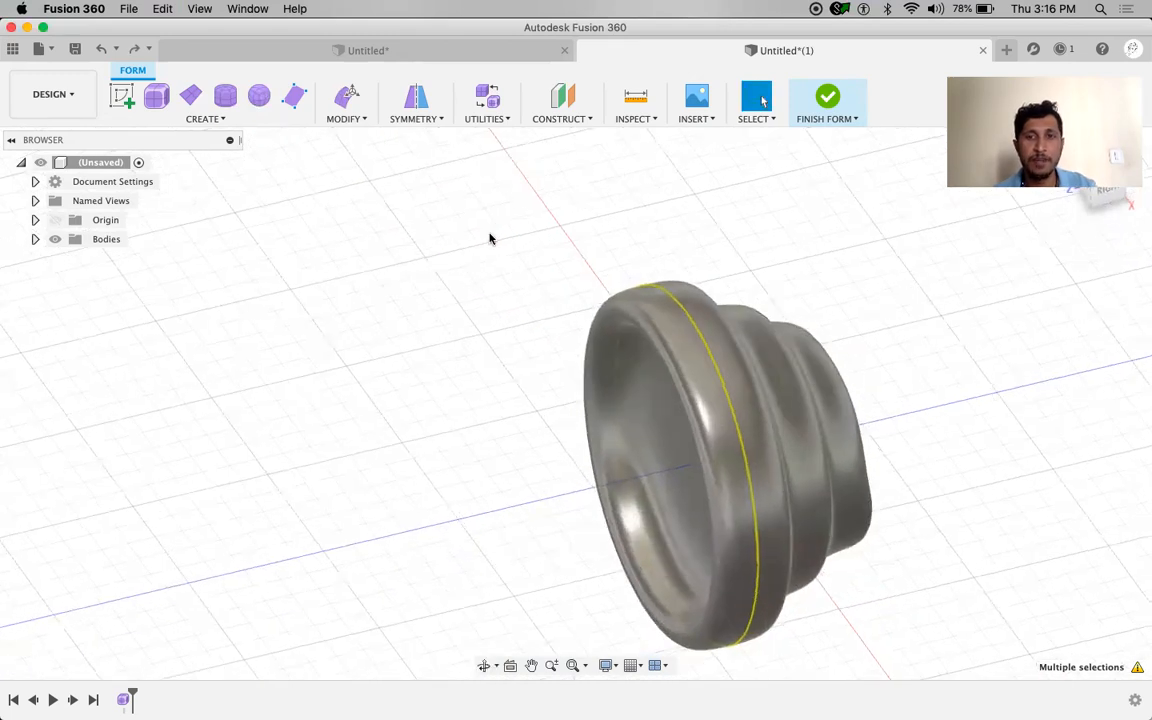
pyautogui.click(350, 119)
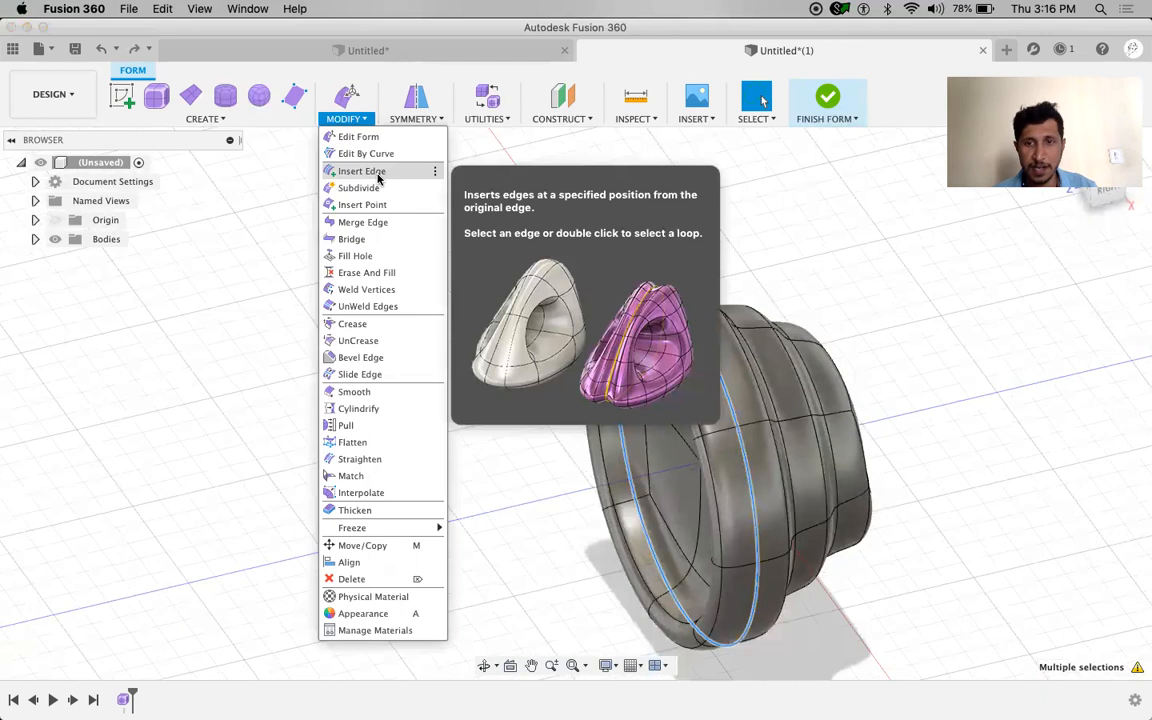
pyautogui.click(379, 178)
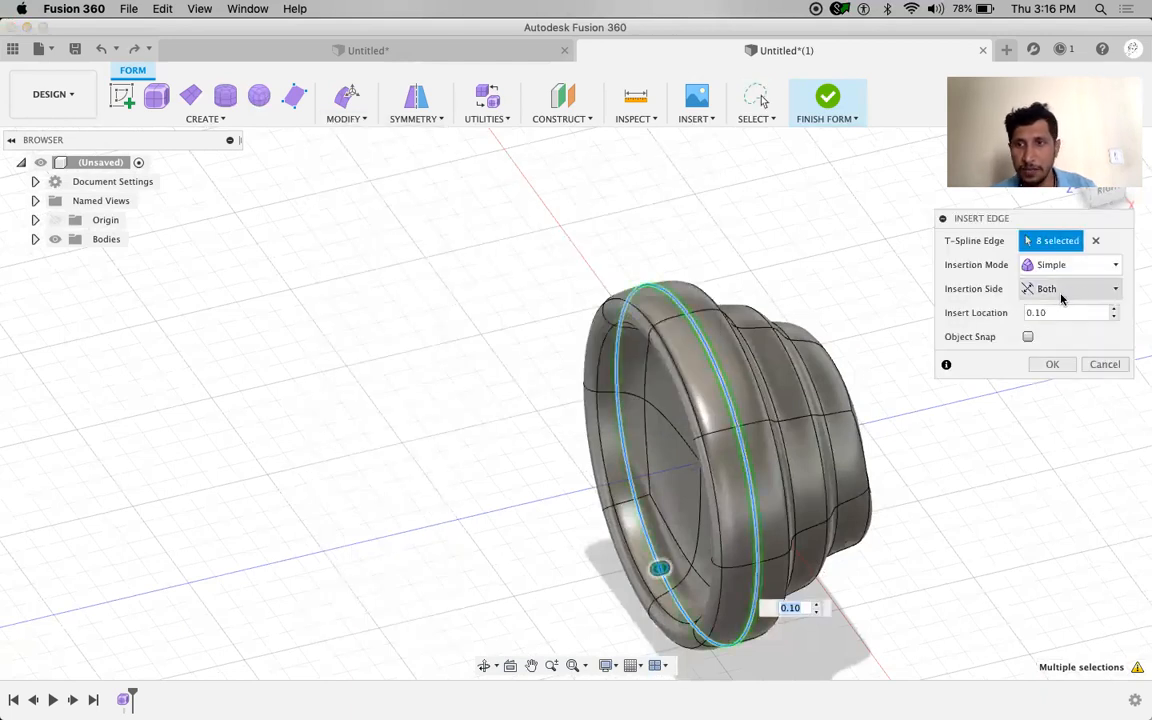
pyautogui.click(1062, 290)
pyautogui.click(1052, 309)
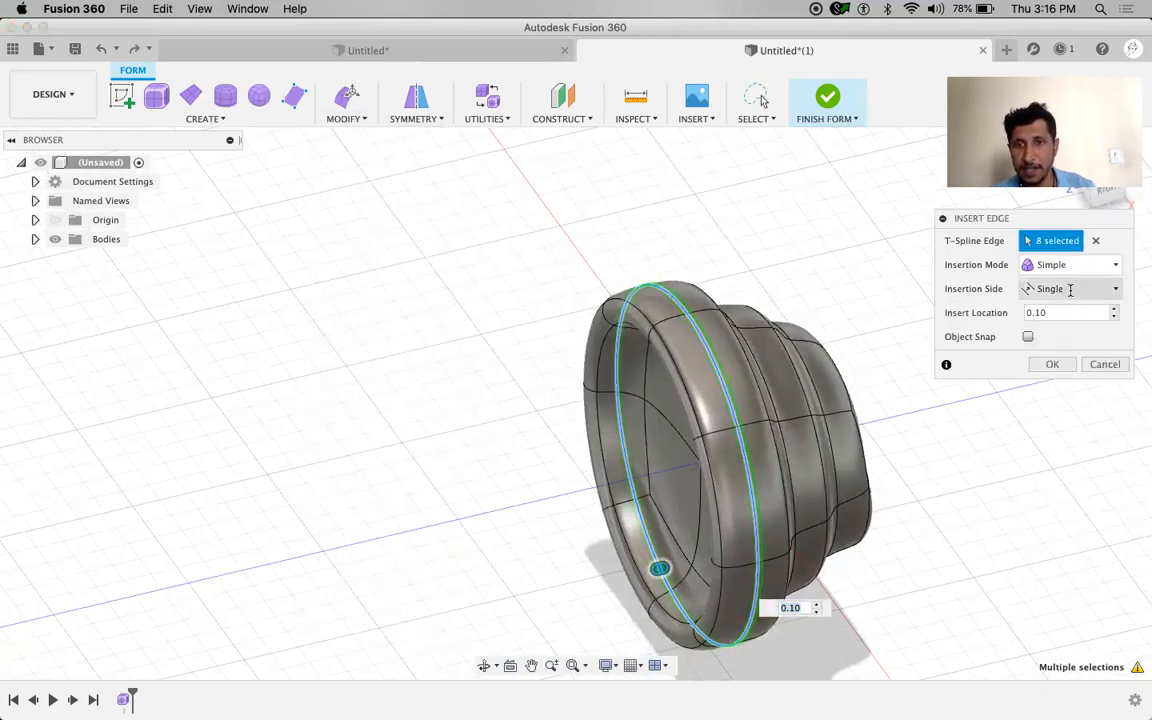
pyautogui.click(1031, 312)
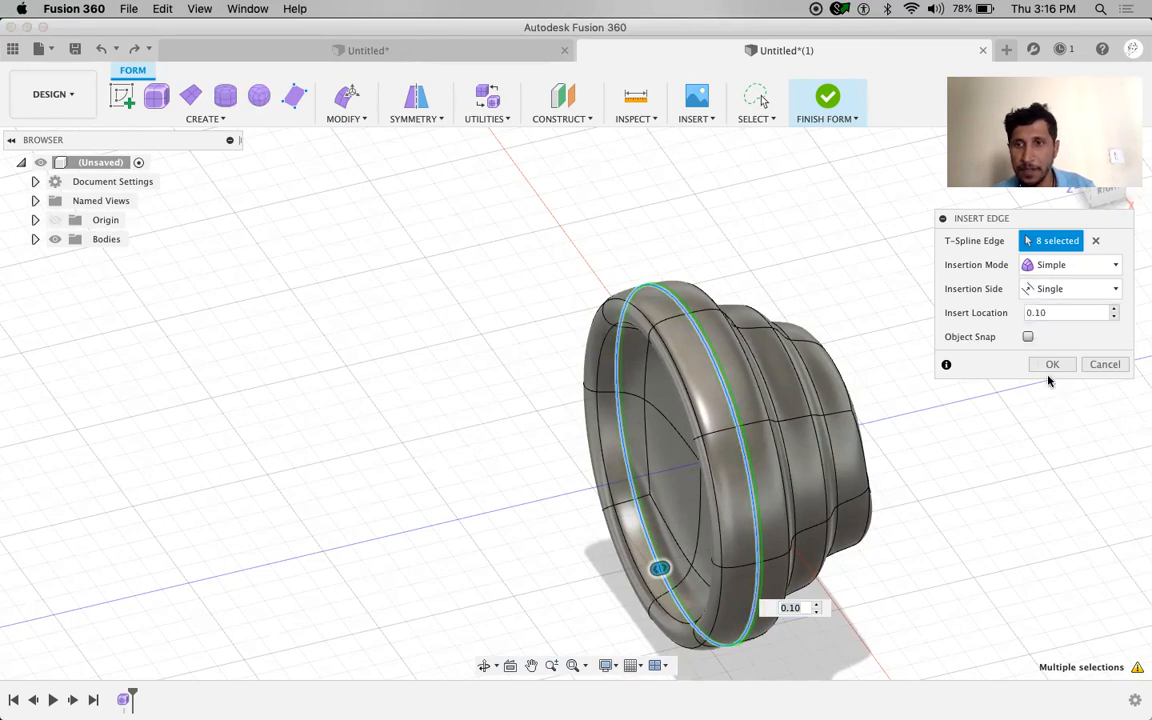
pyautogui.press('Return')
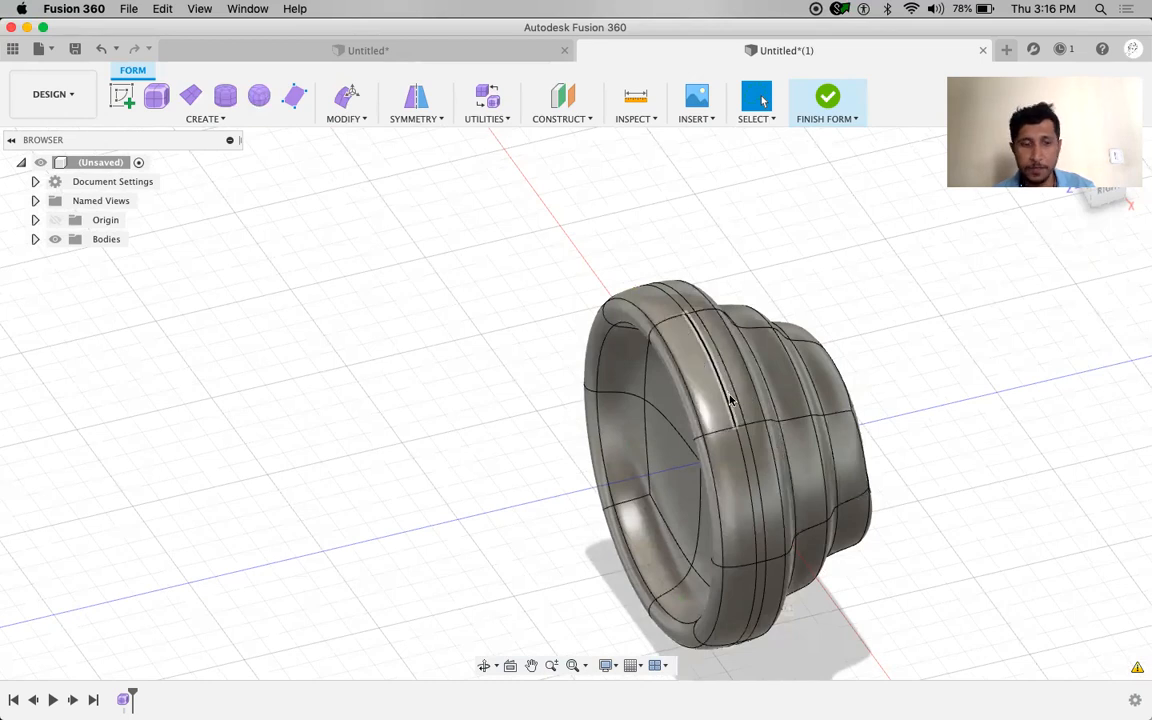
pyautogui.scroll(3, 730, 398)
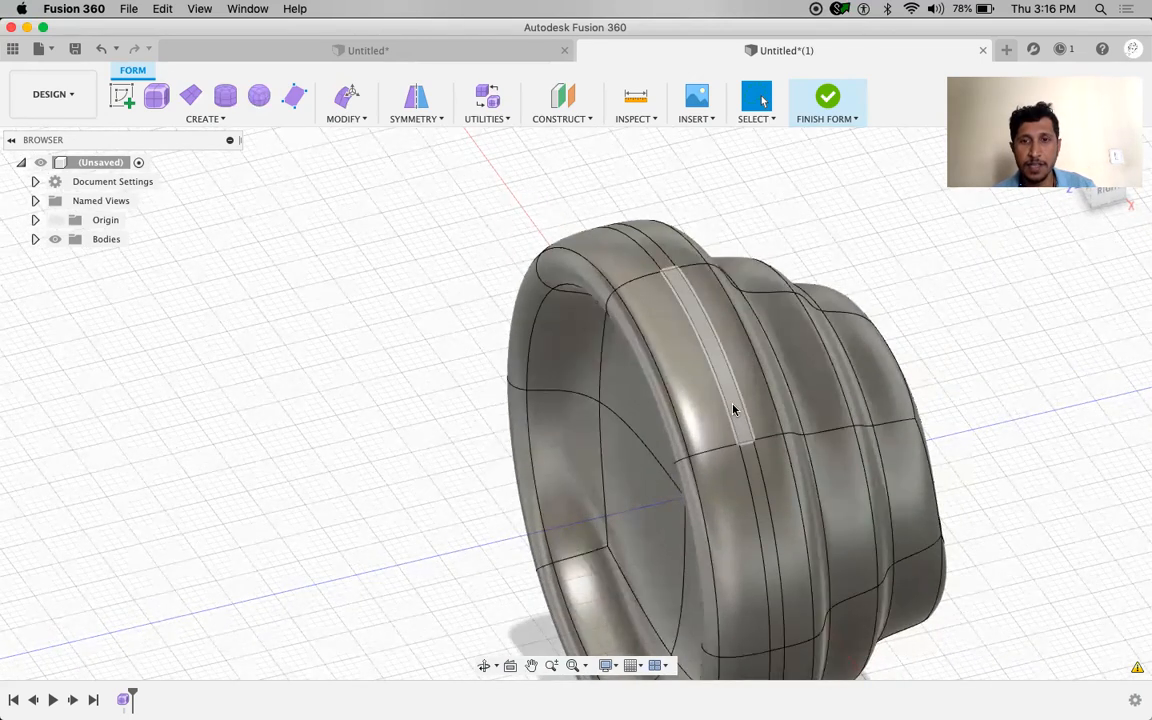
# Select the thin face strip behind the rim and extend it around the whole loop
pyautogui.click(733, 408)
pyautogui.keyDown('shift'); pyautogui.click(748, 478); pyautogui.keyUp('shift')
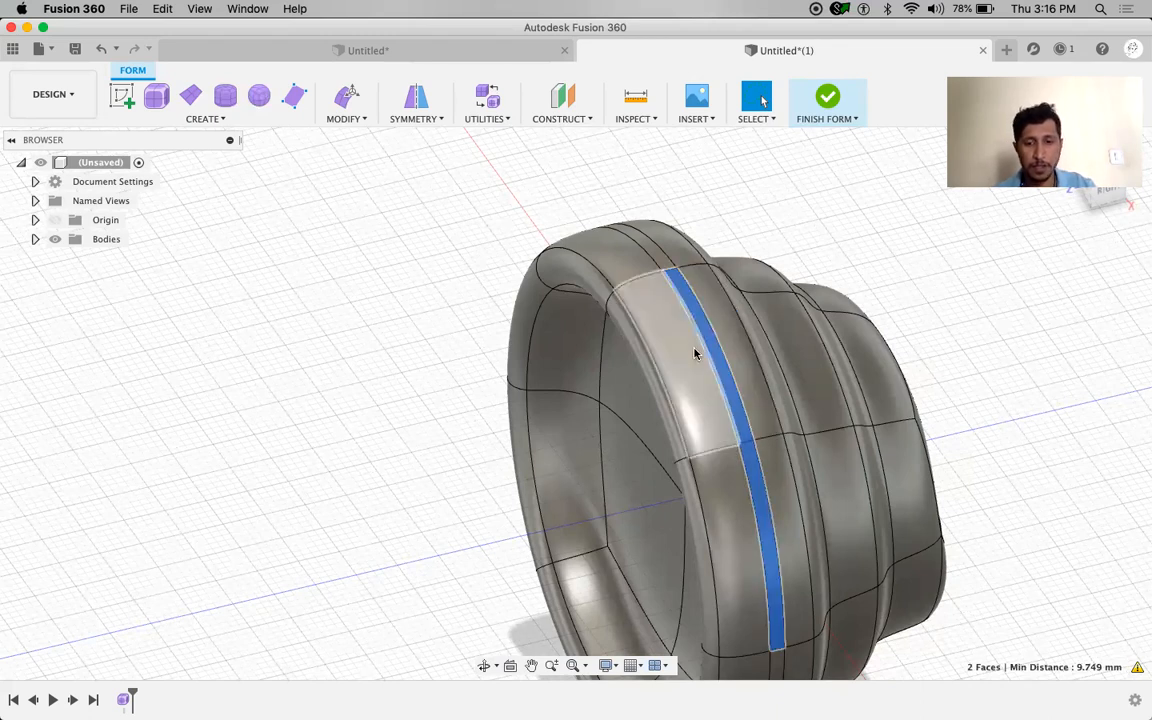
pyautogui.hotkey('alt', 'p')
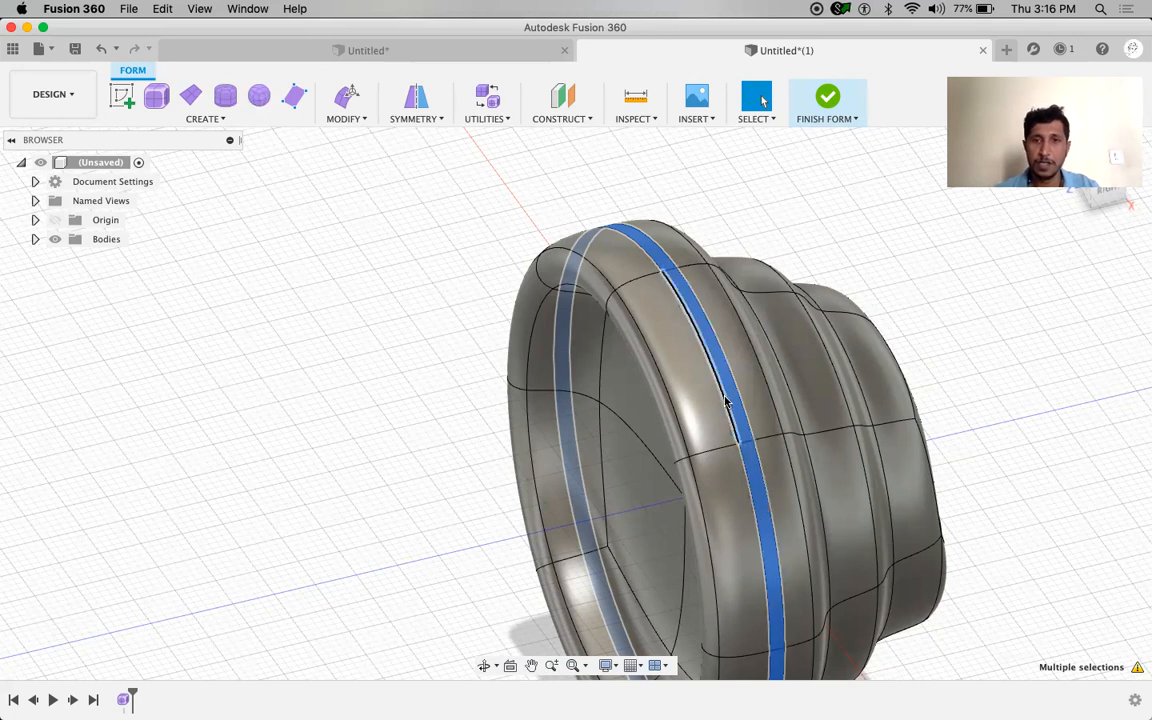
pyautogui.keyDown('shift'); pyautogui.moveTo(450, 419); pyautogui.dragTo(468, 411, button='middle'); pyautogui.keyUp('shift')
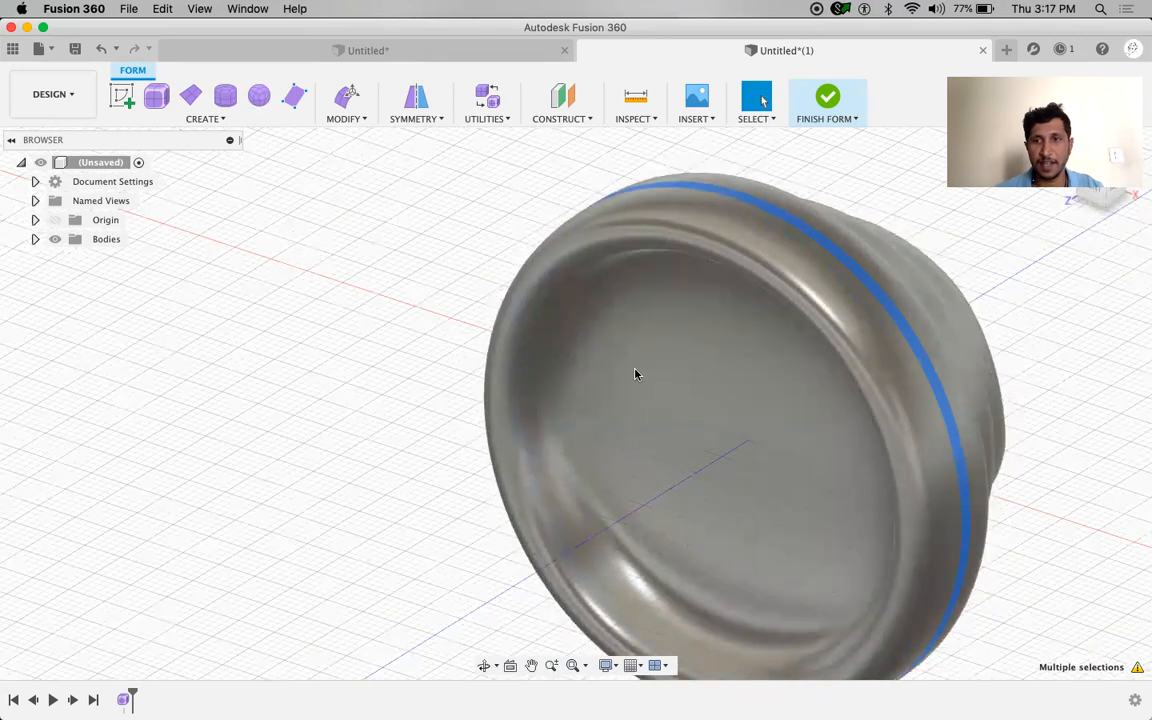
pyautogui.keyDown('shift'); pyautogui.moveTo(460, 370); pyautogui.dragTo(390, 350, button='middle'); pyautogui.keyUp('shift')
# Scale the face loop slightly inward with Edit Form to cut a narrow groove
pyautogui.rightClick(392, 345)
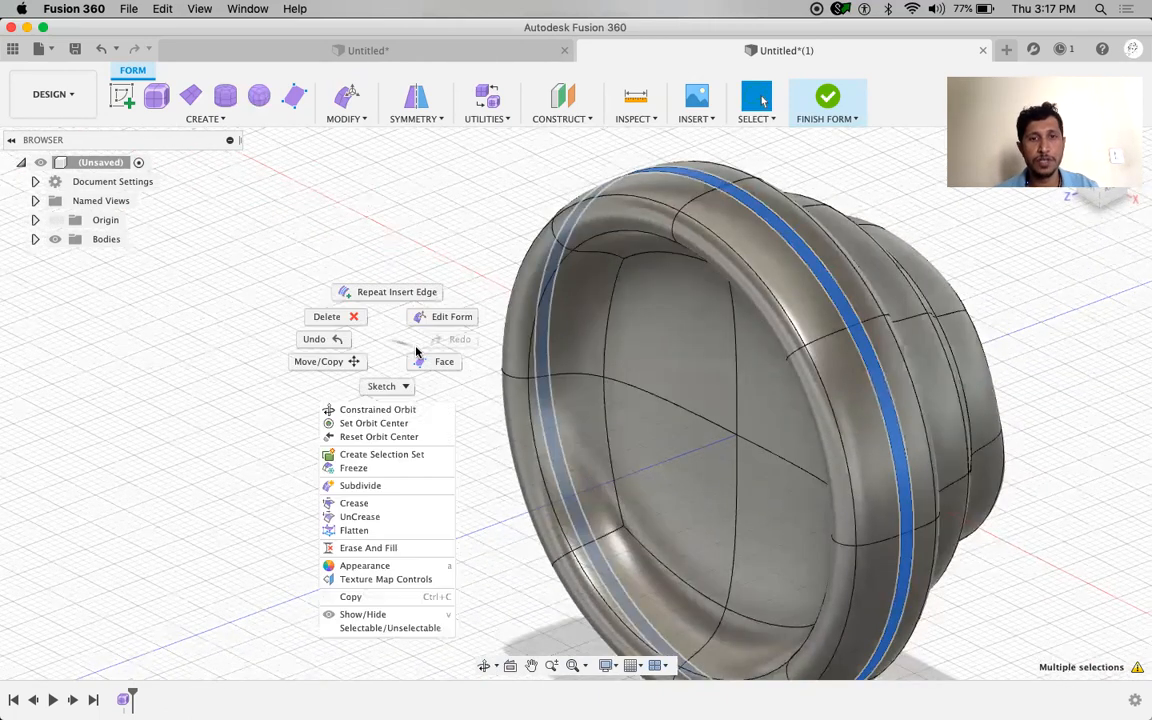
pyautogui.click(459, 325)
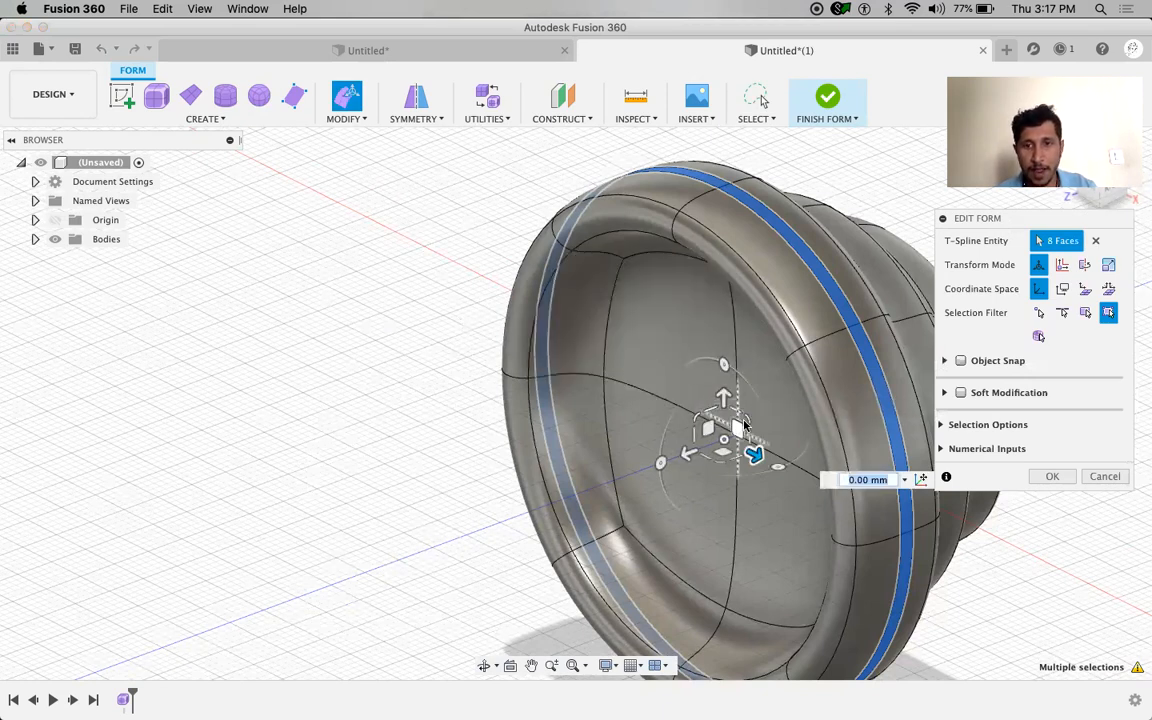
pyautogui.moveTo(746, 418); pyautogui.dragTo(747, 420)
pyautogui.keyDown('shift'); pyautogui.moveTo(568, 484); pyautogui.dragTo(515, 468, button='middle'); pyautogui.keyUp('shift')
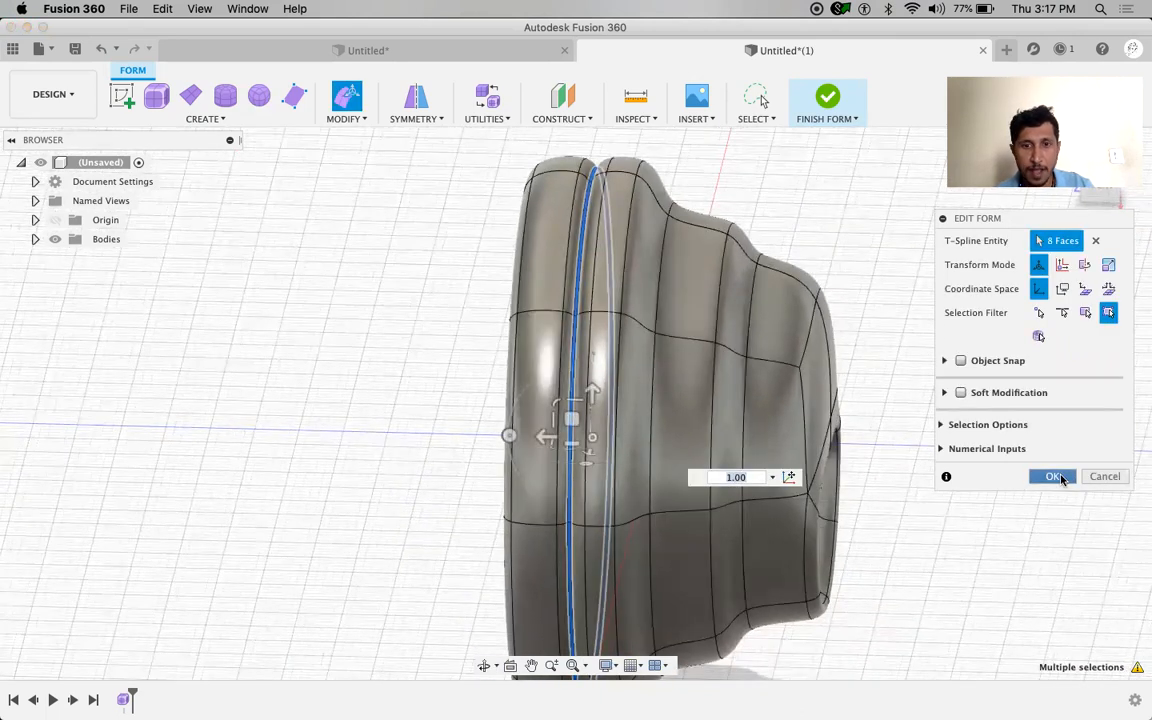
pyautogui.click(1062, 480)
pyautogui.keyDown('shift'); pyautogui.moveTo(372, 520); pyautogui.dragTo(365, 487, button='middle'); pyautogui.keyUp('shift')
pyautogui.scroll(3, 913, 455)
pyautogui.scroll(-3, 913, 455)
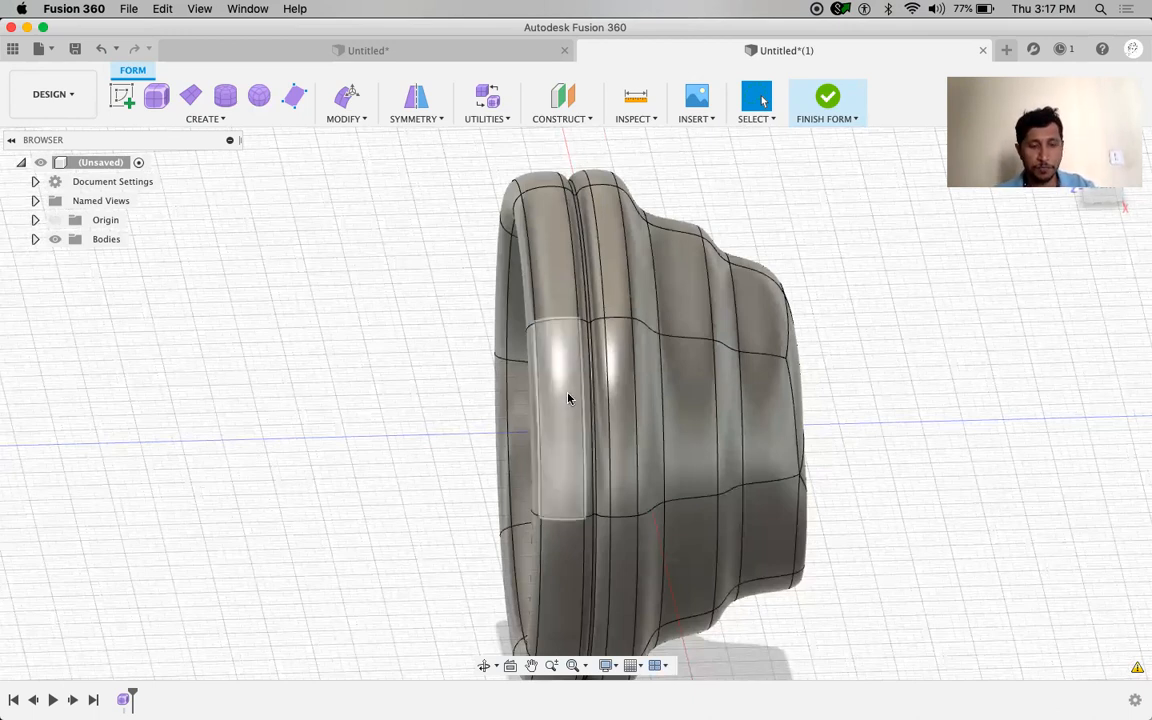
# Orbit and pan, then select two adjacent top faces on the middle step
pyautogui.keyDown('shift'); pyautogui.moveTo(856, 375); pyautogui.dragTo(933, 387, button='middle'); pyautogui.keyUp('shift')
pyautogui.scroll(-5, 935, 388)
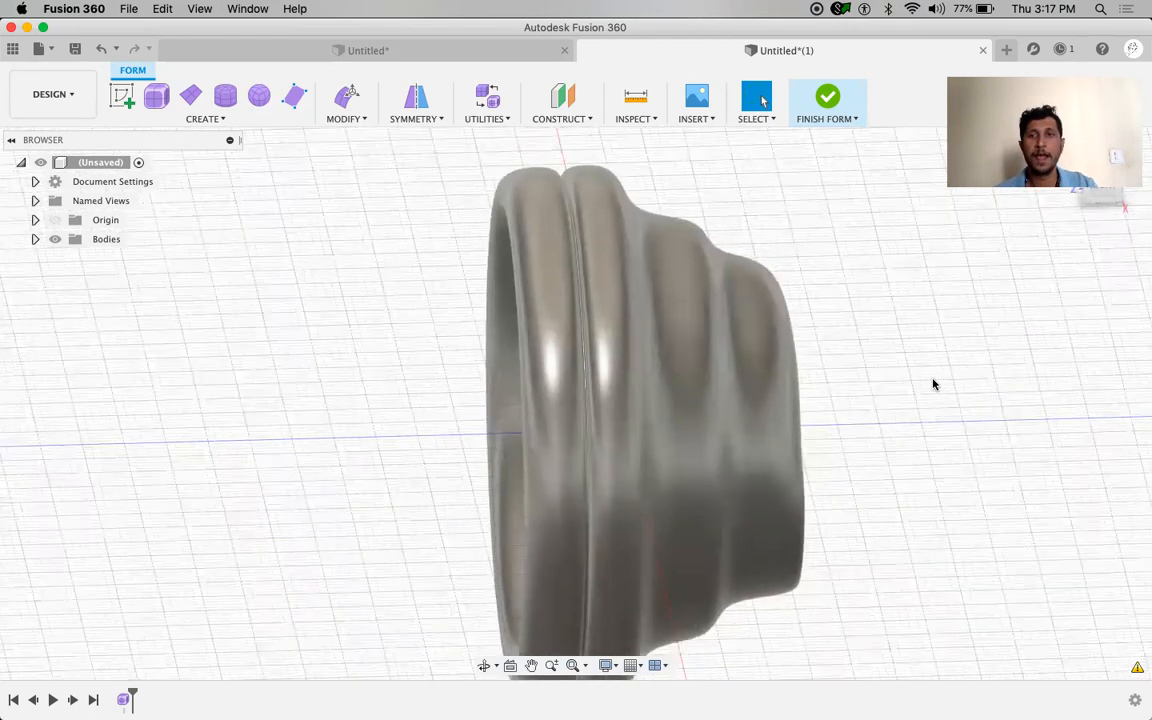
pyautogui.keyDown('shift'); pyautogui.moveTo(940, 388); pyautogui.dragTo(882, 404, button='middle'); pyautogui.keyUp('shift')
pyautogui.moveTo(486, 429); pyautogui.dragTo(626, 398, button='middle')
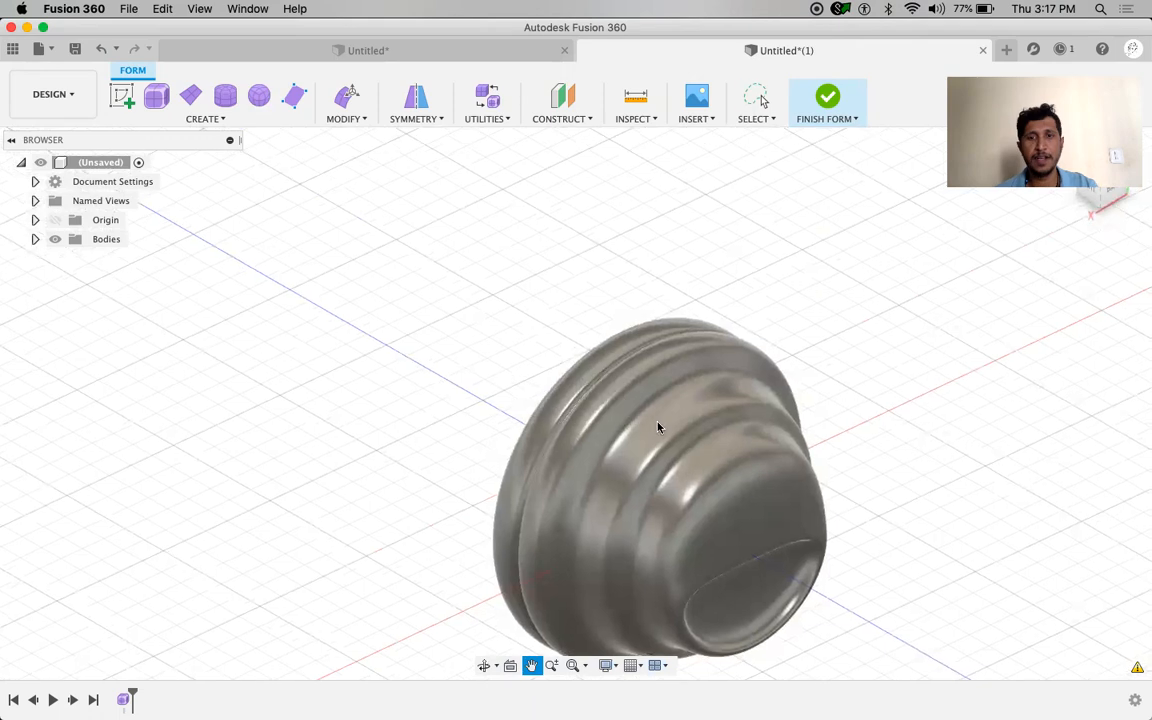
pyautogui.click(675, 410)
pyautogui.click(652, 356)
pyautogui.moveTo(427, 468)
pyautogui.keyDown('shift'); pyautogui.mouseDown(button='middle')
pyautogui.moveTo(481, 447)
pyautogui.moveTo(329, 473)
pyautogui.moveTo(347, 468)
pyautogui.mouseUp(button='middle'); pyautogui.keyUp('shift')
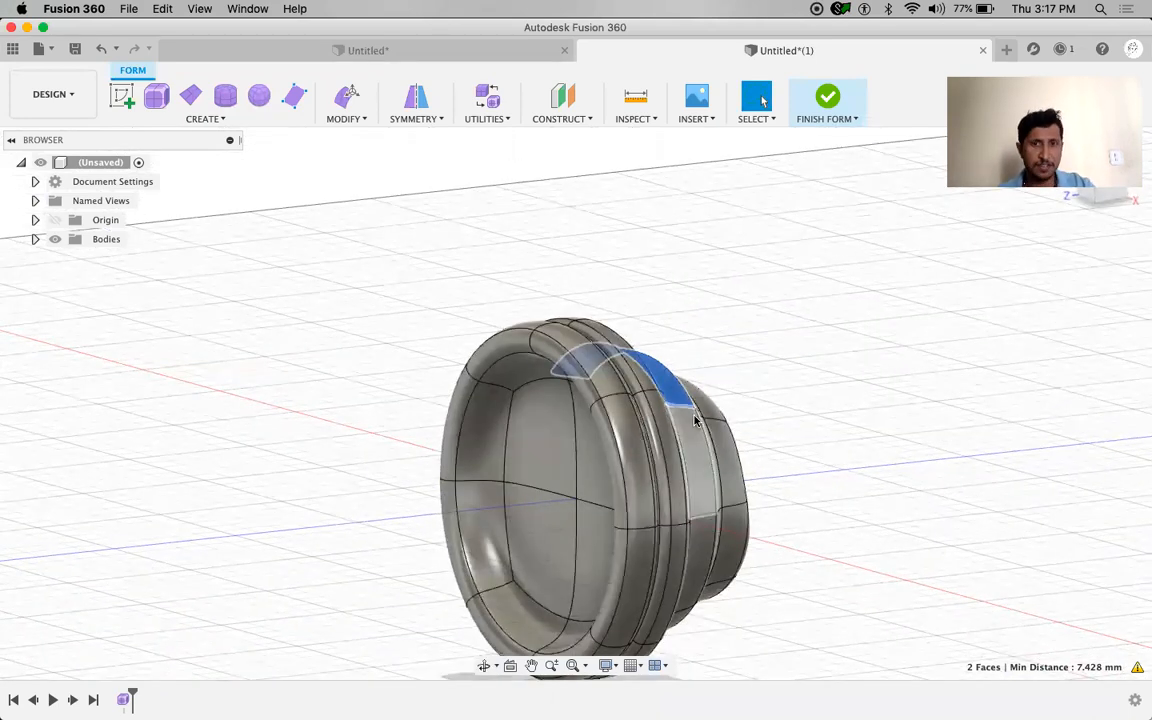
# Pull the two middle-step faces up 40 mm into a tall finger with Edit Form
pyautogui.keyDown('shift'); pyautogui.moveTo(838, 421); pyautogui.dragTo(832, 341, button='middle'); pyautogui.keyUp('shift')
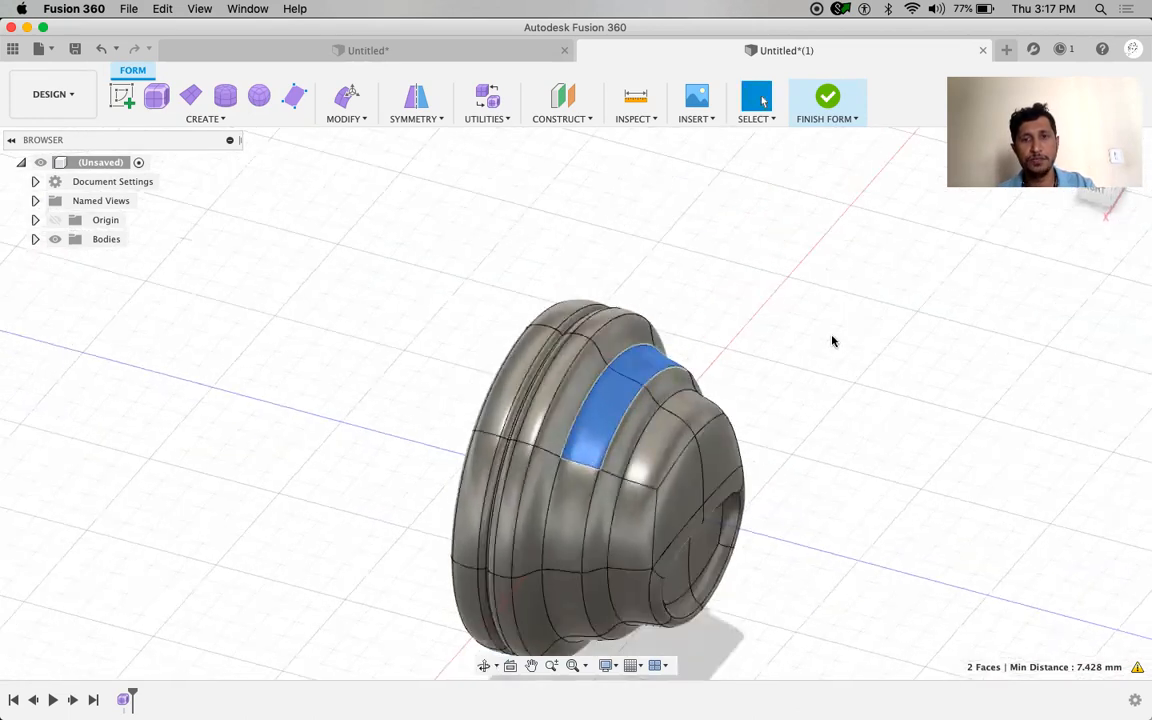
pyautogui.moveTo(872, 327); pyautogui.dragTo(886, 320, button='right')
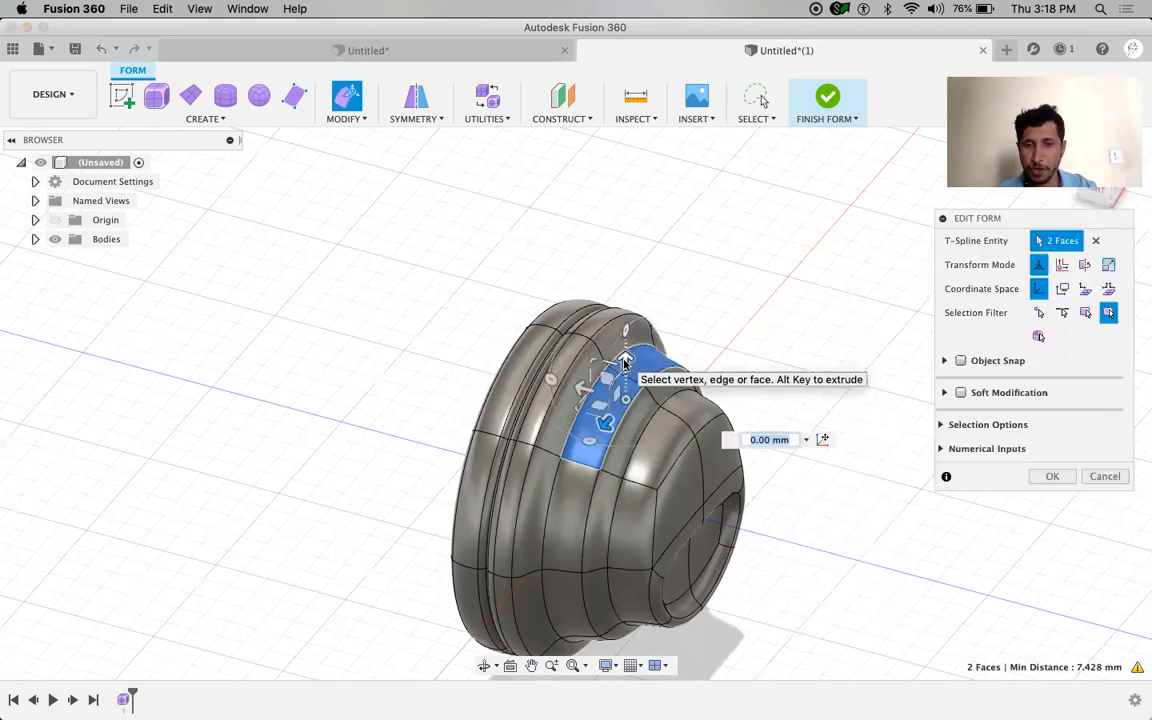
pyautogui.moveTo(624, 360); pyautogui.dragTo(641, 284)
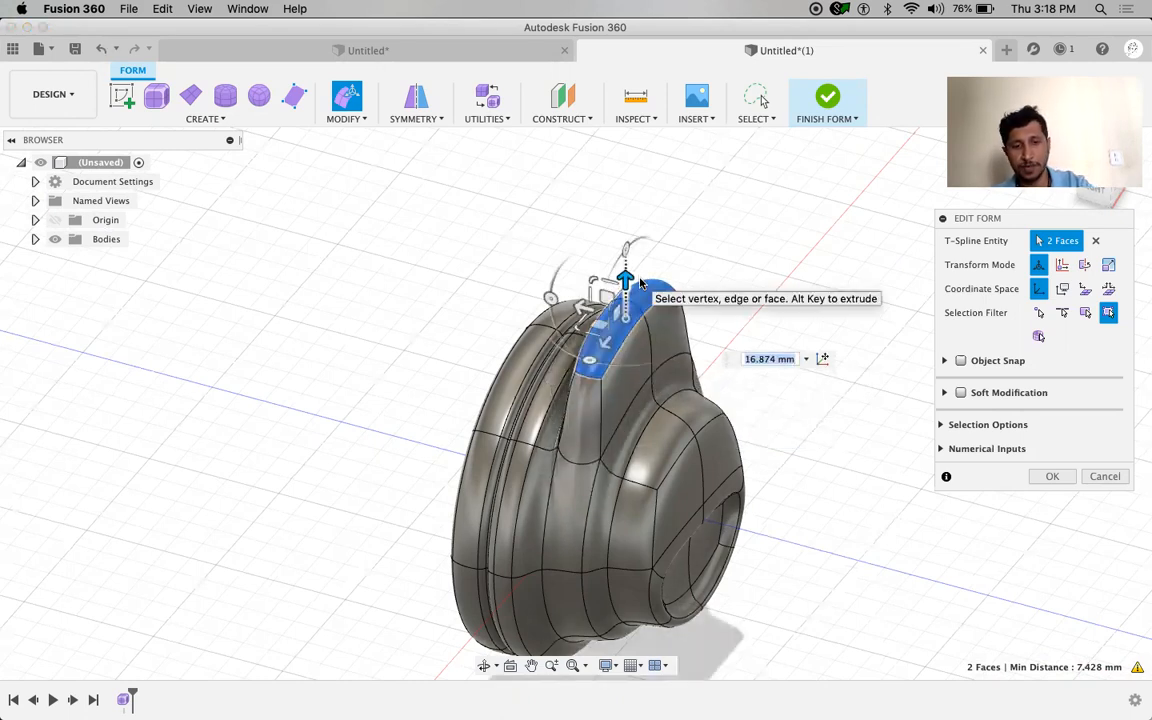
pyautogui.write('0')
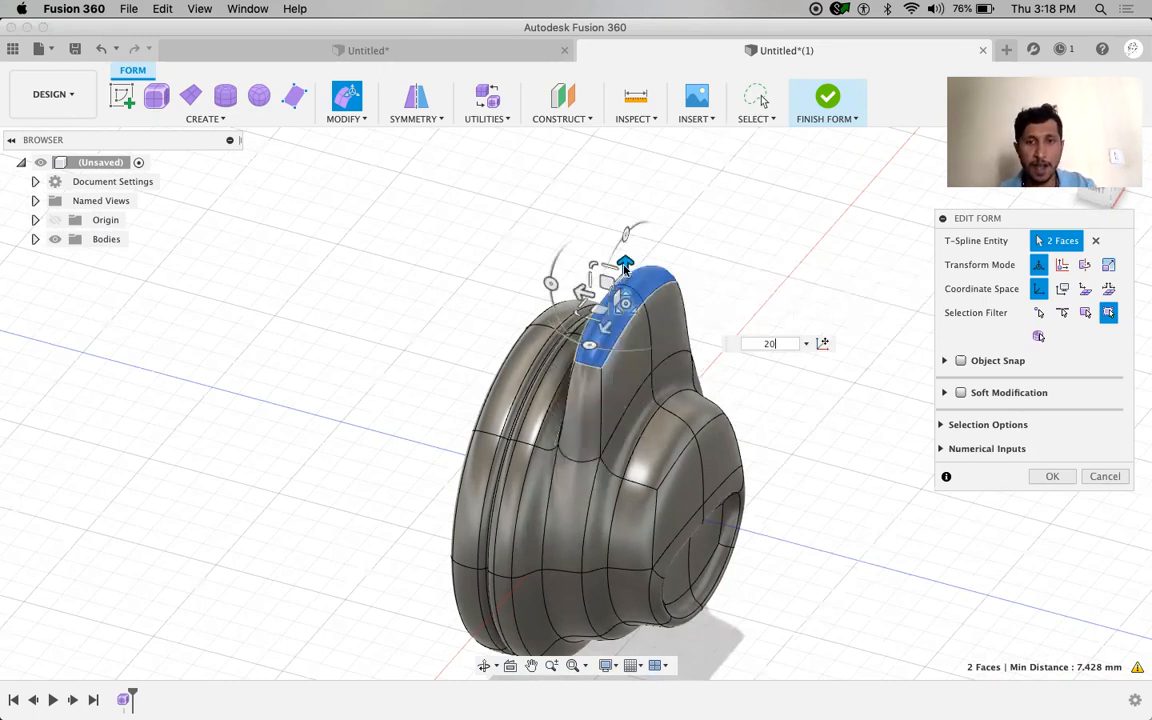
pyautogui.moveTo(625, 263); pyautogui.dragTo(637, 181)
pyautogui.write('40')
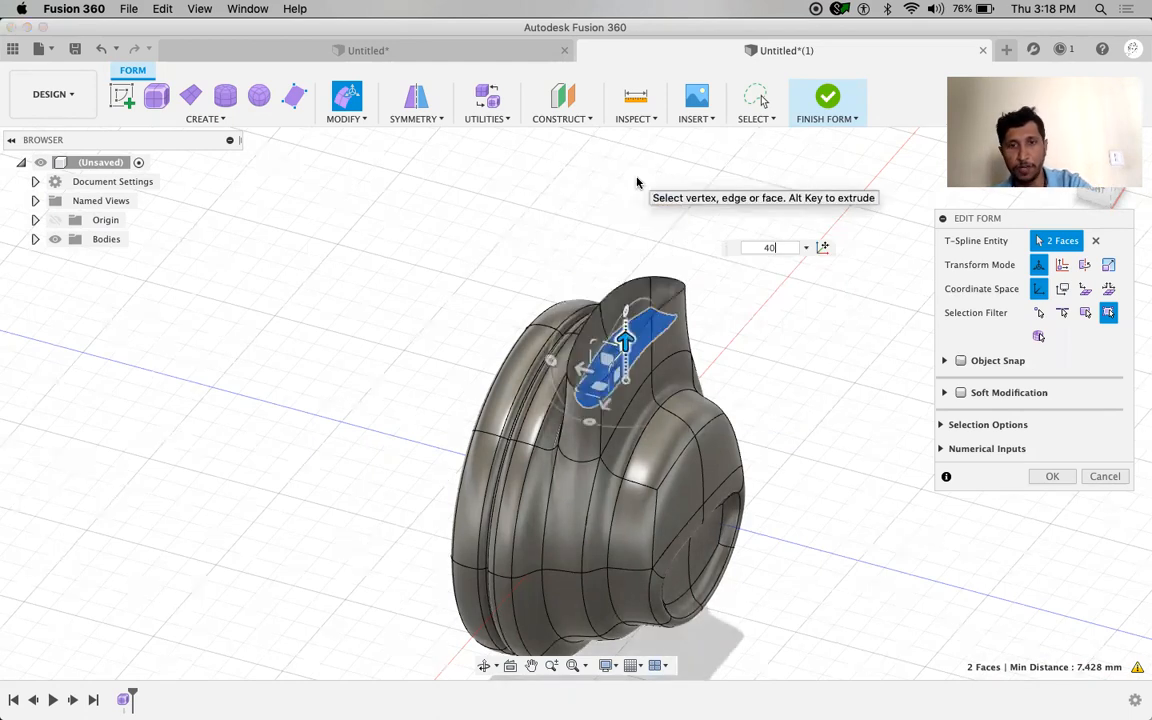
pyautogui.press('Return')
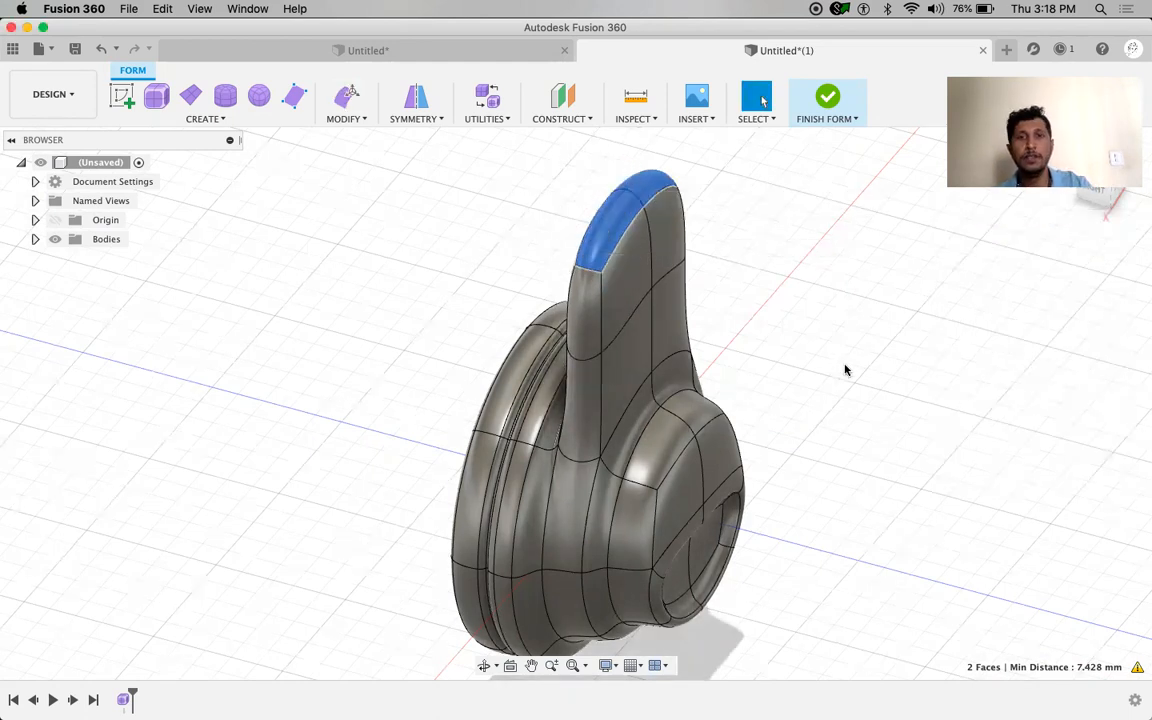
pyautogui.keyDown('shift'); pyautogui.moveTo(380, 489); pyautogui.dragTo(530, 496, button='middle'); pyautogui.keyUp('shift')
# Switch to the RIGHT ViewCube view and zoom and pan to frame the tall finger
pyautogui.keyDown('shift'); pyautogui.moveTo(621, 385); pyautogui.dragTo(663, 363, button='middle'); pyautogui.keyUp('shift')
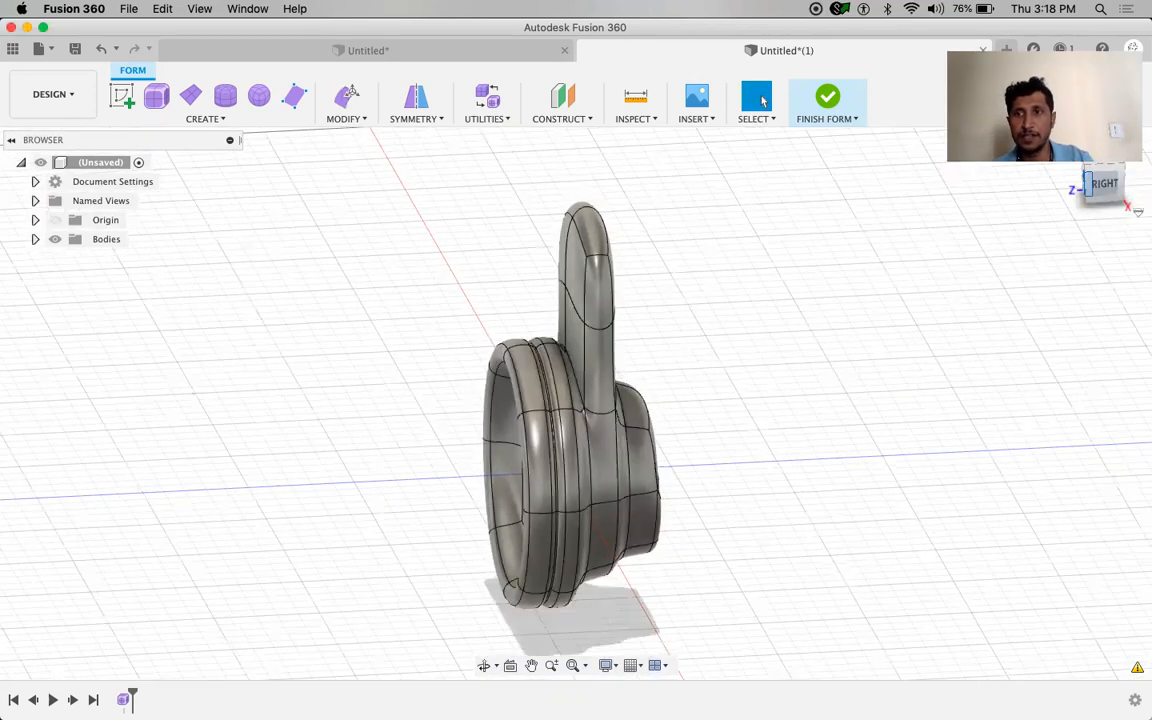
pyautogui.click(1105, 185)
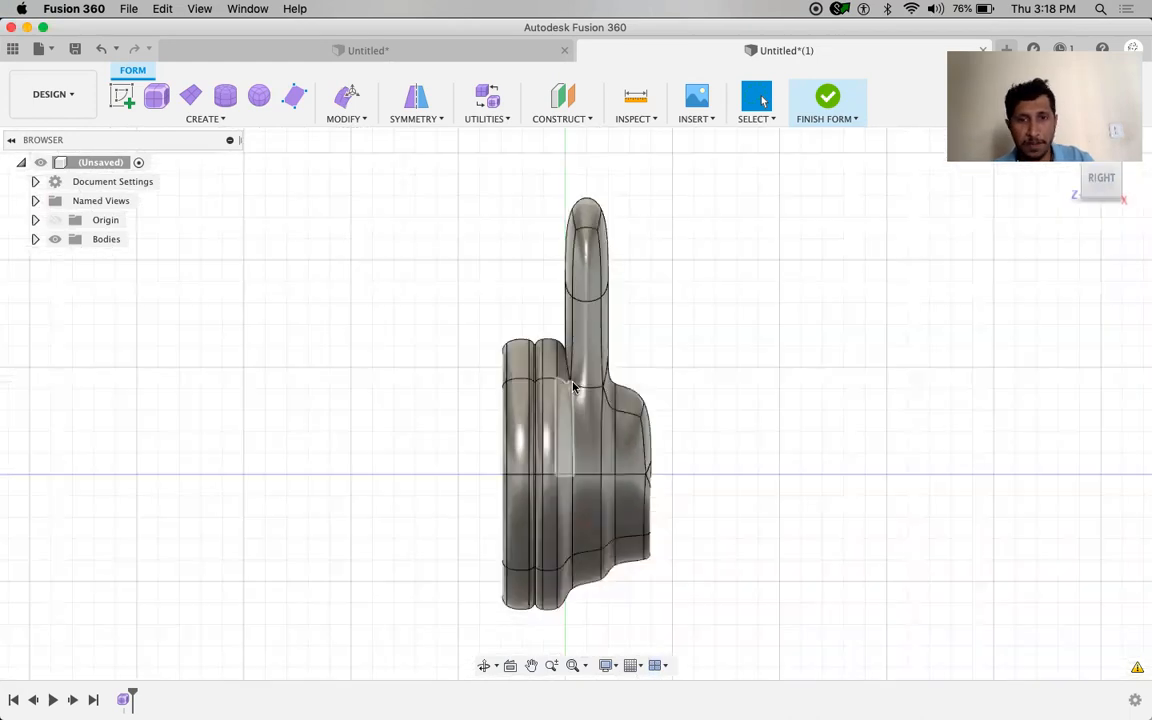
pyautogui.scroll(10, 559, 362)
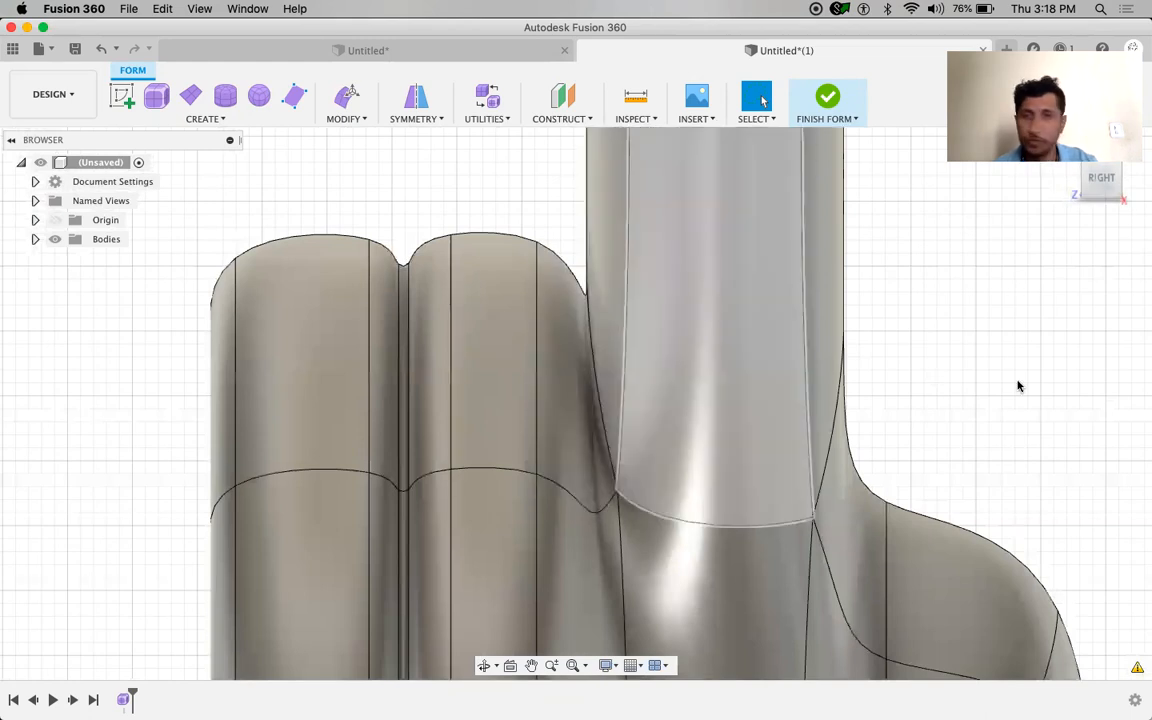
pyautogui.scroll(3, 1016, 386)
pyautogui.scroll(-8, 1016, 386)
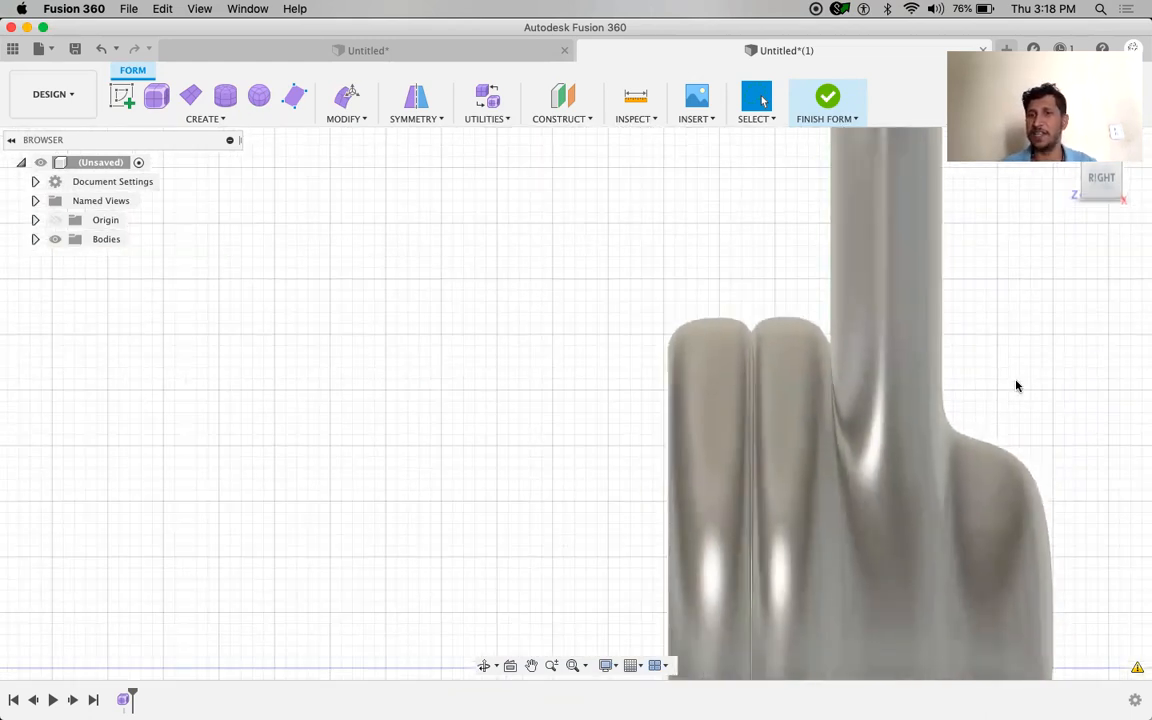
pyautogui.moveTo(1018, 368); pyautogui.dragTo(810, 481, button='middle')
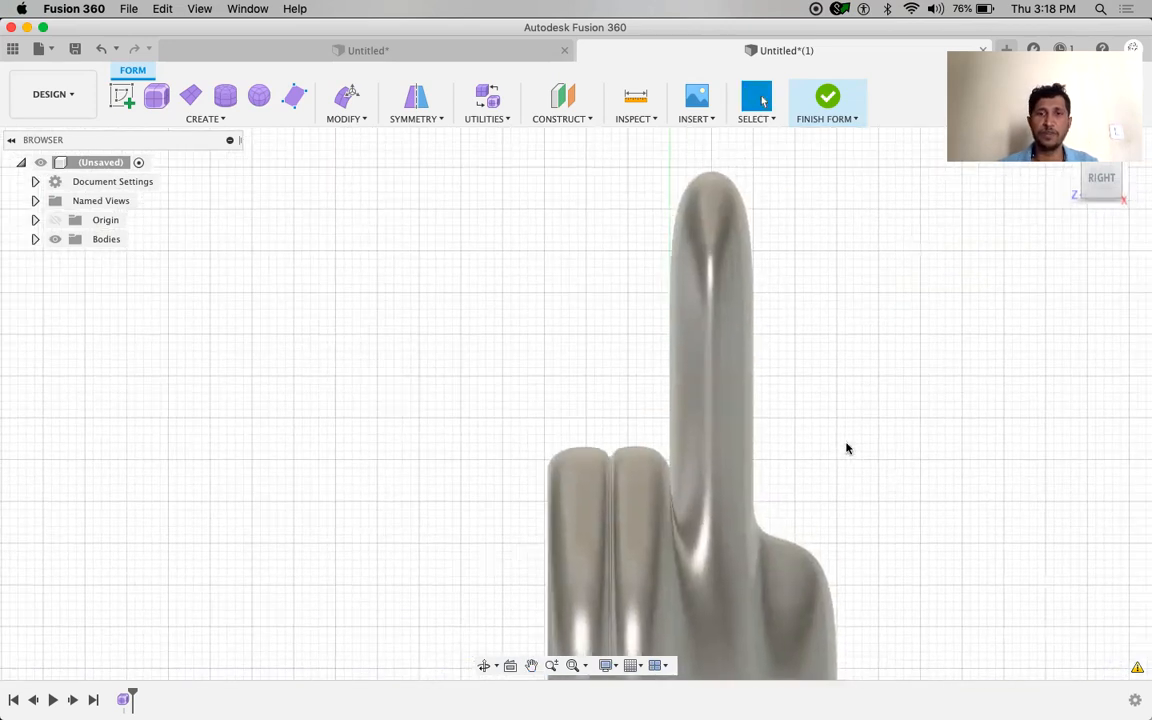
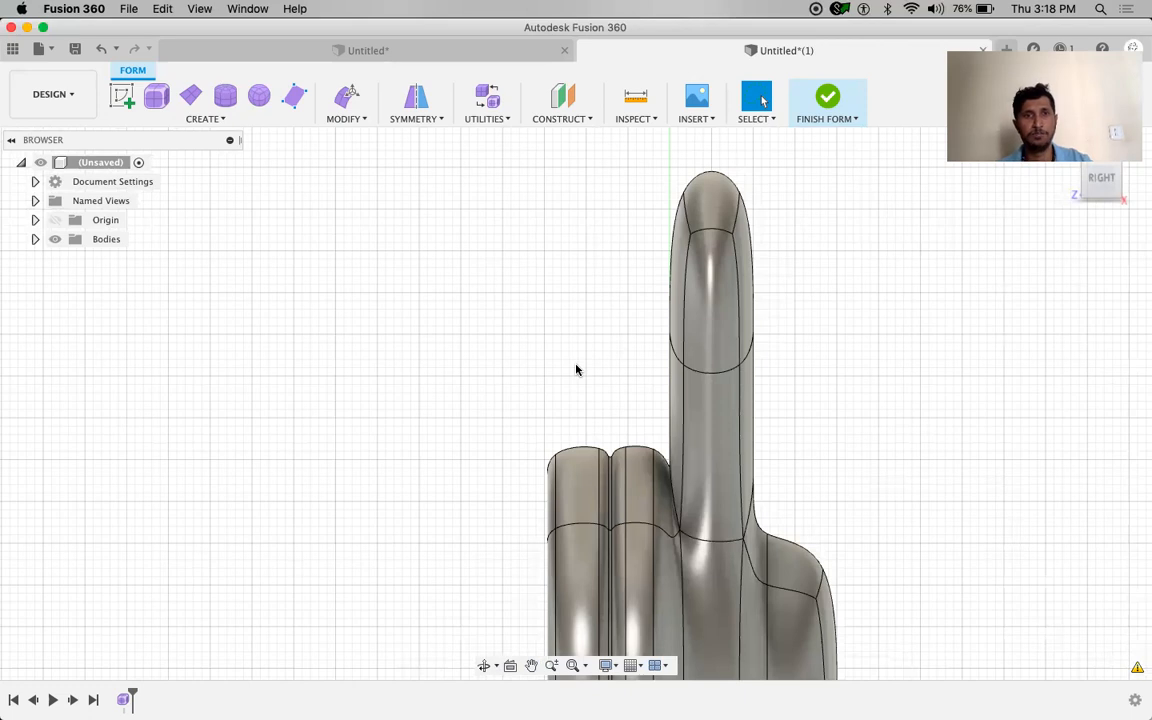
# Select the full edge loop around the middle of the upright arm and orbit low to check it
pyautogui.moveTo(624, 295); pyautogui.dragTo(836, 434)
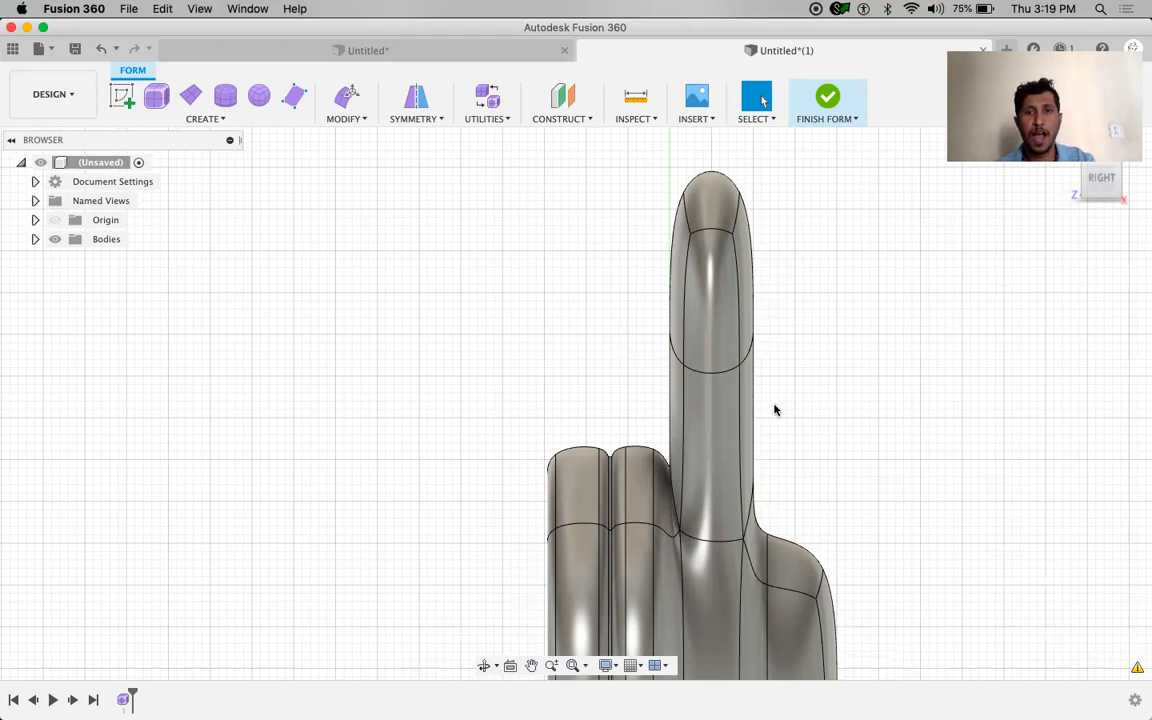
pyautogui.doubleClick(723, 376)
pyautogui.keyDown('shift'); pyautogui.moveTo(520, 393); pyautogui.dragTo(694, 463, button='middle'); pyautogui.keyUp('shift')
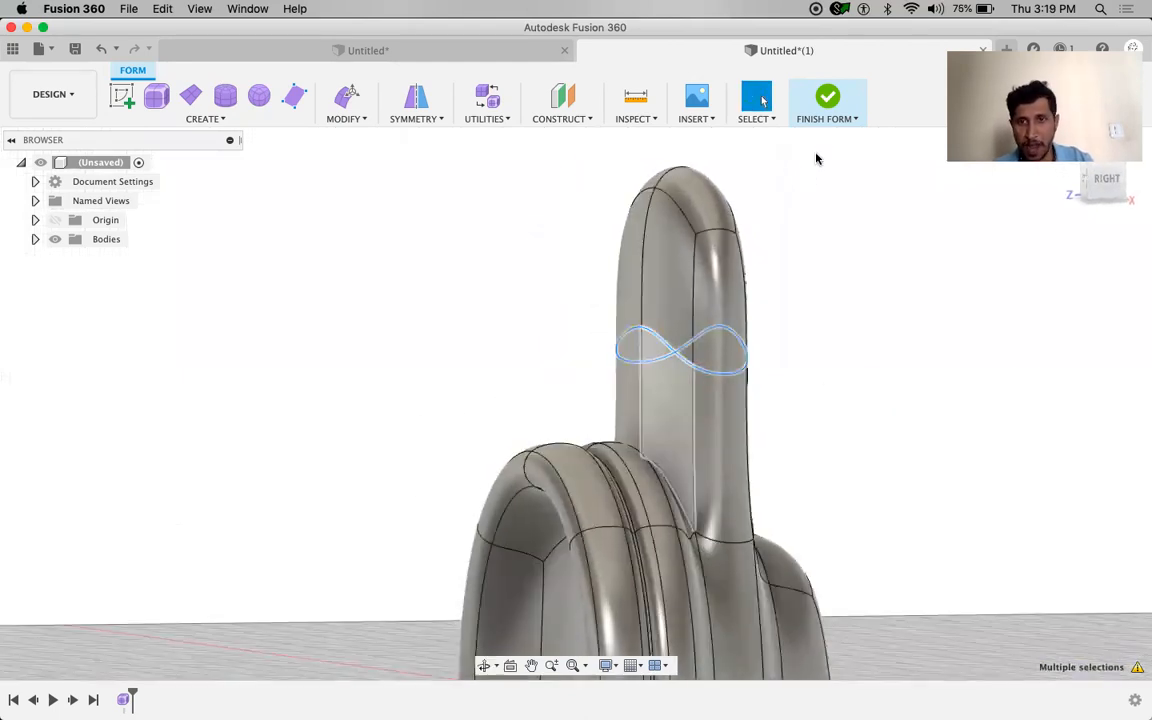
# In Right view, shift the arm's middle edge loop -5 mm sideways with Edit Form to bend the arm
pyautogui.click(1110, 185)
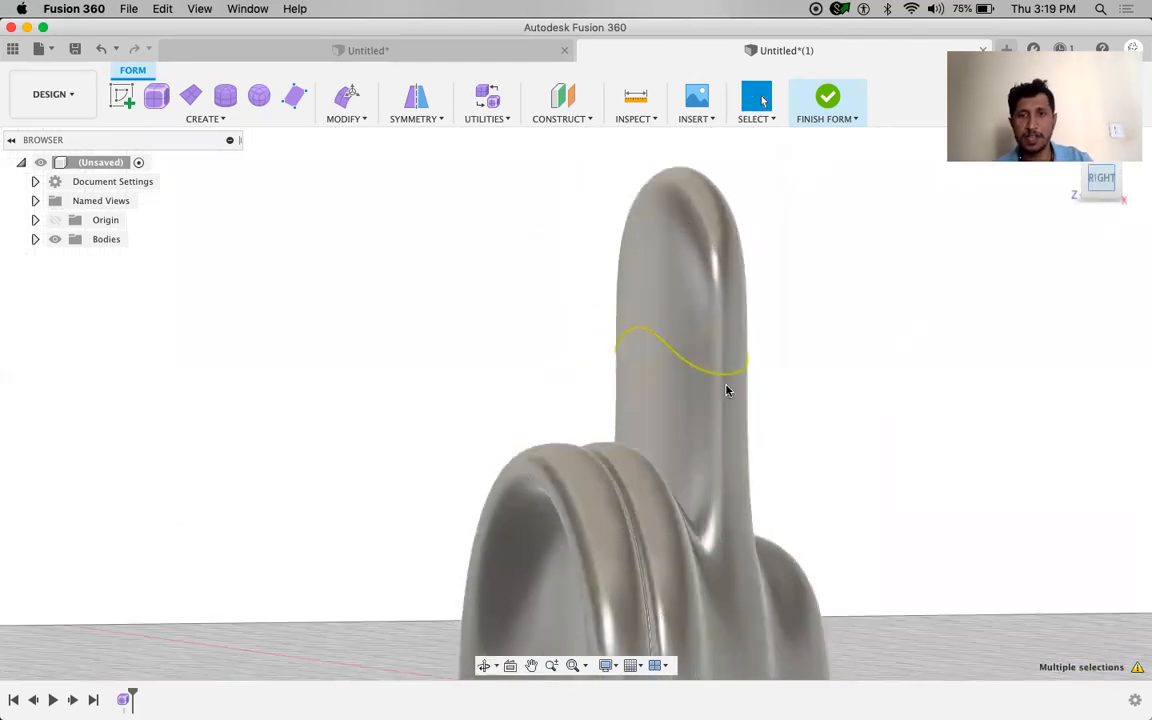
pyautogui.rightClick(871, 334)
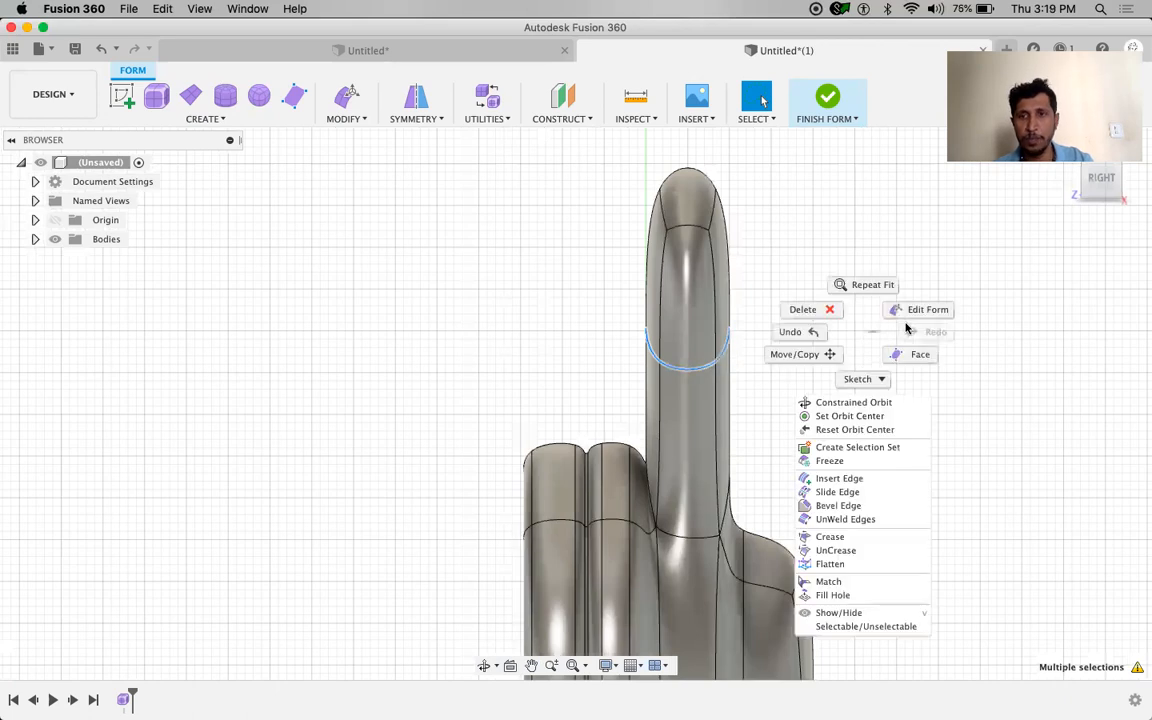
pyautogui.click(924, 313)
pyautogui.press('m')
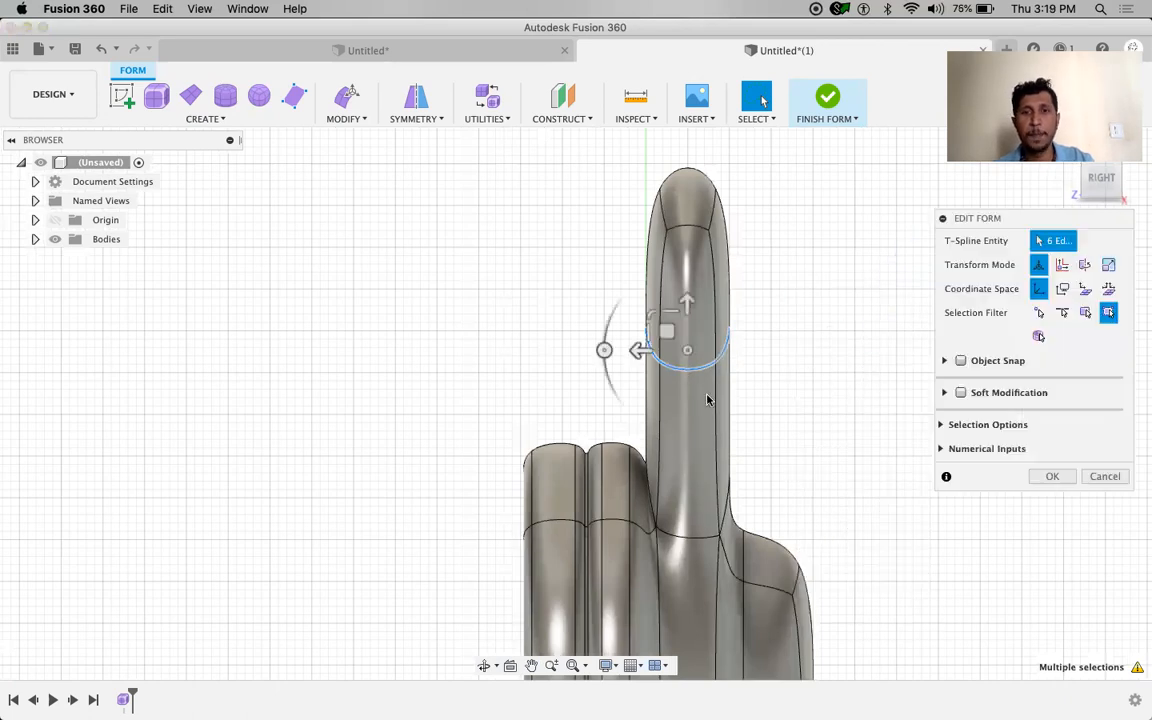
pyautogui.moveTo(644, 352); pyautogui.dragTo(680, 354)
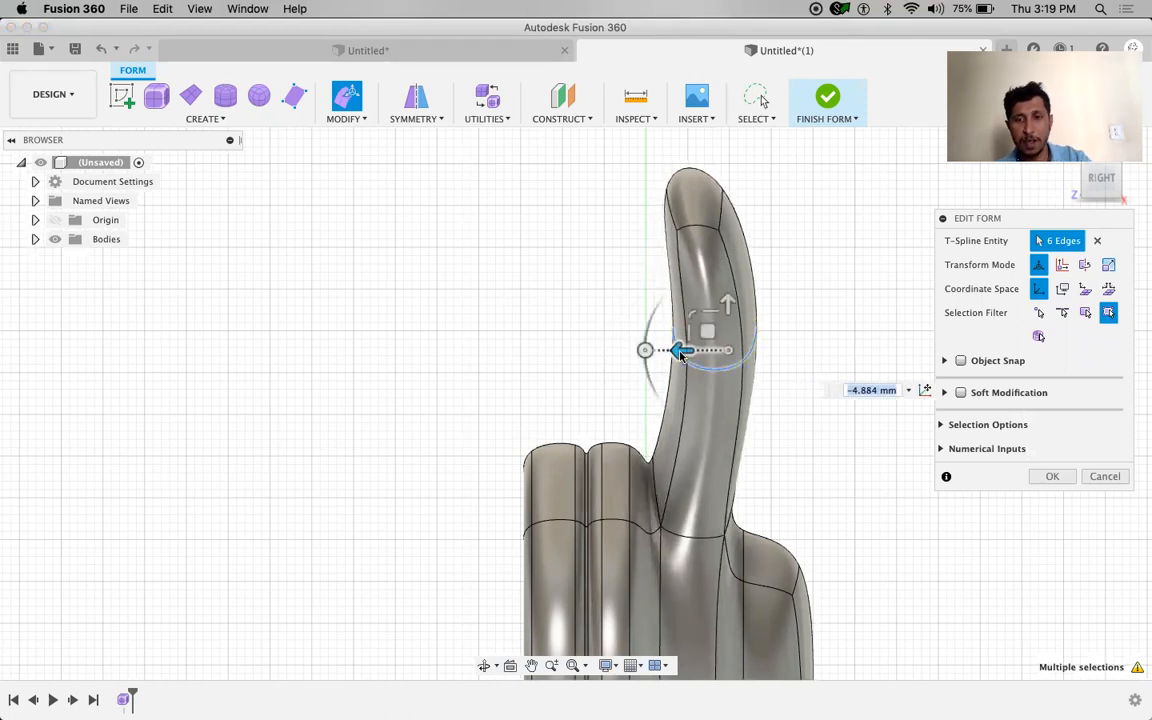
pyautogui.press('Return')
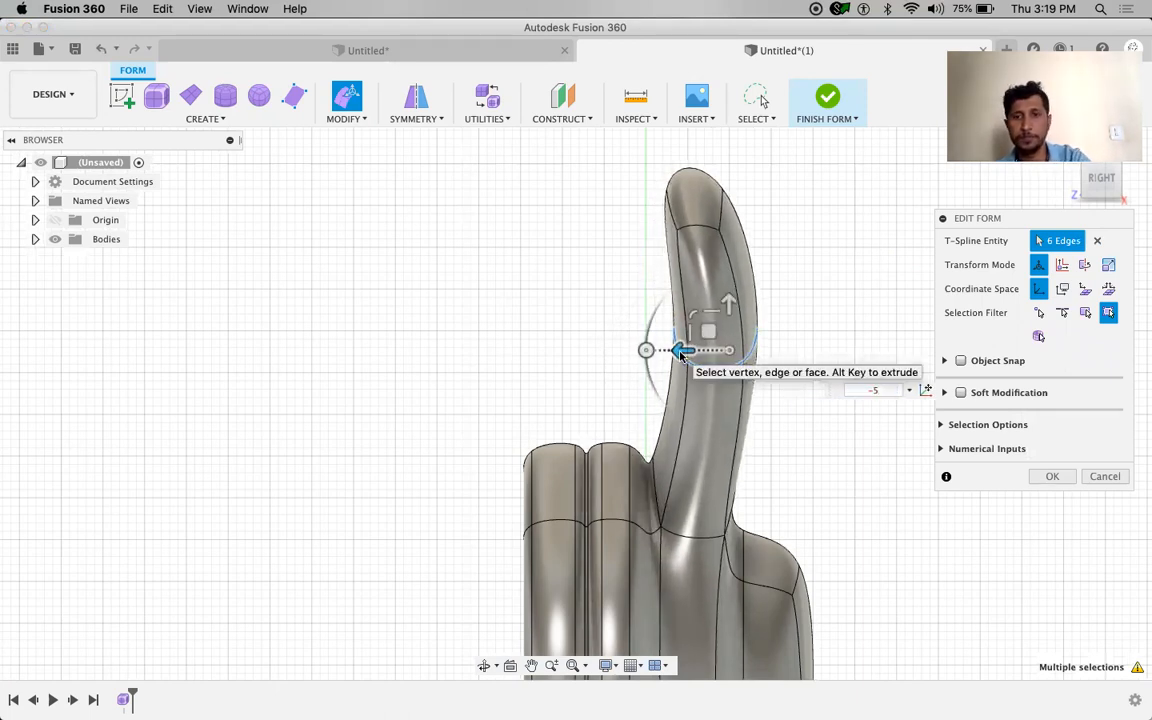
pyautogui.click(788, 474)
pyautogui.scroll(2, 648, 472)
pyautogui.scroll(2, 648, 472)
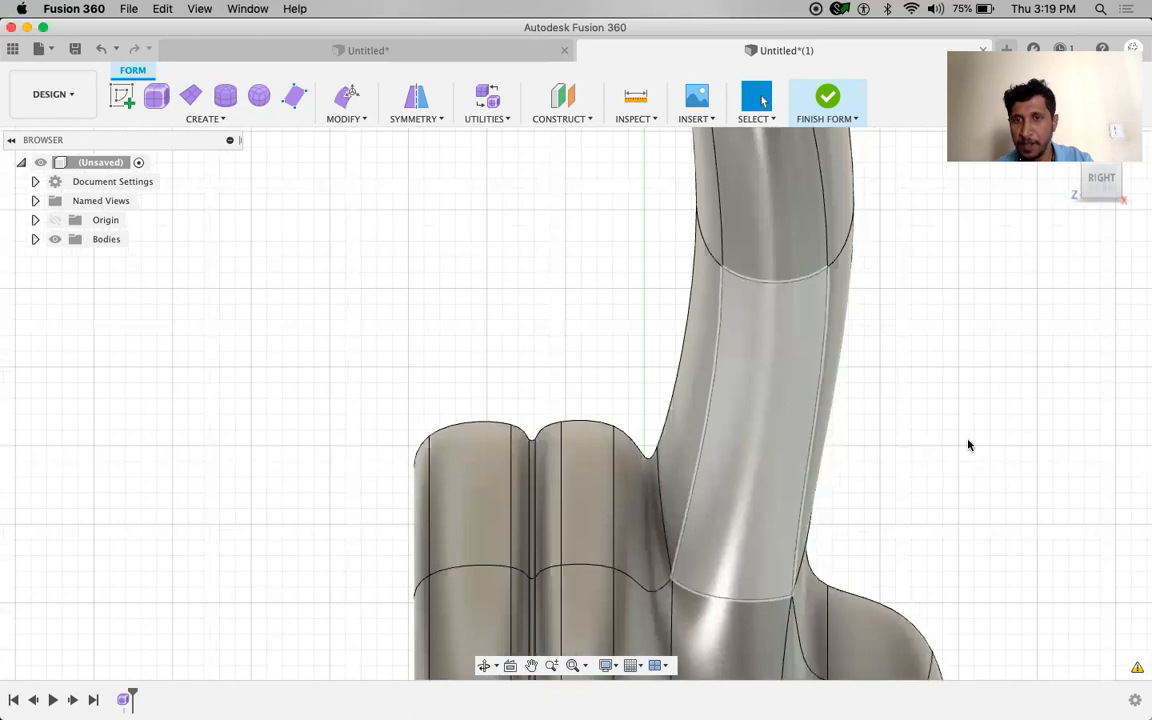
pyautogui.scroll(-1, 971, 445)
pyautogui.scroll(-3, 971, 445)
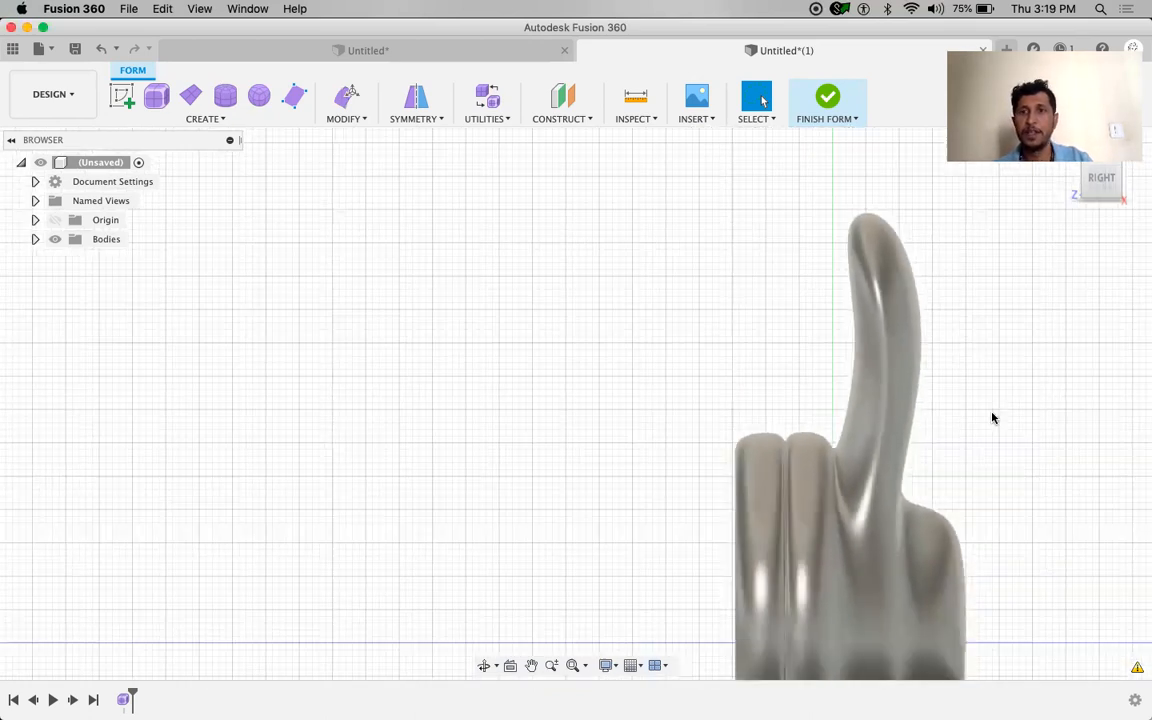
pyautogui.keyDown('shift'); pyautogui.moveTo(689, 324); pyautogui.dragTo(722, 362, button='middle'); pyautogui.keyUp('shift')
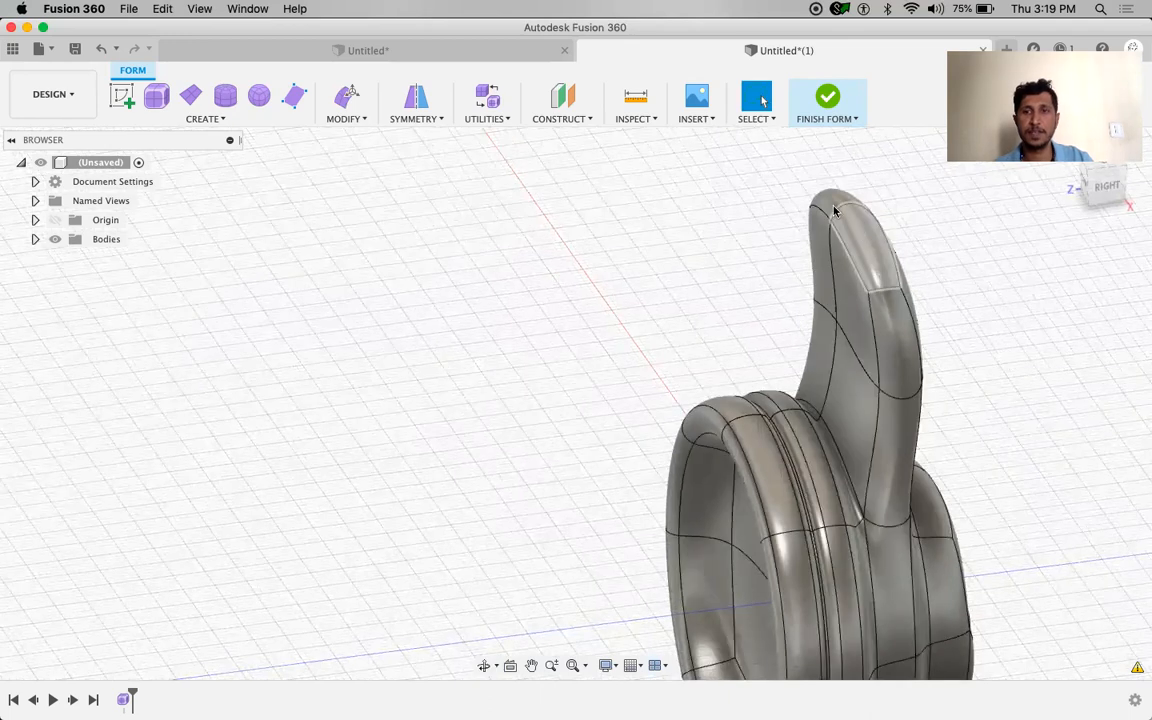
# Rotate the arm's two tip faces 30 degrees with Edit Form so the arm curls over
pyautogui.click(829, 205)
pyautogui.keyDown('shift'); pyautogui.click(862, 252); pyautogui.keyUp('shift')
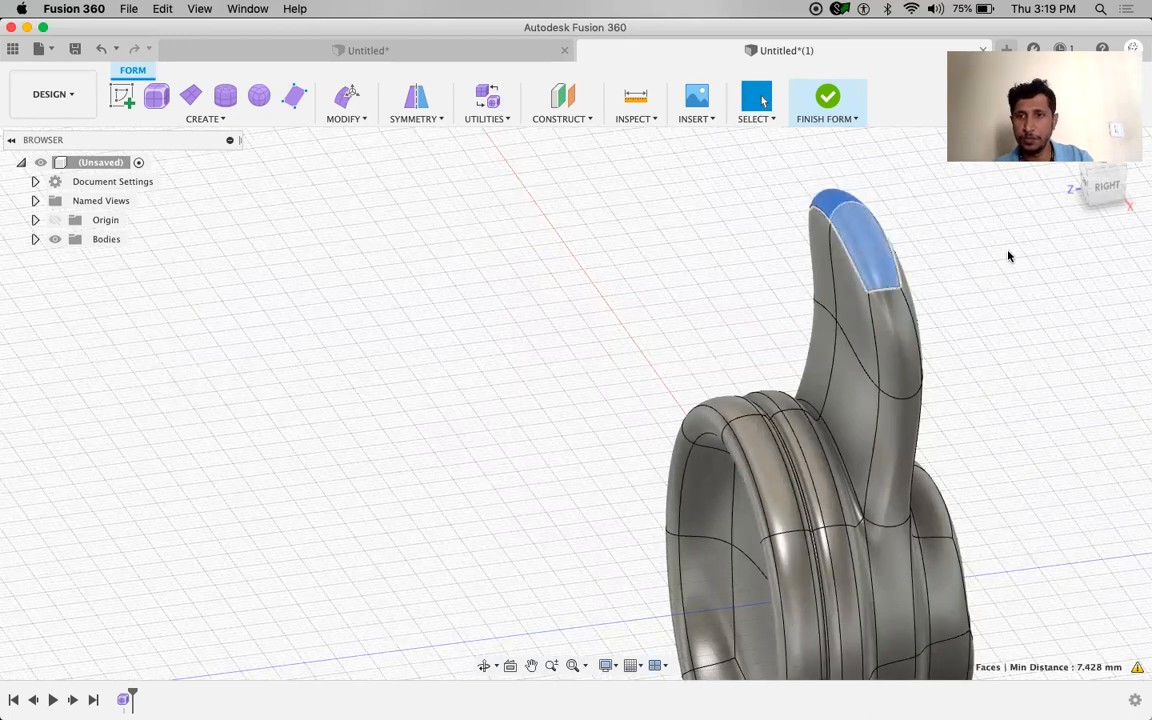
pyautogui.moveTo(985, 311); pyautogui.dragTo(820, 330, button='middle')
pyautogui.moveTo(878, 305); pyautogui.dragTo(940, 288, button='right')
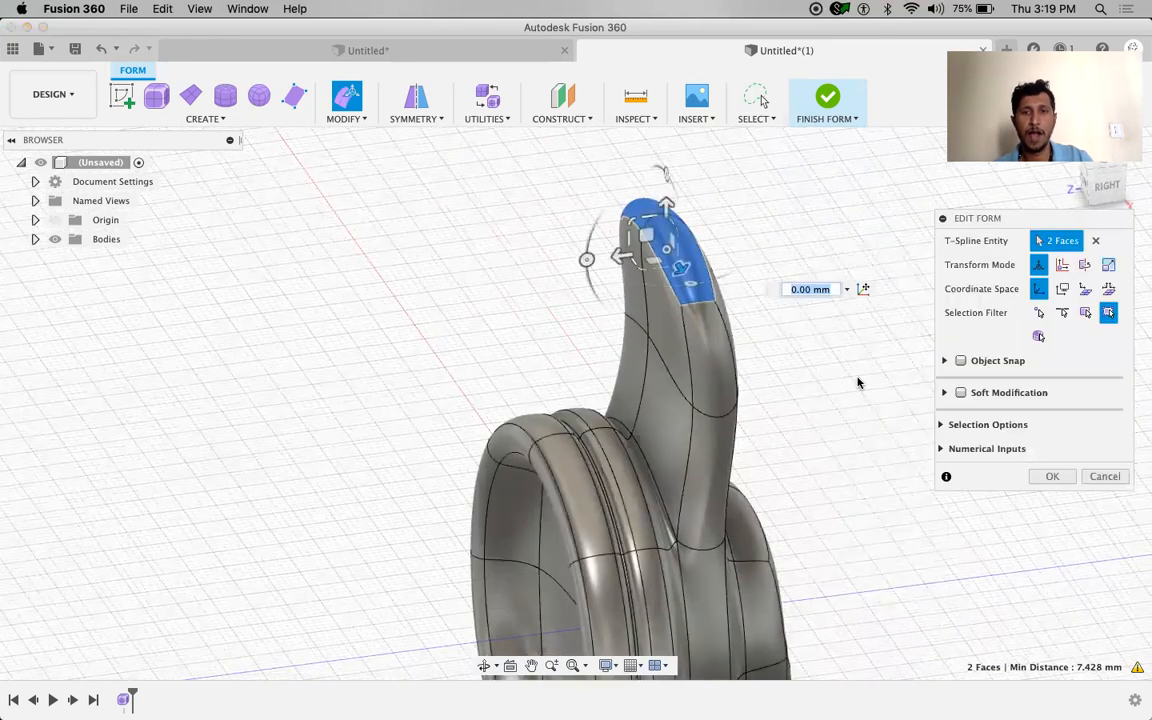
pyautogui.scroll(2, 858, 382)
pyautogui.scroll(-5, 858, 382)
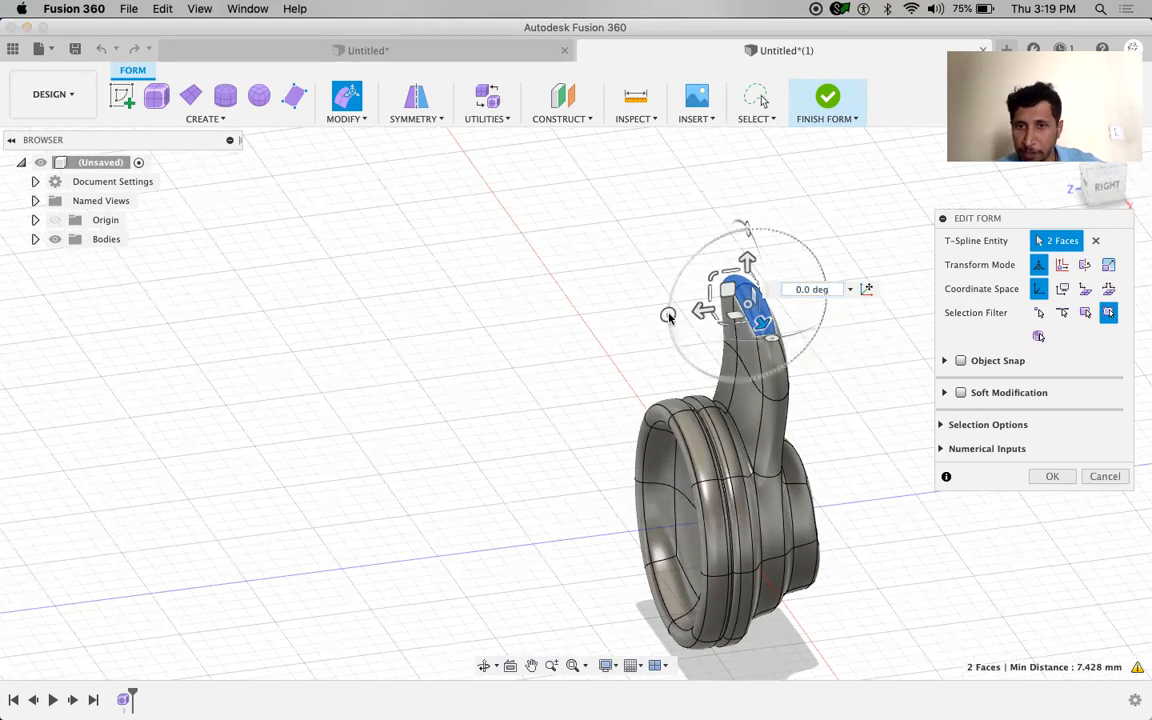
pyautogui.moveTo(672, 331); pyautogui.dragTo(675, 345)
pyautogui.write('30')
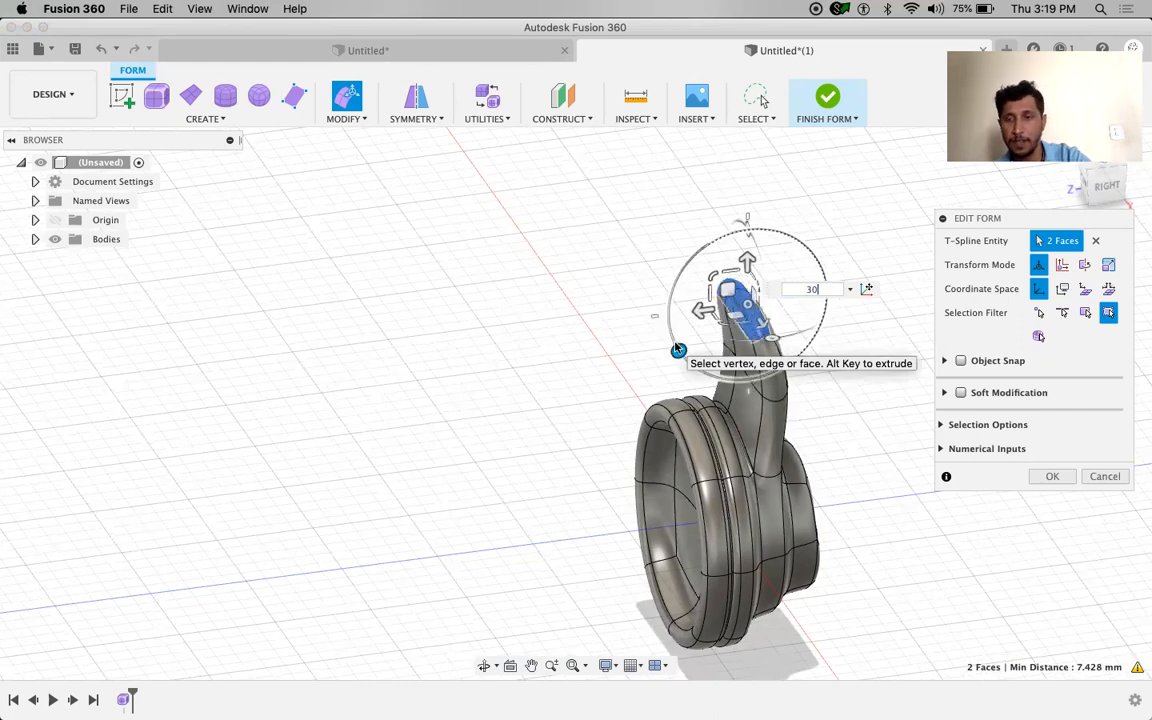
pyautogui.press('Return')
pyautogui.keyDown('shift'); pyautogui.moveTo(897, 432); pyautogui.dragTo(654, 270, button='middle'); pyautogui.keyUp('shift')
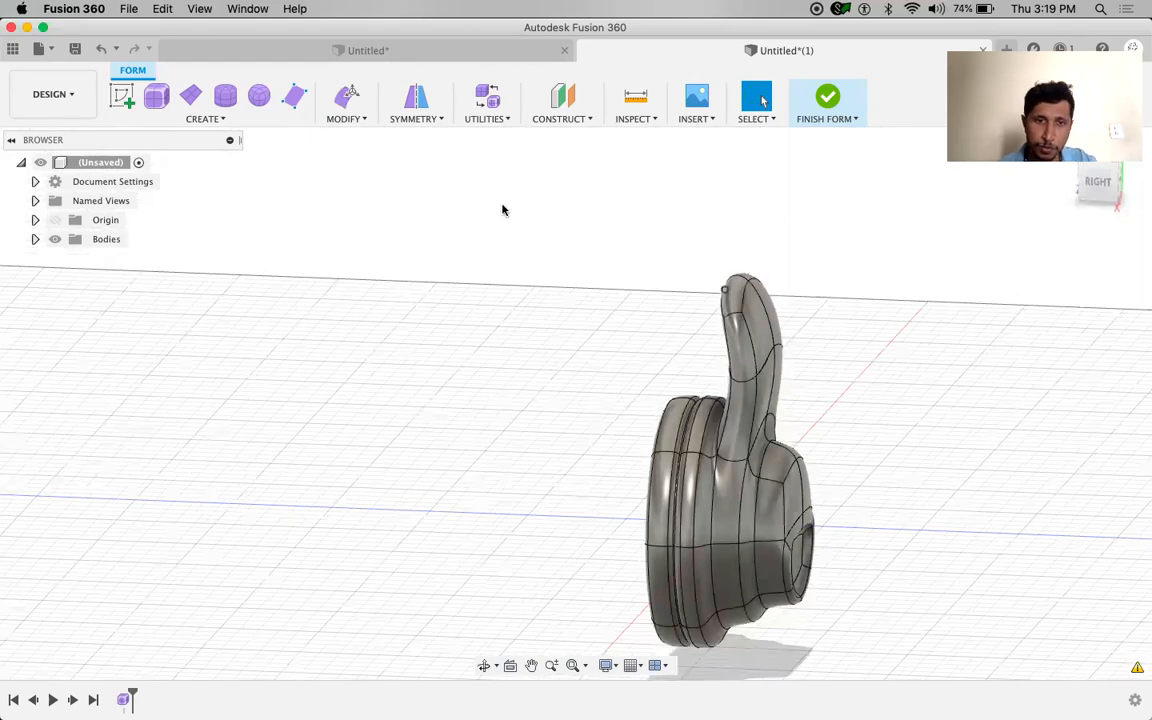
pyautogui.keyDown('shift'); pyautogui.moveTo(396, 322); pyautogui.dragTo(964, 432, button='middle'); pyautogui.keyUp('shift')
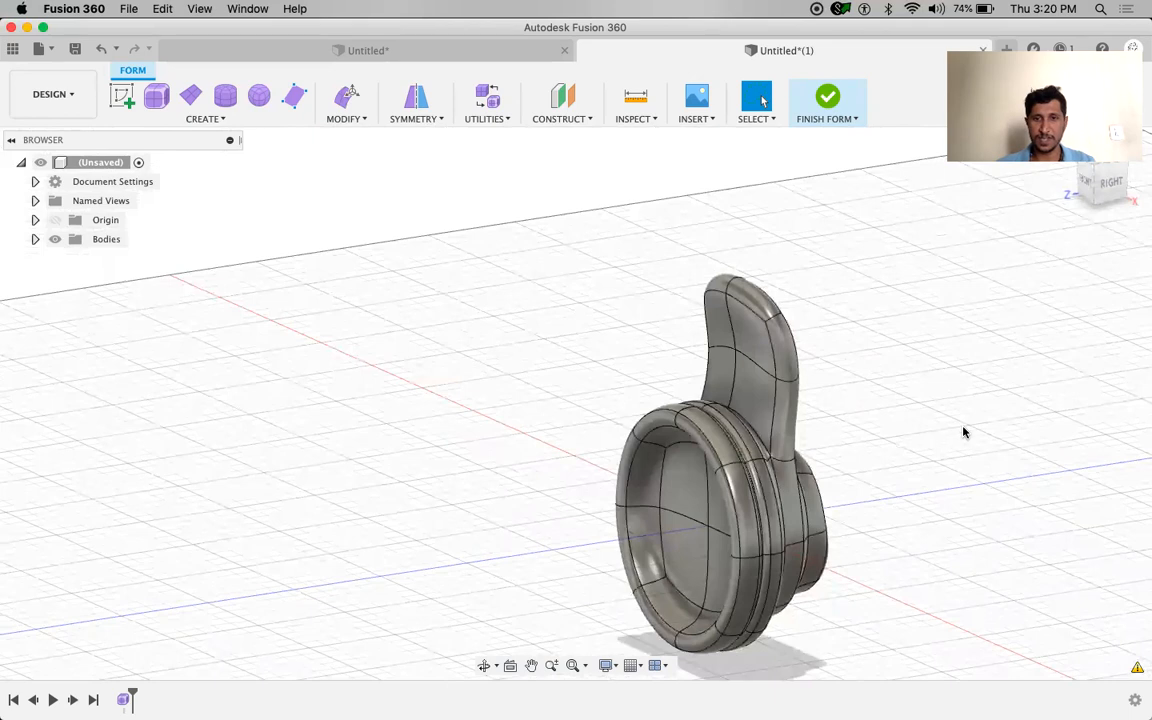
pyautogui.hscroll(5, 964, 432)
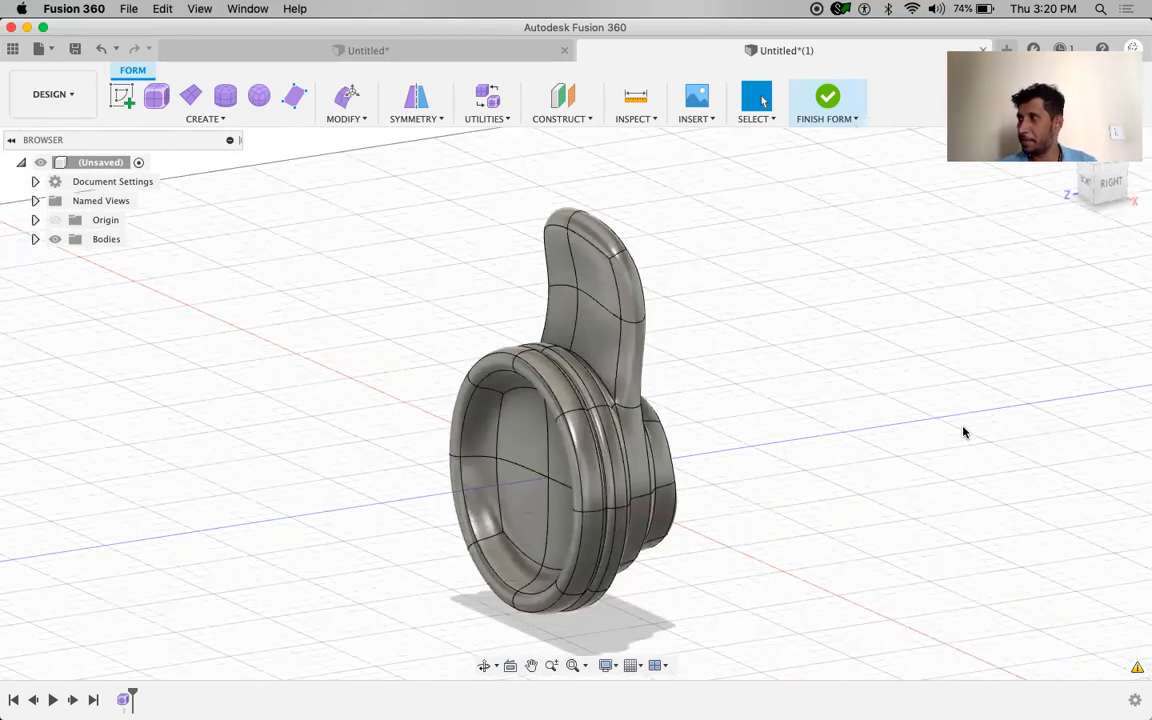
pyautogui.moveTo(704, 432); pyautogui.dragTo(694, 467, button='middle')
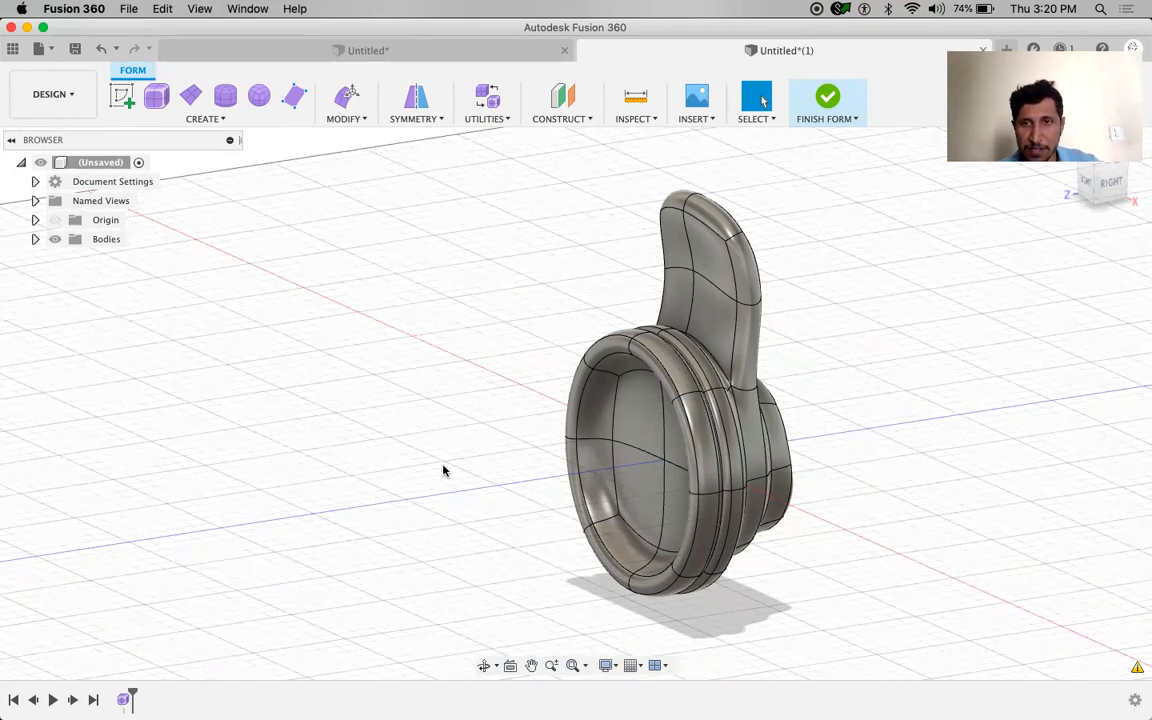
# Create an offset construction plane 60 mm from the XY plane beside the ear shell
pyautogui.click(566, 118)
pyautogui.click(589, 142)
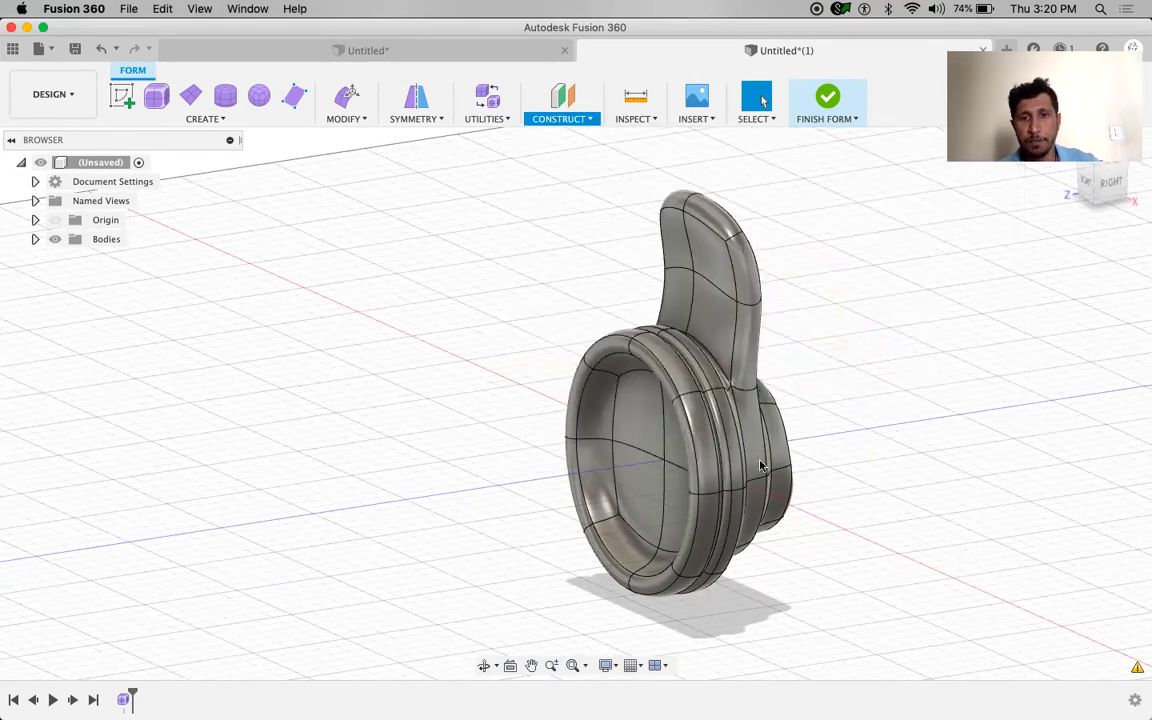
pyautogui.click(713, 421)
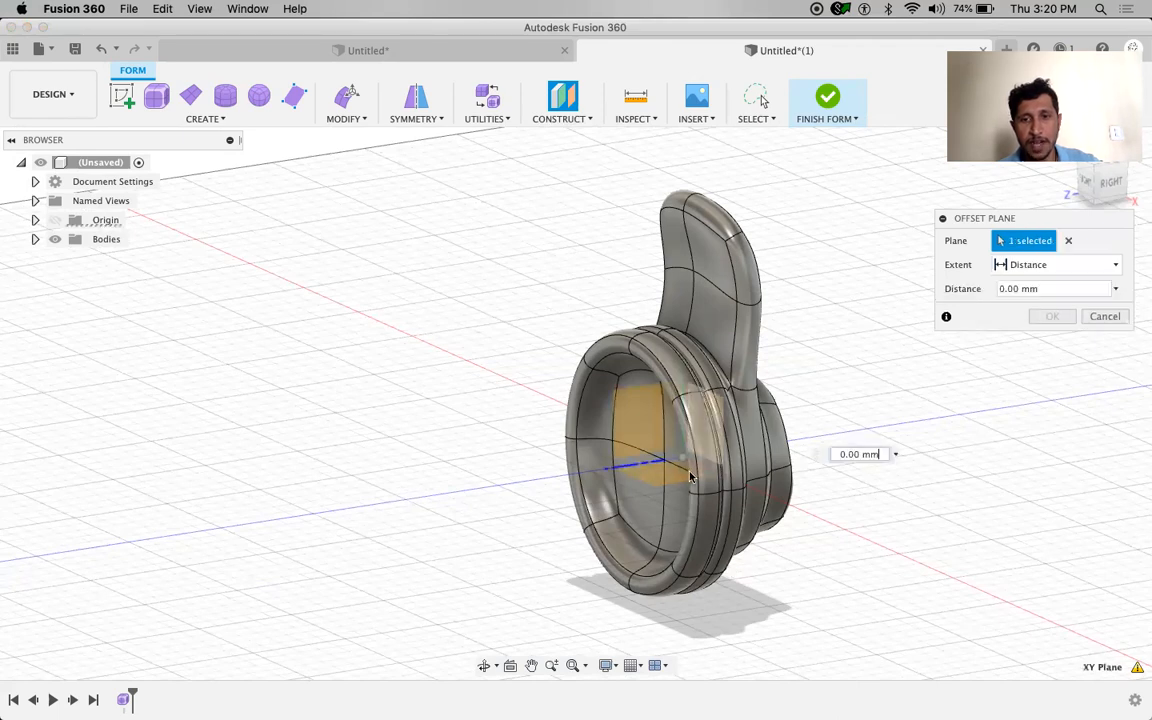
pyautogui.moveTo(690, 421); pyautogui.dragTo(509, 482)
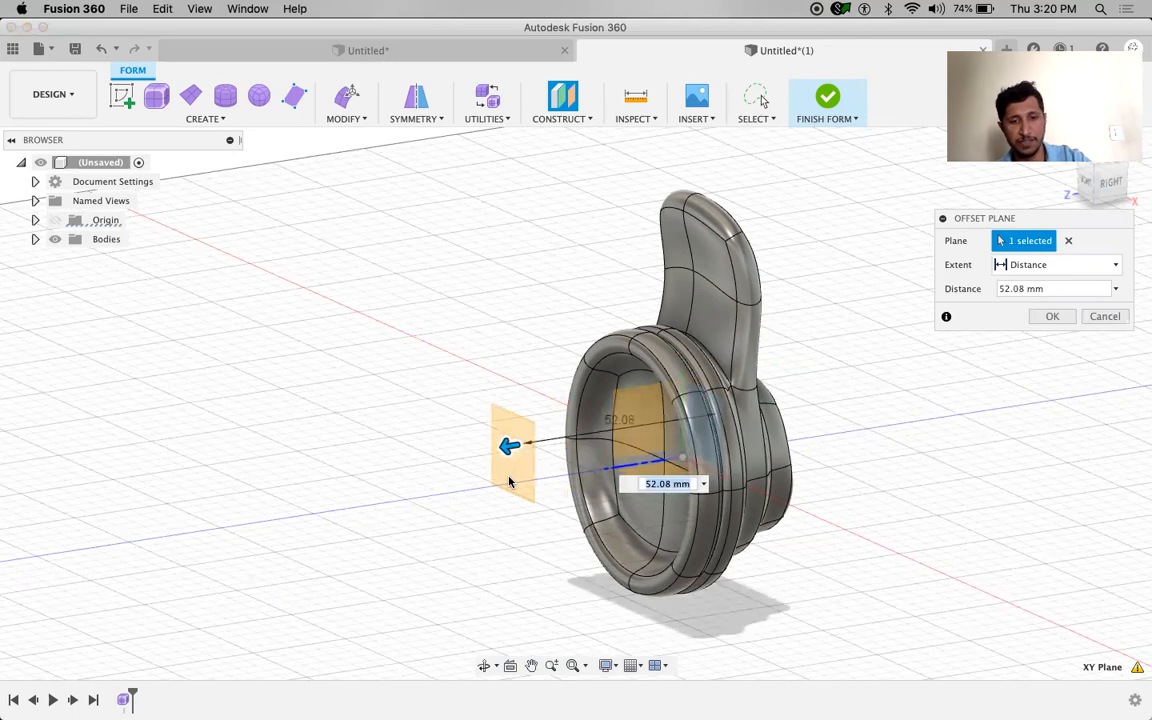
pyautogui.write('60')
pyautogui.press('Return')
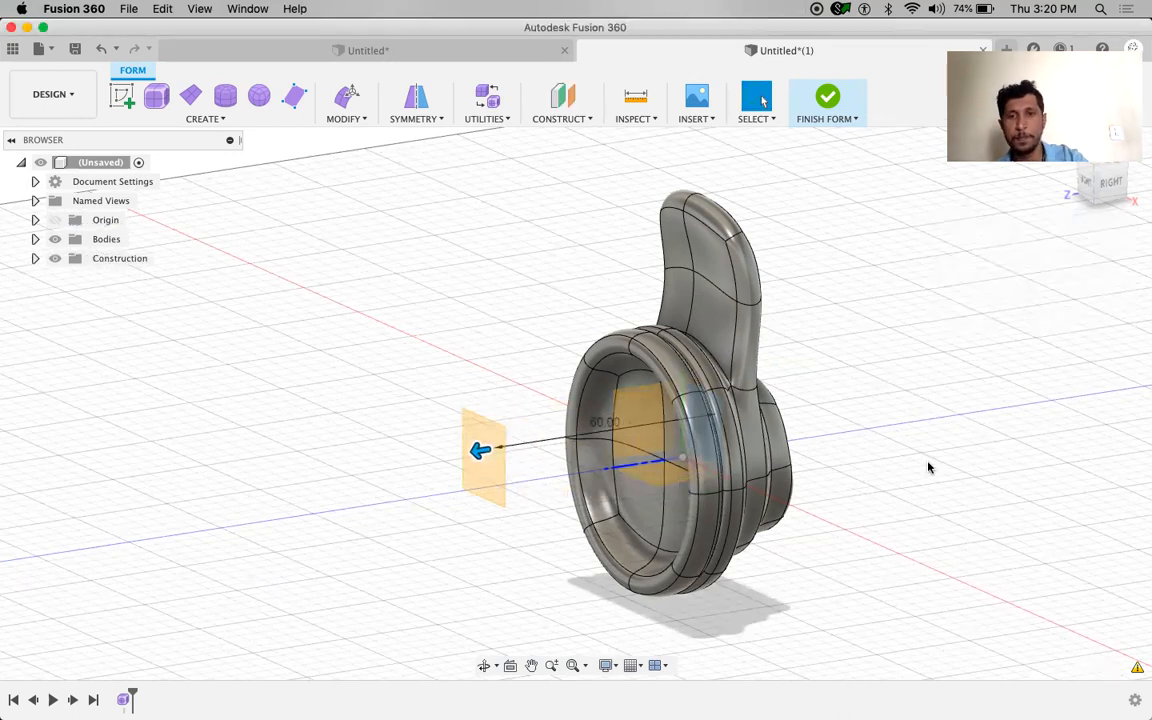
pyautogui.keyDown('shift'); pyautogui.moveTo(920, 473); pyautogui.dragTo(541, 288, button='middle'); pyautogui.keyUp('shift')
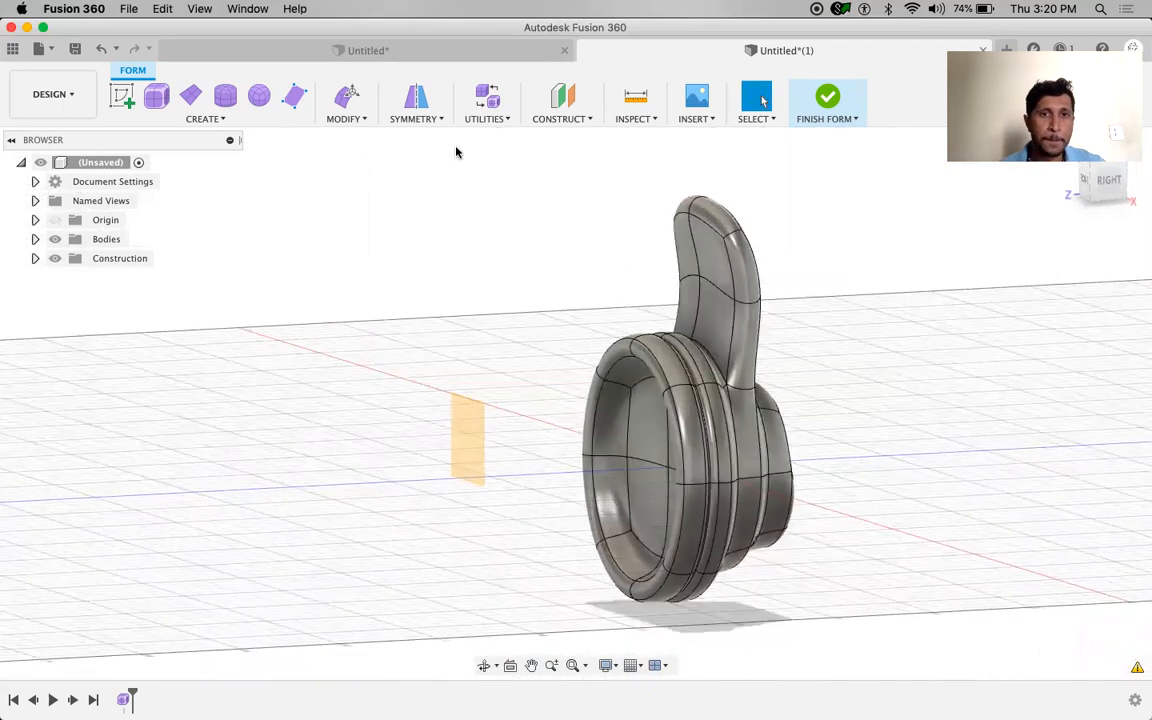
pyautogui.click(392, 119)
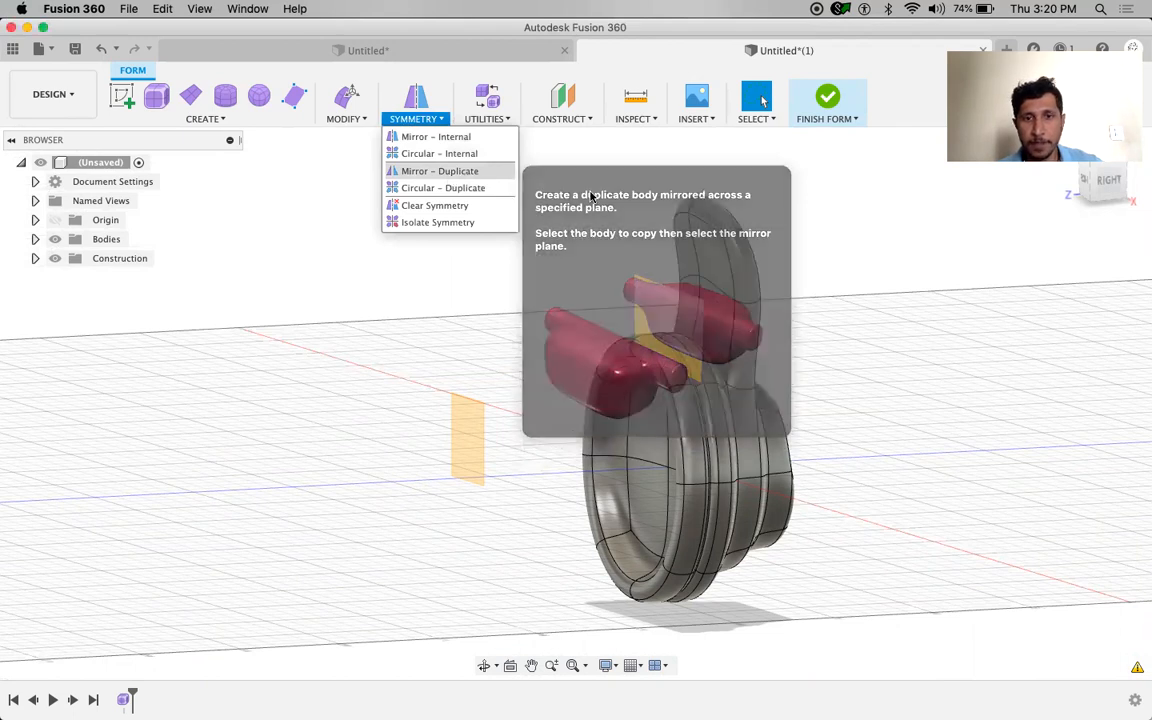
pyautogui.click(440, 171)
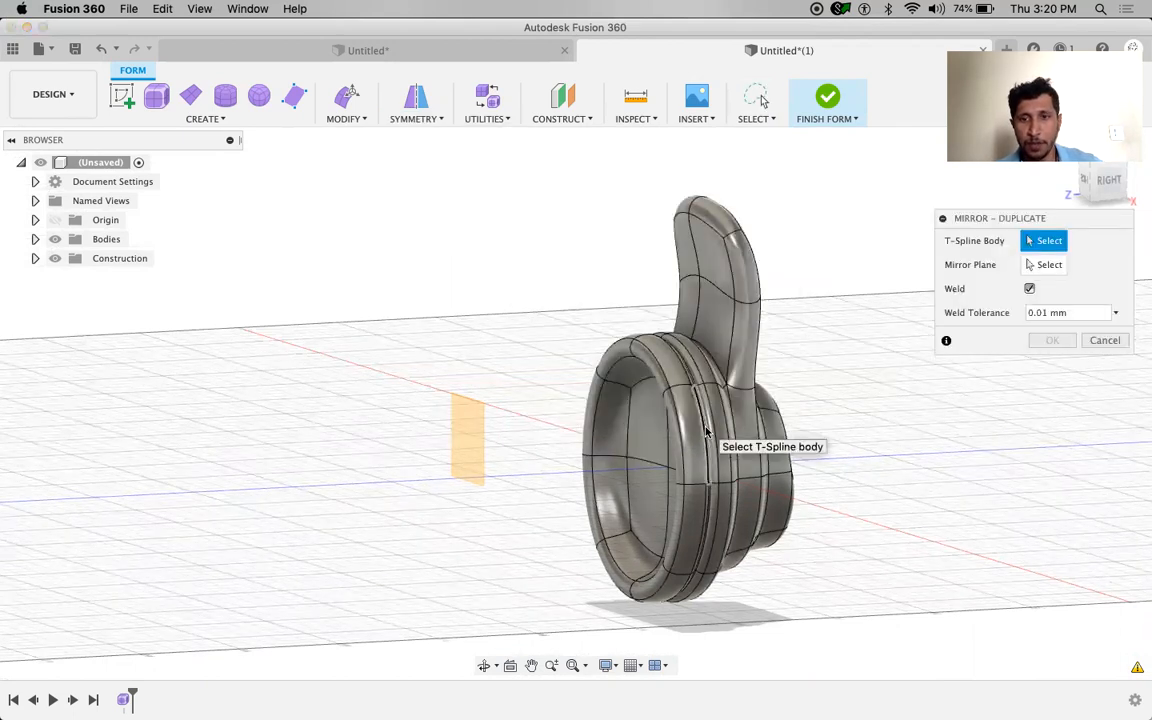
pyautogui.click(735, 404)
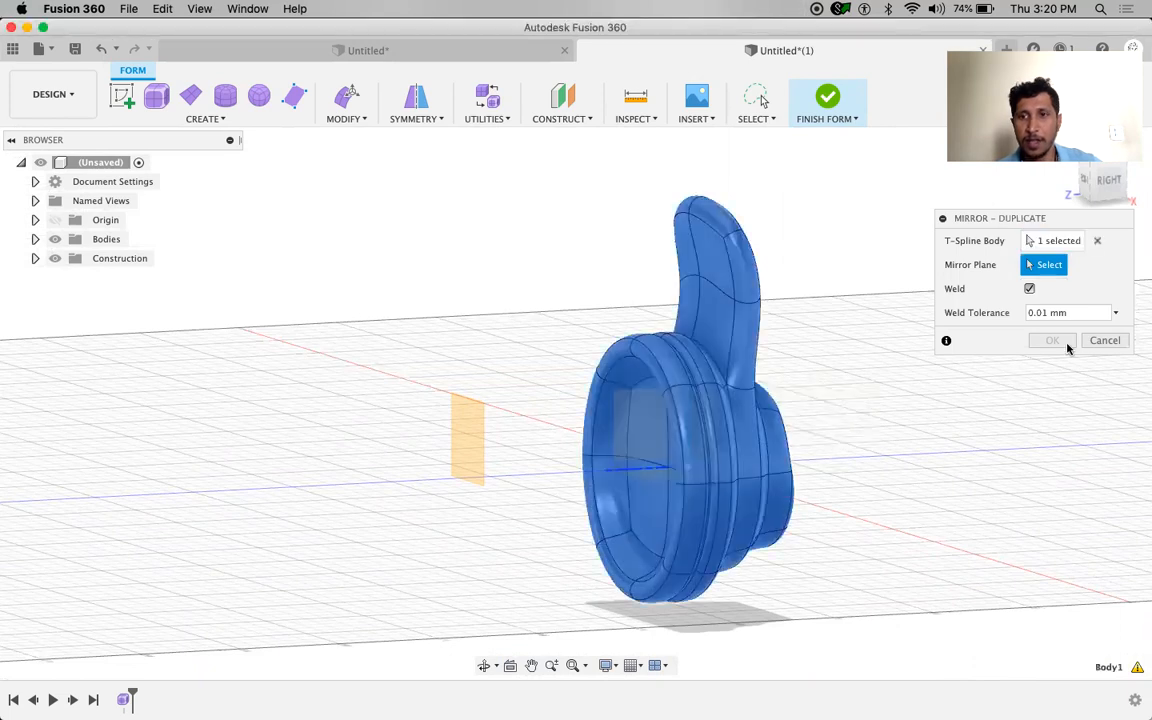
pyautogui.click(480, 464)
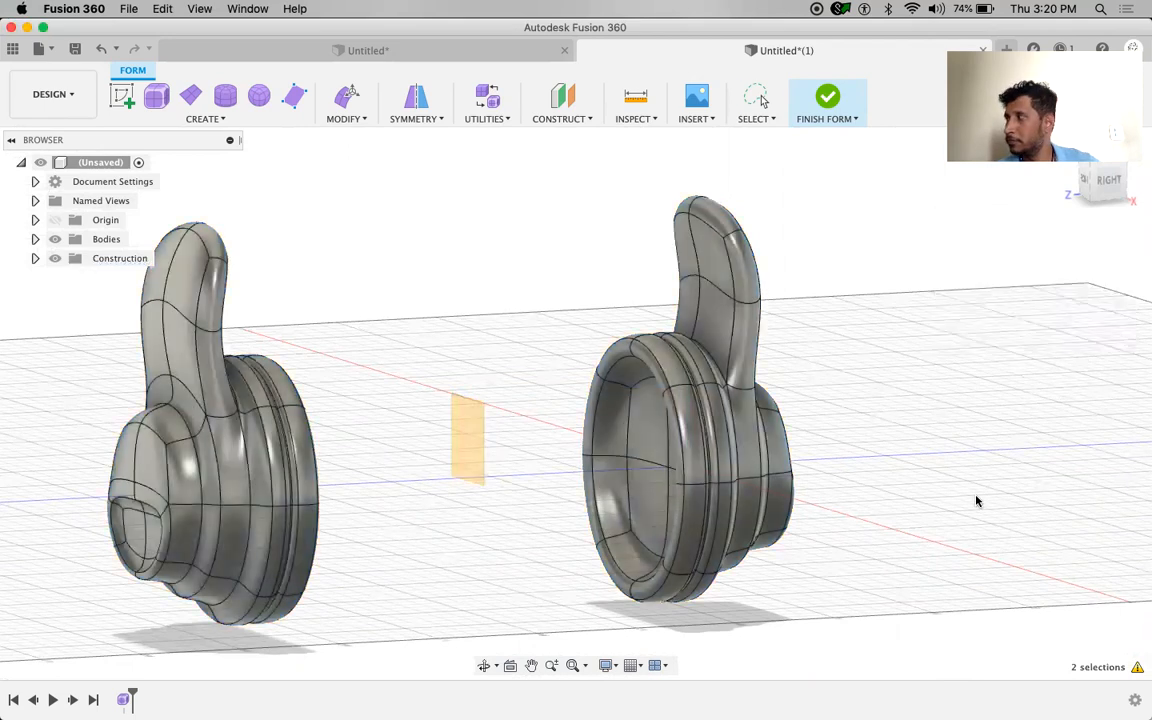
pyautogui.hscroll(-5, 978, 501)
pyautogui.keyDown('shift'); pyautogui.moveTo(975, 465); pyautogui.dragTo(562, 460, button='middle'); pyautogui.keyUp('shift')
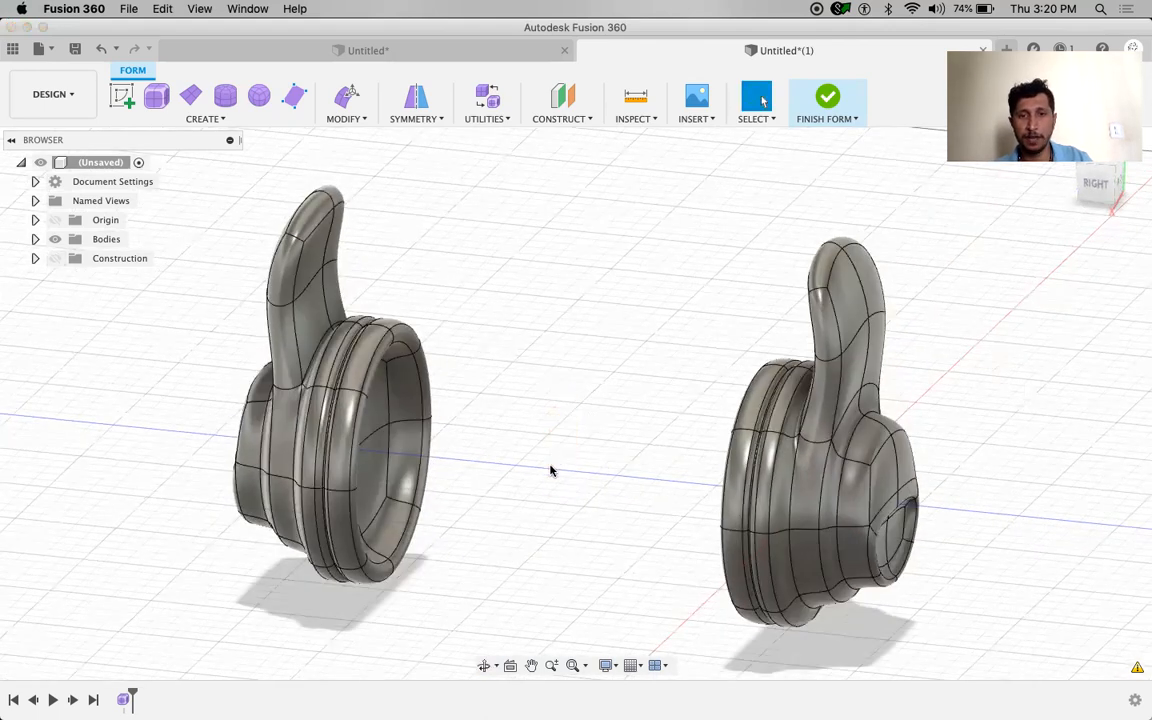
pyautogui.scroll(-3, 550, 470)
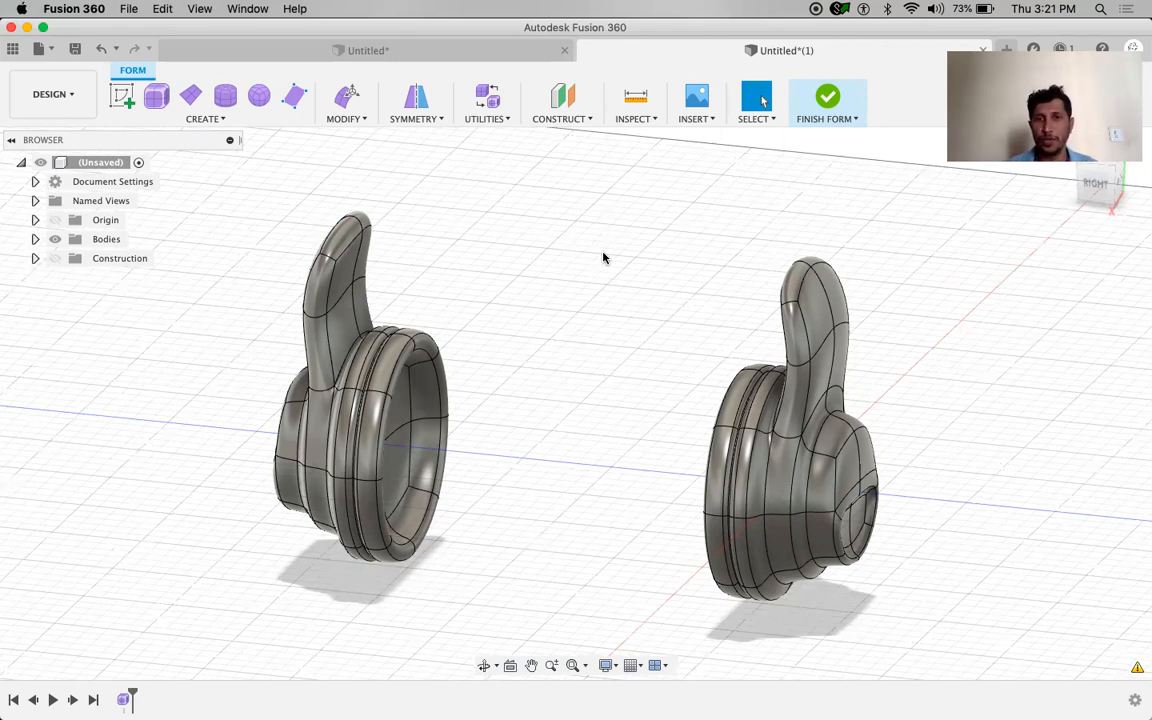
# Bridge the left arm's tip face to the right arm's tip face with Modify > Bridge
pyautogui.click(348, 118)
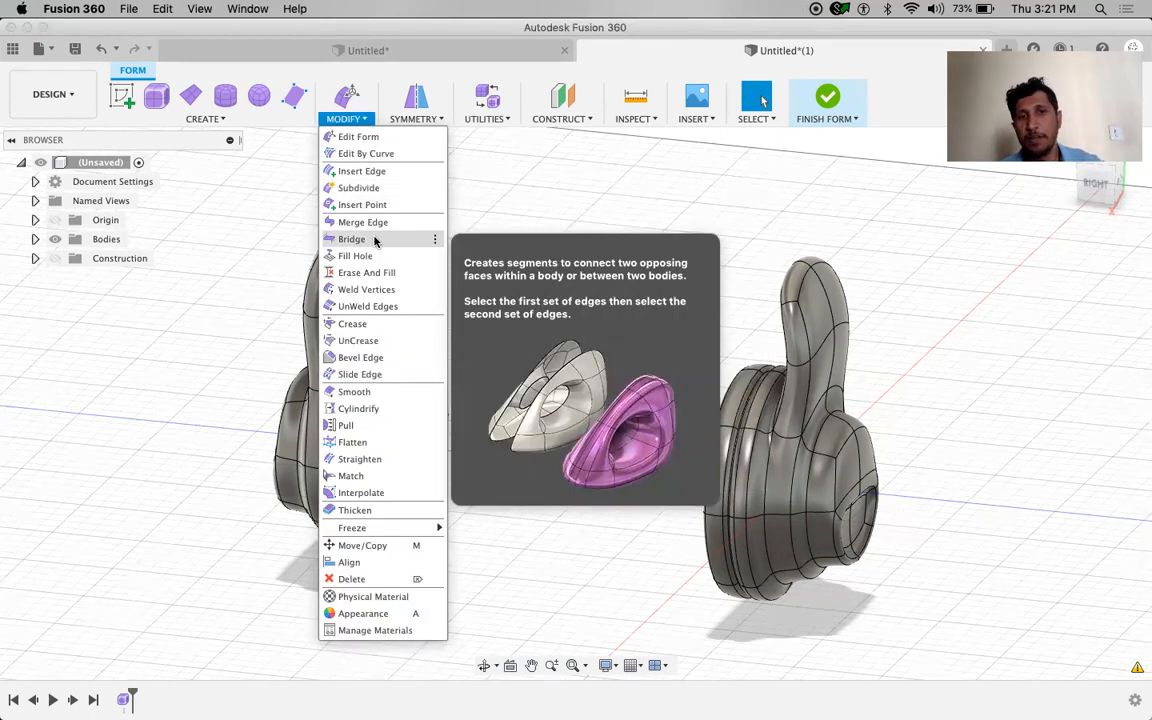
pyautogui.click(373, 239)
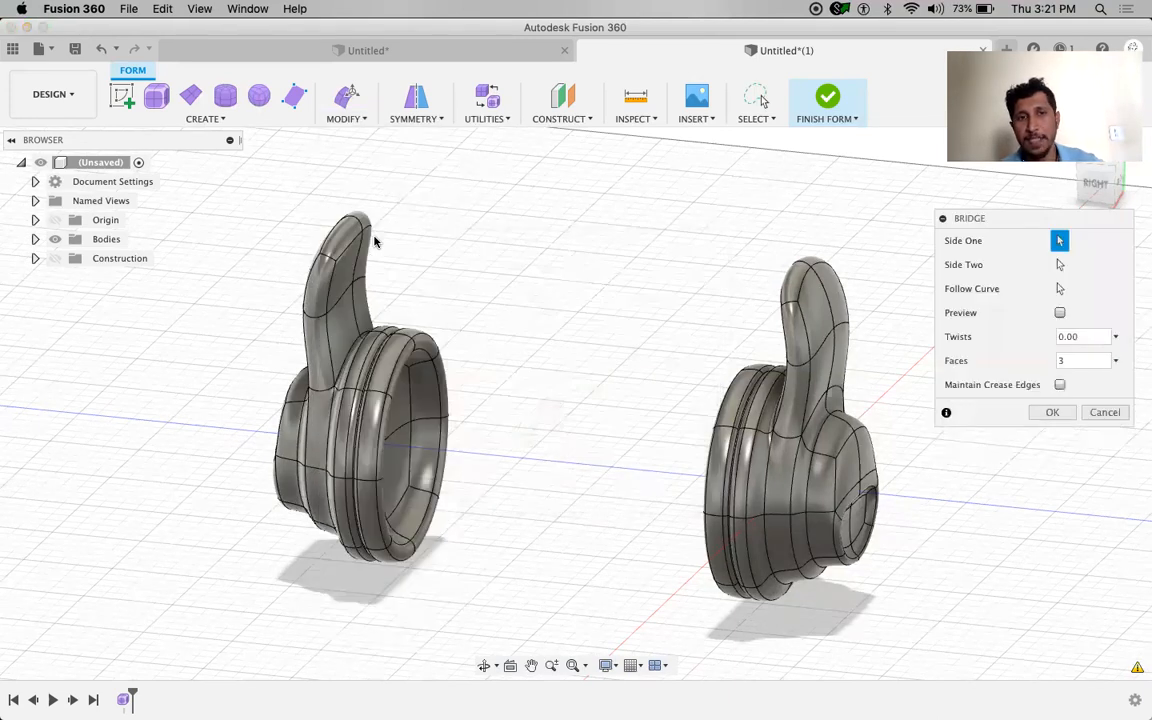
pyautogui.click(352, 234)
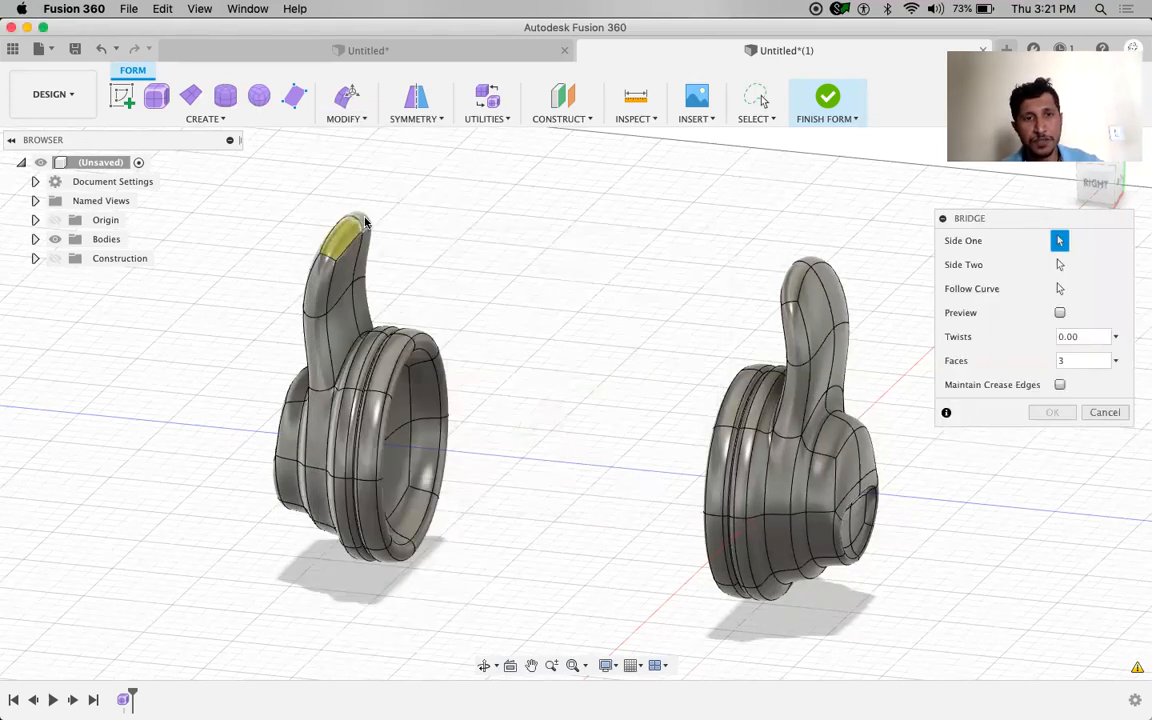
pyautogui.click(812, 263)
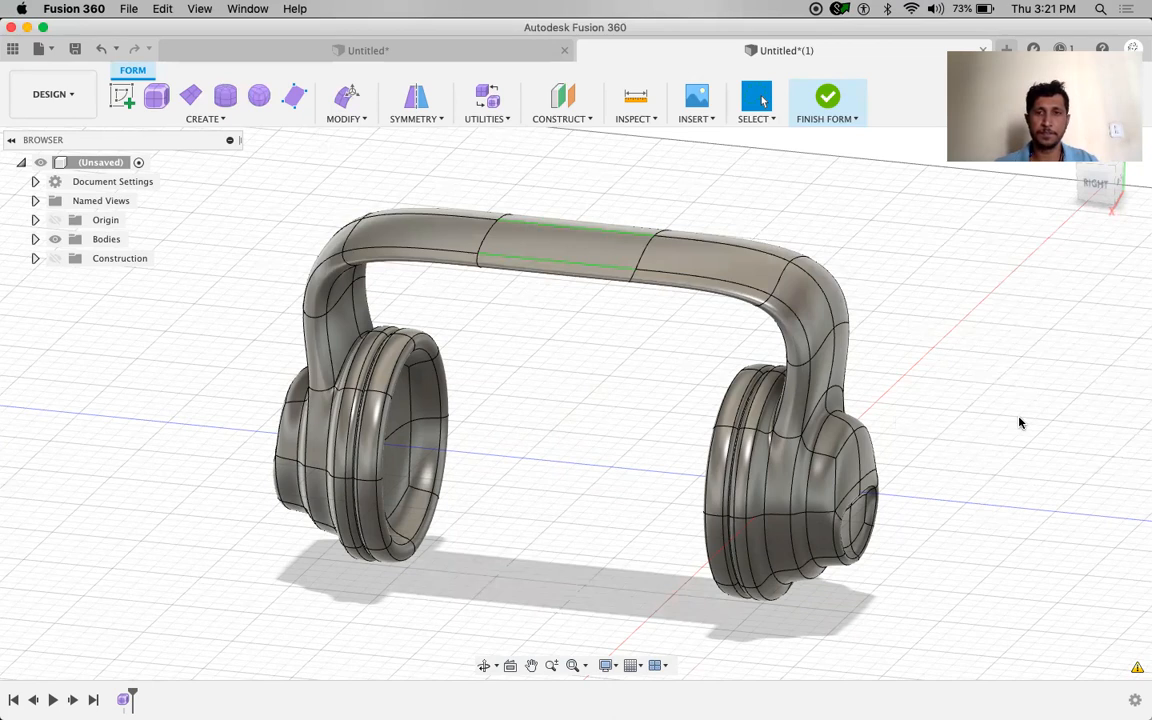
# In Right view, window-select the headband's middle faces and raise them into an arch
pyautogui.click(1096, 185)
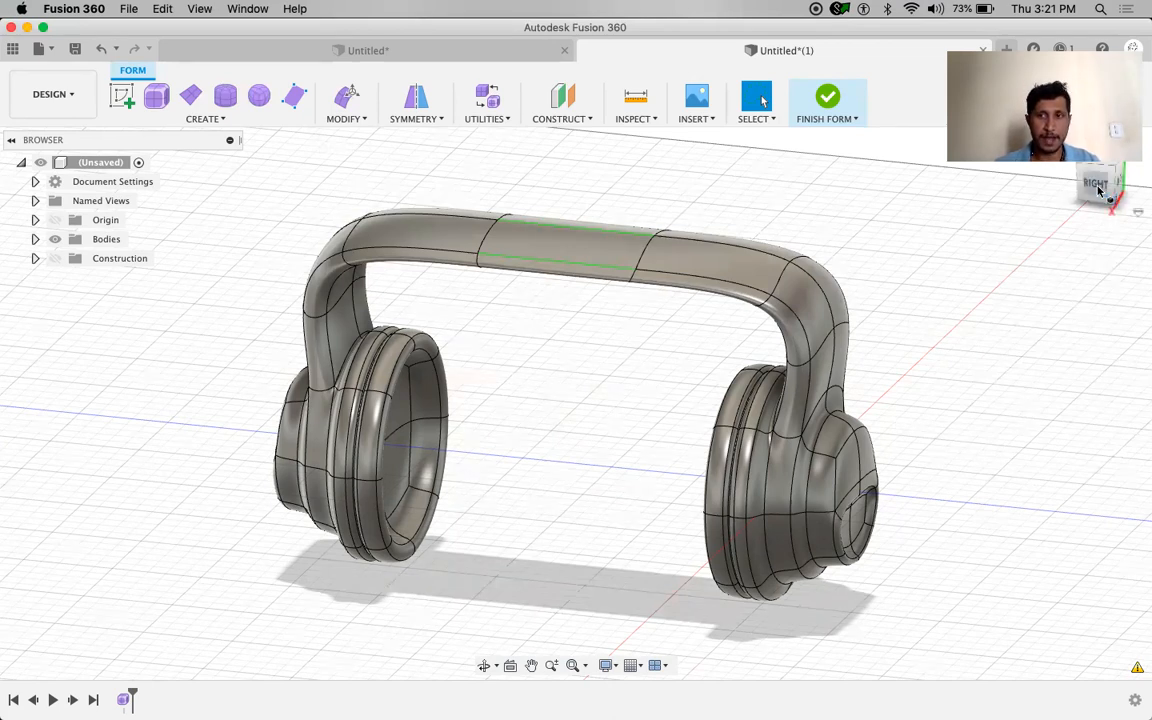
pyautogui.moveTo(586, 373); pyautogui.dragTo(580, 438, button='middle')
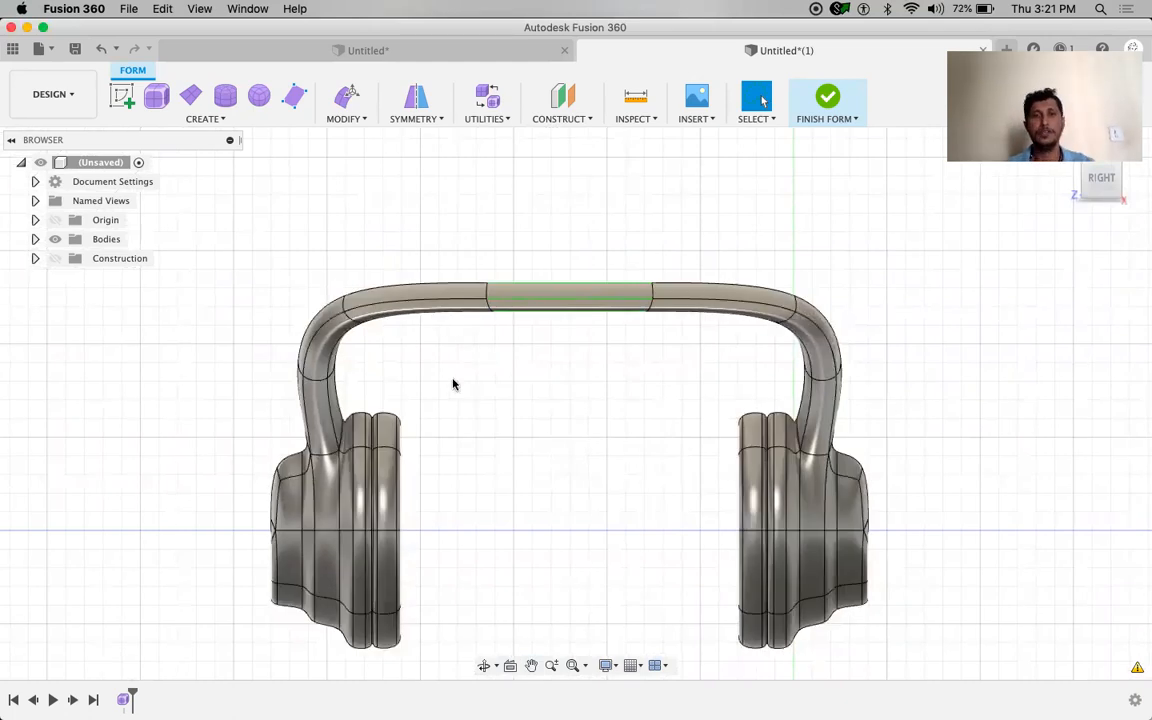
pyautogui.moveTo(453, 224); pyautogui.dragTo(690, 362)
pyautogui.moveTo(432, 216)
pyautogui.mouseDown()
pyautogui.moveTo(651, 386)
pyautogui.moveTo(617, 389)
pyautogui.mouseUp()
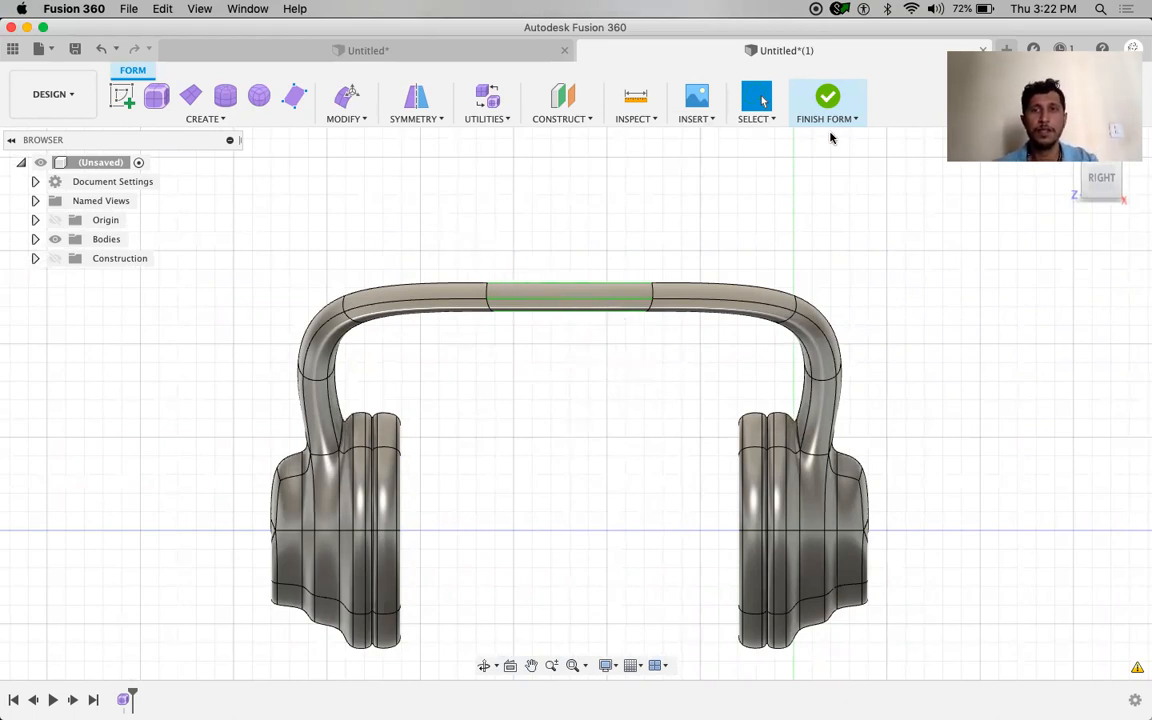
pyautogui.click(755, 117)
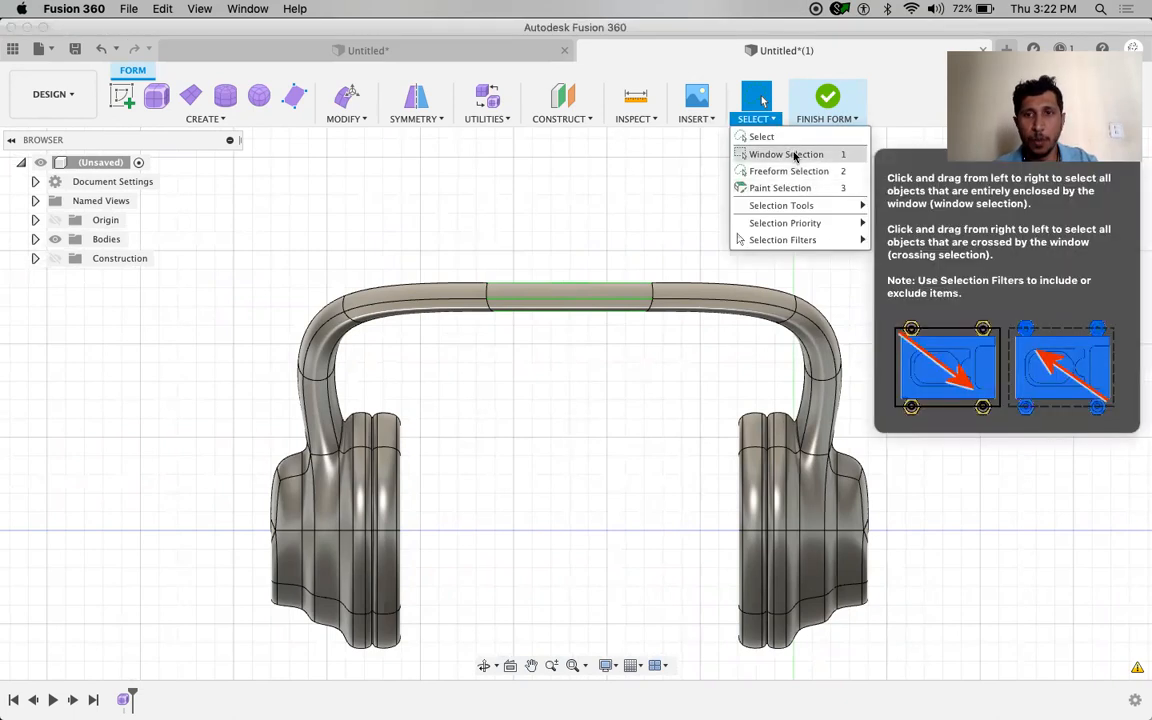
pyautogui.click(790, 155)
pyautogui.moveTo(438, 208); pyautogui.dragTo(714, 381)
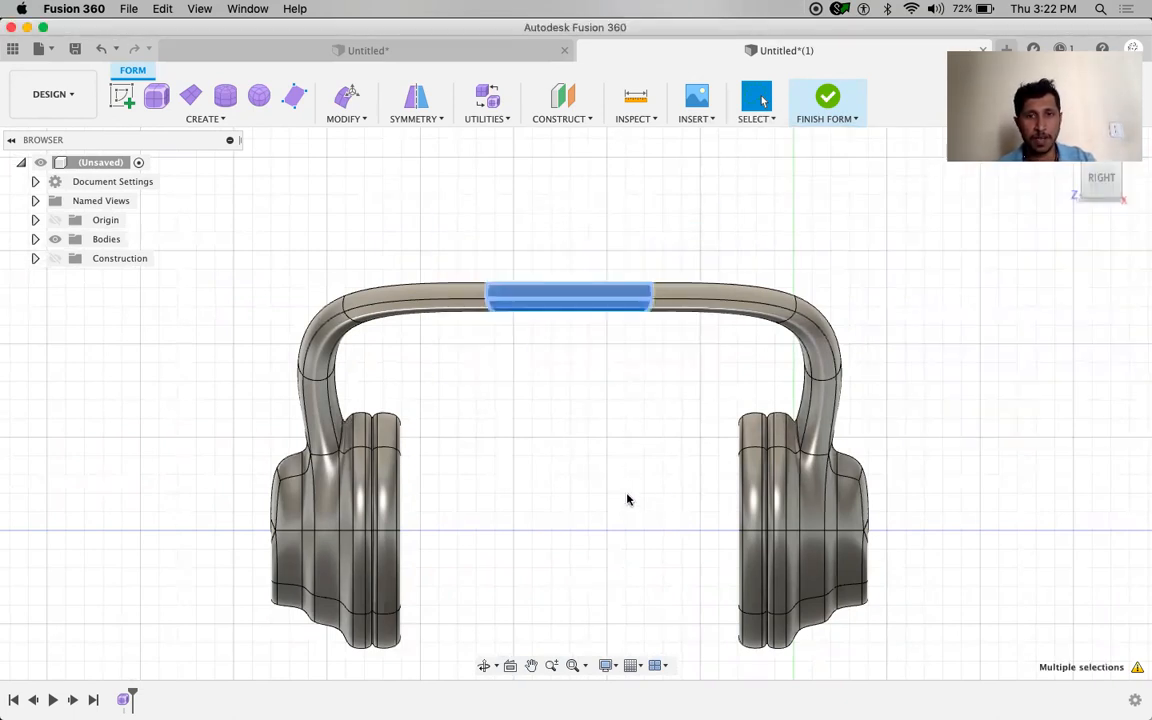
pyautogui.rightClick(922, 307)
pyautogui.press('Escape')
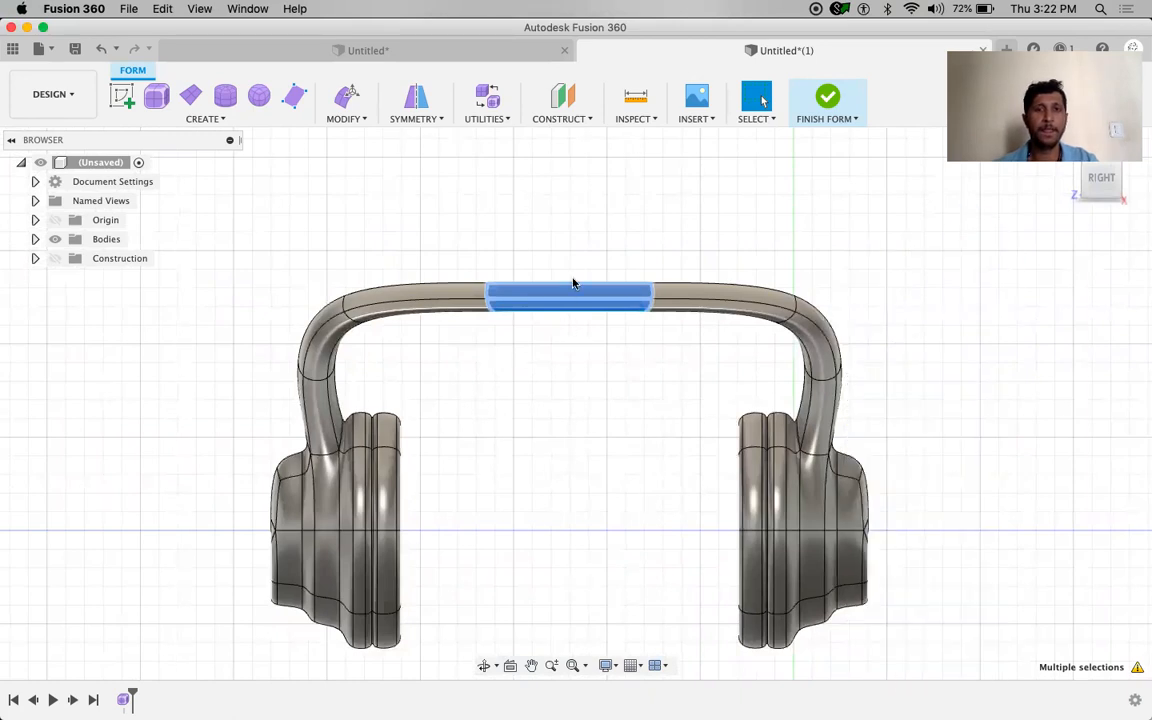
pyautogui.moveTo(571, 252); pyautogui.dragTo(570, 133)
pyautogui.click(1052, 453)
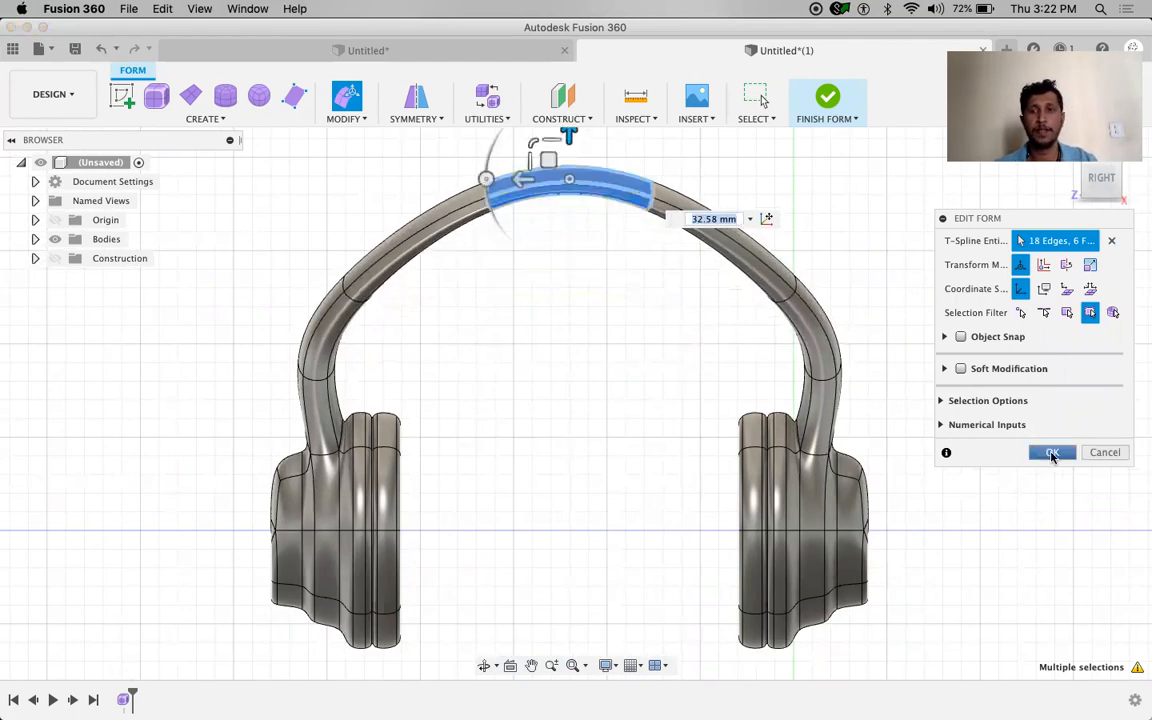
pyautogui.keyDown('shift'); pyautogui.moveTo(1036, 465); pyautogui.dragTo(964, 481, button='middle'); pyautogui.keyUp('shift')
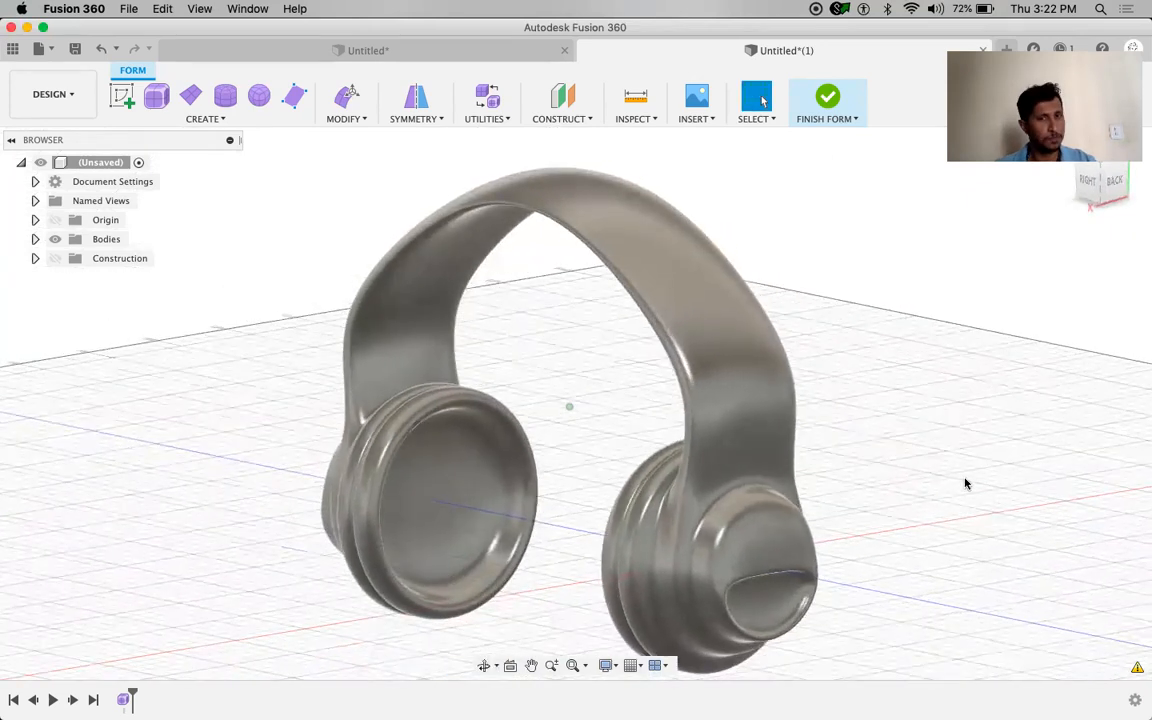
# Scale down the headband's side and top edge loops to narrow the band
pyautogui.doubleClick(698, 322)
pyautogui.moveTo(913, 286); pyautogui.dragTo(940, 268, button='right')
pyautogui.click(940, 268)
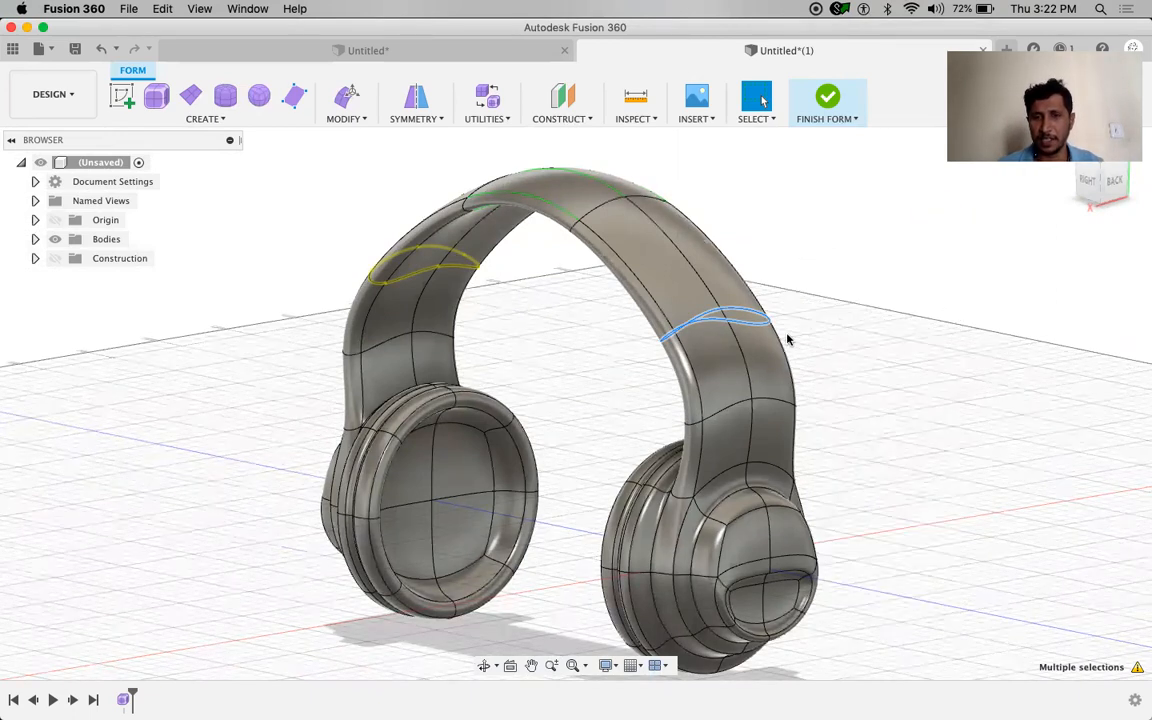
pyautogui.keyDown('shift'); pyautogui.moveTo(577, 386); pyautogui.dragTo(593, 402, button='middle'); pyautogui.keyUp('shift')
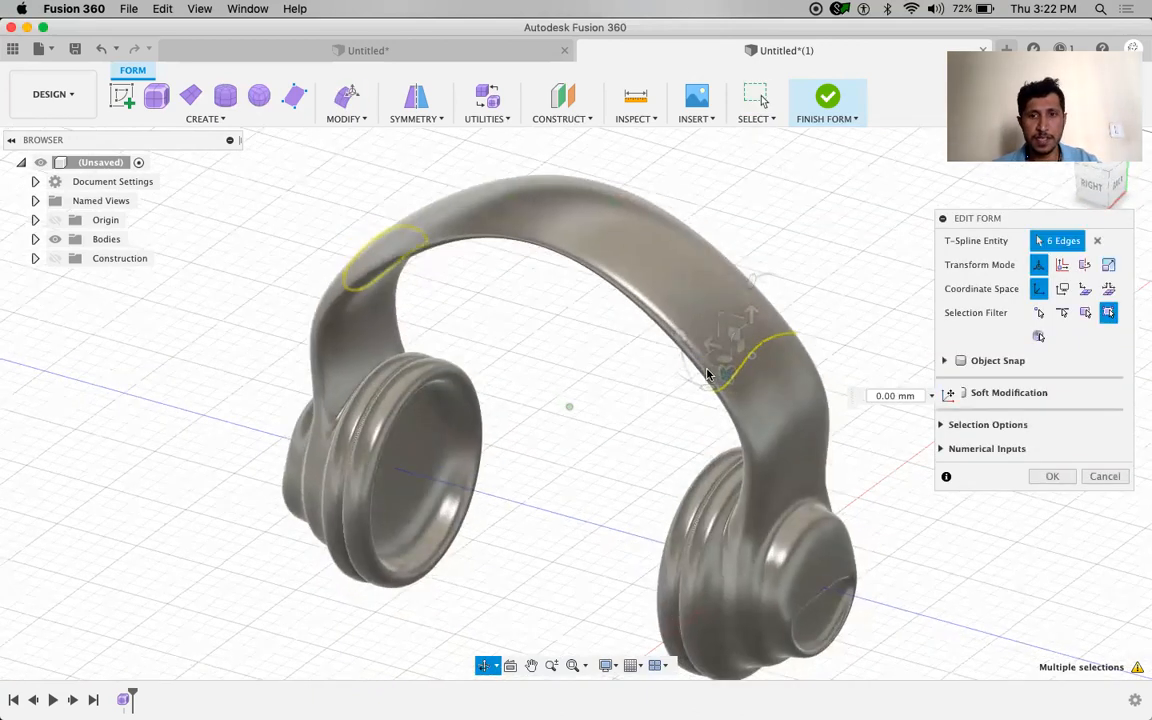
pyautogui.moveTo(715, 360); pyautogui.dragTo(733, 343)
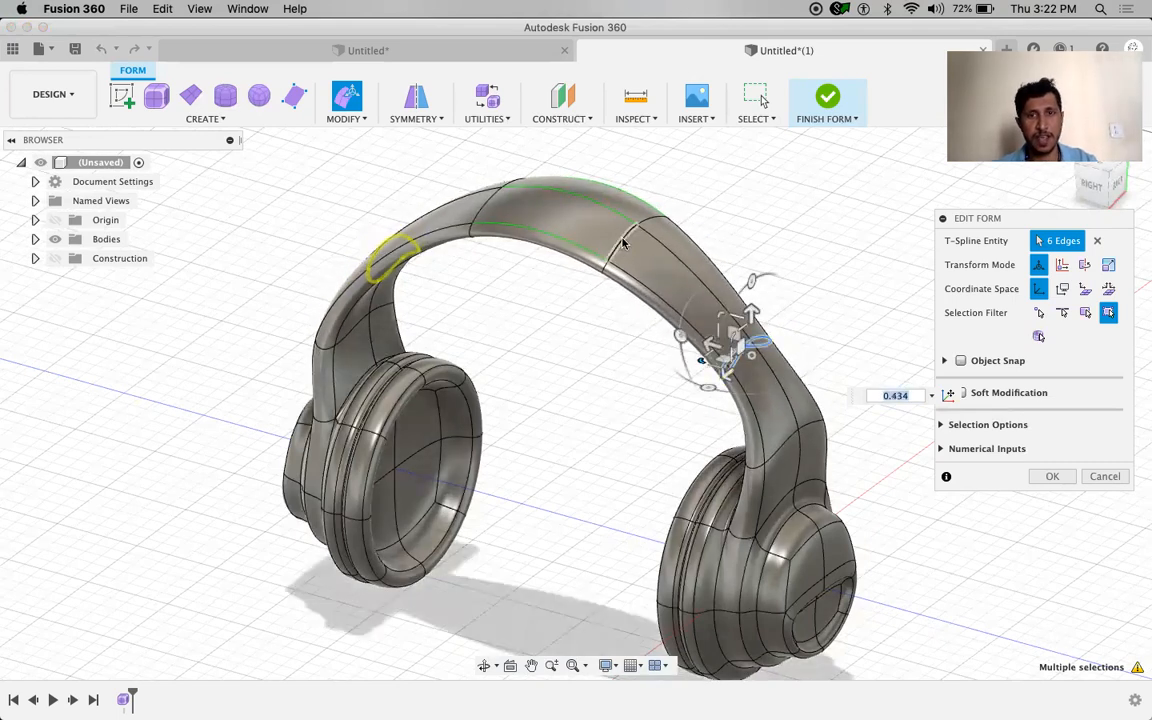
pyautogui.doubleClick(598, 262)
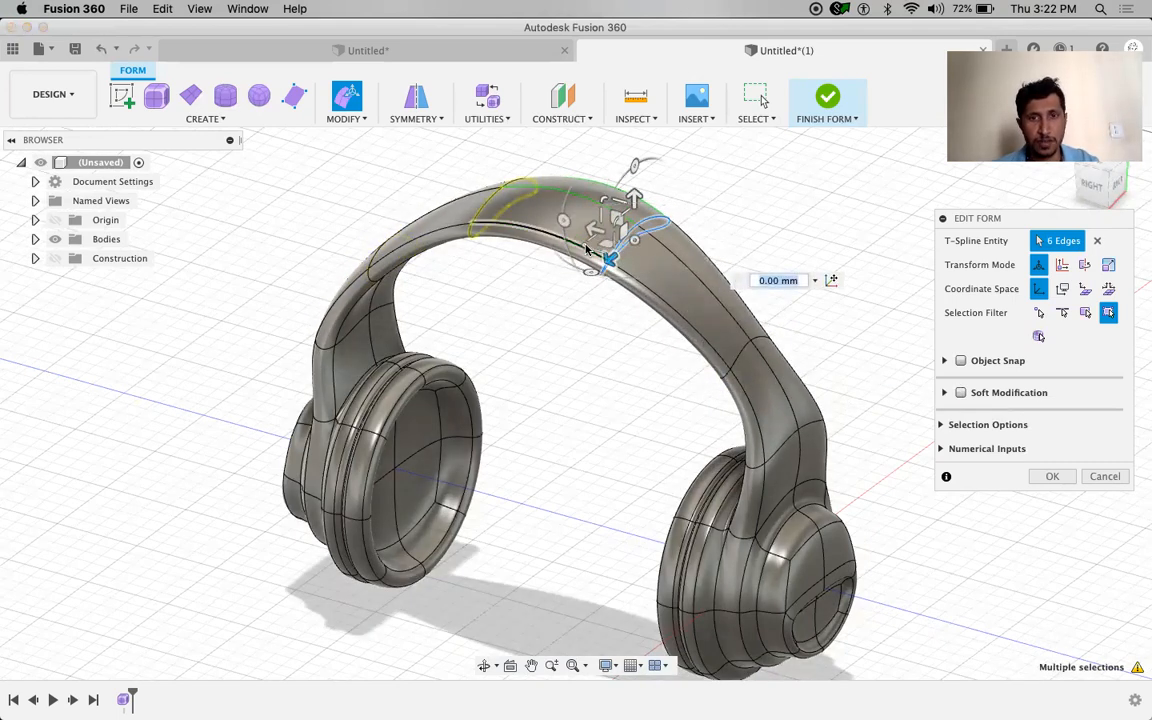
pyautogui.moveTo(603, 243); pyautogui.dragTo(586, 247)
pyautogui.click(1068, 478)
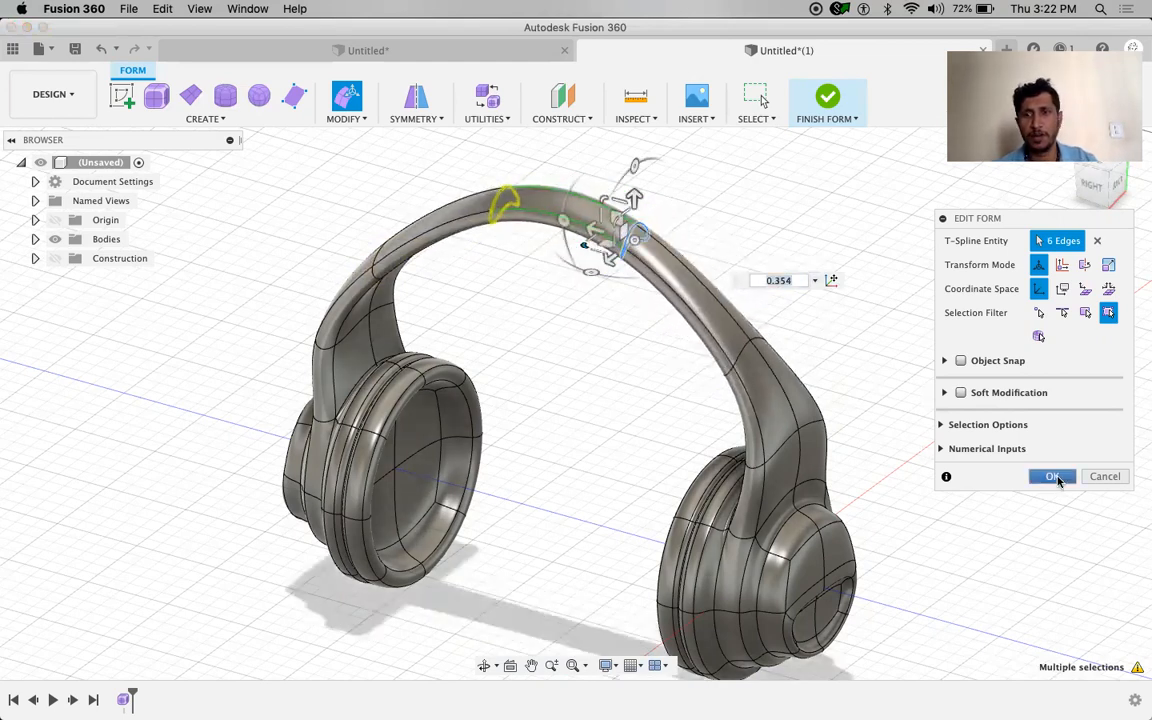
pyautogui.keyDown('shift'); pyautogui.moveTo(939, 417); pyautogui.dragTo(895, 244, button='middle'); pyautogui.keyUp('shift')
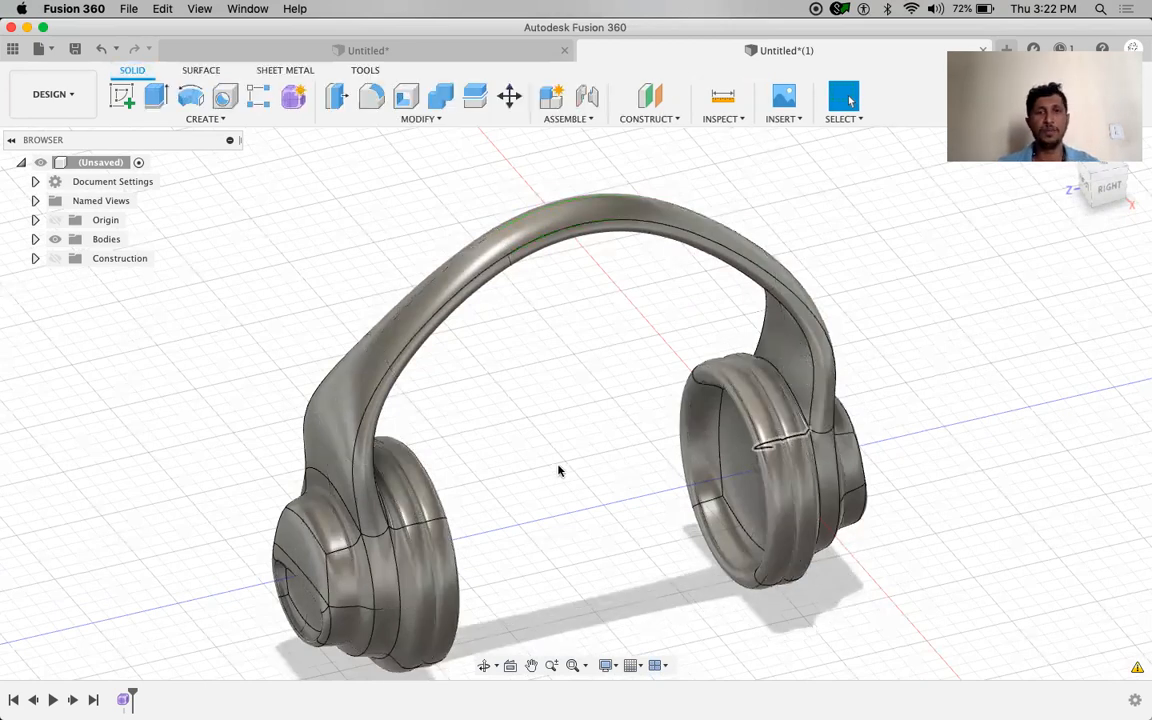
# Orbit and pan around the finished solid headphones to view them from the front
pyautogui.keyDown('shift'); pyautogui.moveTo(641, 432); pyautogui.dragTo(695, 467, button='middle'); pyautogui.keyUp('shift')
pyautogui.moveTo(613, 361); pyautogui.dragTo(511, 387, button='middle')
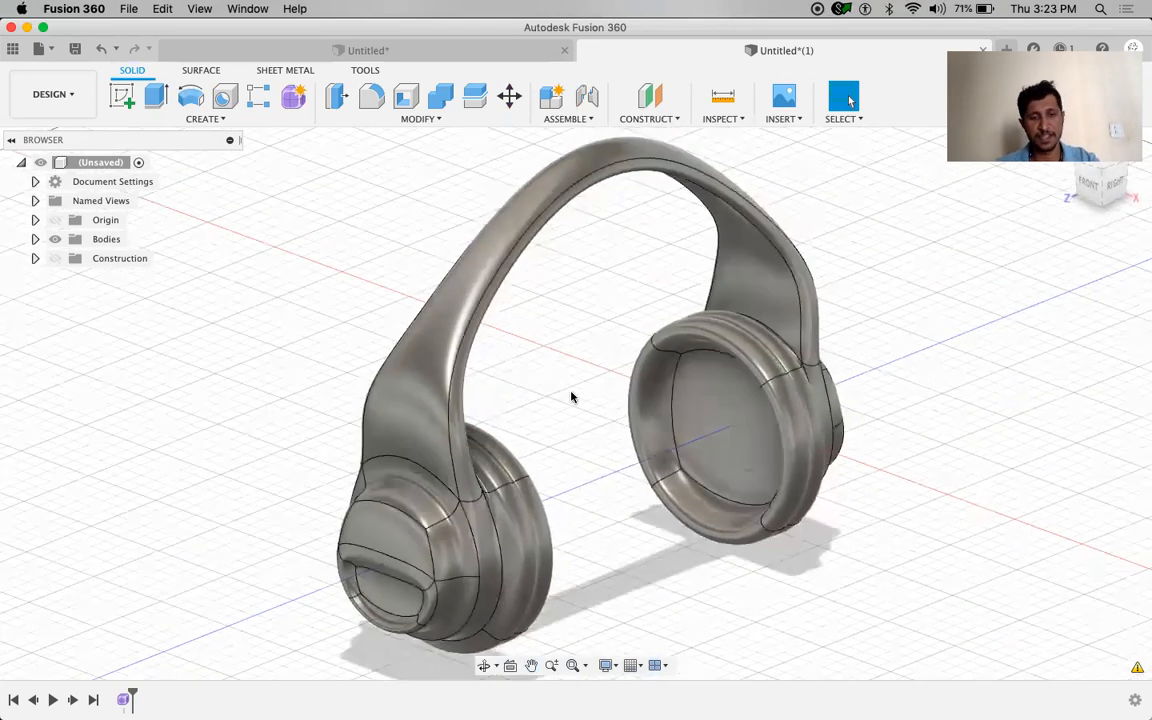
pyautogui.click(440, 121)
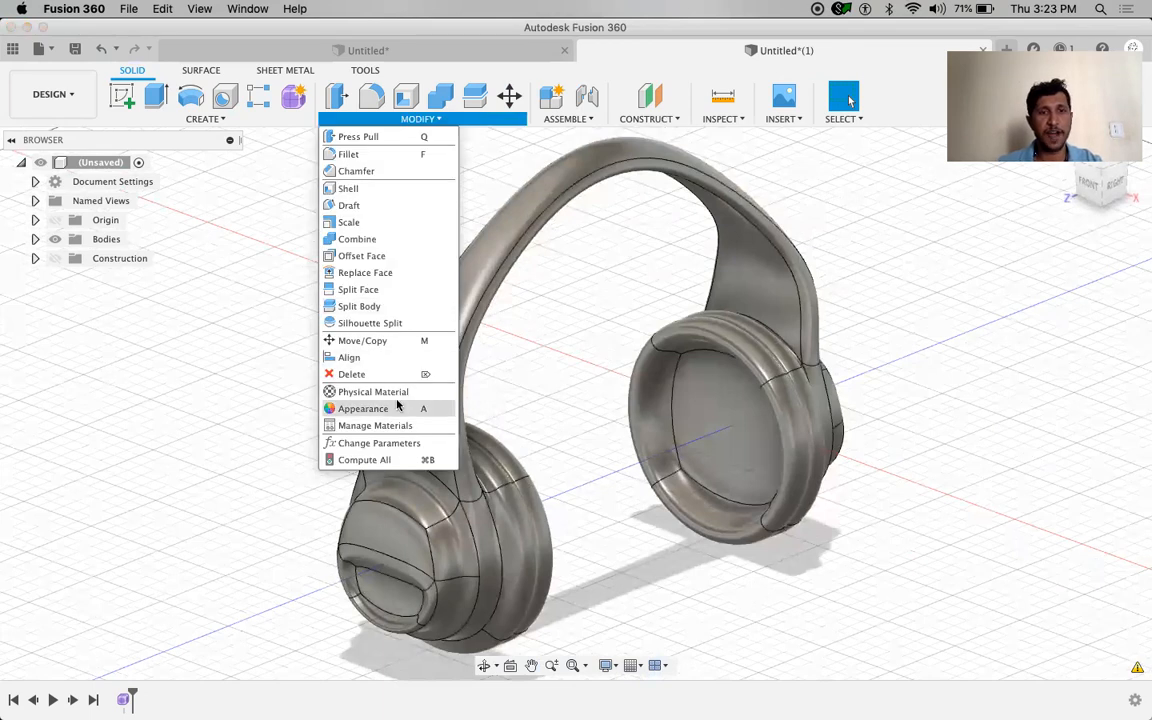
# Paint the whole body with Paint - Enamel Glossy (Red), then set Apply To to Faces
pyautogui.click(399, 408)
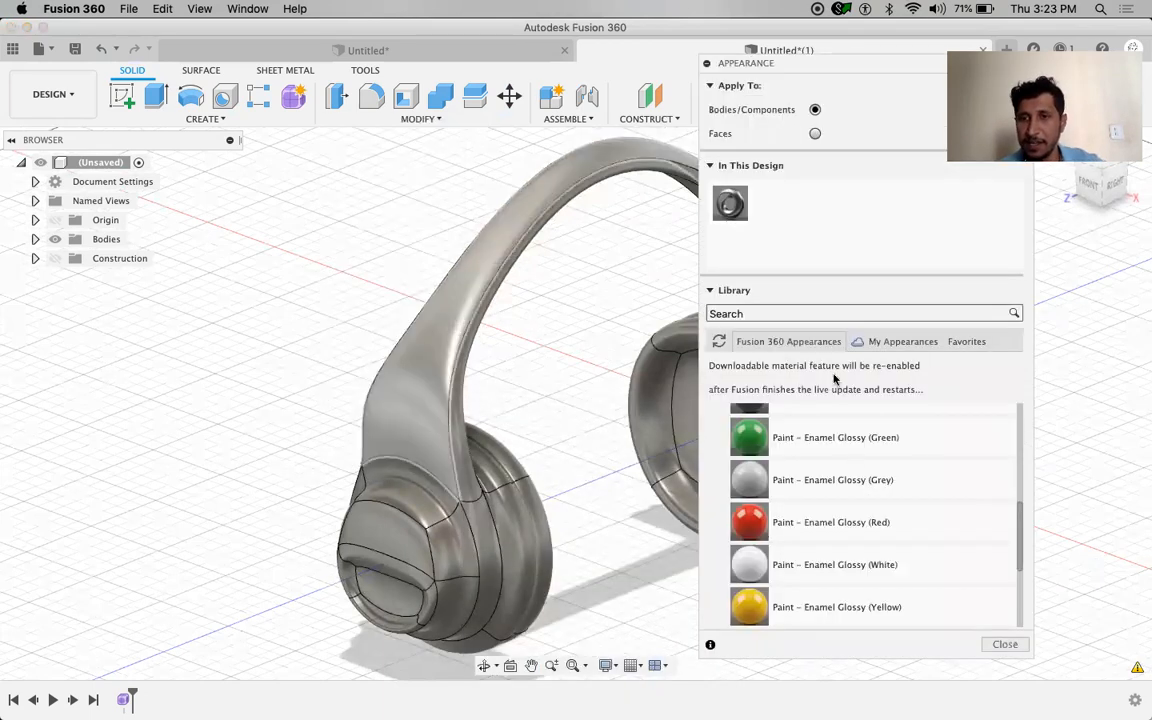
pyautogui.moveTo(851, 527)
pyautogui.mouseDown()
pyautogui.moveTo(522, 530)
pyautogui.moveTo(441, 459)
pyautogui.mouseUp()
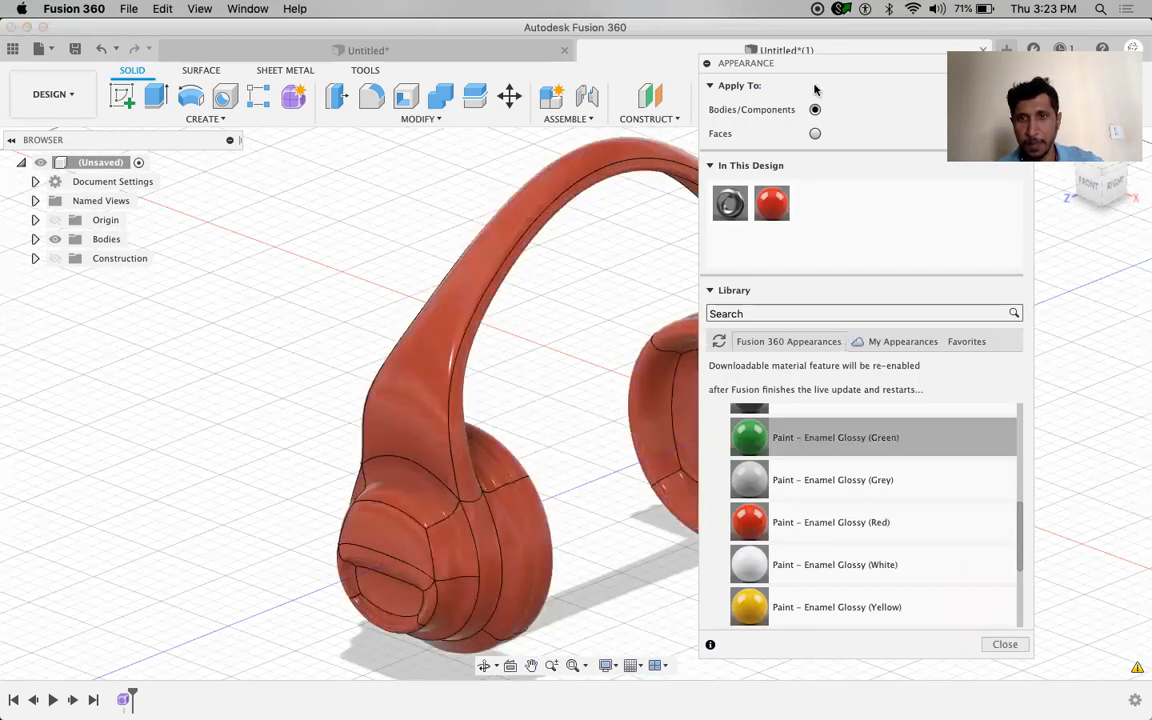
pyautogui.moveTo(782, 58); pyautogui.dragTo(910, 146)
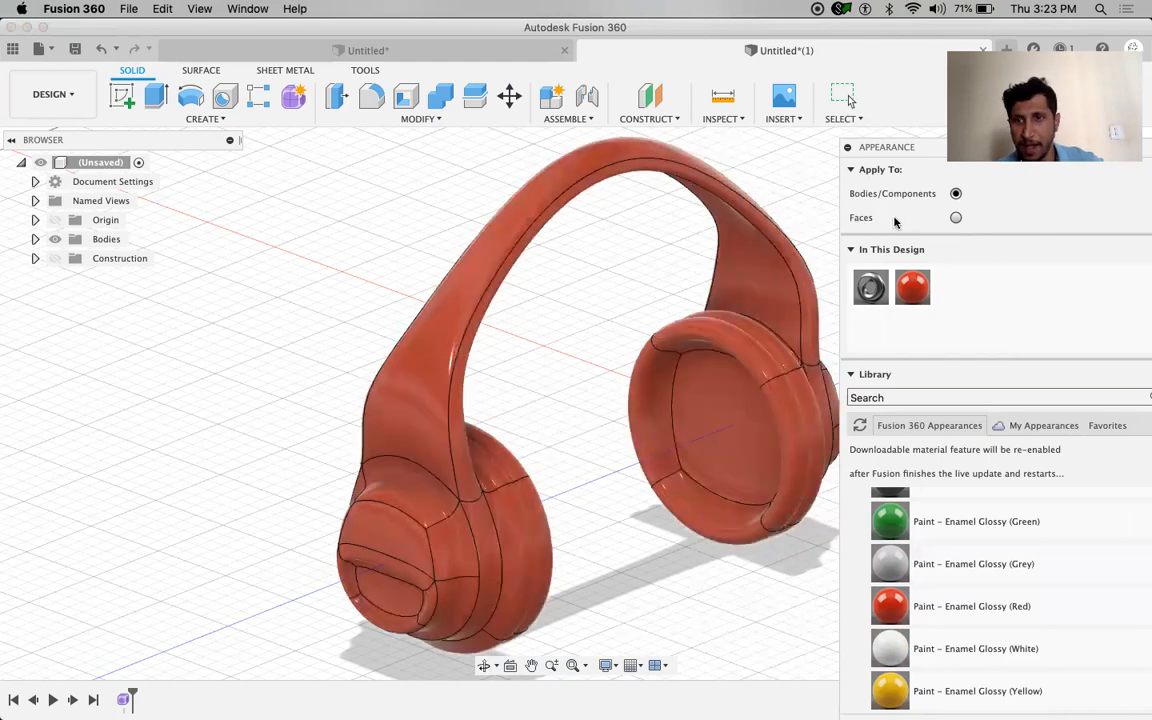
pyautogui.click(955, 218)
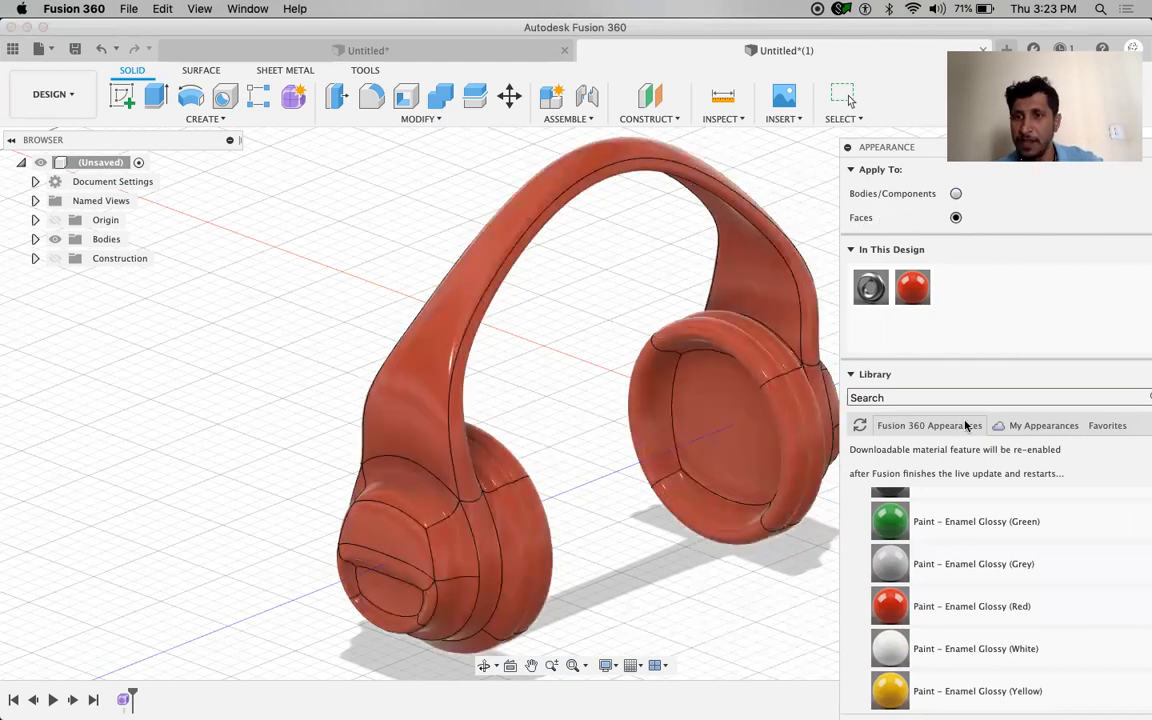
# Browse Leather and Cloth, downloading Fabric (Black), and briefly check the Other category
pyautogui.scroll(-5, 962, 540)
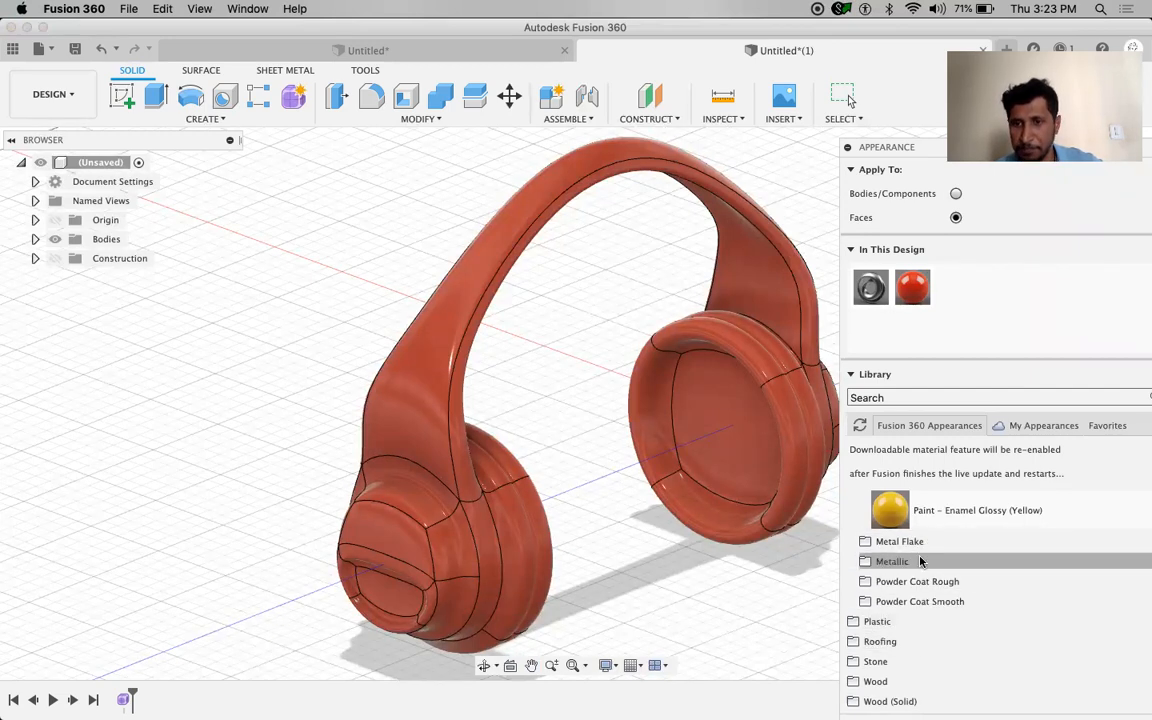
pyautogui.scroll(8, 931, 512)
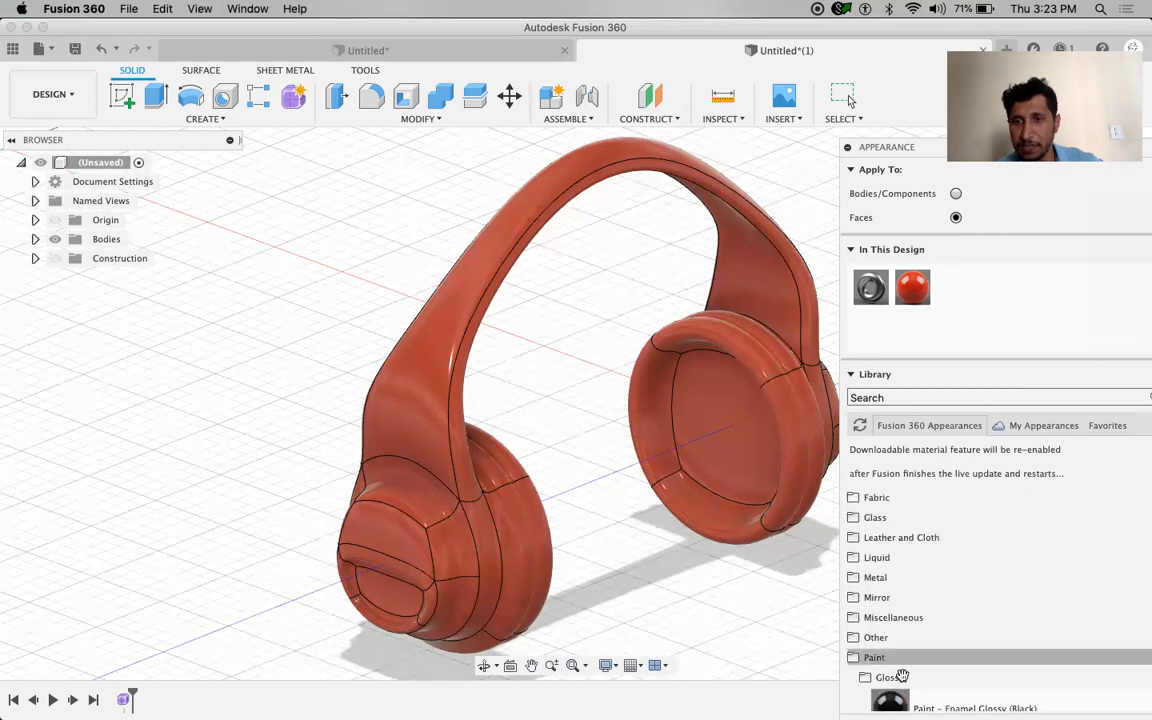
pyautogui.click(905, 656)
pyautogui.click(915, 537)
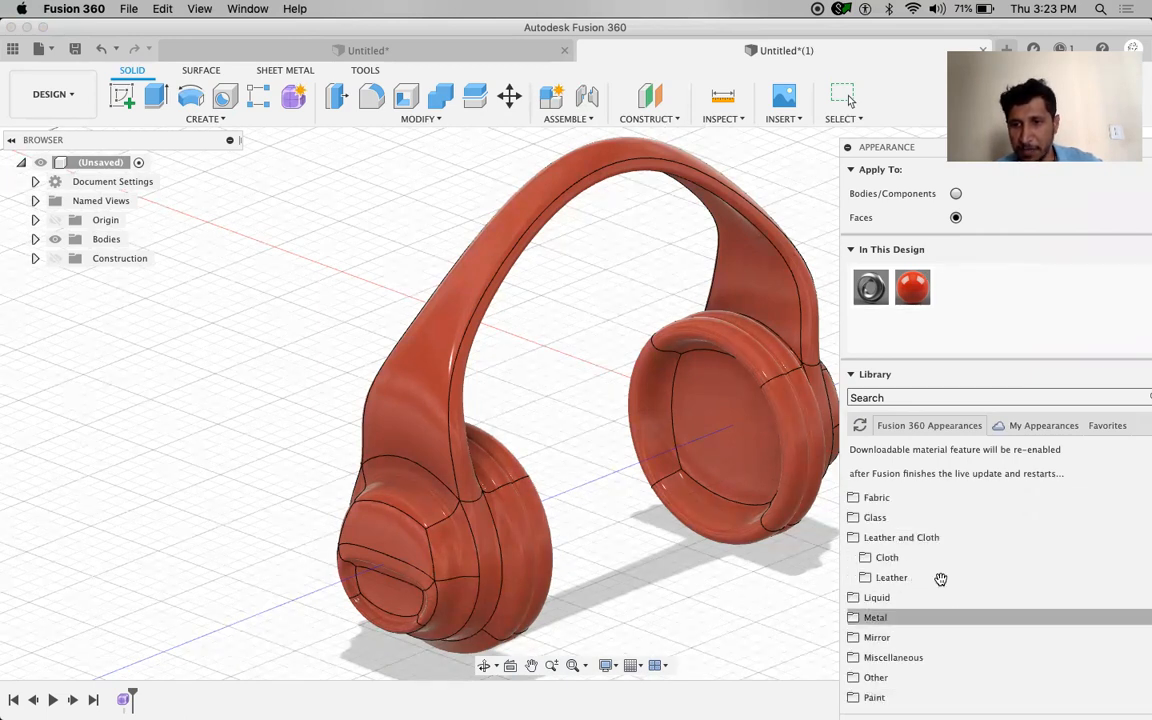
pyautogui.click(906, 559)
pyautogui.click(1140, 590)
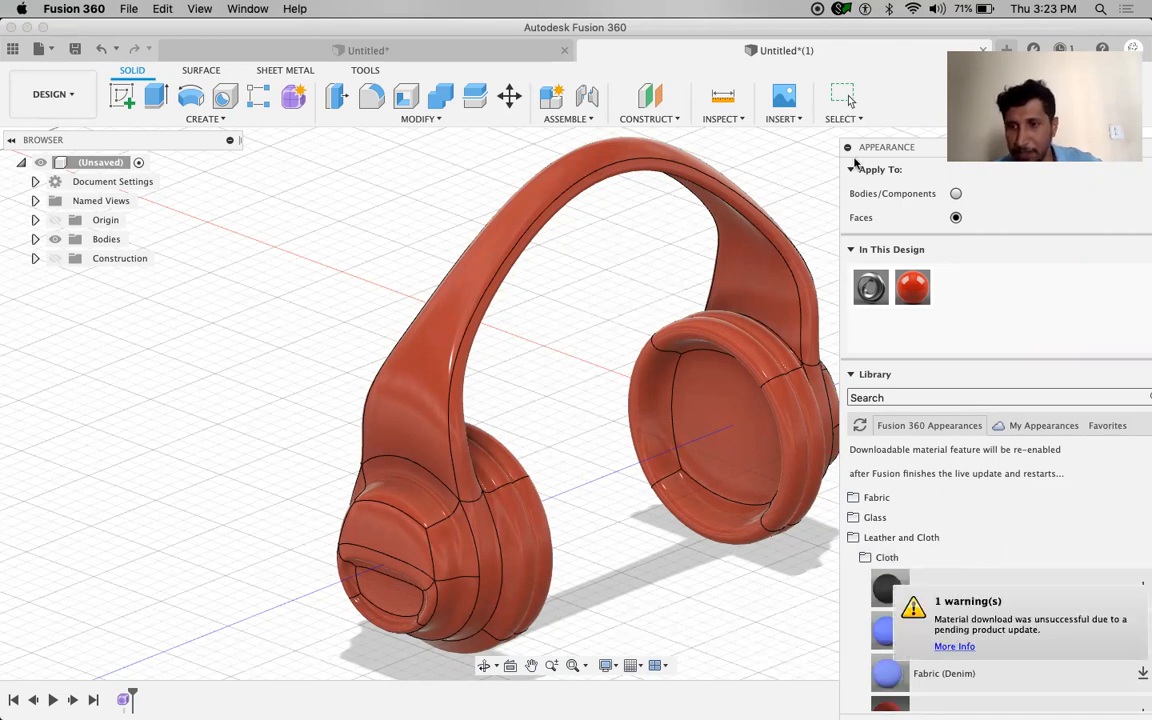
pyautogui.moveTo(937, 149); pyautogui.dragTo(899, 59)
pyautogui.moveTo(1119, 454)
pyautogui.mouseDown()
pyautogui.moveTo(1142, 571)
pyautogui.moveTo(1138, 441)
pyautogui.mouseUp()
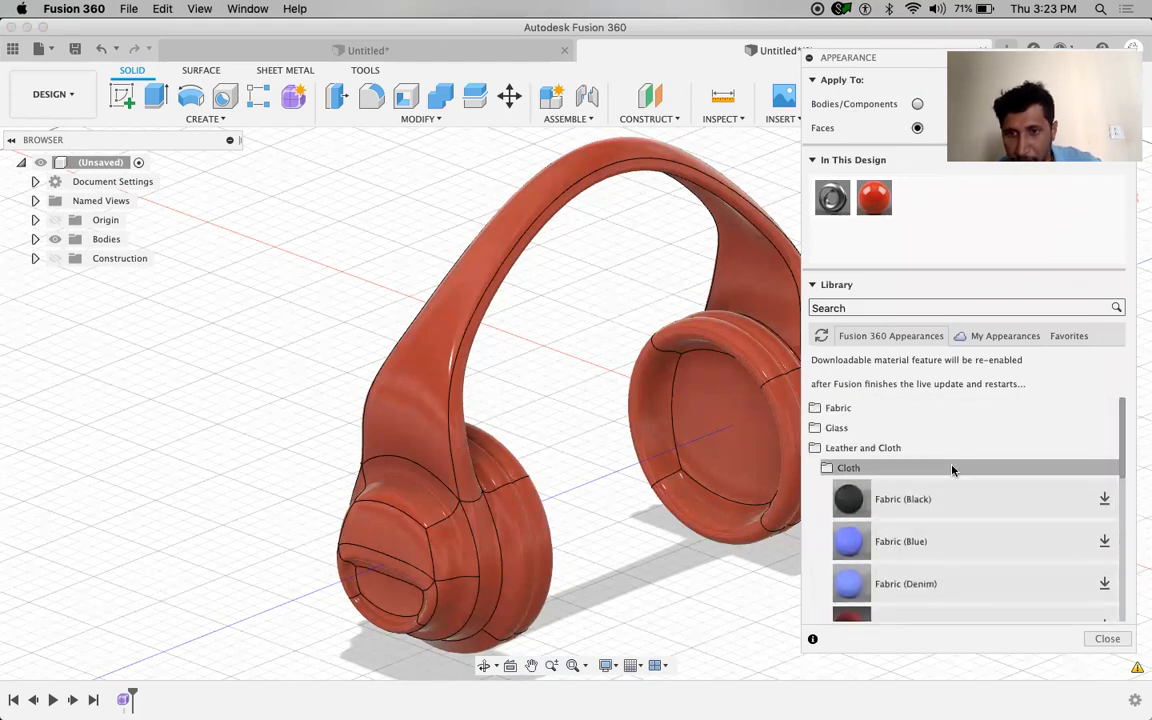
pyautogui.click(870, 447)
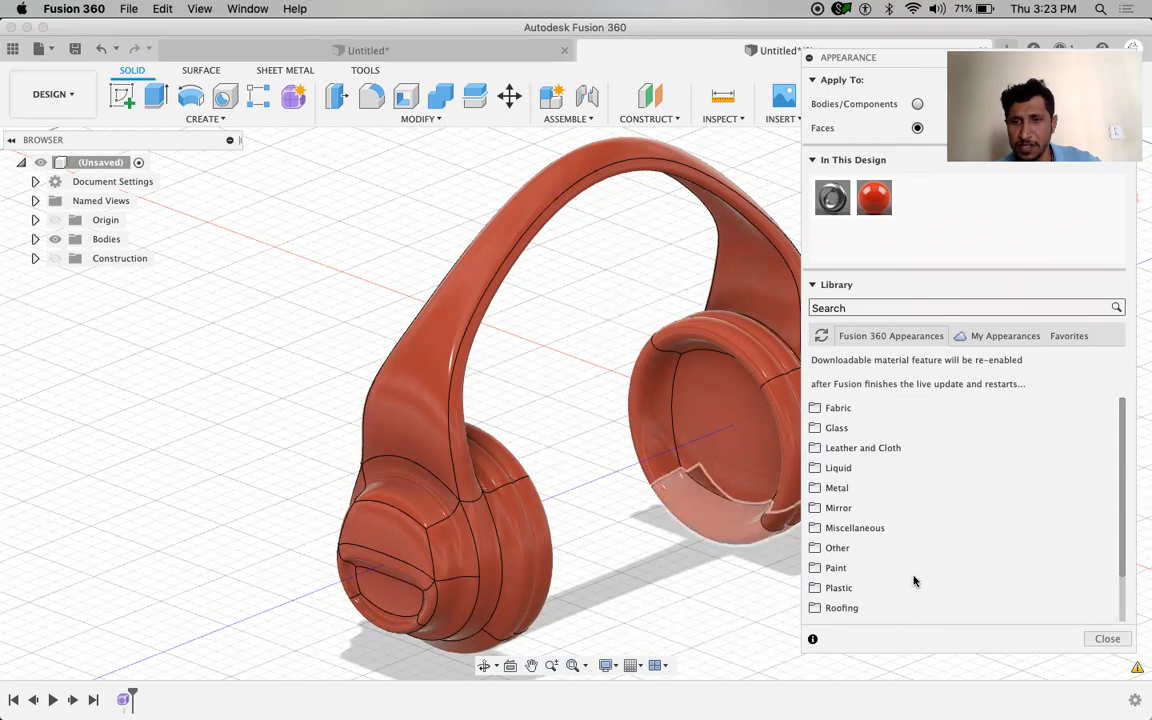
pyautogui.click(859, 547)
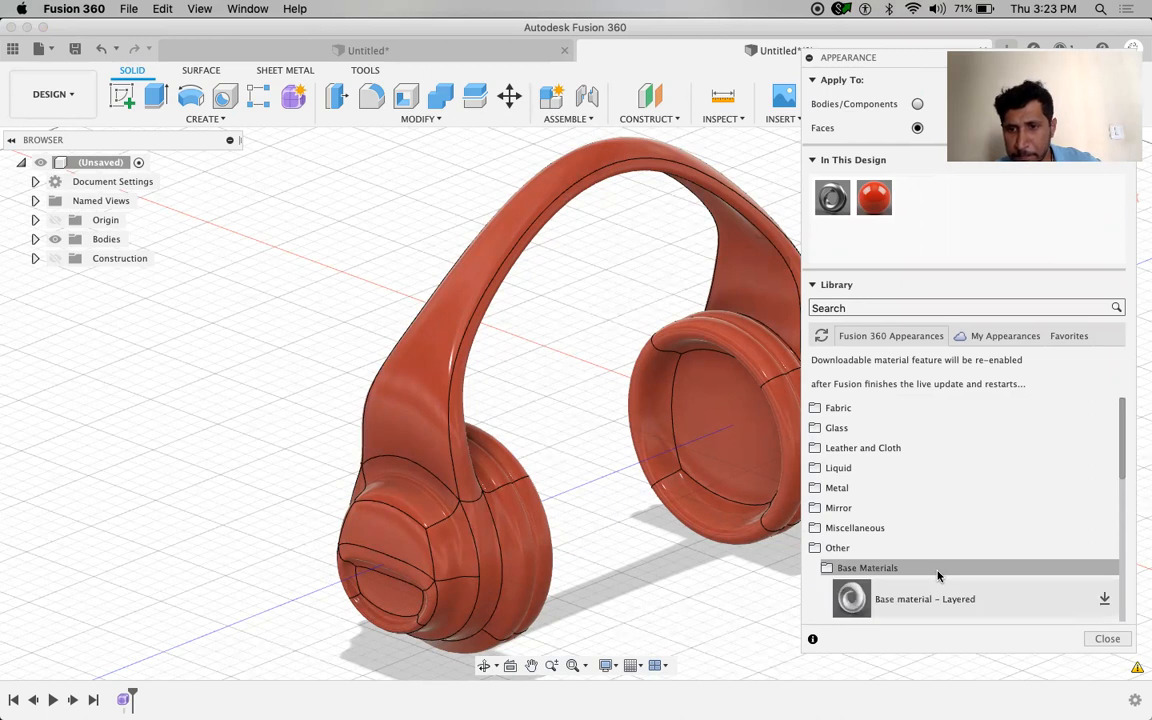
pyautogui.click(867, 552)
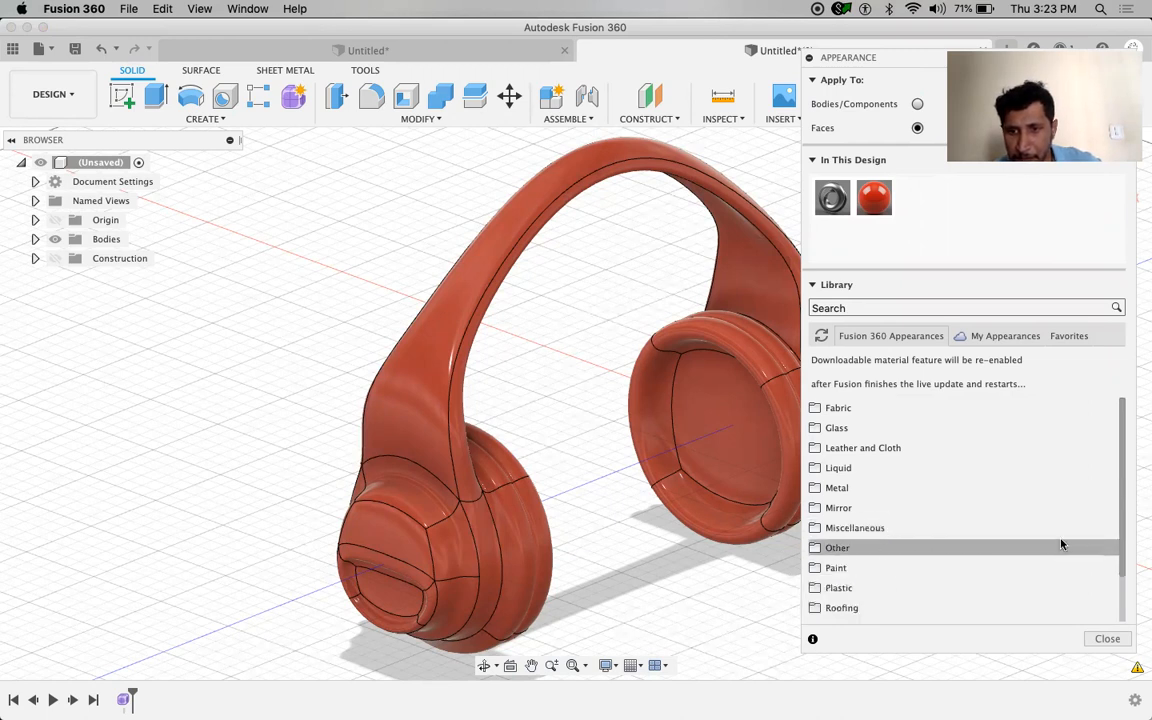
pyautogui.moveTo(1122, 531); pyautogui.dragTo(1124, 555)
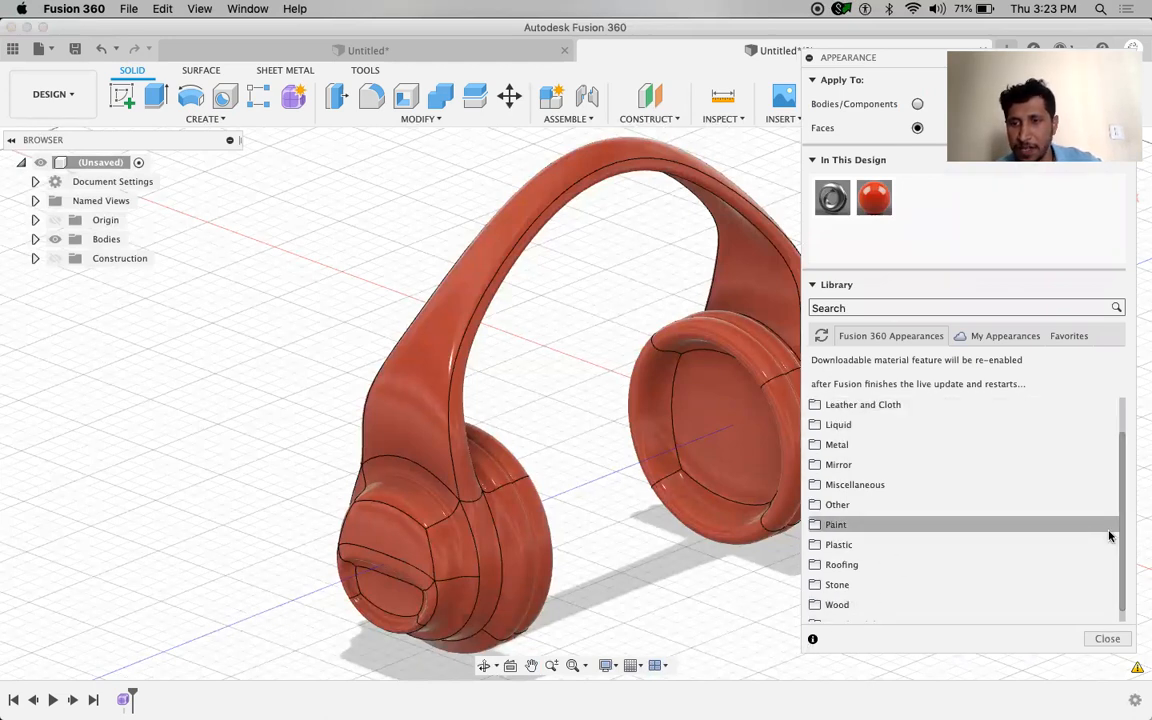
pyautogui.moveTo(1121, 542); pyautogui.dragTo(1123, 566)
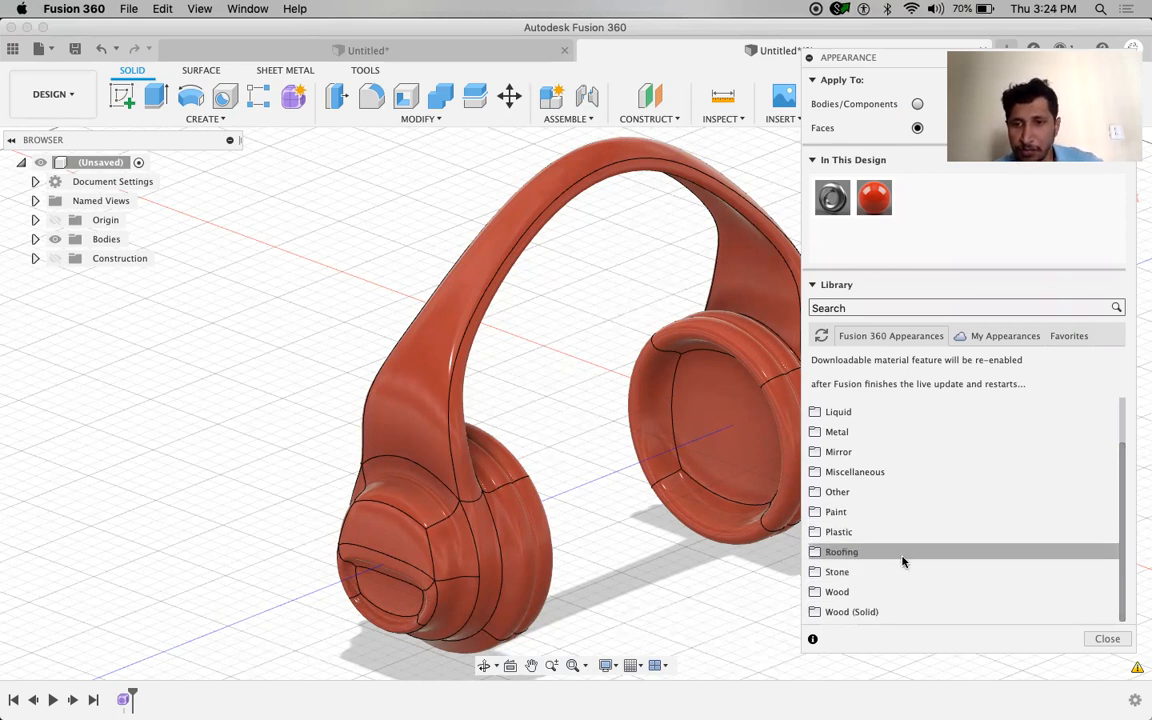
# Expand Miscellaneous > Foam to reveal the Polystyrene appearance
pyautogui.click(921, 473)
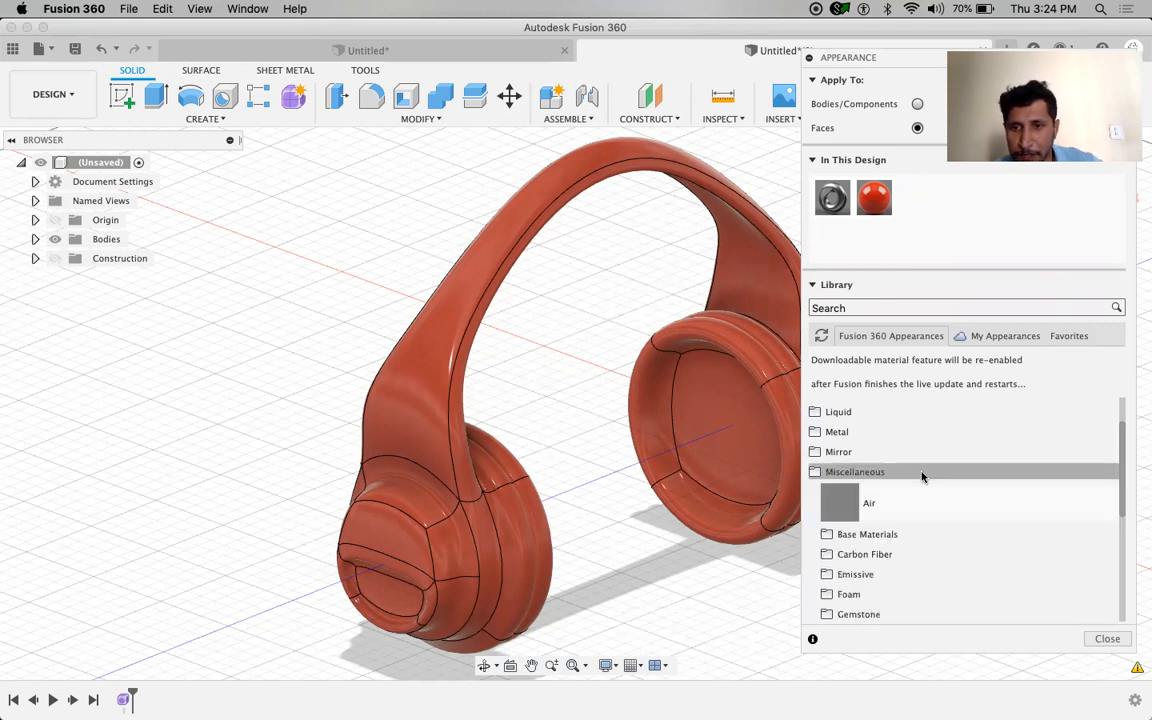
pyautogui.click(917, 600)
pyautogui.scroll(3, 923, 574)
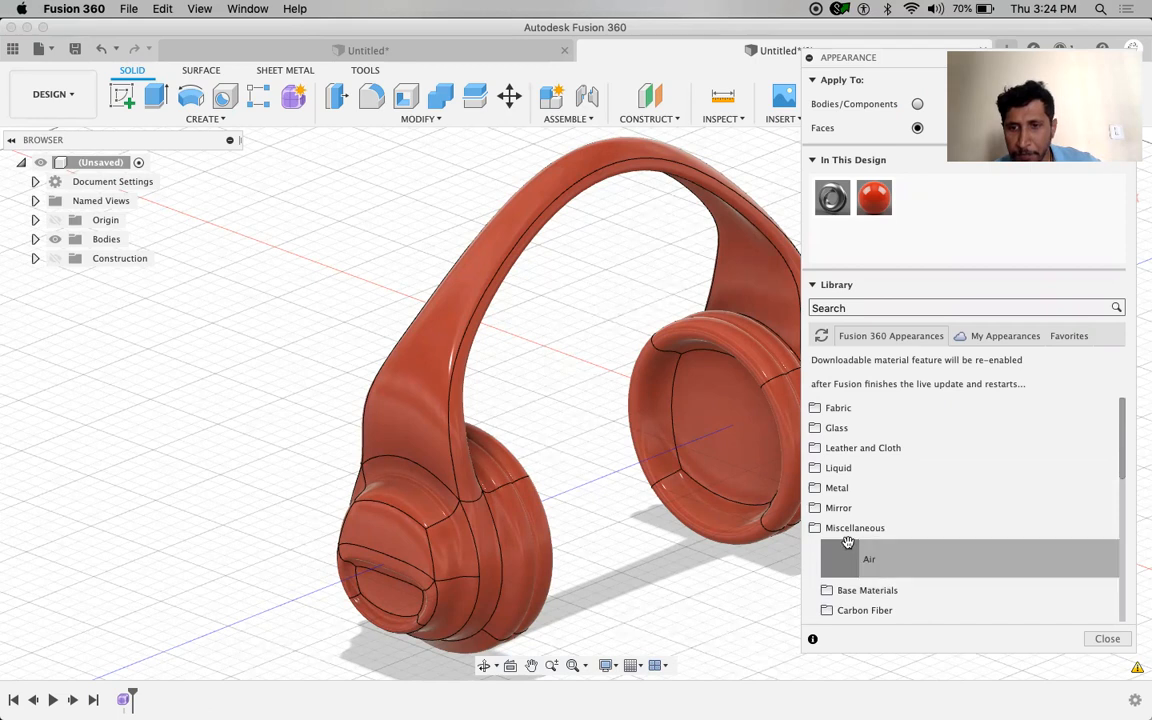
pyautogui.scroll(-3, 889, 524)
pyautogui.scroll(3, 897, 560)
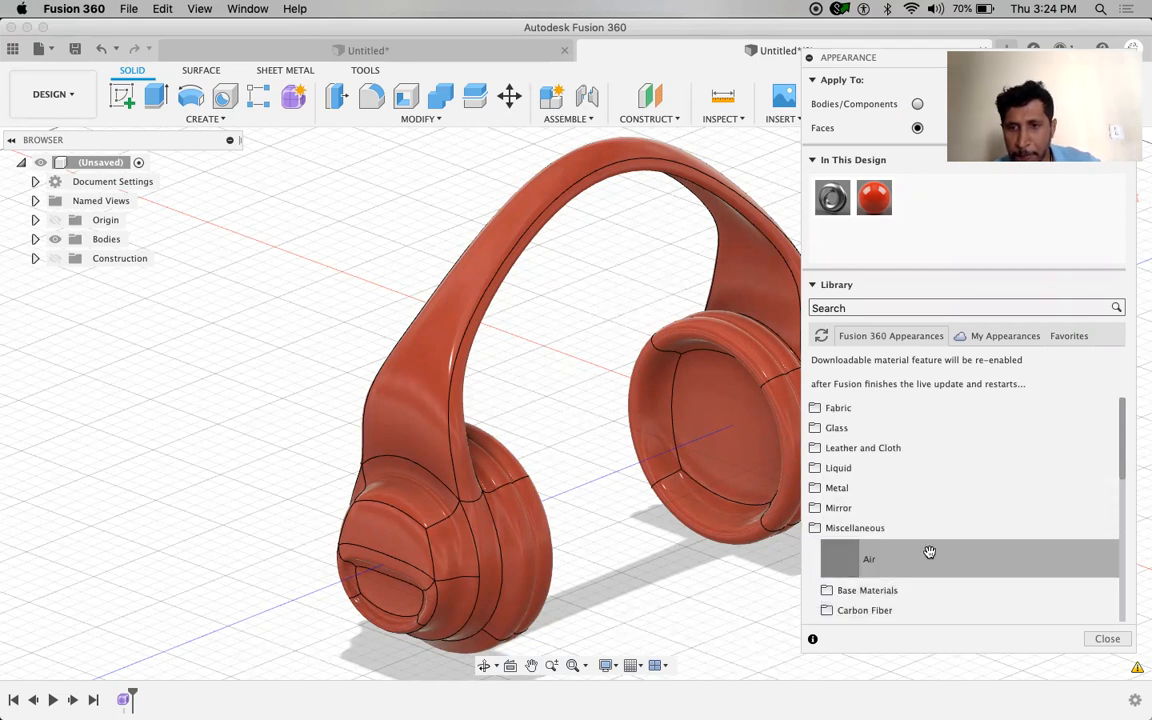
pyautogui.scroll(-3, 929, 552)
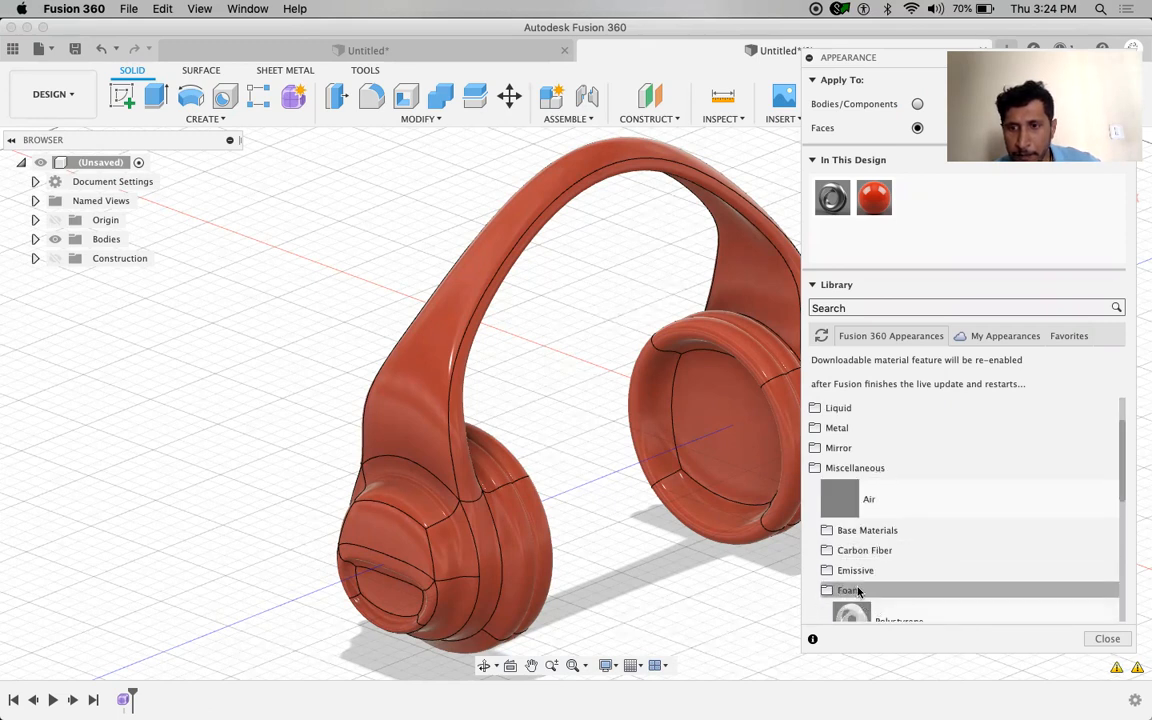
# Drag Polystyrene foam onto the inner faces of the right and left ear cups
pyautogui.moveTo(855, 612); pyautogui.dragTo(705, 430)
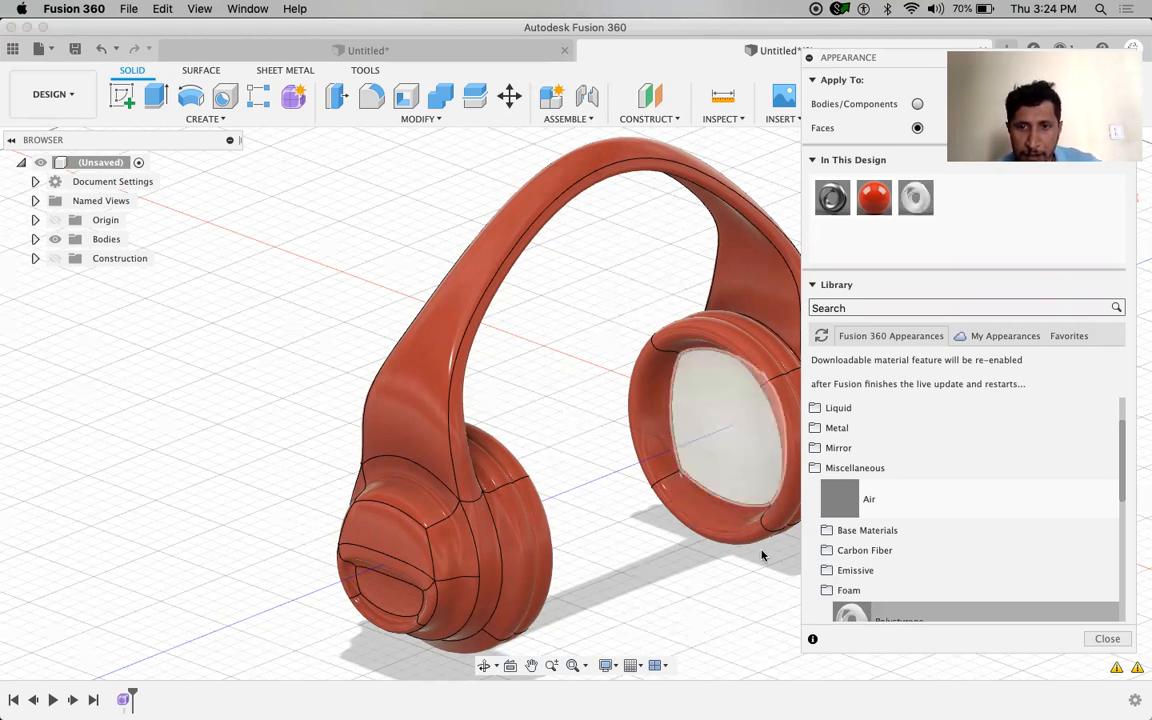
pyautogui.keyDown('shift'); pyautogui.moveTo(688, 556); pyautogui.dragTo(545, 540, button='middle'); pyautogui.keyUp('shift')
pyautogui.moveTo(903, 616); pyautogui.dragTo(537, 490)
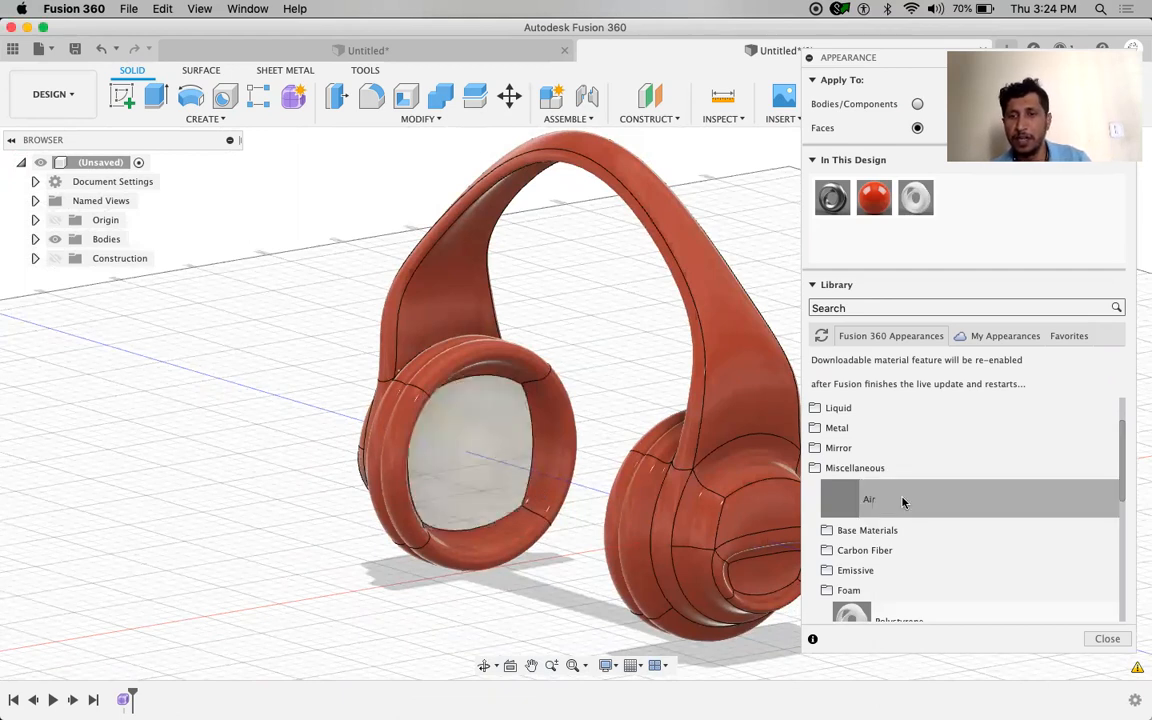
# Collapse Miscellaneous and expand Other > Rubber in the appearance library
pyautogui.scroll(3, 900, 490)
pyautogui.click(866, 529)
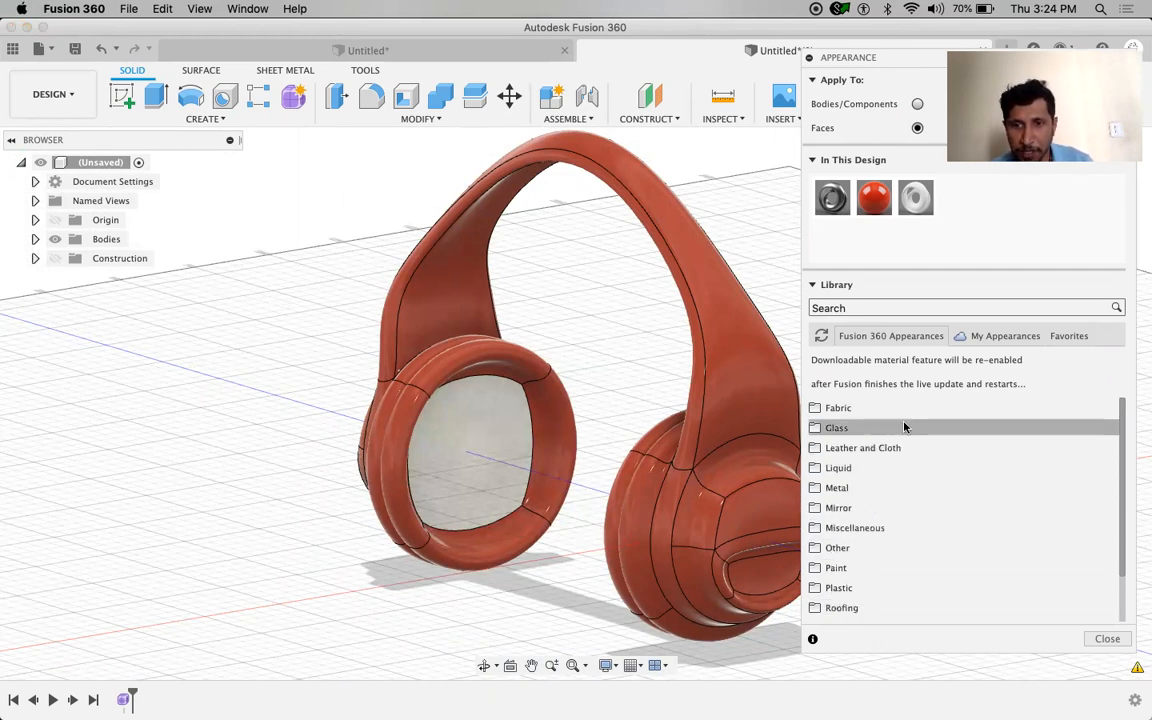
pyautogui.click(892, 548)
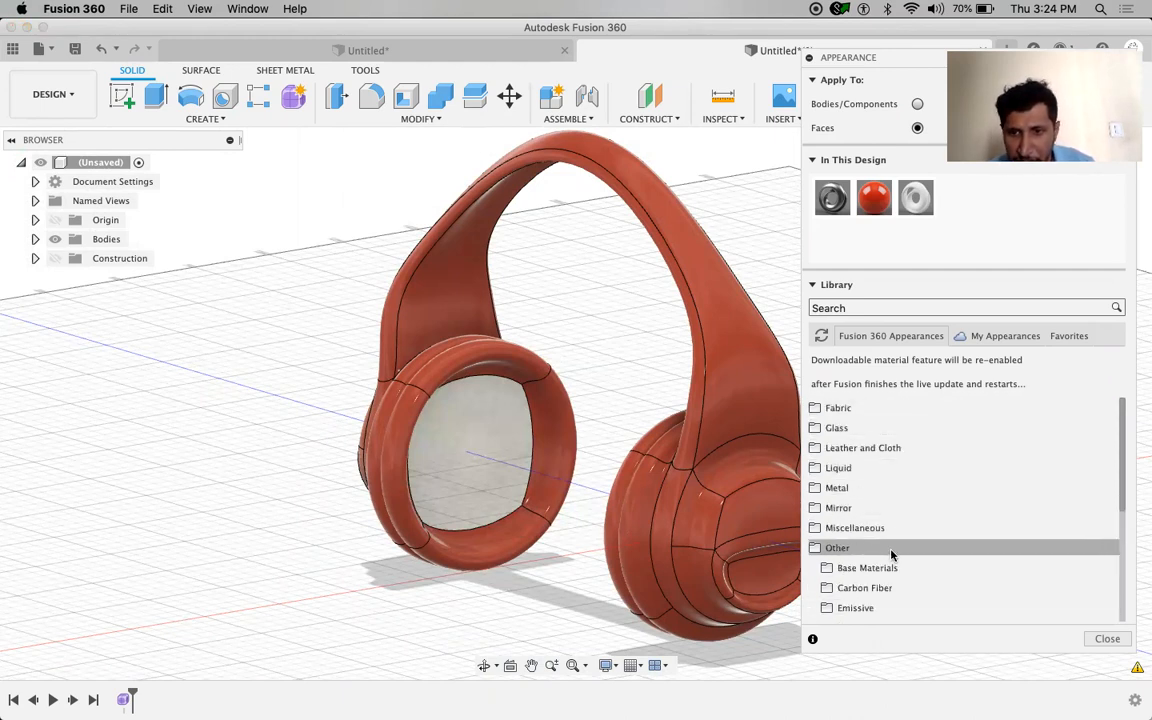
pyautogui.scroll(-3, 919, 572)
pyautogui.click(855, 577)
pyautogui.scroll(-3, 935, 546)
# Apply Rubber - Weathered to the rim and all faces of both ear cushions, then close the Appearance panel
pyautogui.moveTo(924, 458); pyautogui.dragTo(500, 353)
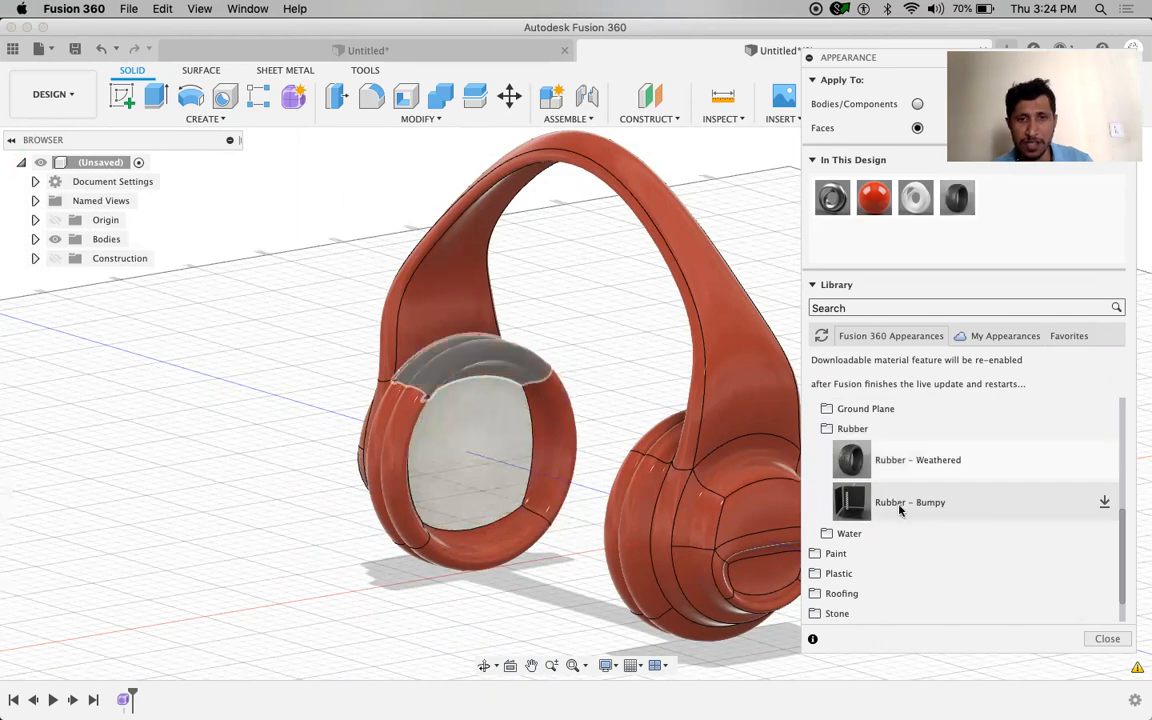
pyautogui.moveTo(924, 462); pyautogui.dragTo(380, 445)
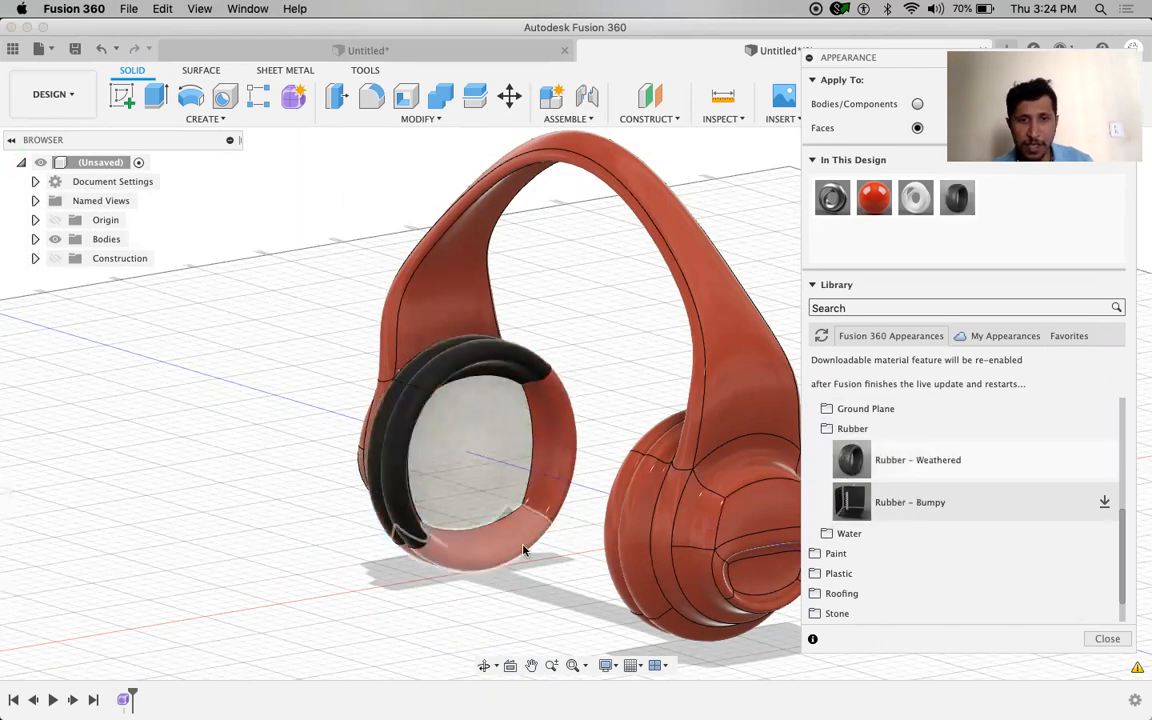
pyautogui.moveTo(728, 482); pyautogui.dragTo(500, 399)
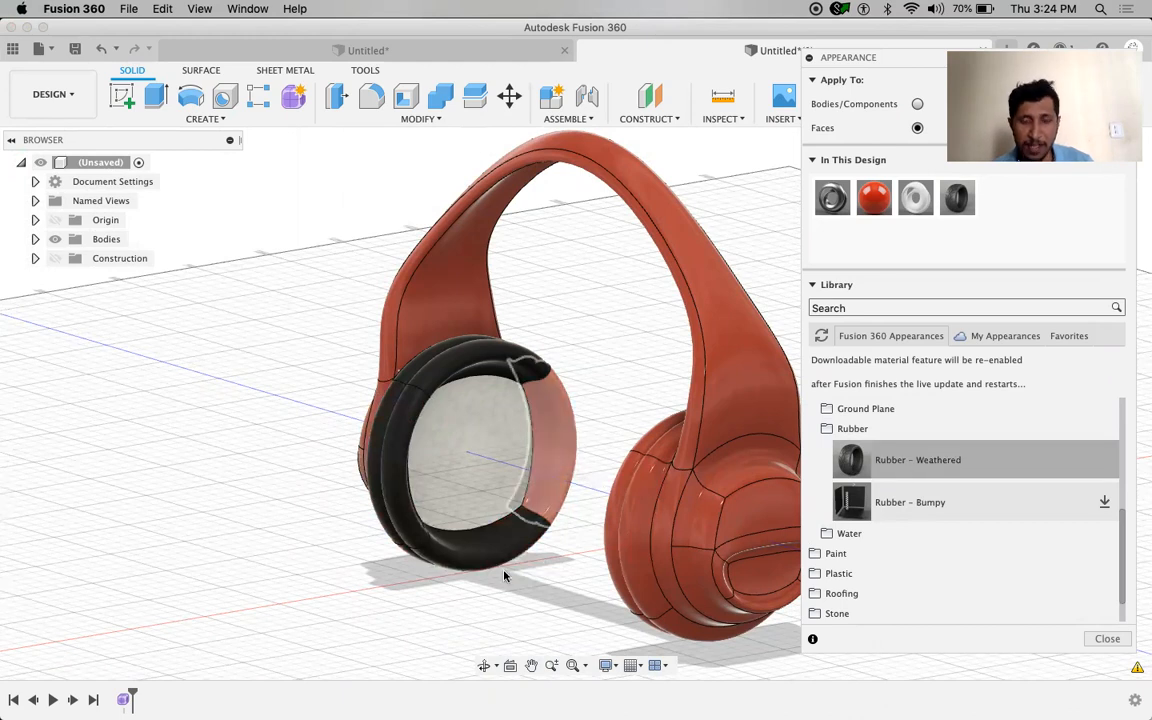
pyautogui.keyDown('shift'); pyautogui.moveTo(452, 573); pyautogui.dragTo(496, 577, button='middle'); pyautogui.keyUp('shift')
pyautogui.moveTo(966, 463); pyautogui.dragTo(708, 426)
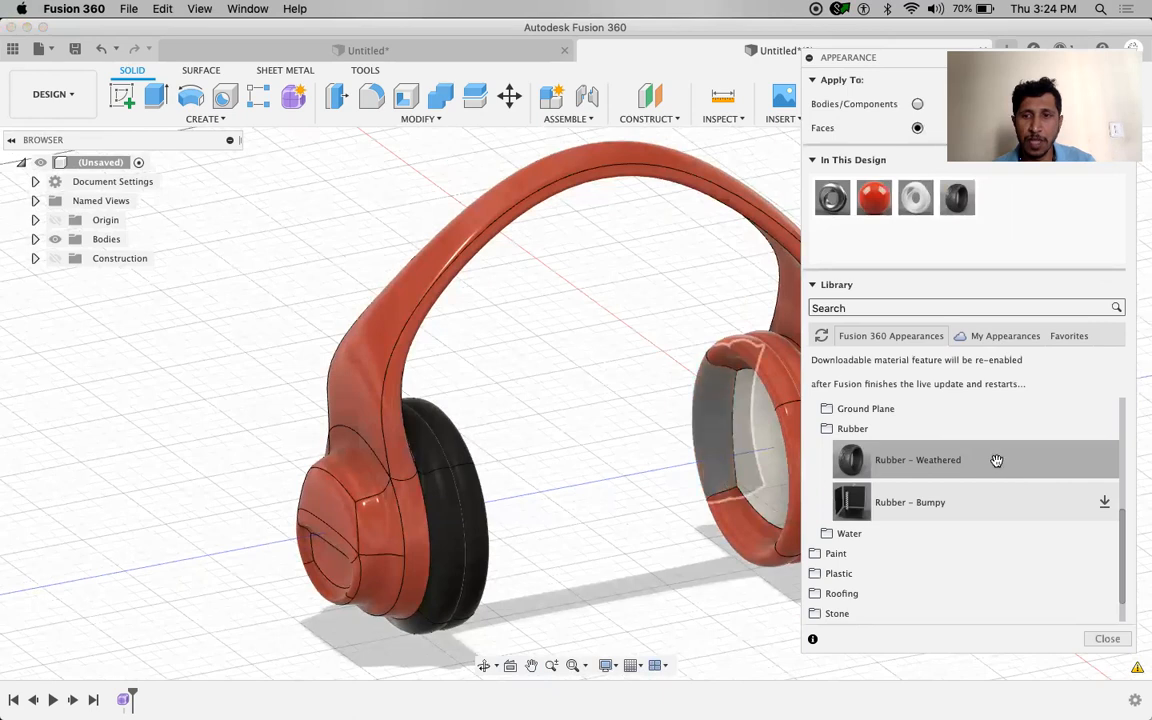
pyautogui.moveTo(958, 460); pyautogui.dragTo(740, 543)
pyautogui.keyDown('shift'); pyautogui.moveTo(532, 532); pyautogui.dragTo(548, 525, button='middle'); pyautogui.keyUp('shift')
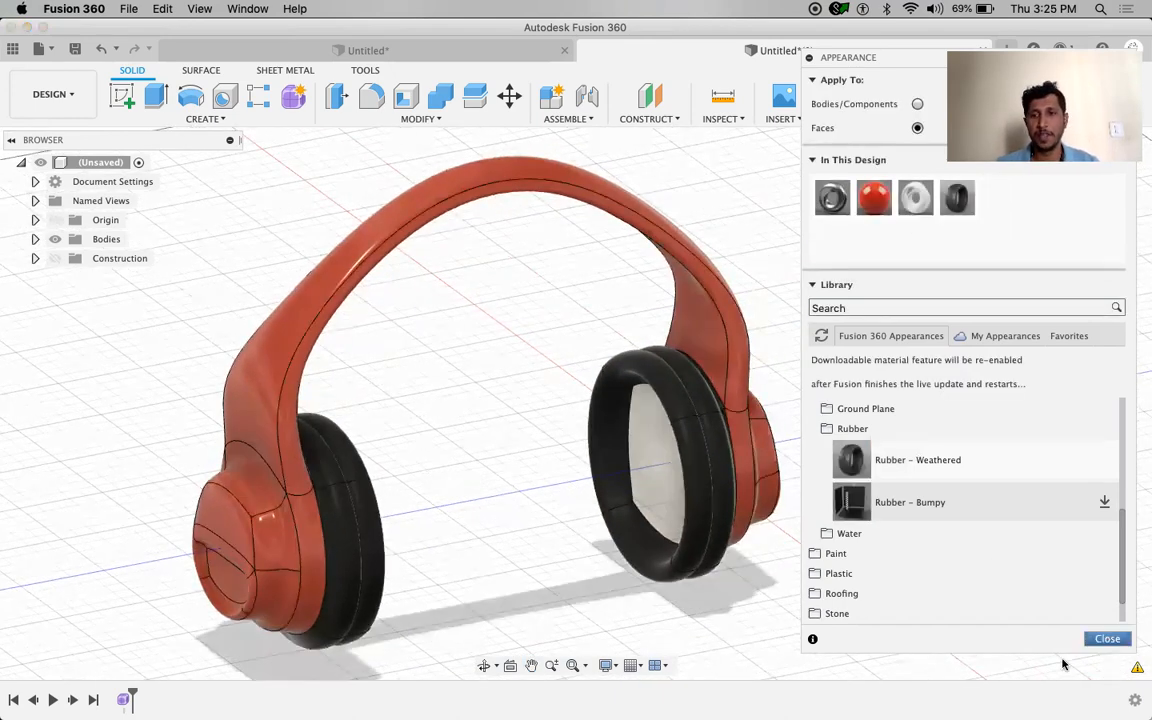
pyautogui.click(1107, 638)
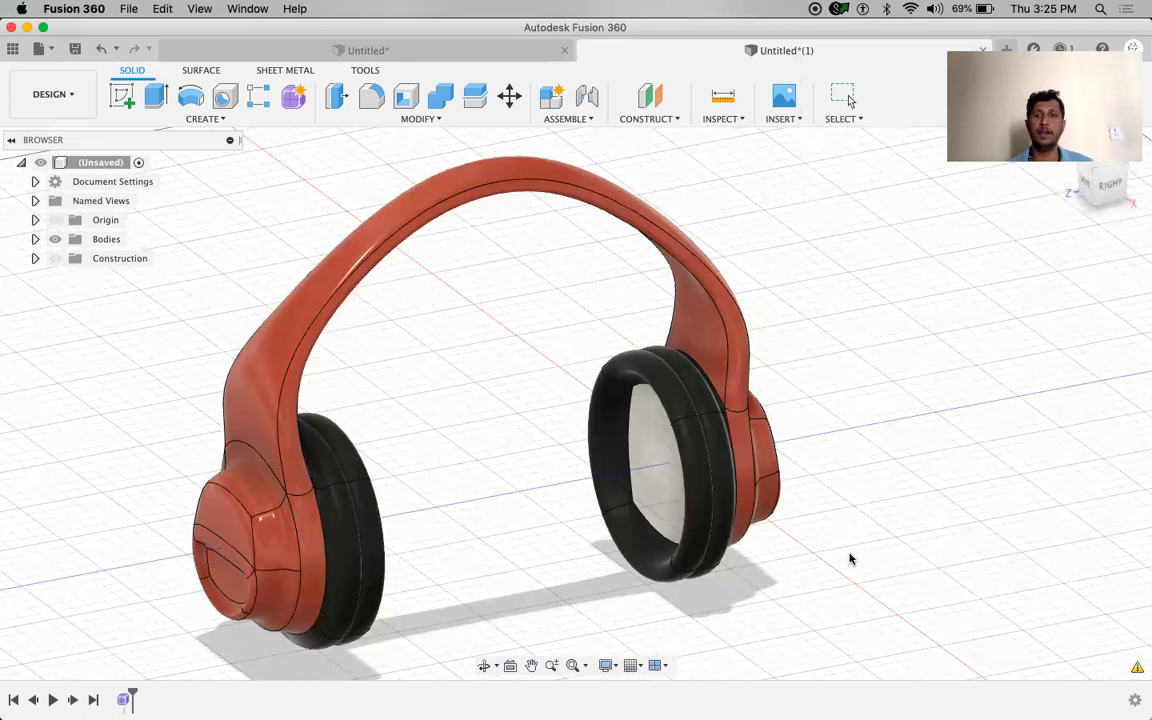
pyautogui.moveTo(850, 558)
pyautogui.keyDown('shift'); pyautogui.mouseDown(button='middle')
pyautogui.moveTo(848, 548)
pyautogui.moveTo(850, 558)
pyautogui.mouseUp(button='middle'); pyautogui.keyUp('shift')
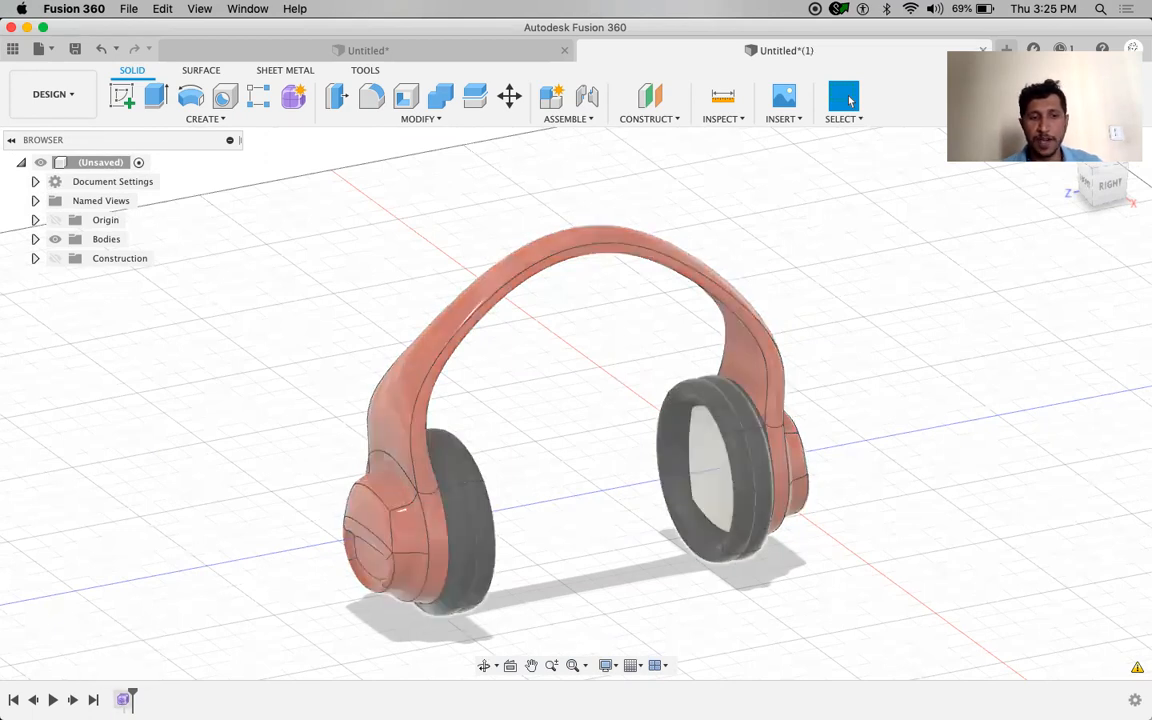
pyautogui.click(122, 699)
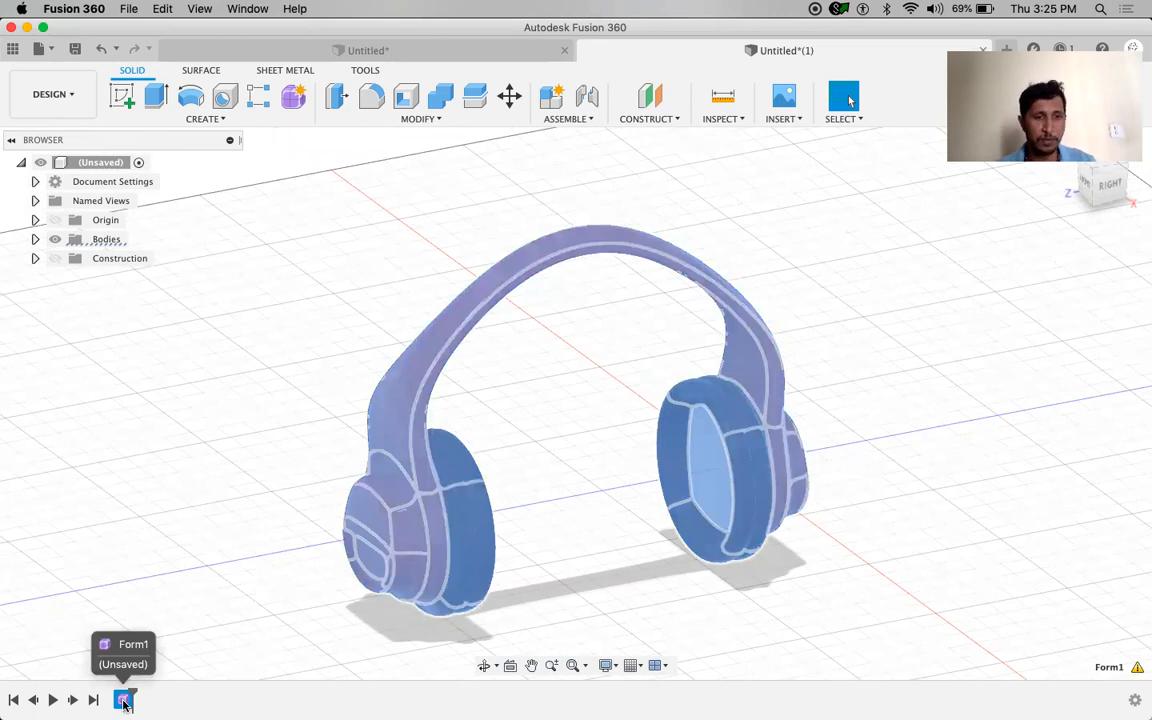
pyautogui.click(718, 573)
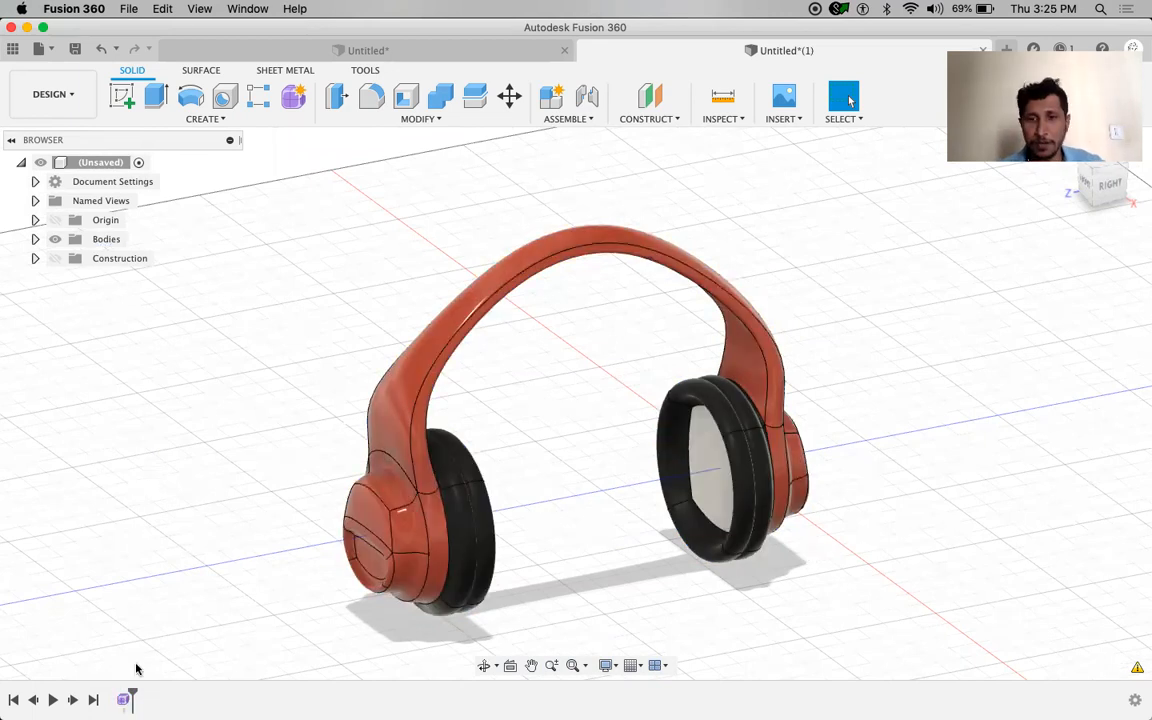
pyautogui.doubleClick(122, 699)
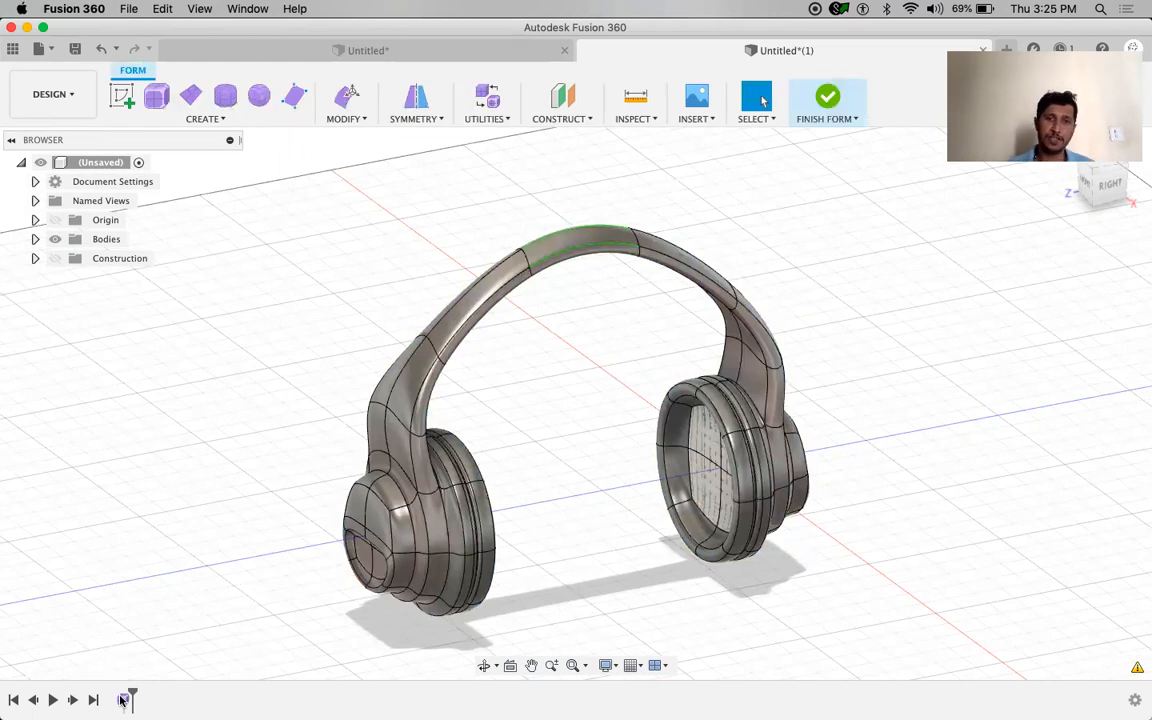
pyautogui.click(815, 118)
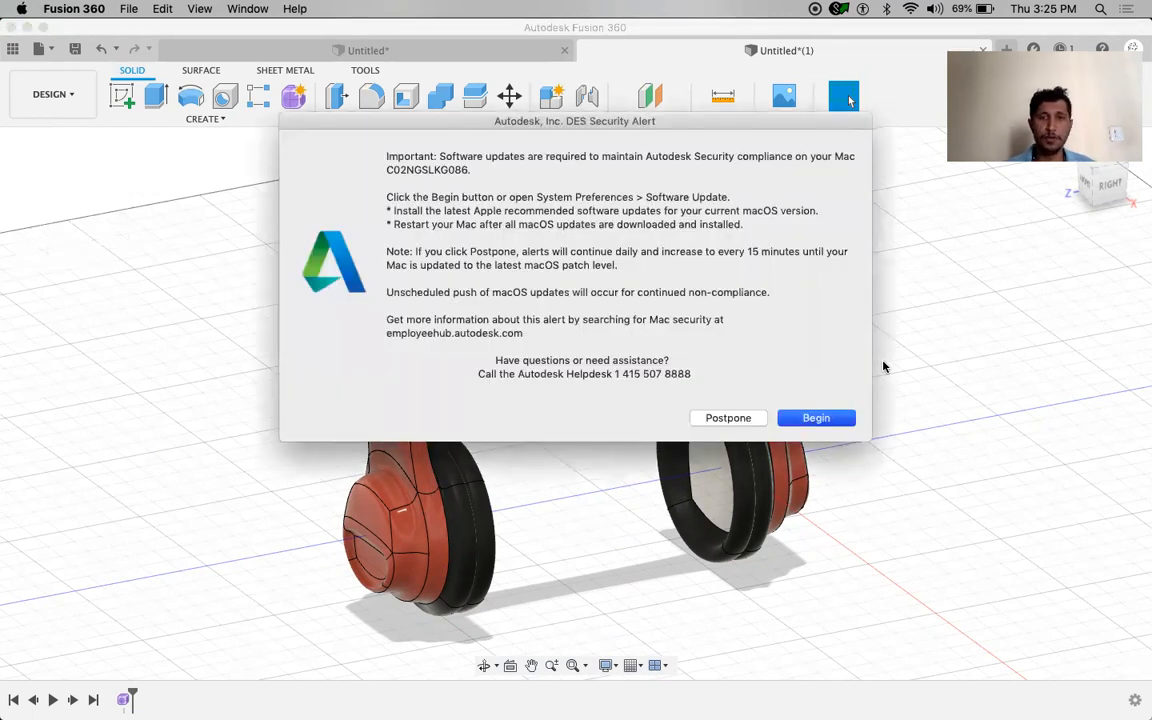
pyautogui.click(726, 418)
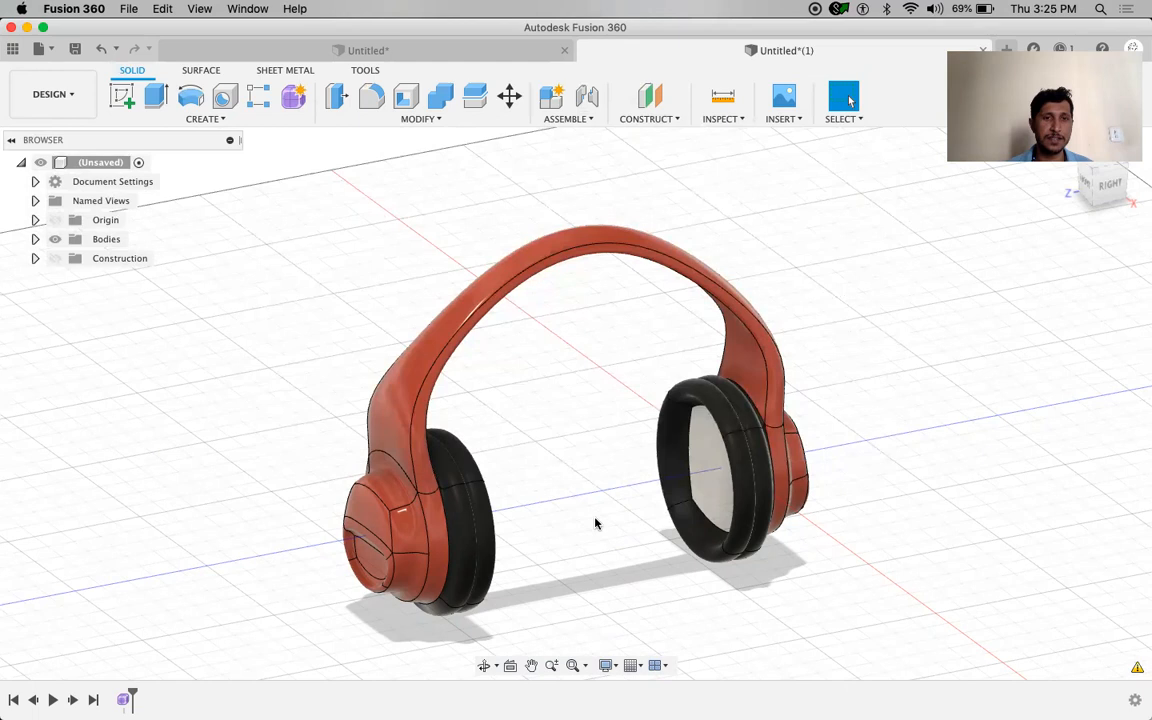